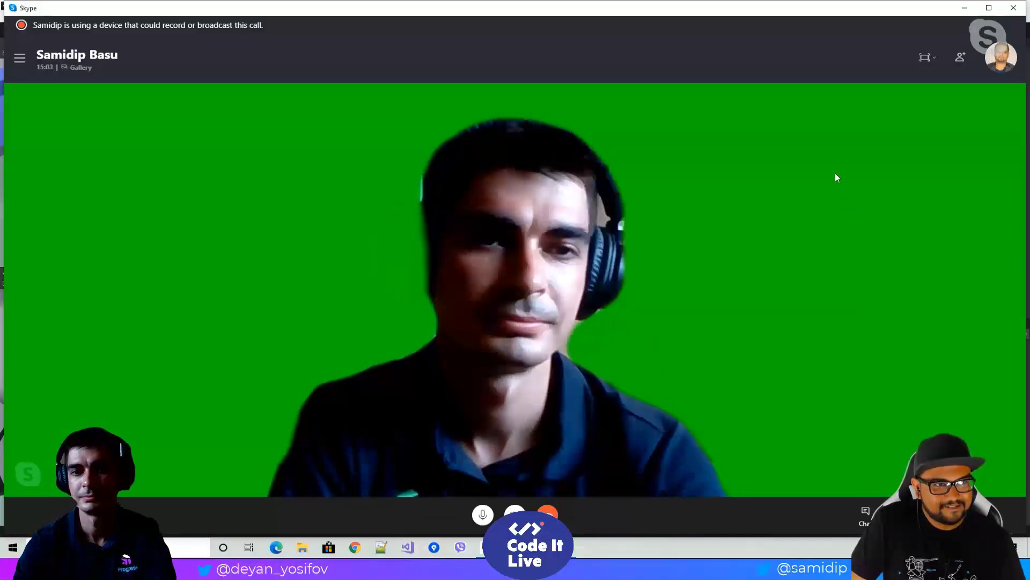
Step: Minimize the Skype call, check the headset microphone's properties in the Windows sound settings, and close them to return to Unity
click(964, 8)
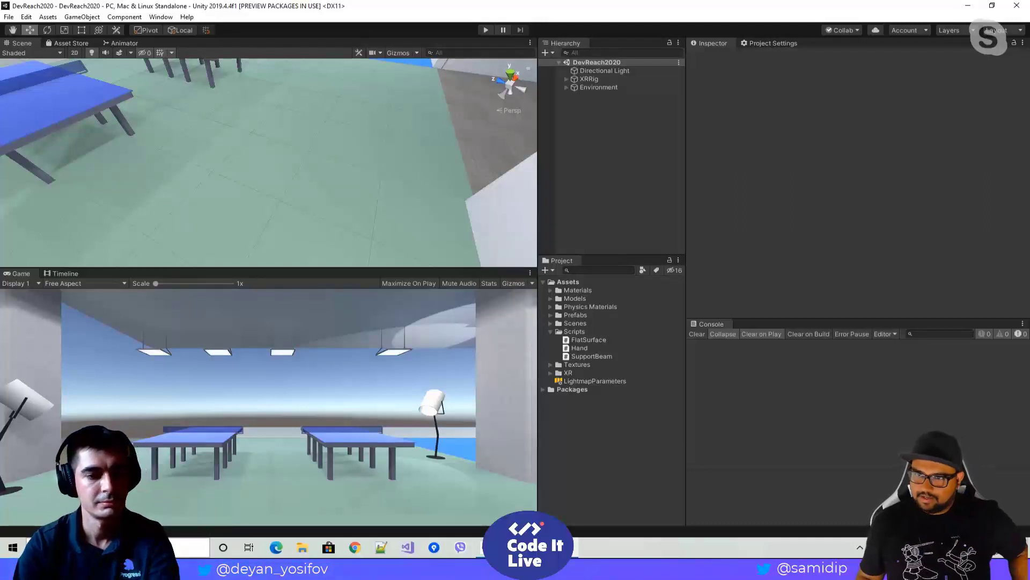
key(super+s)
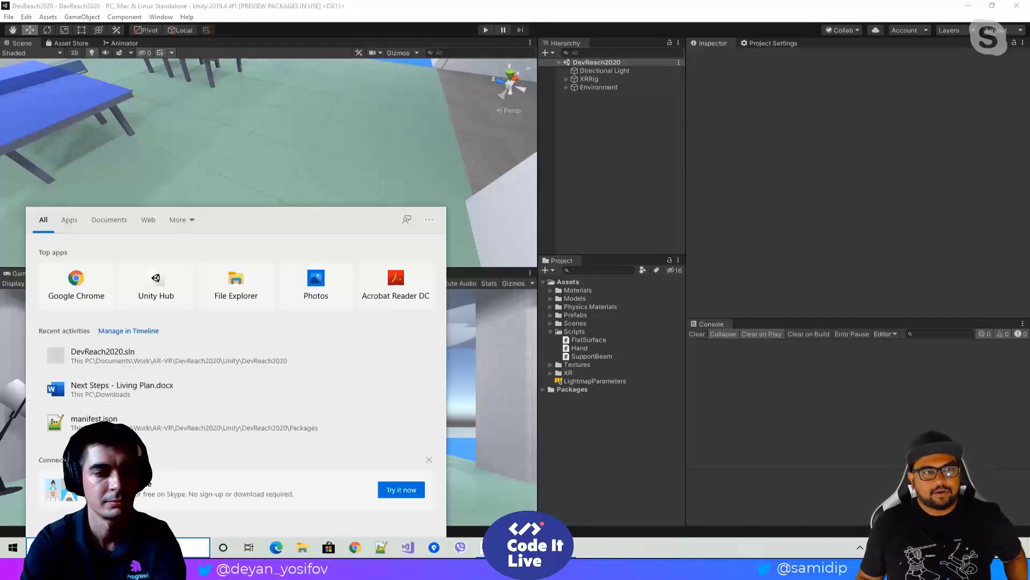
text(sound)
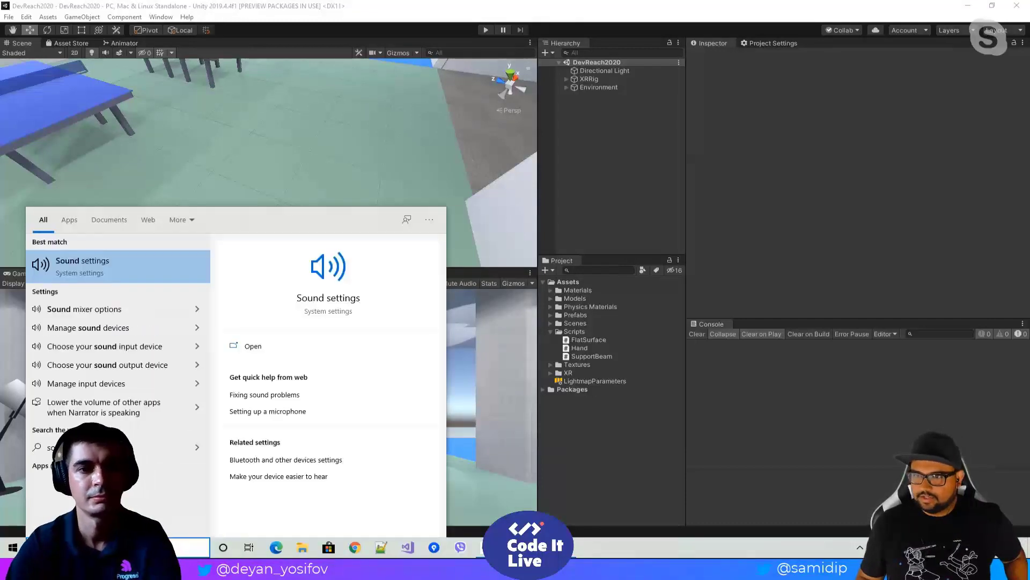
key(Return)
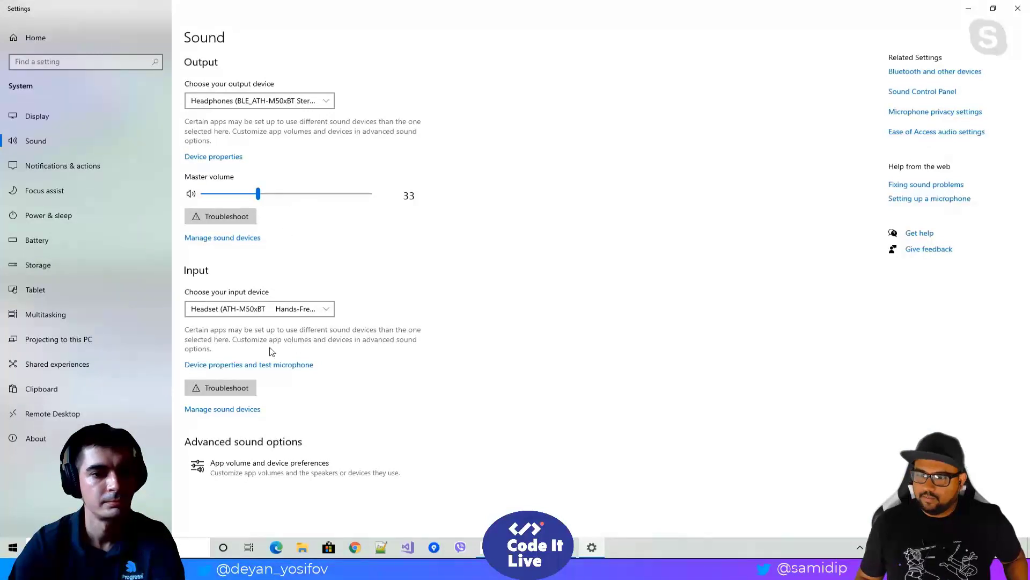
click(275, 370)
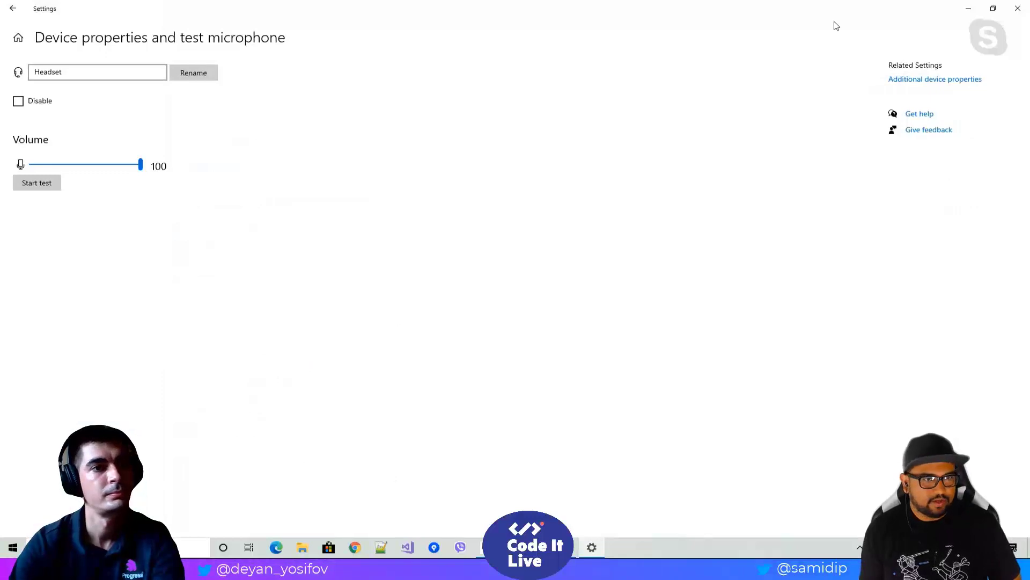
click(1021, 5)
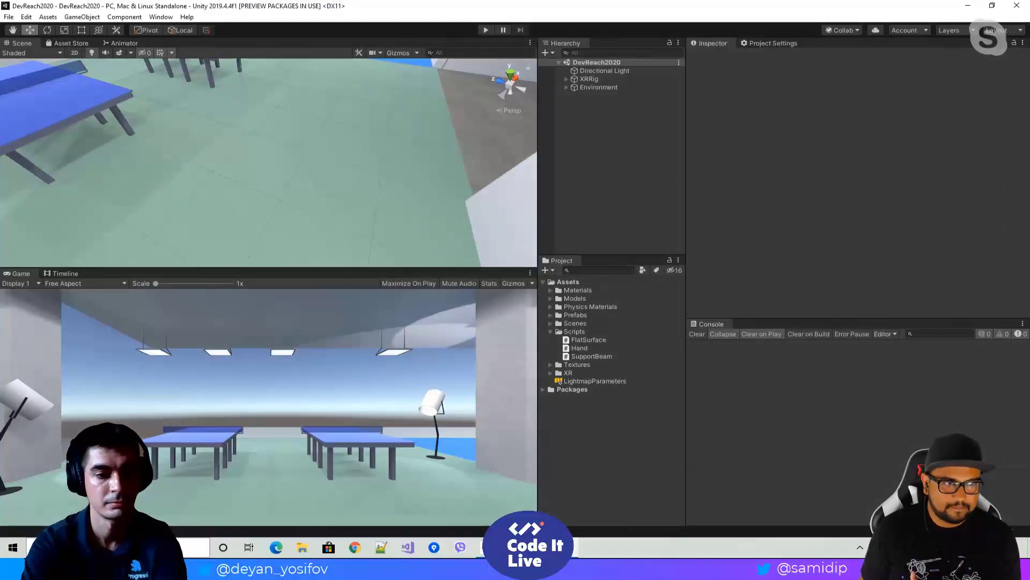
Step: Set the Windows master volume to 88 in the sound settings and close them
click(193, 547)
text(sound)
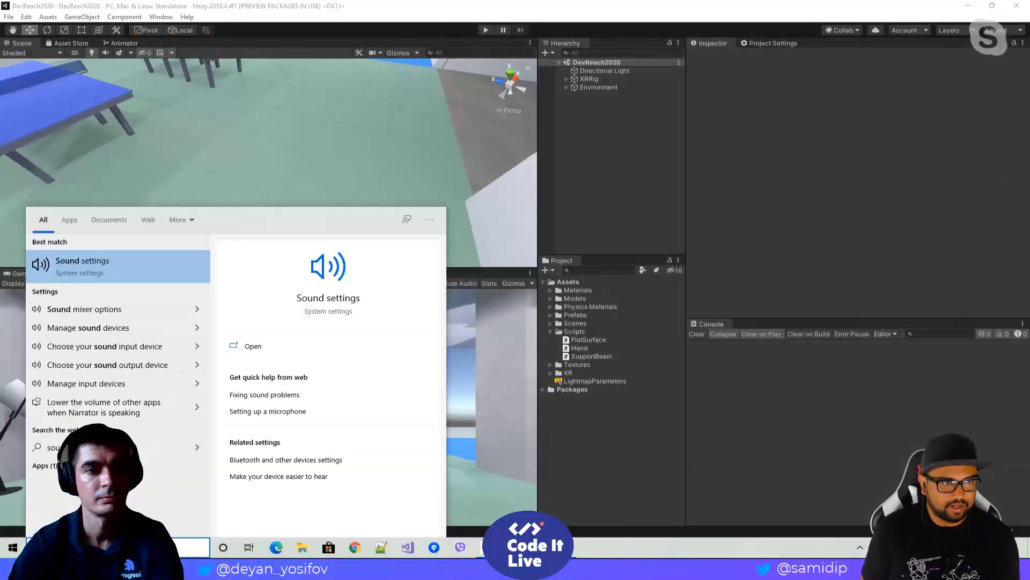
key(Return)
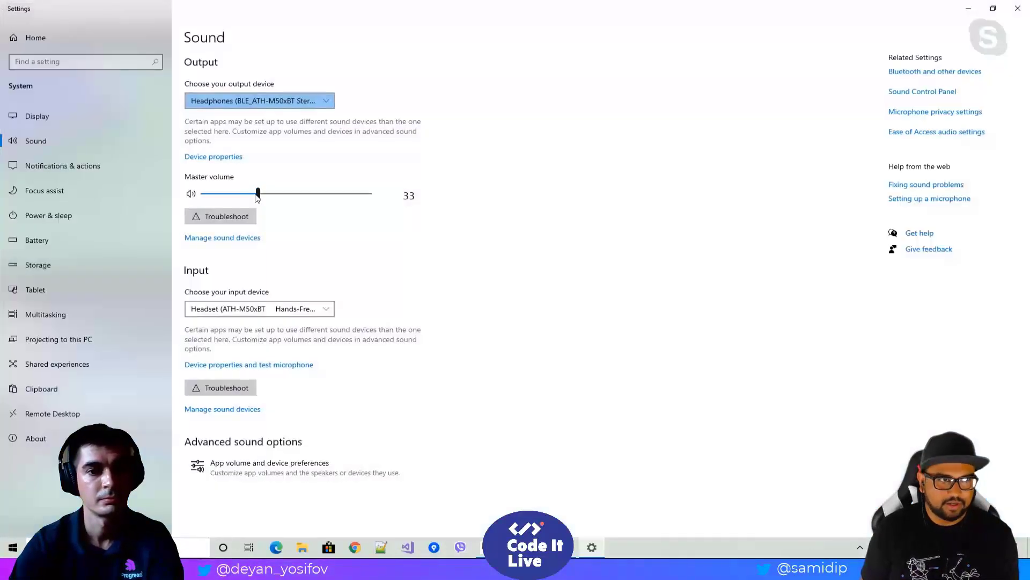
drag(258, 194, 352, 199)
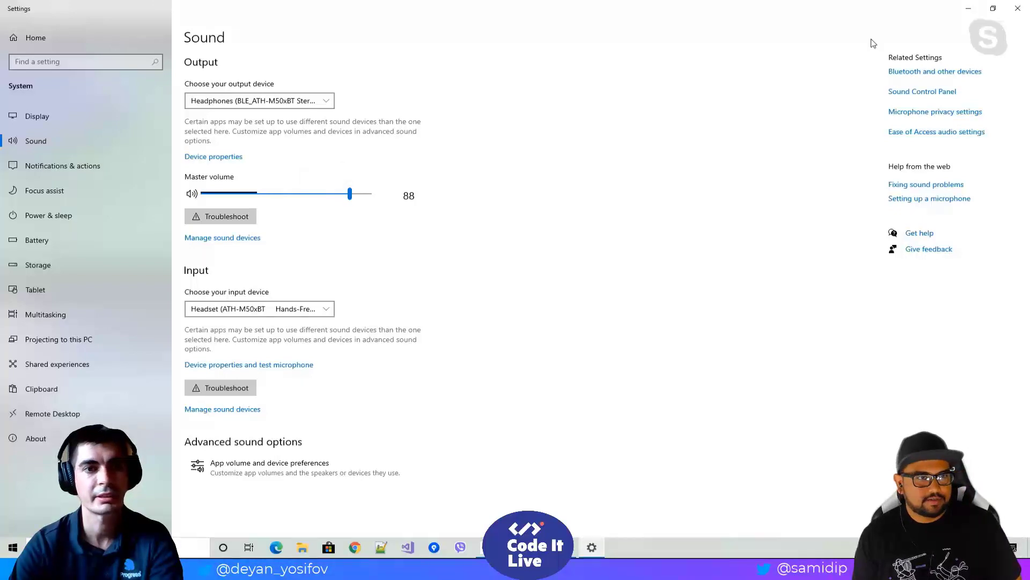
click(1016, 10)
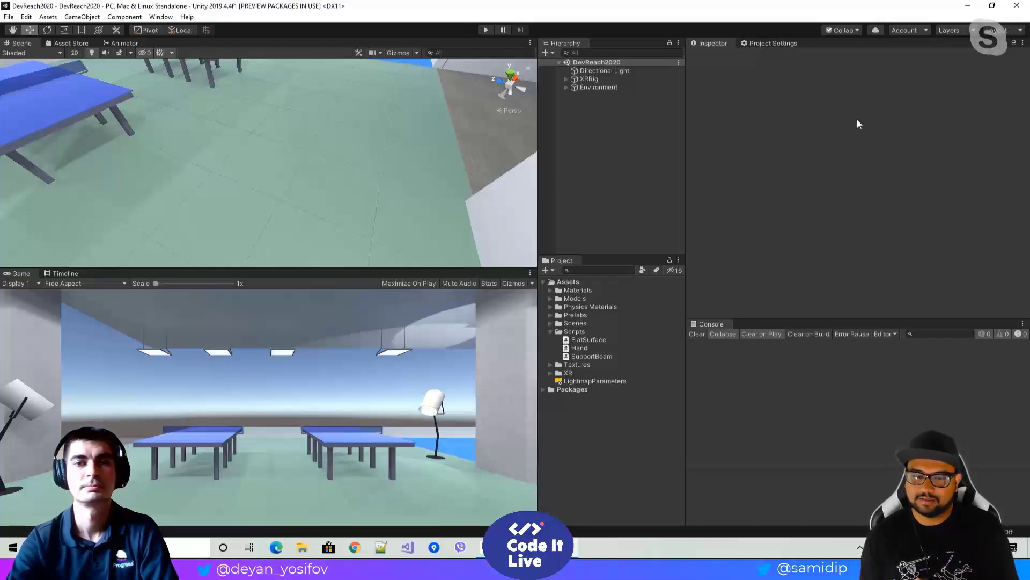
Step: Expand XRRig in the hierarchy and inspect the components of XRRig and LeftController
click(566, 79)
click(566, 79)
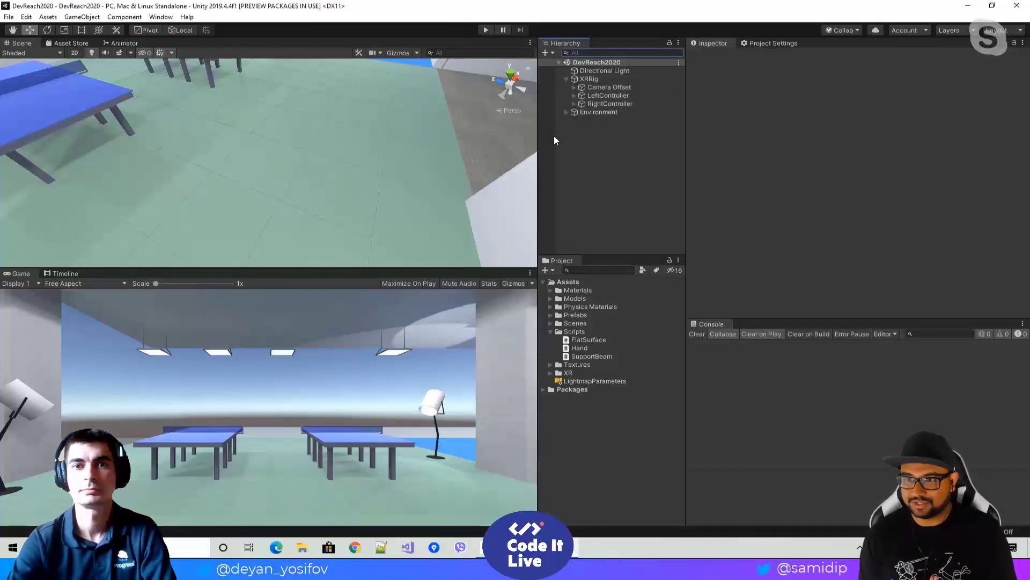
click(596, 81)
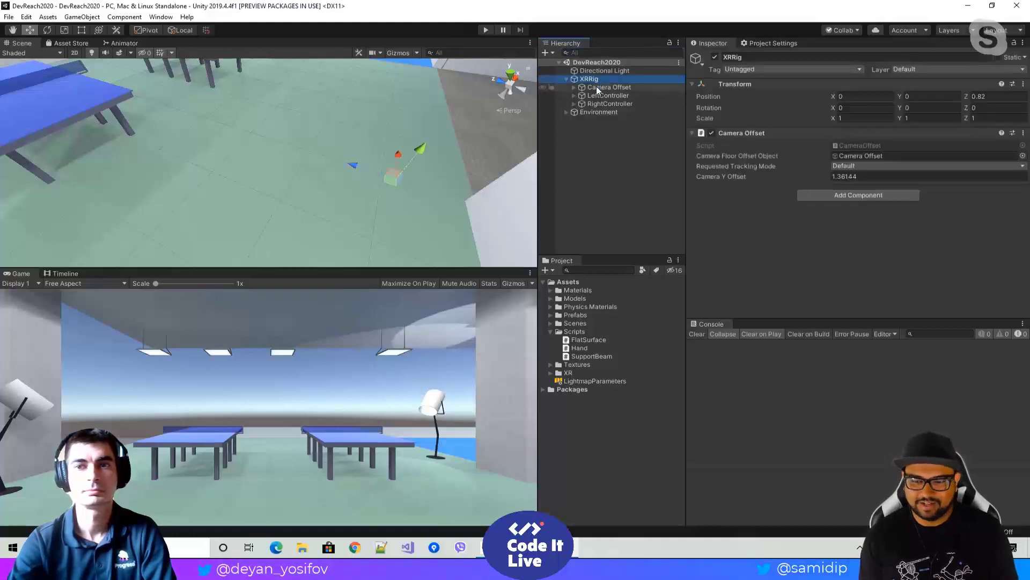
click(597, 85)
click(595, 80)
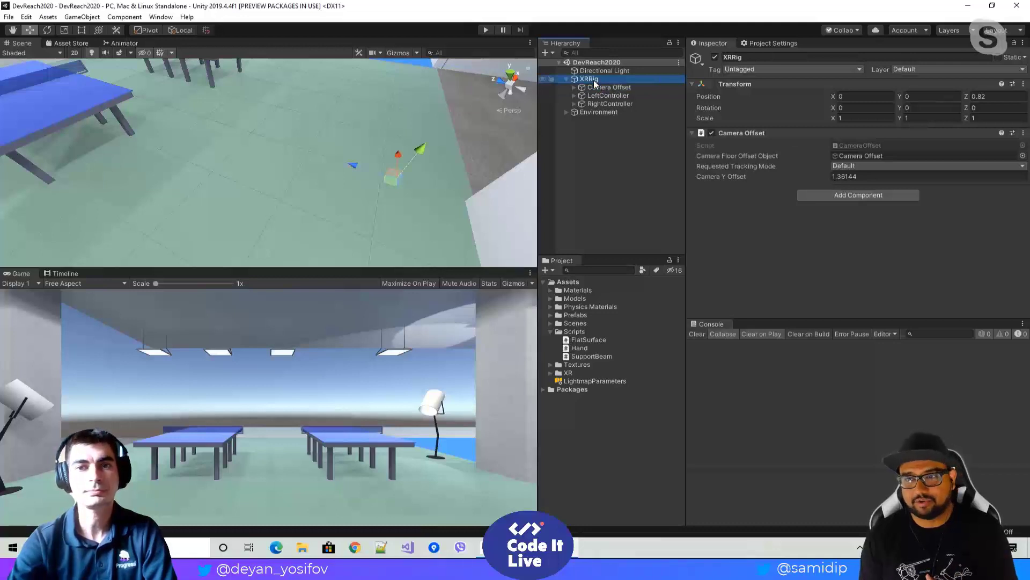
click(597, 96)
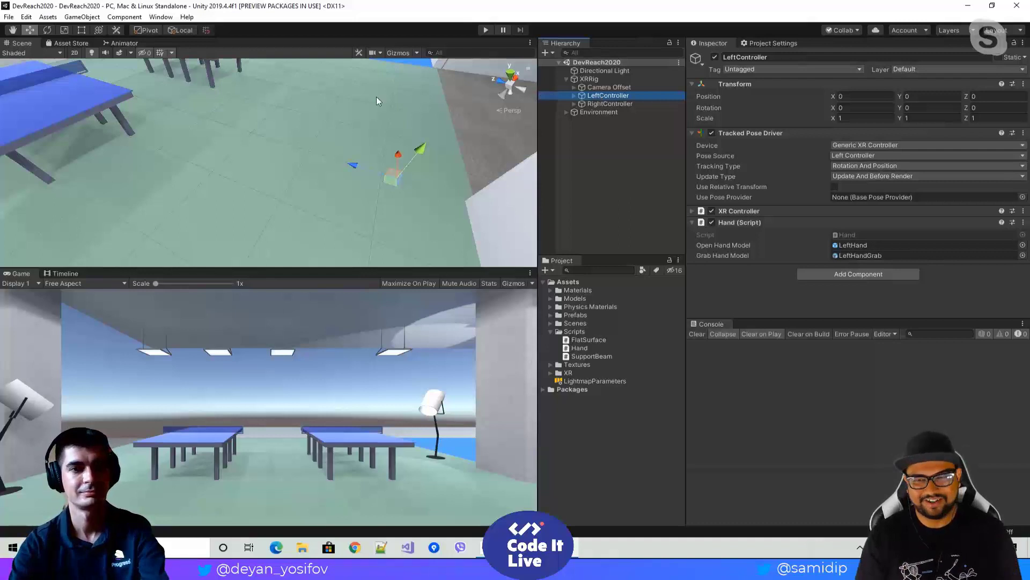
Step: Examine the room in the scene, then inspect the LeftHand and LeftHandGrab models nested under LeftController
right_drag(384, 81, 147, 152)
key(s)
key(w)
right_drag(134, 152, 289, 164)
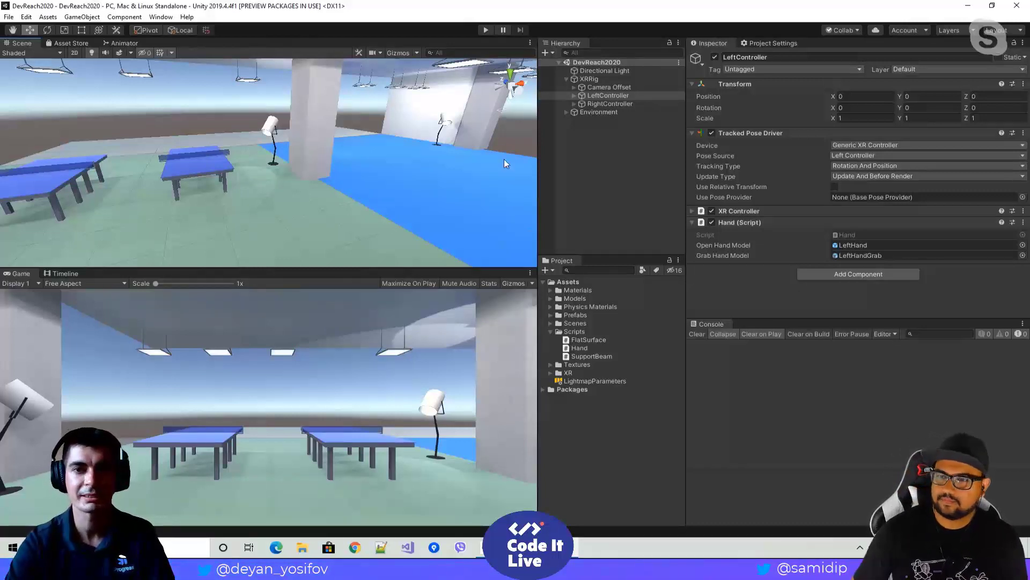
click(574, 95)
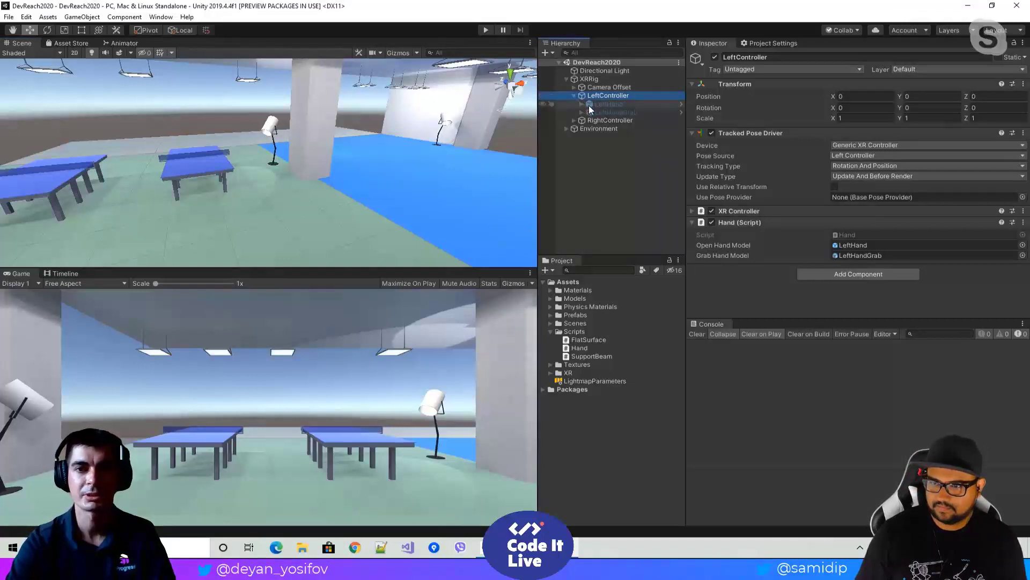
click(588, 106)
click(592, 113)
click(591, 107)
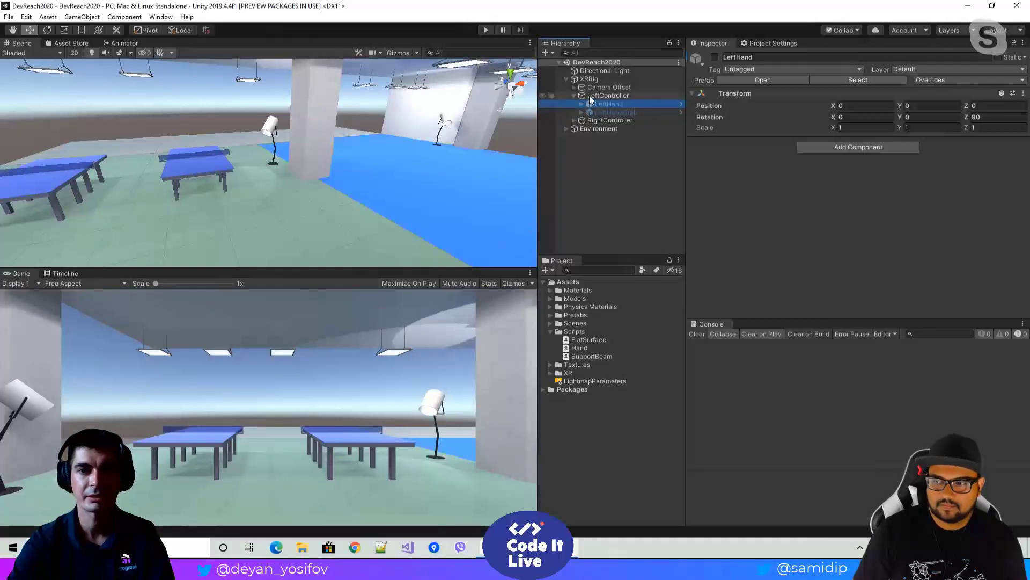
click(590, 99)
click(592, 104)
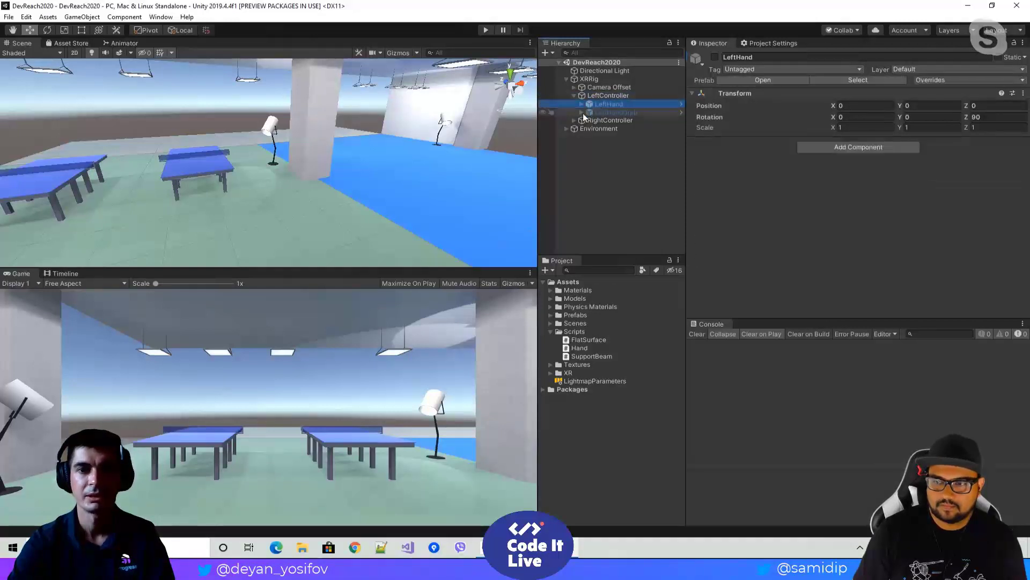
click(592, 112)
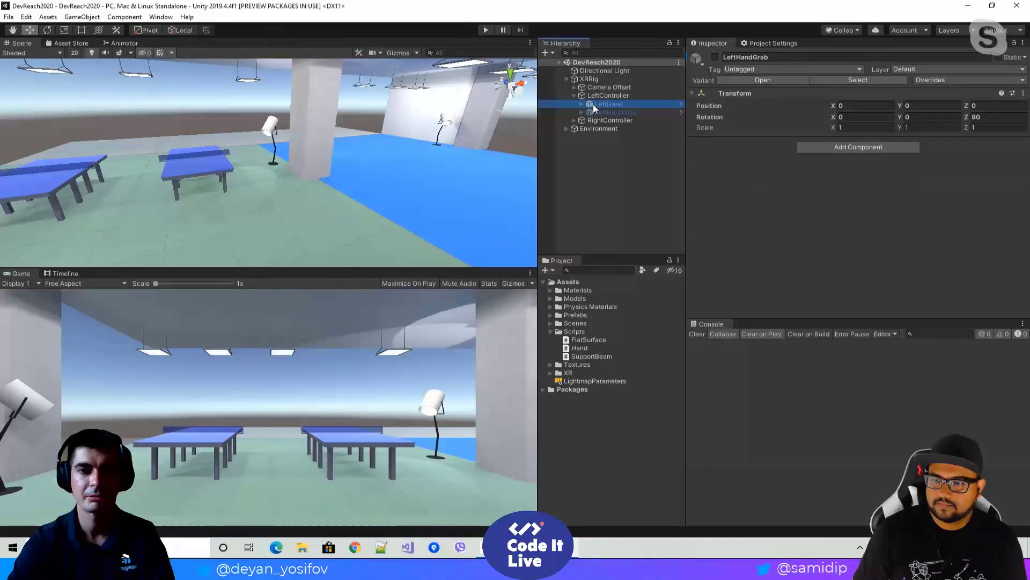
click(593, 108)
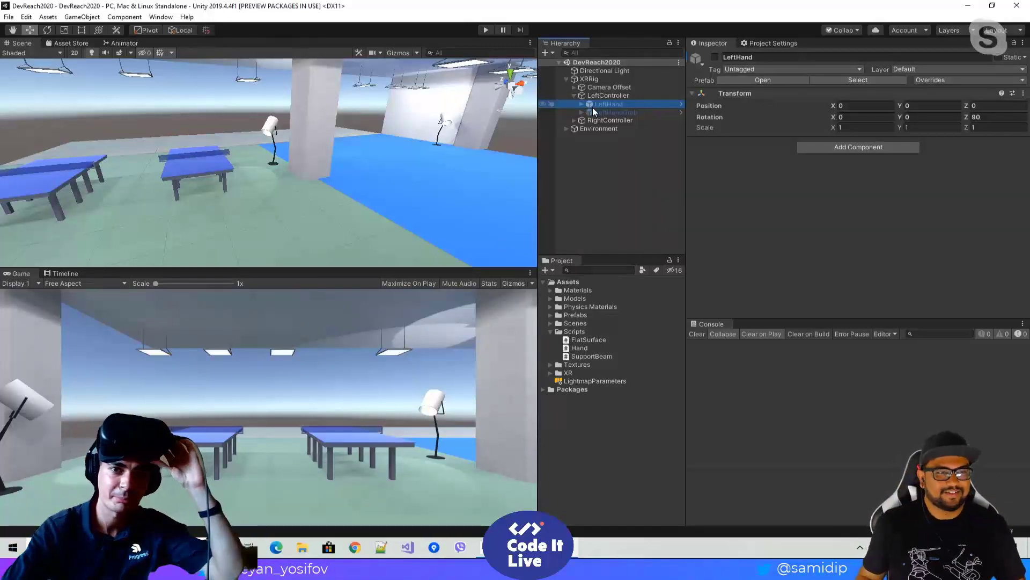
Step: Run the scene in play mode to test it with the VR headset, and stop it
click(481, 30)
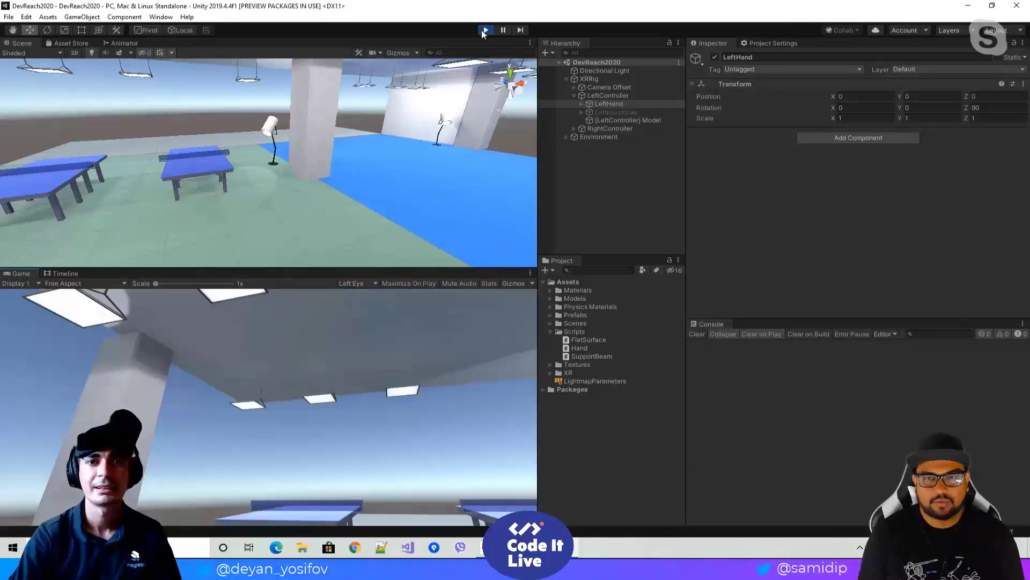
click(485, 31)
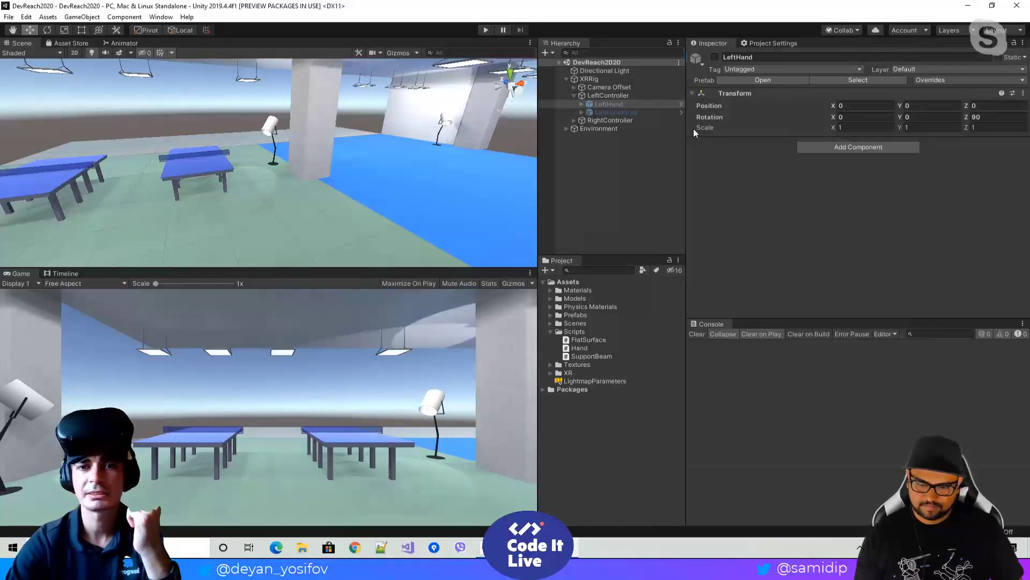
Step: Expand Camera Offset, collapse LeftController, and inspect the settings of Main Camera and Camera Offset
click(605, 97)
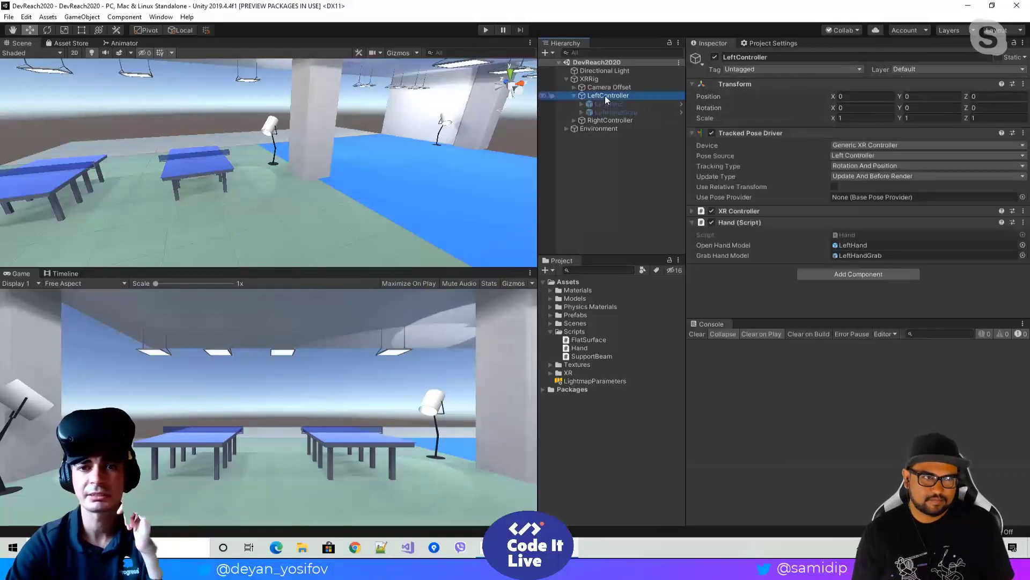
click(574, 88)
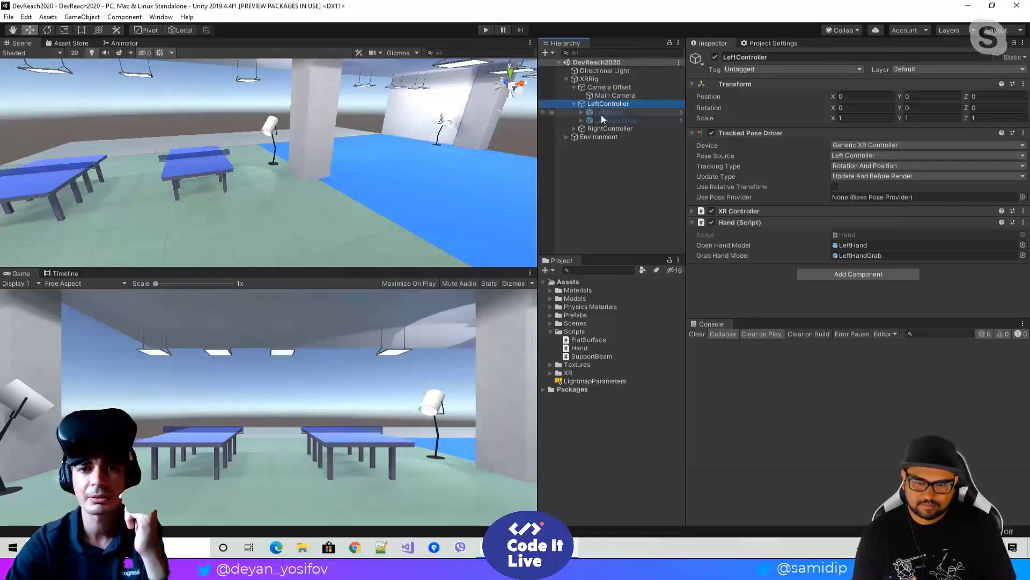
click(574, 104)
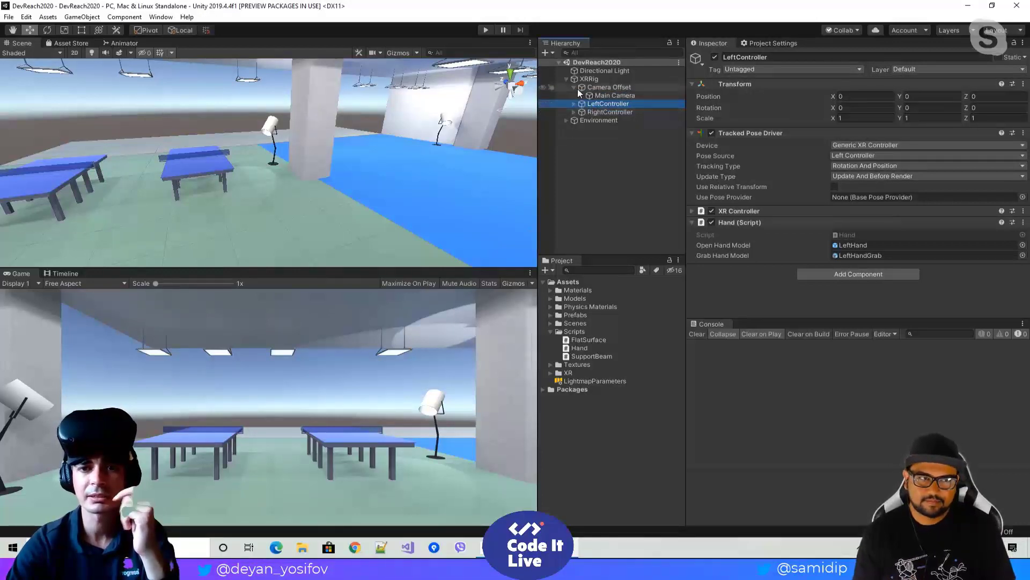
click(605, 96)
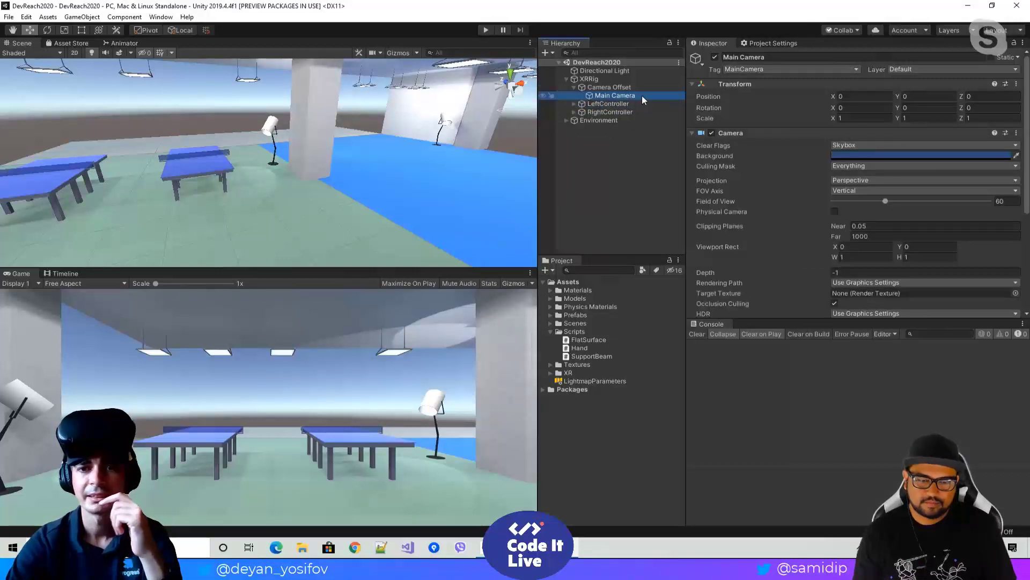
click(607, 87)
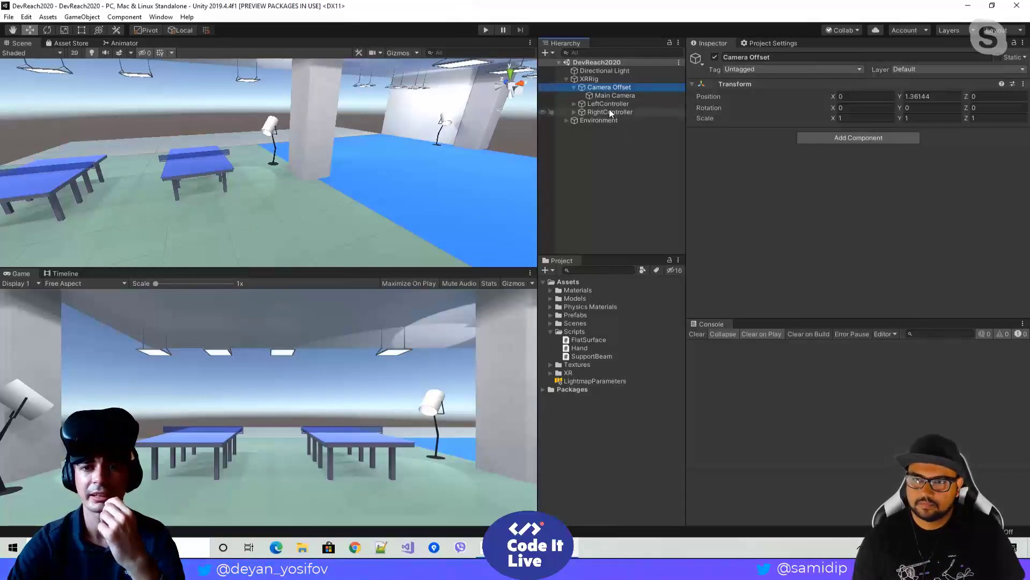
Step: Make LeftController and RightController children of Camera Offset inside XRRig and save the scene
click(608, 105)
click(595, 112)
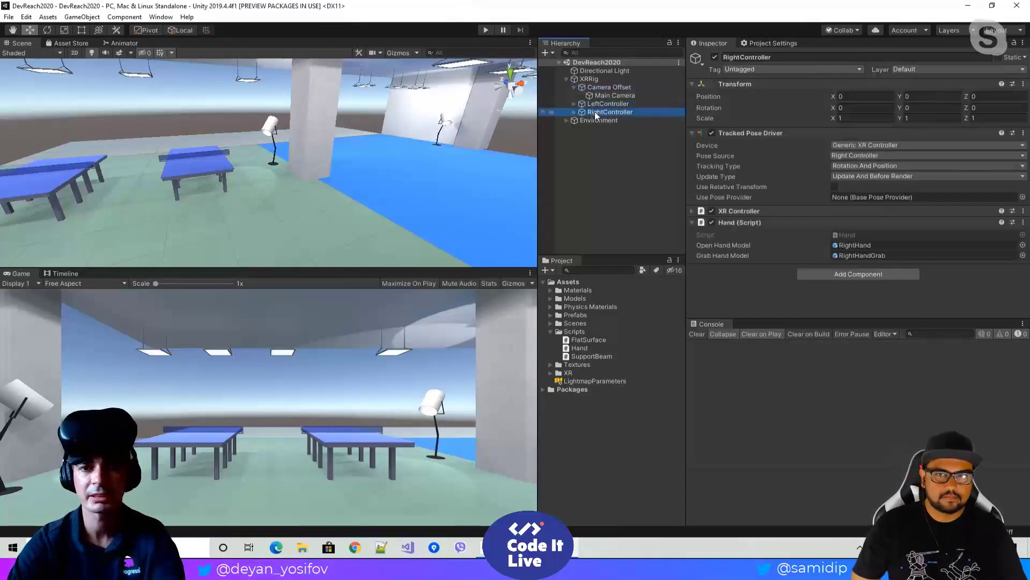
ctrl+click(596, 104)
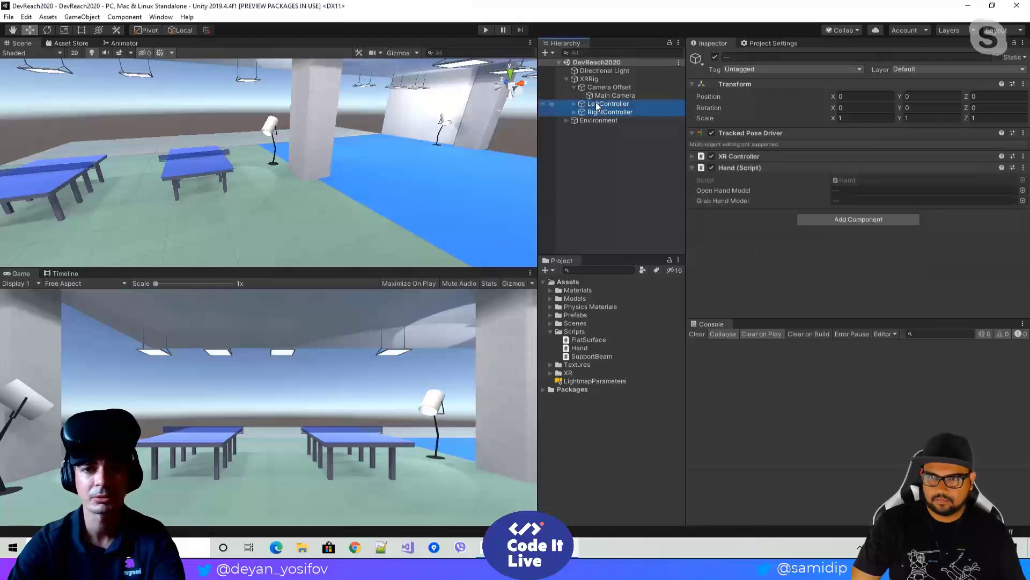
drag(597, 107, 600, 88)
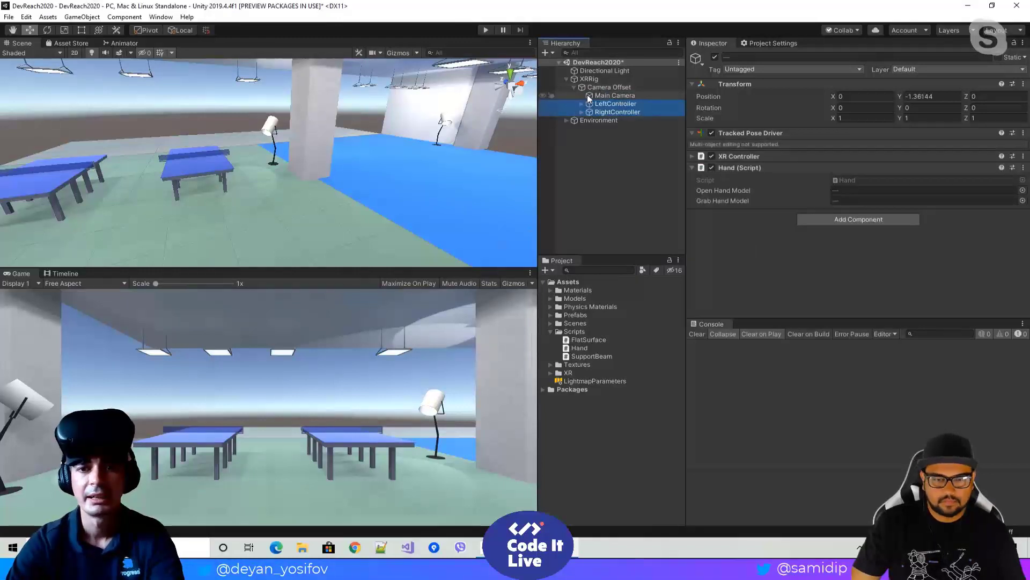
click(604, 105)
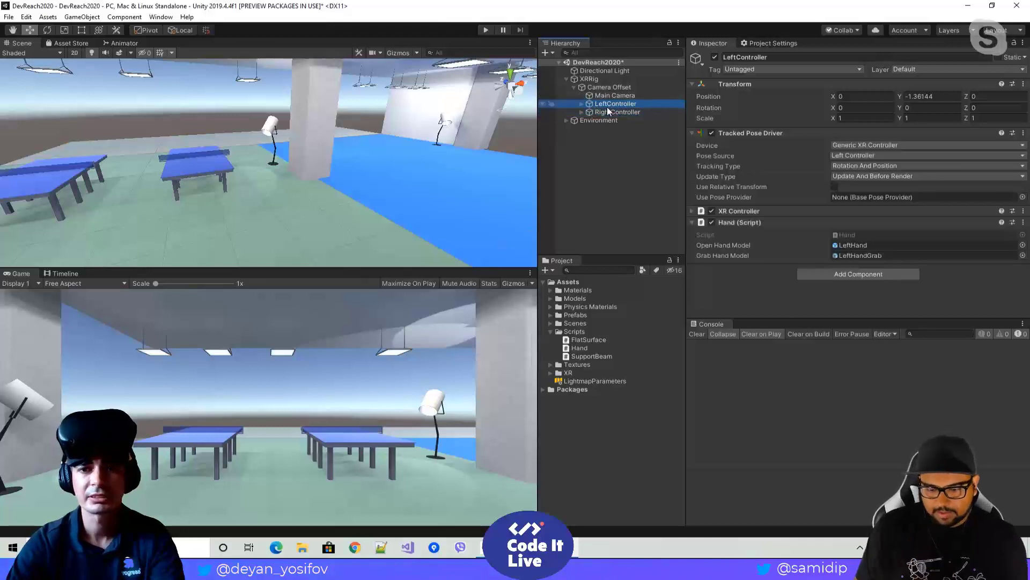
key(ctrl+s)
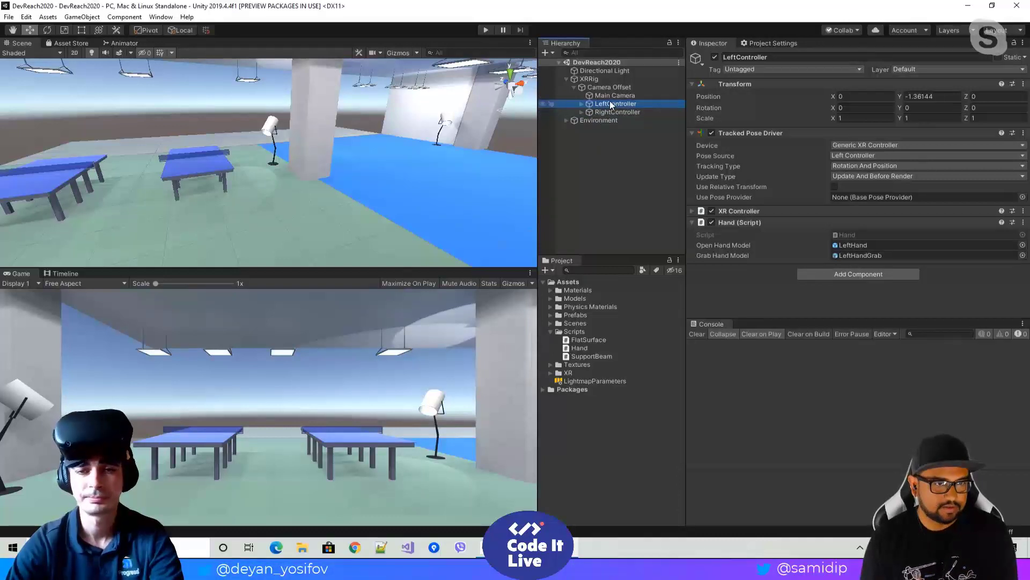
Step: Inspect XRRig's Camera Offset component and compare the transforms of the Camera Offset and LeftController objects
click(588, 81)
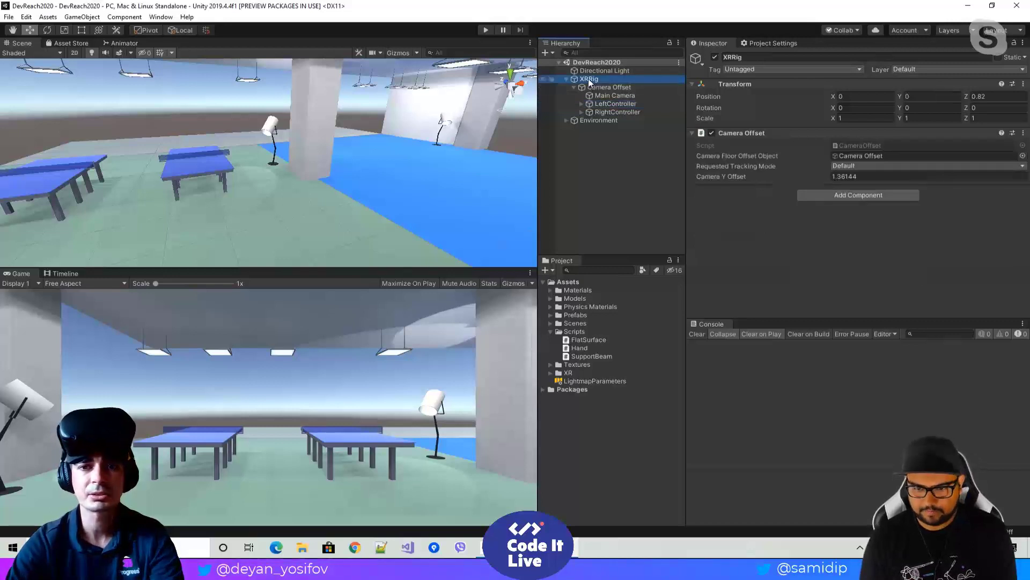
click(587, 89)
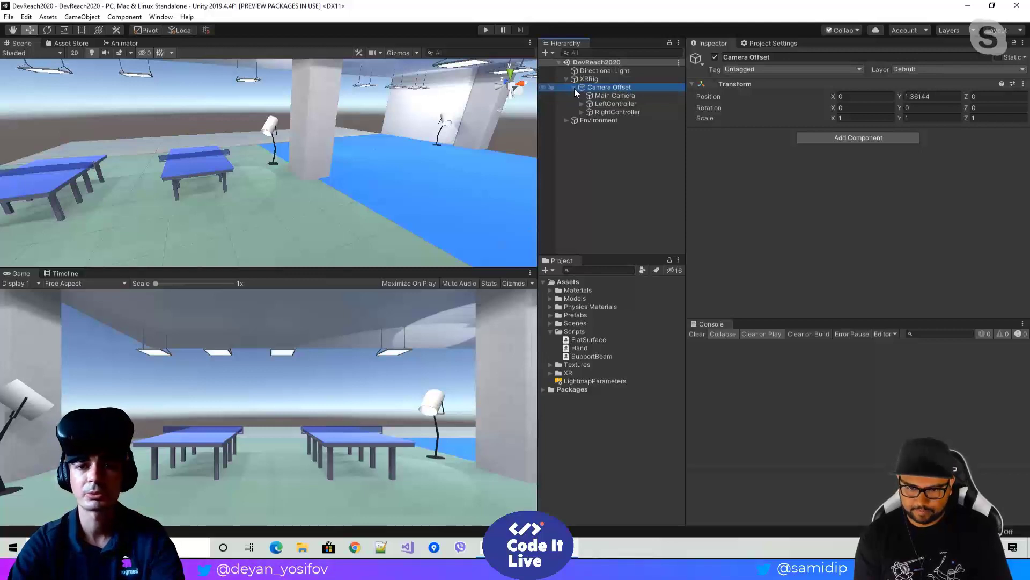
click(611, 104)
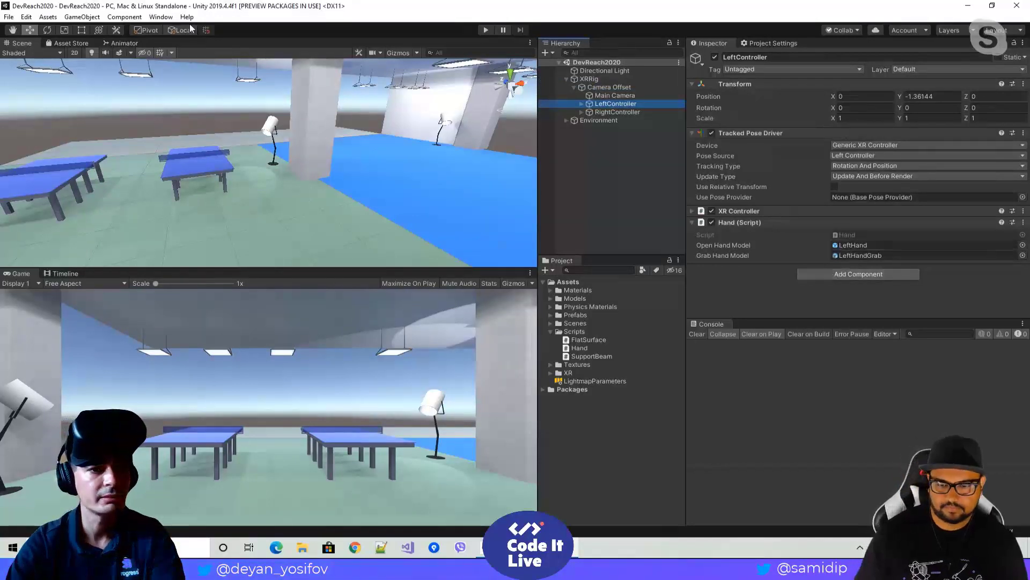
Step: Inspect the installed XR Interaction Toolkit package in the Package Manager, with the list filtered to packages in the project
click(163, 17)
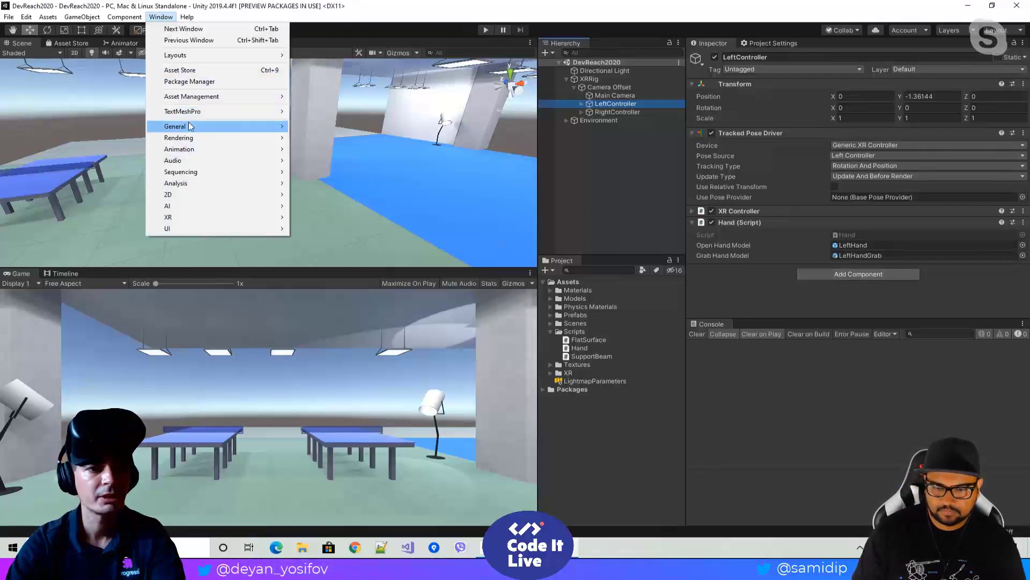
click(201, 81)
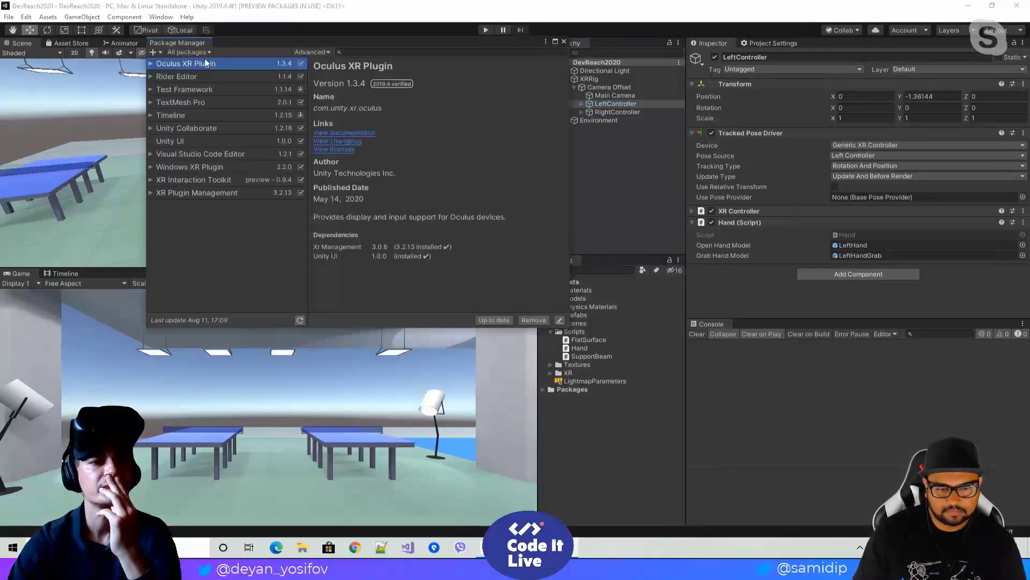
click(202, 54)
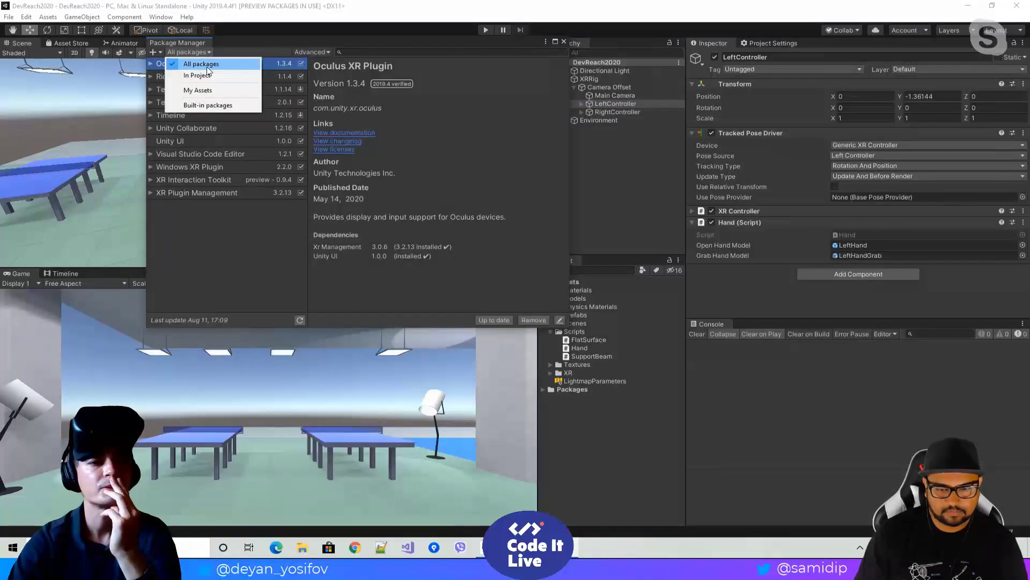
click(207, 76)
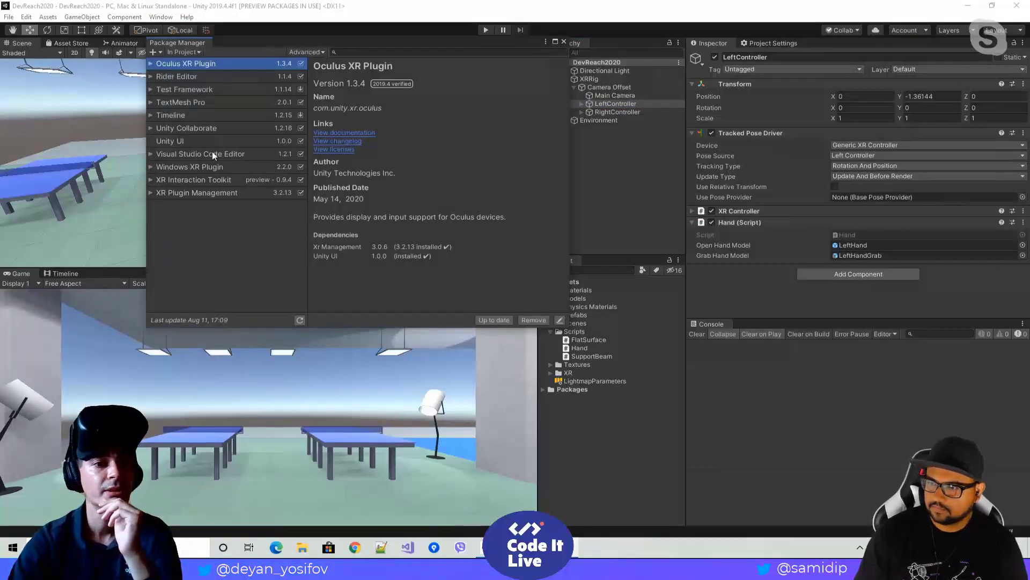
click(196, 183)
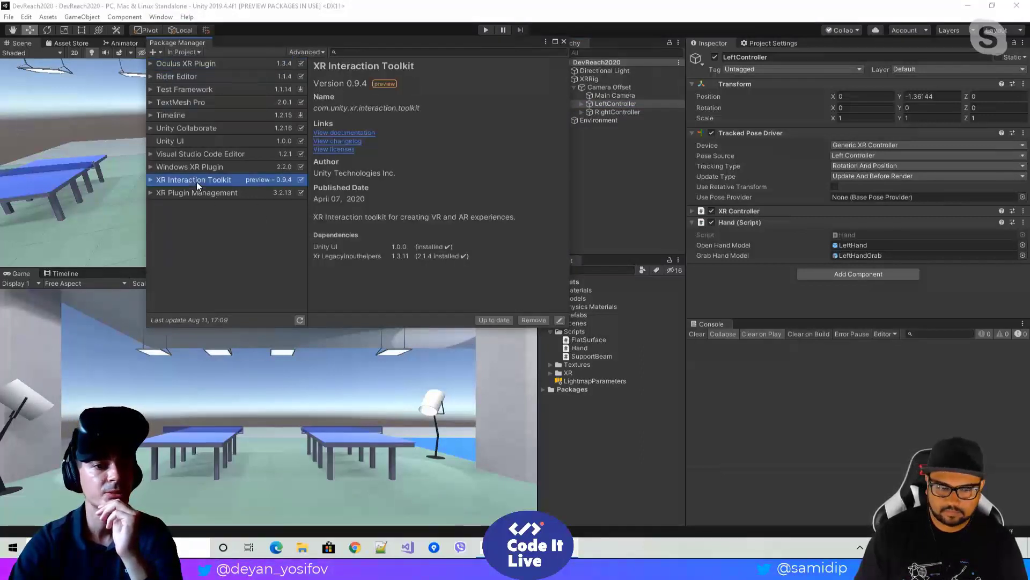
click(152, 180)
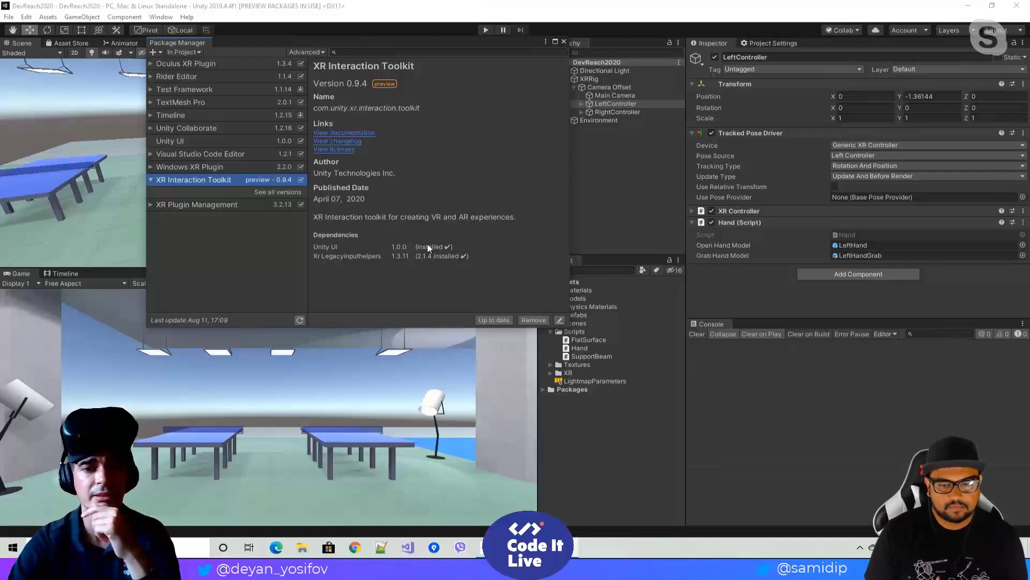
click(564, 42)
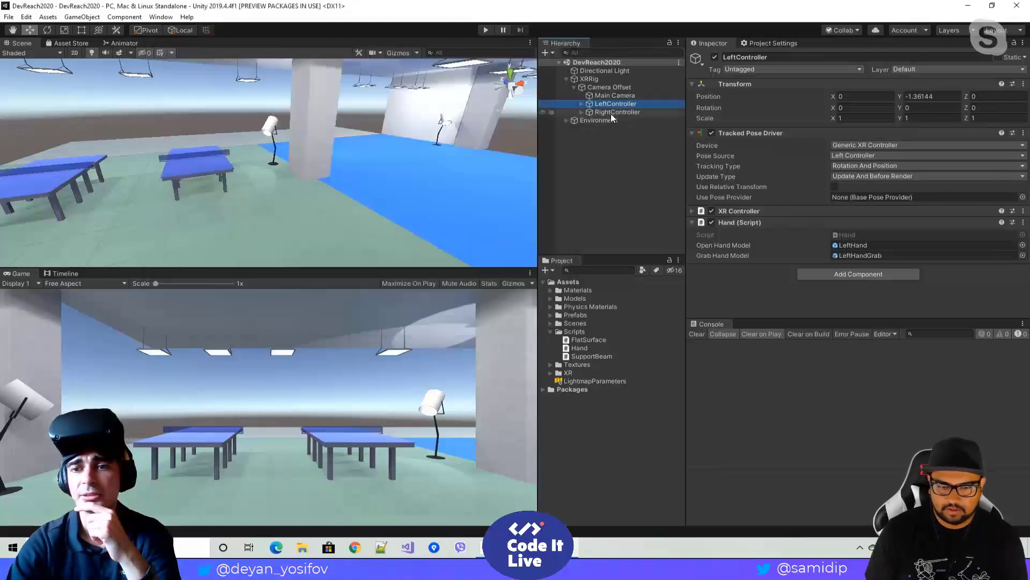
Step: Try to add an XR Direct Interactor component to LeftController and read the details of the console error
click(861, 274)
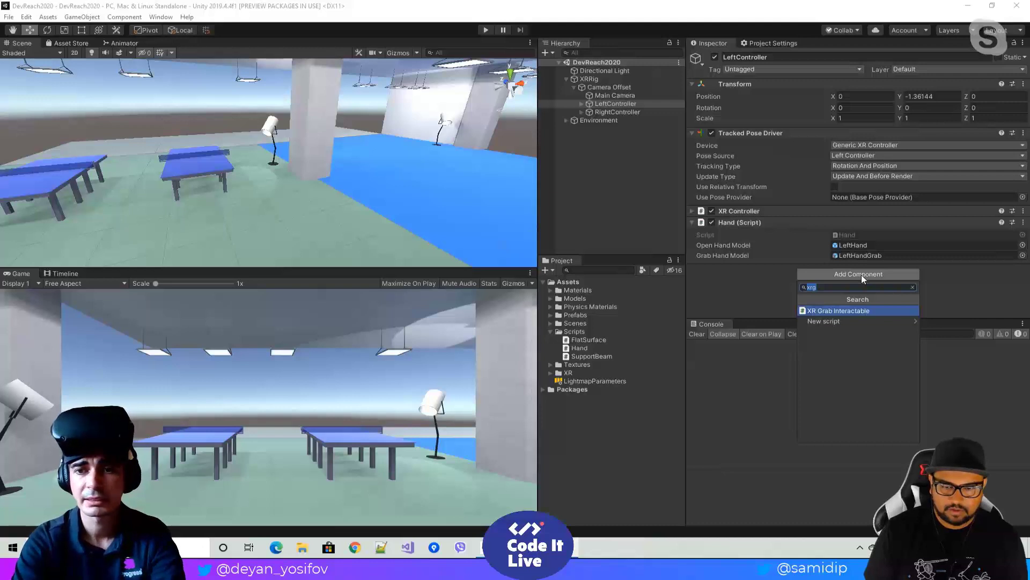
text(xr)
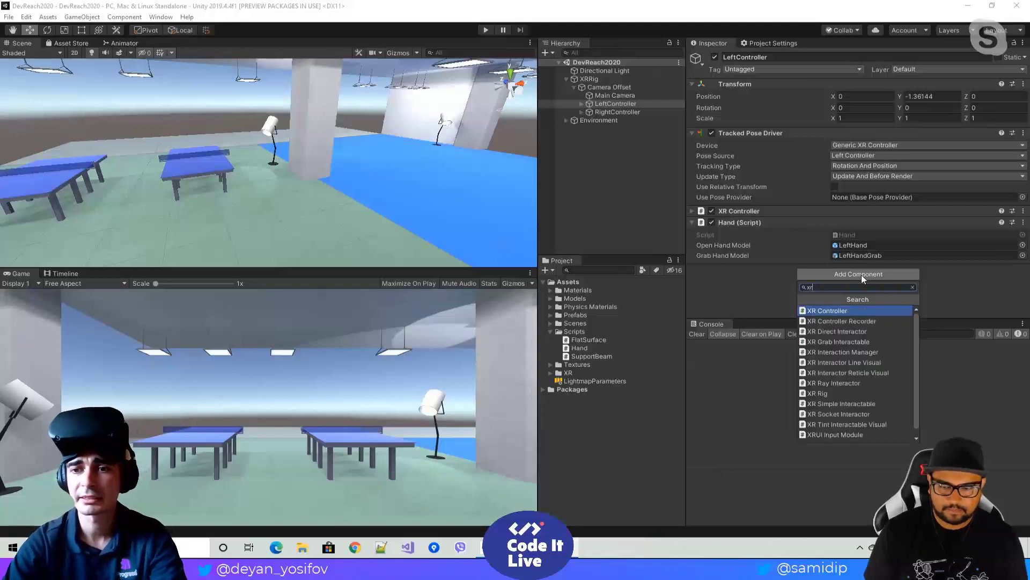
click(852, 331)
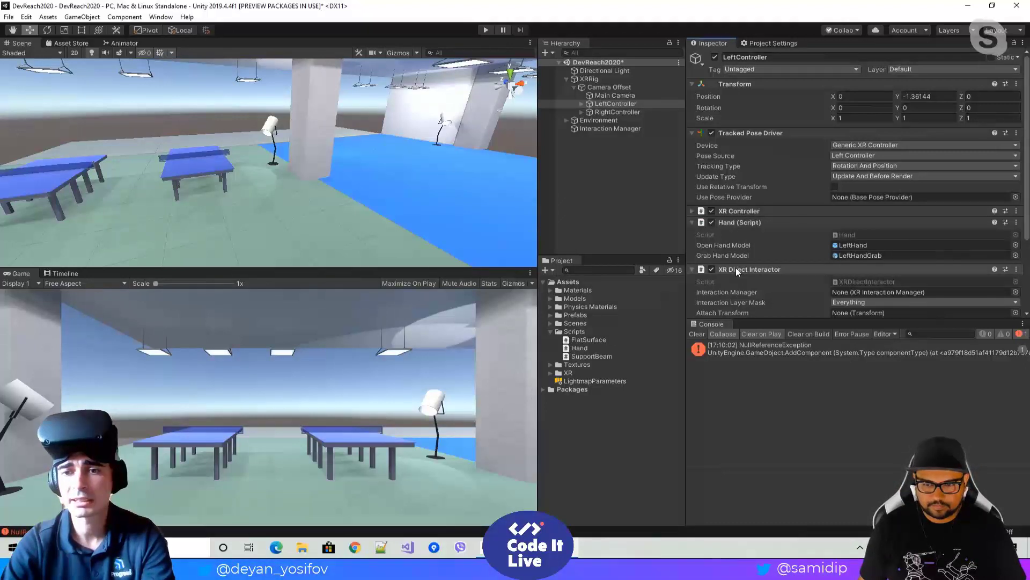
click(765, 351)
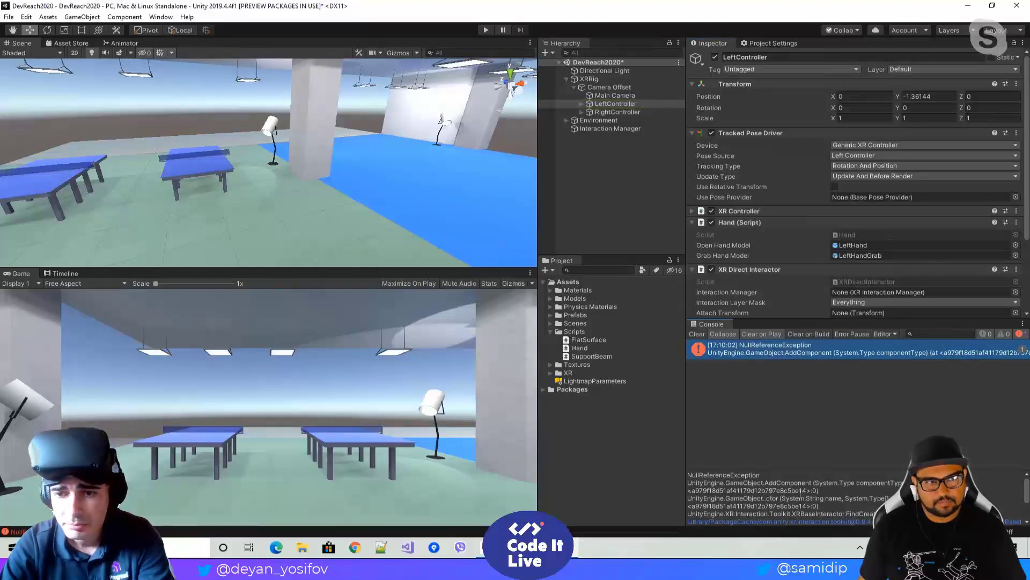
scroll(885, 493, down, 2)
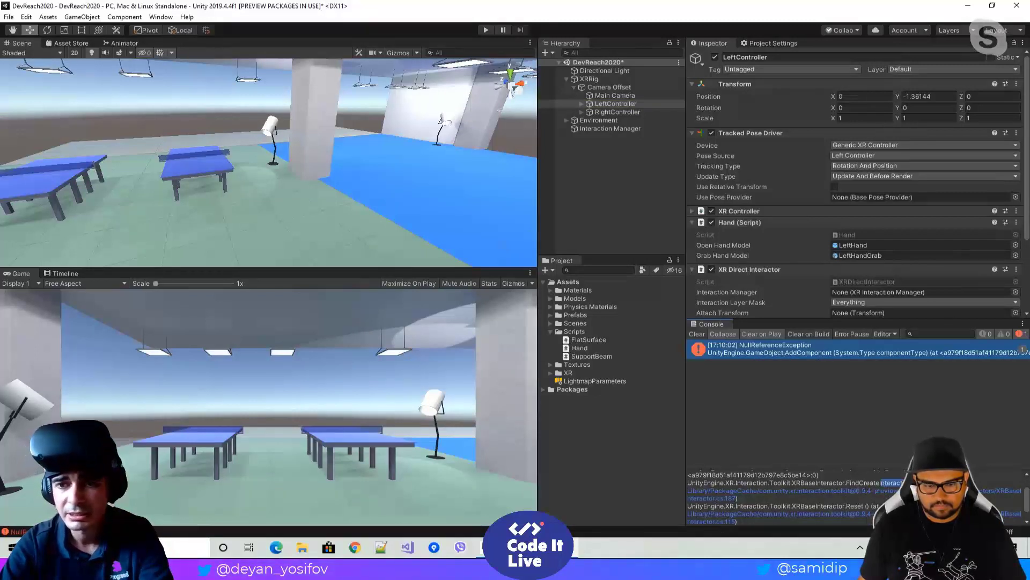
click(797, 372)
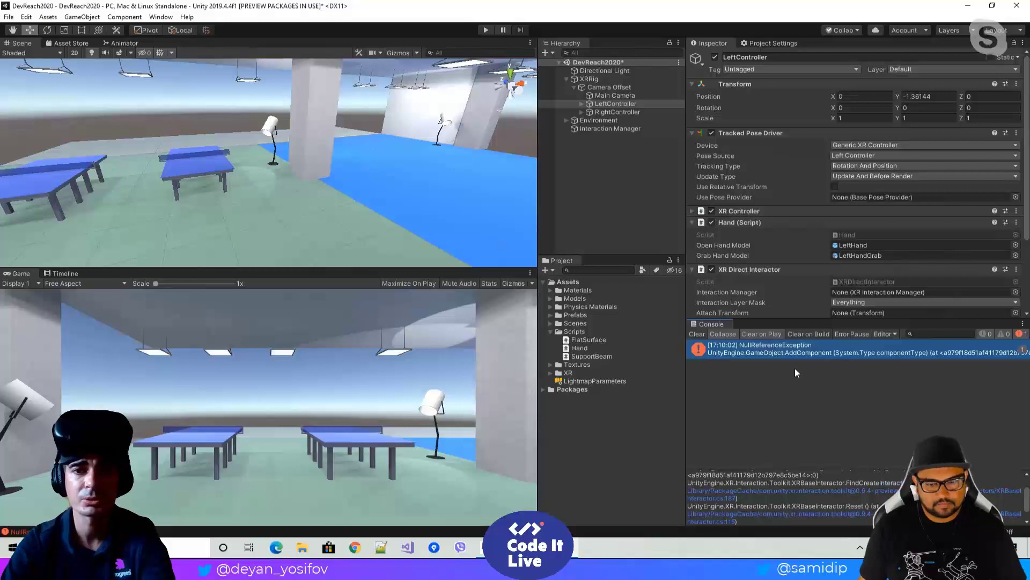
Step: Delete the Interaction Manager object from the scene hierarchy
click(602, 130)
right_click(602, 130)
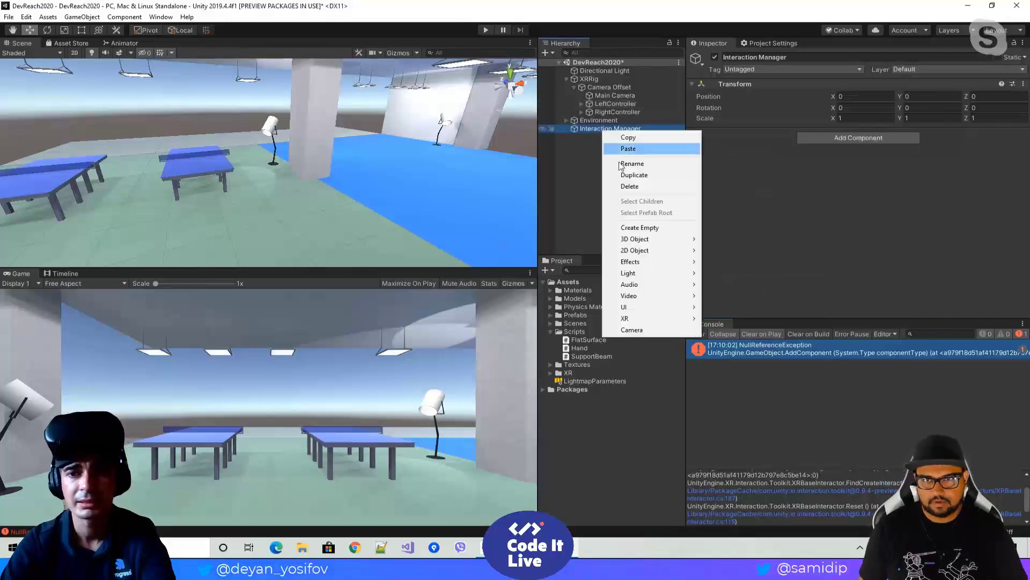
click(638, 186)
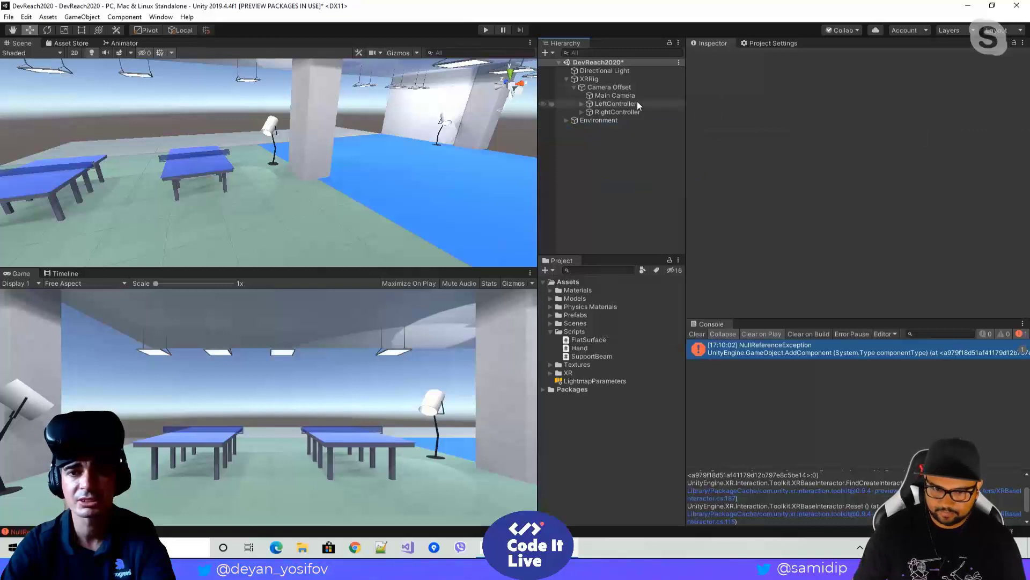
Step: Remove the XR Direct Interactor component from LeftController and save the scene
click(605, 104)
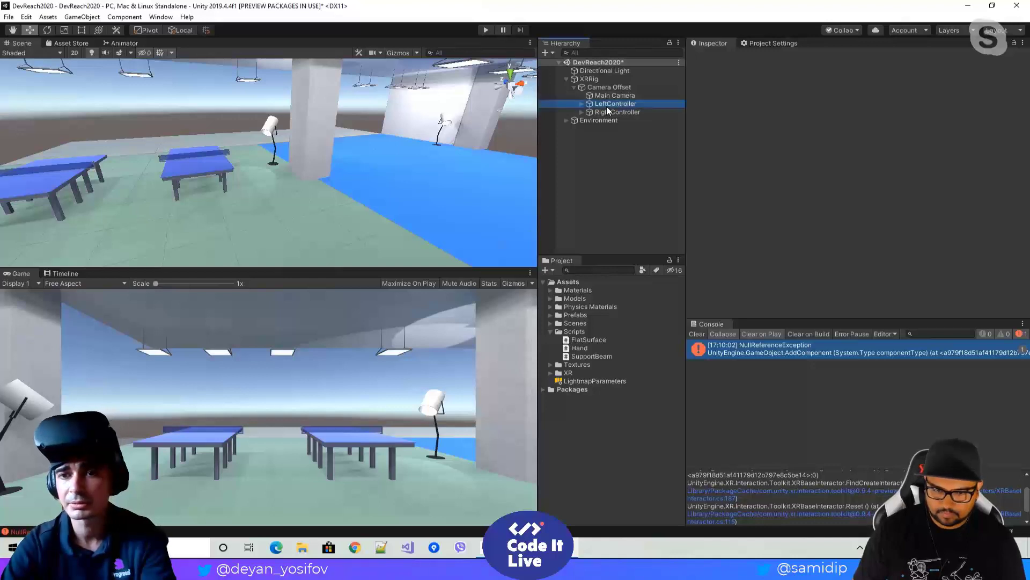
scroll(923, 275, down, 3)
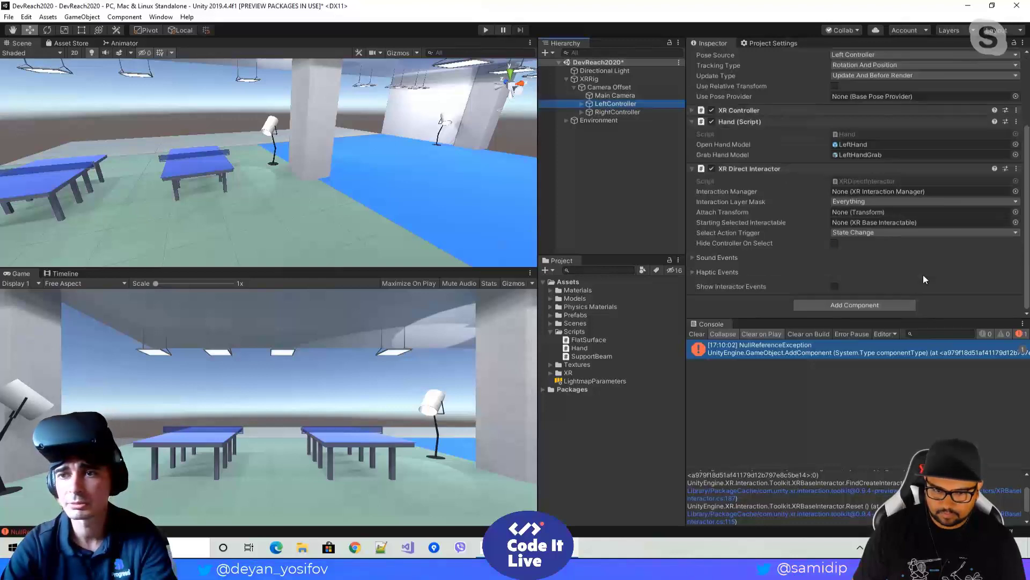
click(1016, 168)
click(992, 193)
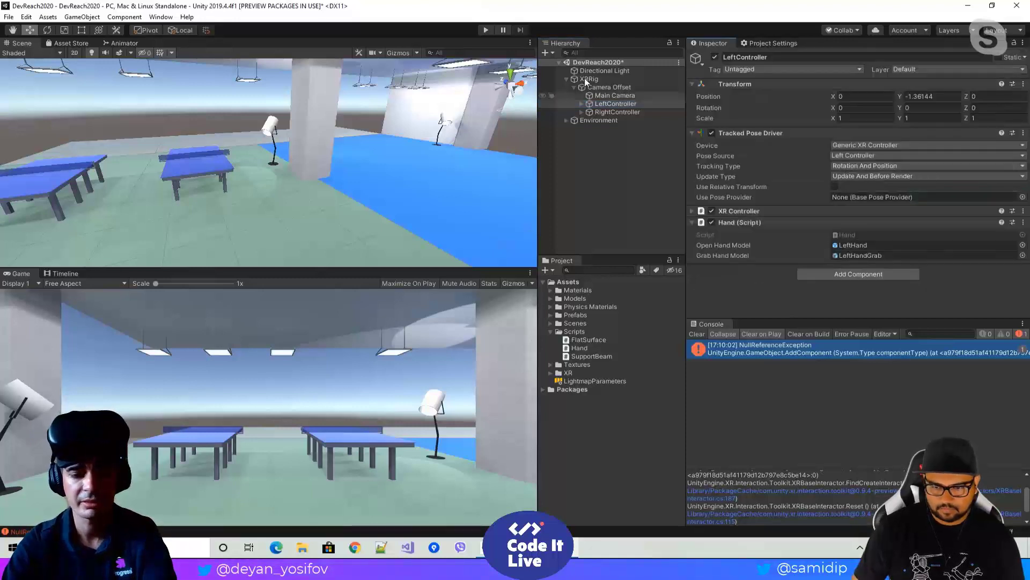
key(ctrl+s)
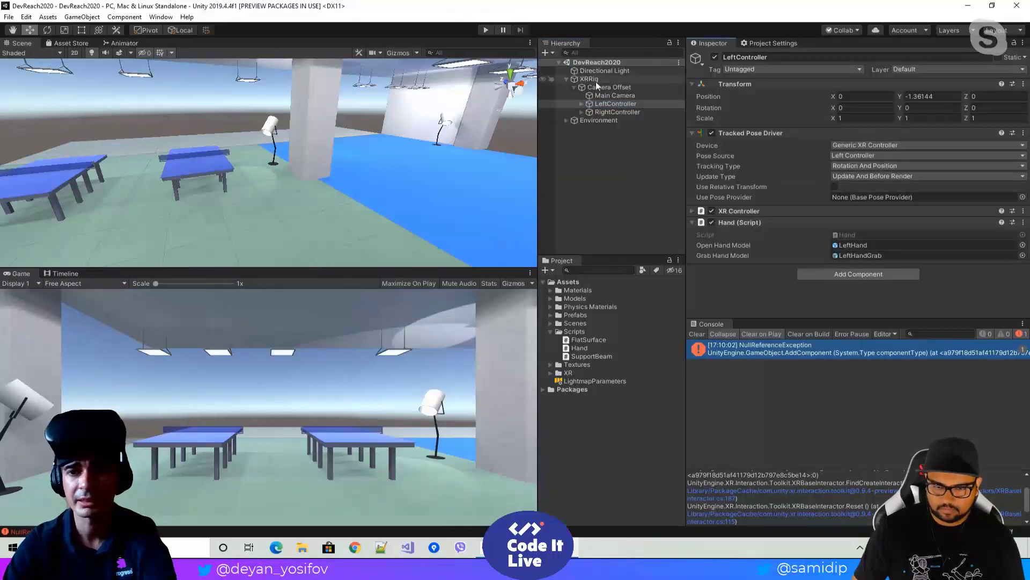
Step: Add an XR Rig component to the XRRig object with Tracking Origin Mode set to Floor, and save the scene
click(590, 79)
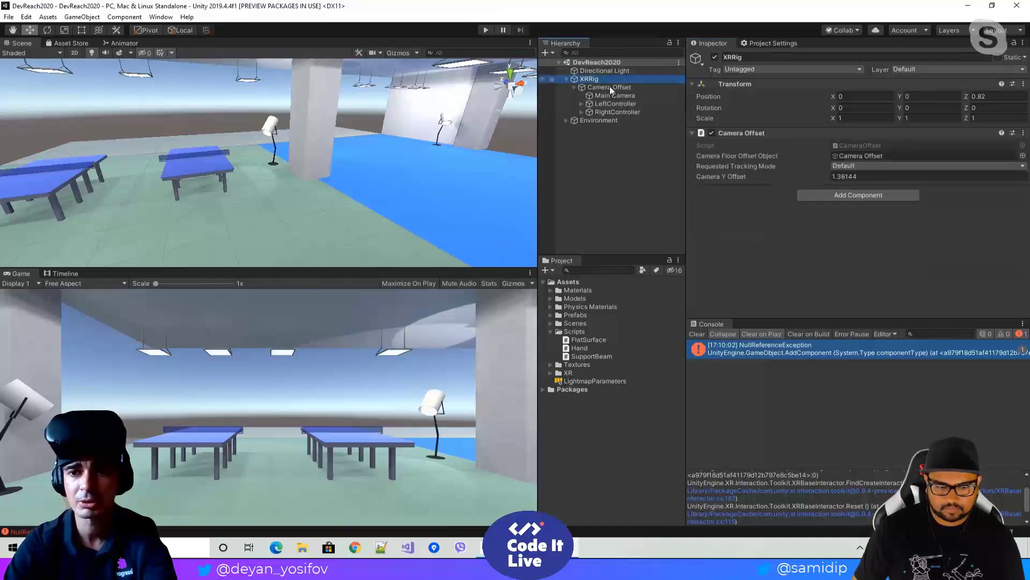
click(848, 195)
text(xr)
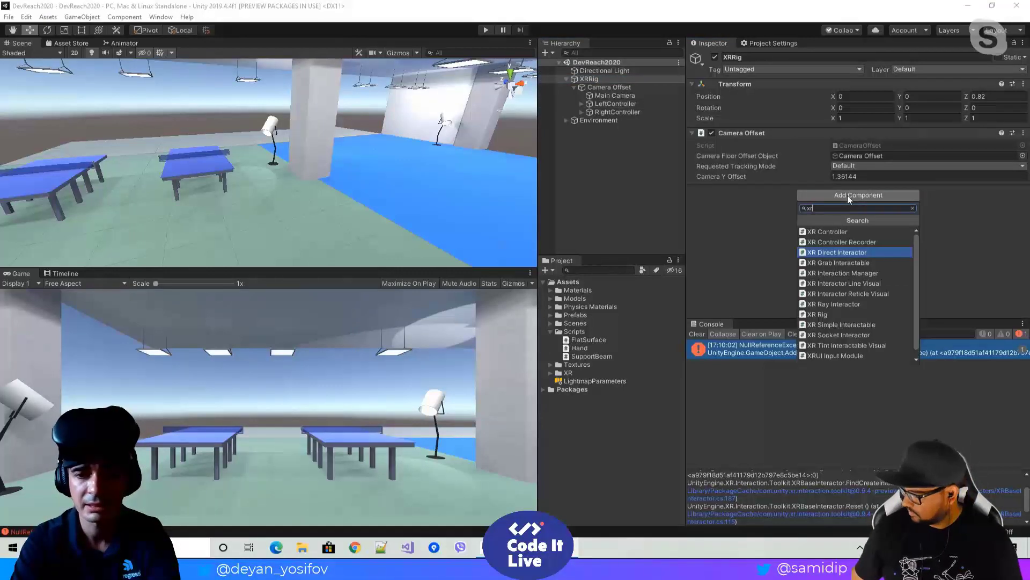
text(ri)
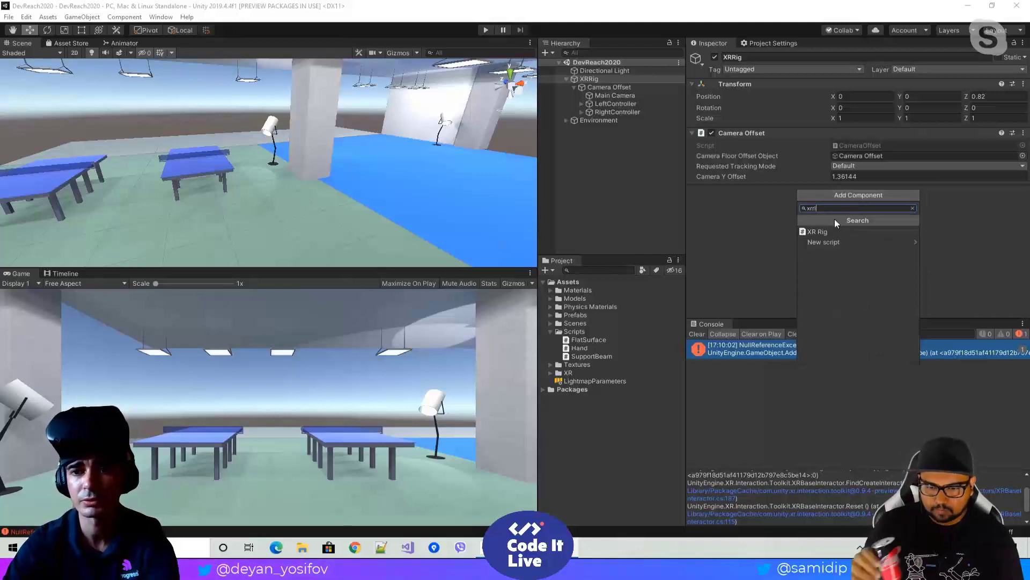
click(828, 231)
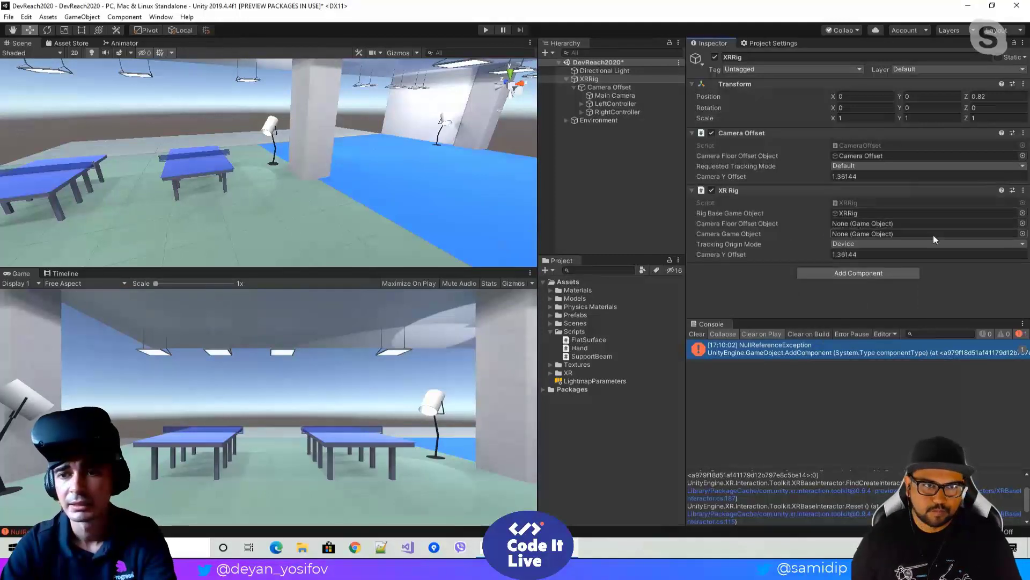
click(865, 244)
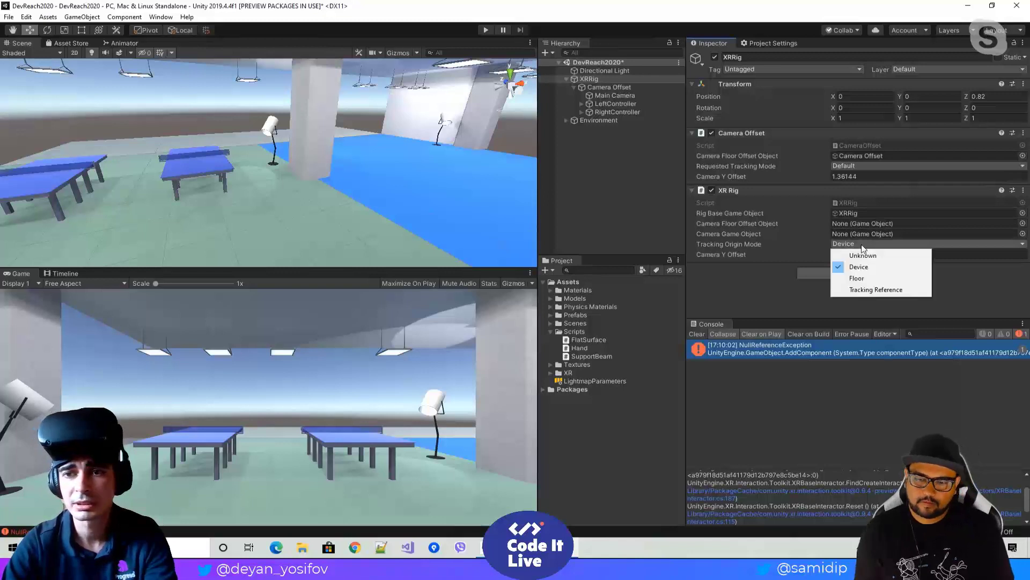
click(859, 278)
key(ctrl+s)
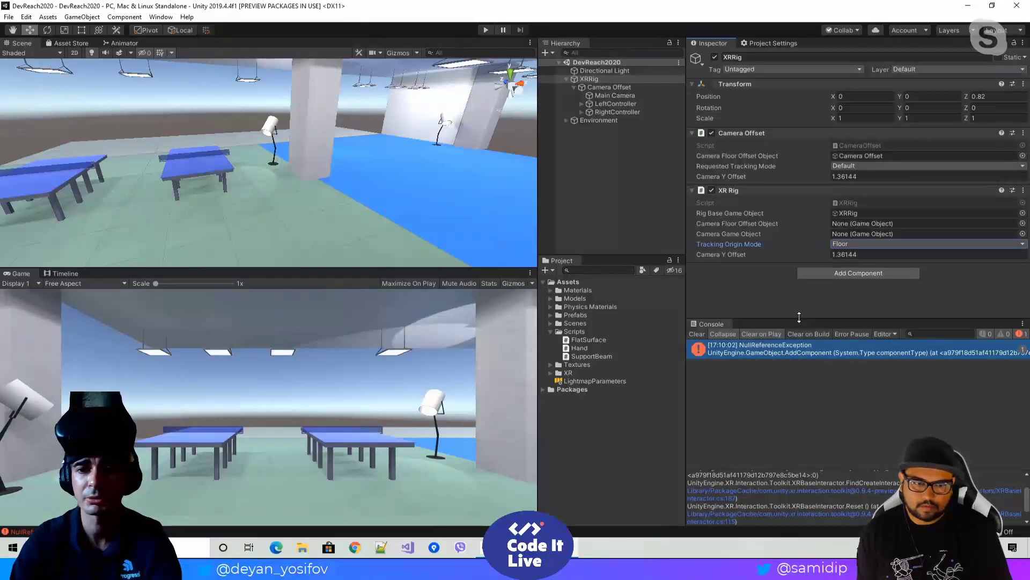
Step: Clear the console and open the XR Rig component's Camera Y Offset value for editing
click(697, 333)
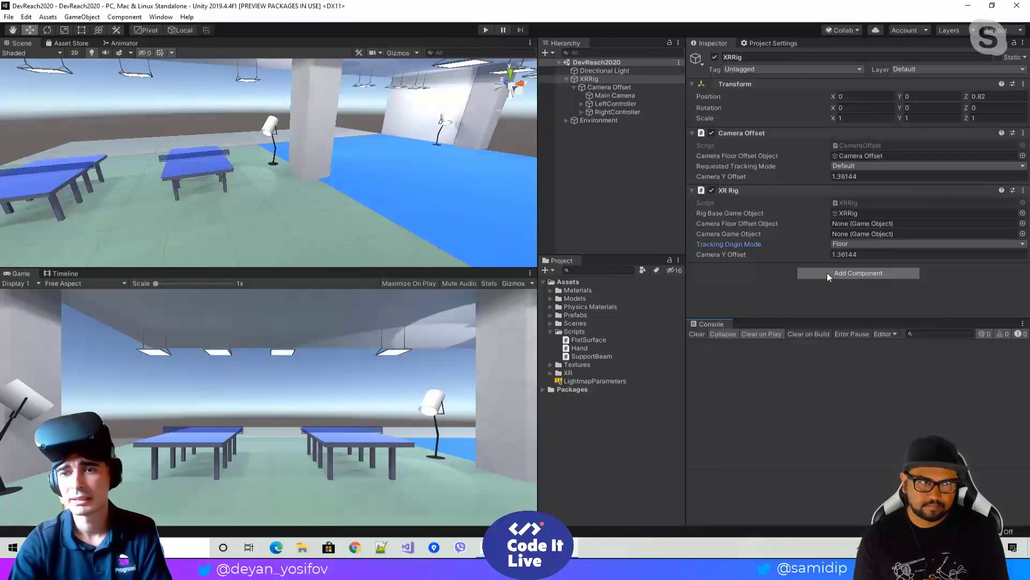
click(870, 253)
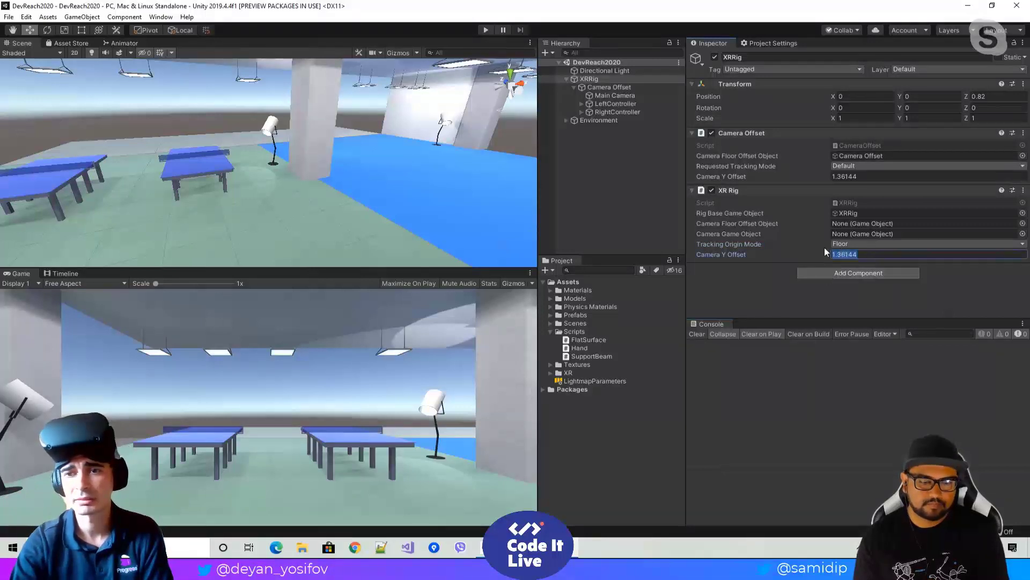
click(865, 255)
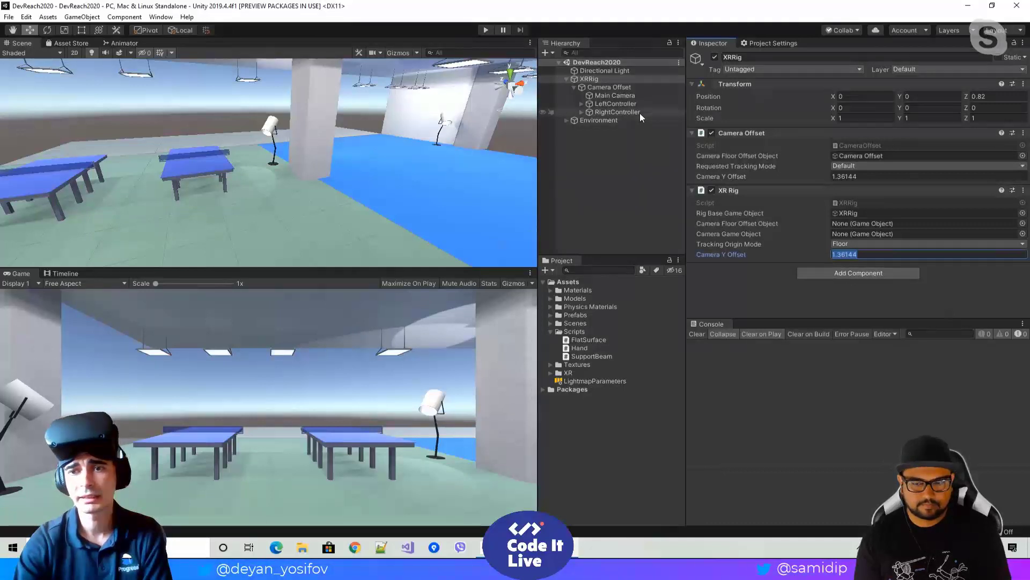
Step: Add an XR Interaction Manager component to the XRRig object and save the scene
click(822, 275)
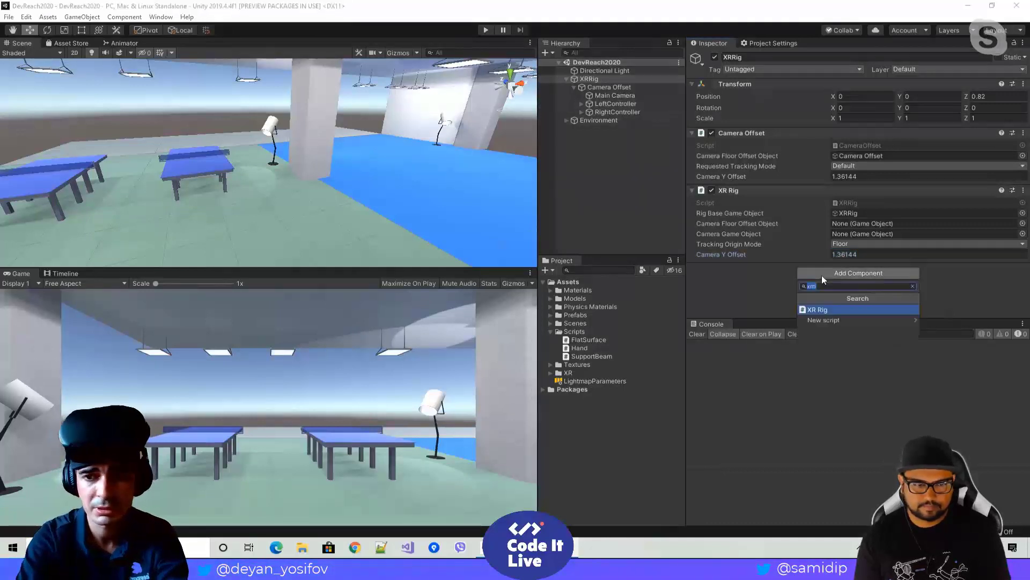
text(xr)
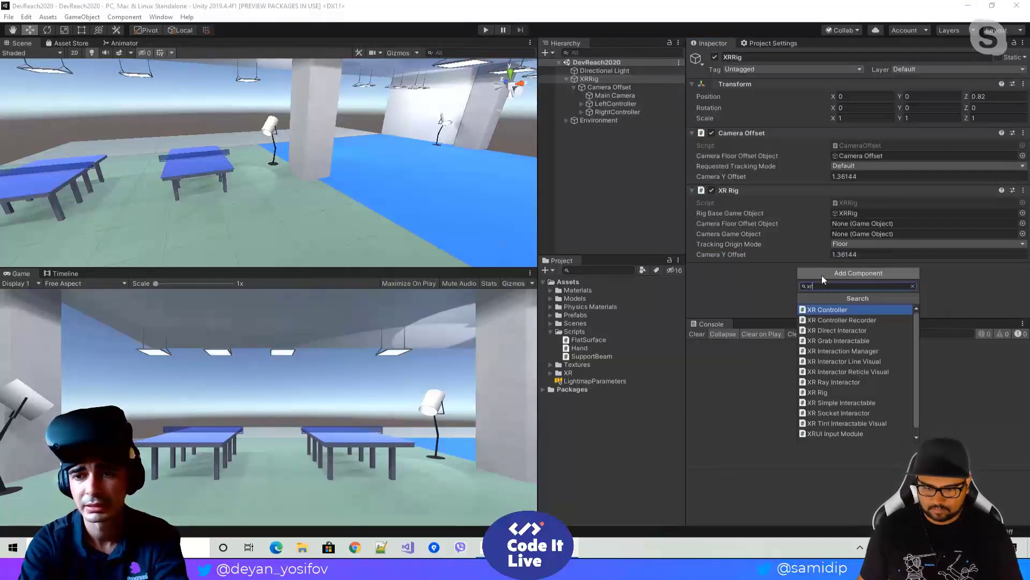
text(intera)
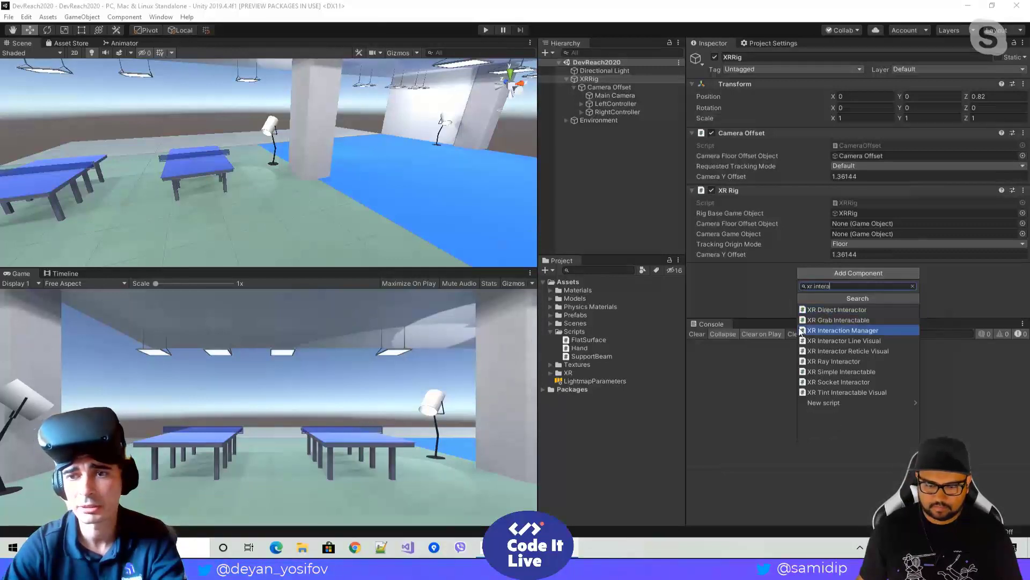
click(820, 330)
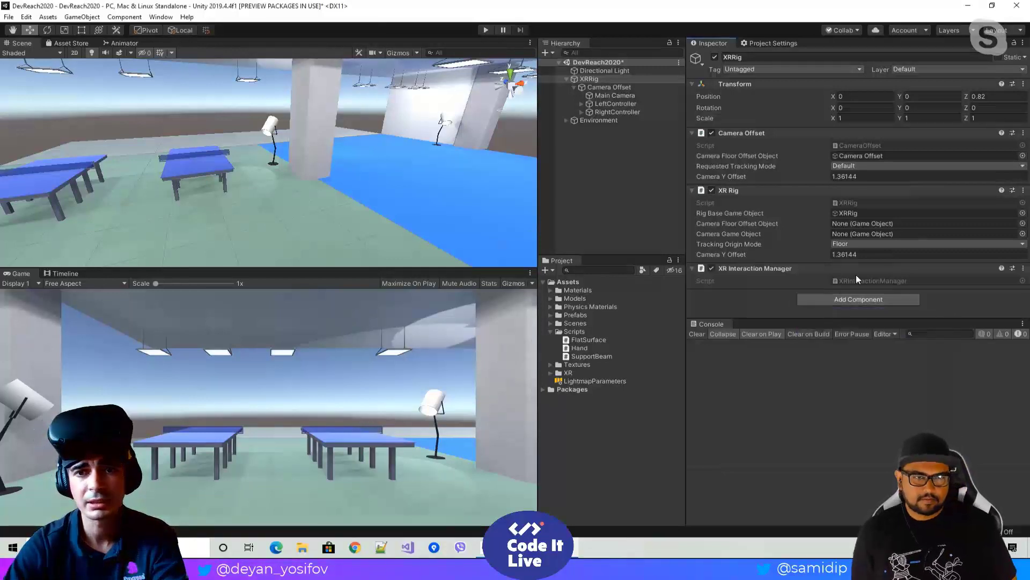
key(ctrl+s)
Step: Add an XR Direct Interactor component to LeftController, check its Interaction Manager reference, and save the scene
click(615, 105)
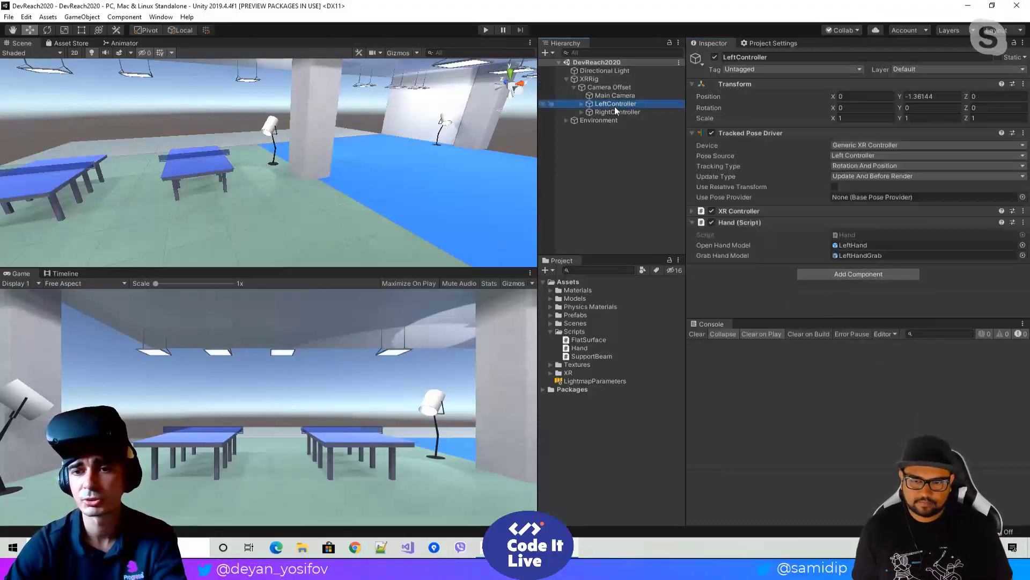
click(833, 275)
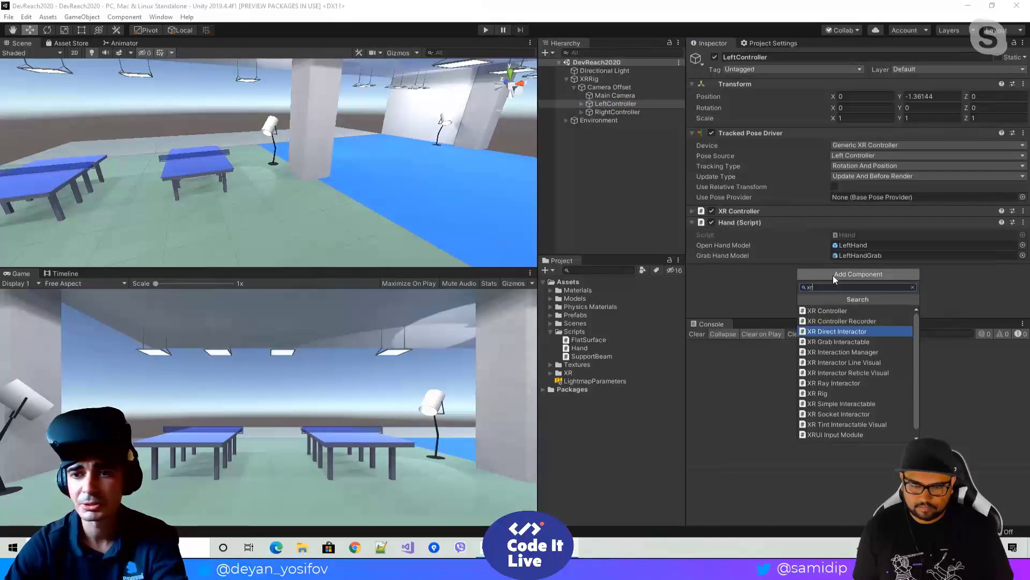
text(xrd)
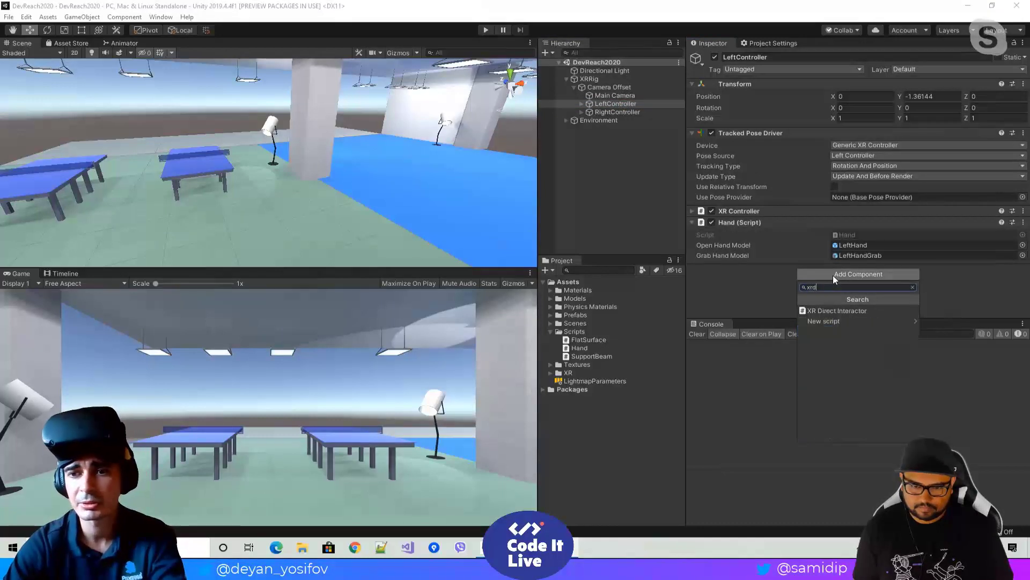
click(843, 312)
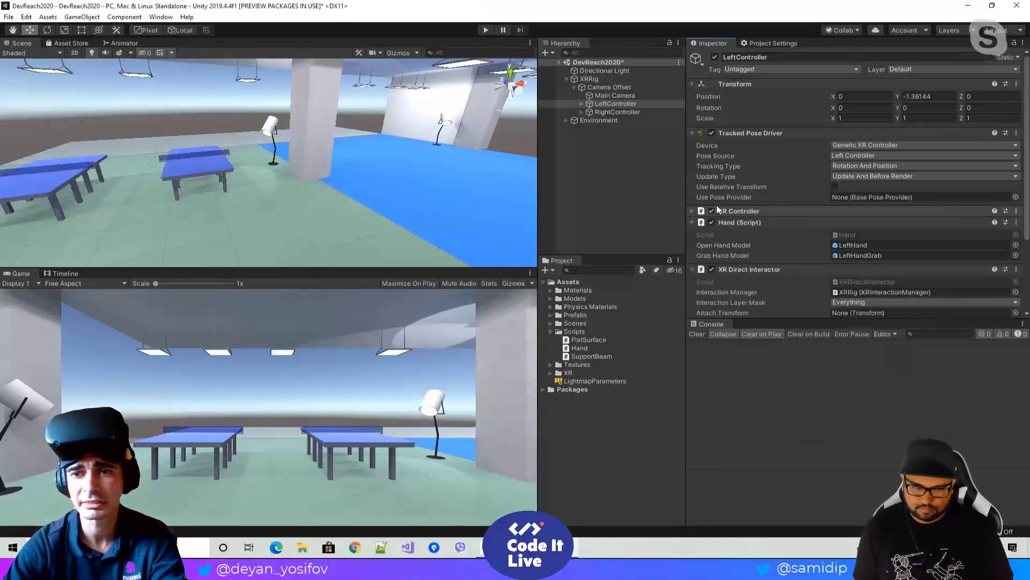
scroll(719, 193, down, 4)
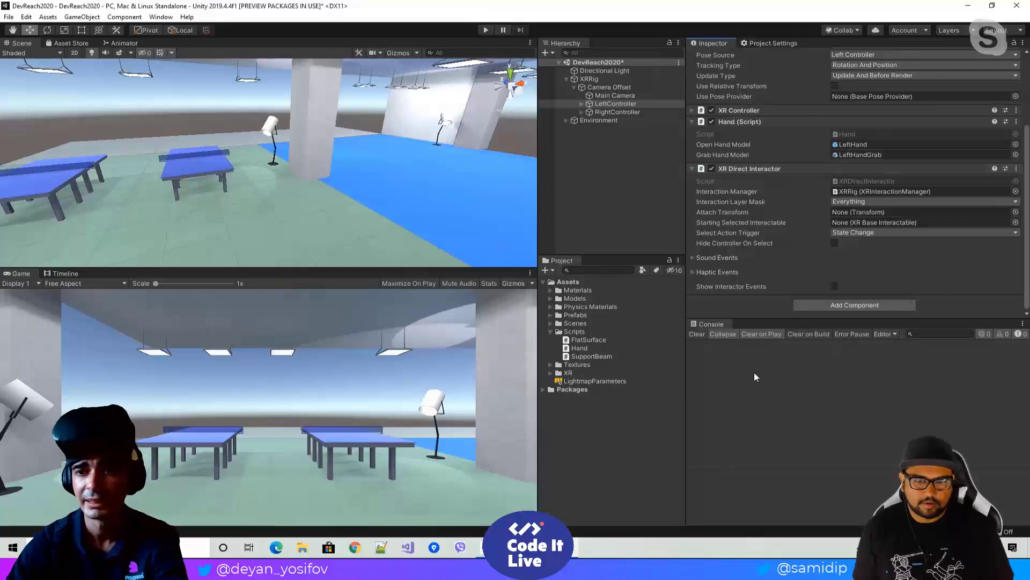
click(858, 192)
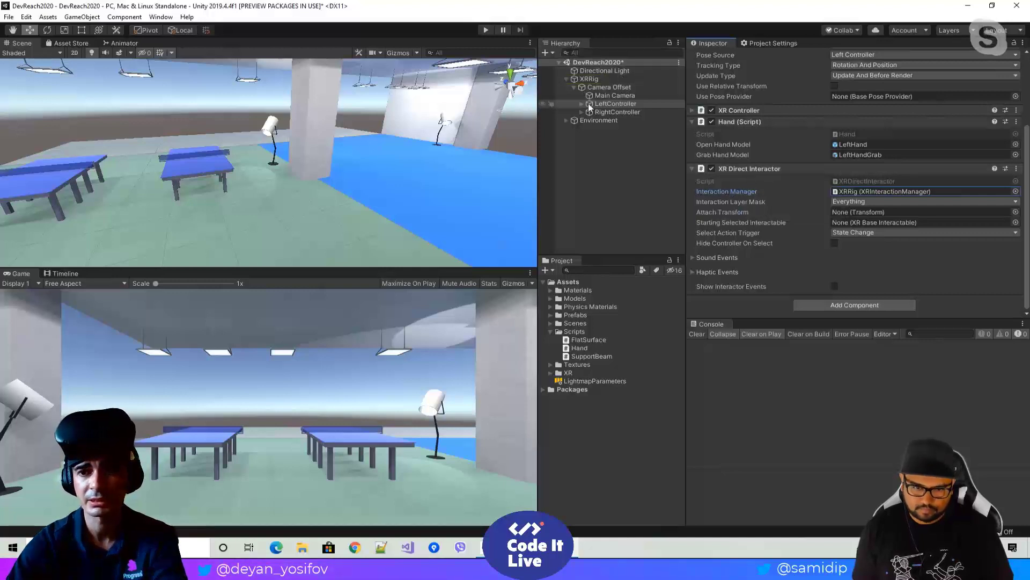
click(847, 191)
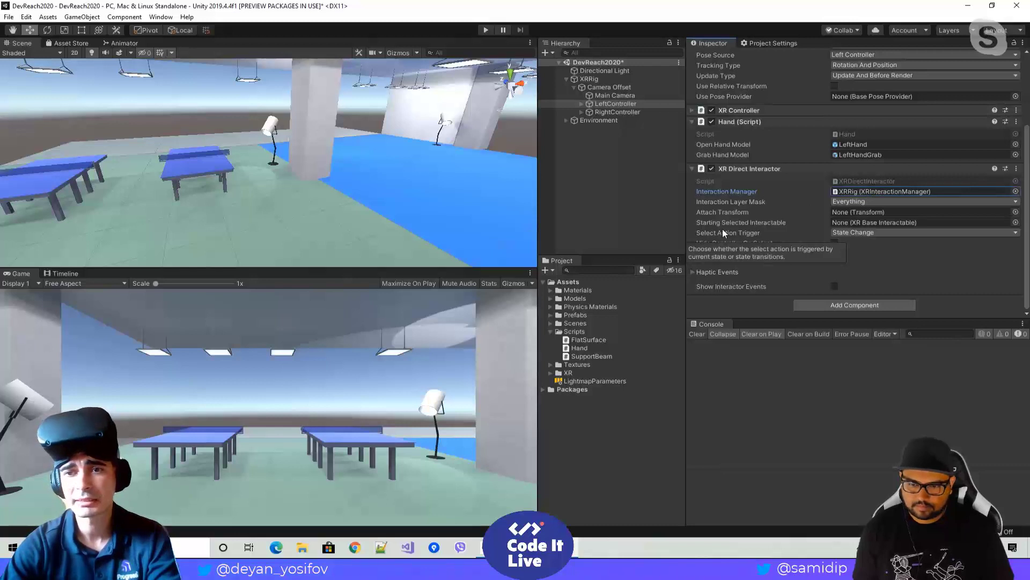
key(ctrl+s)
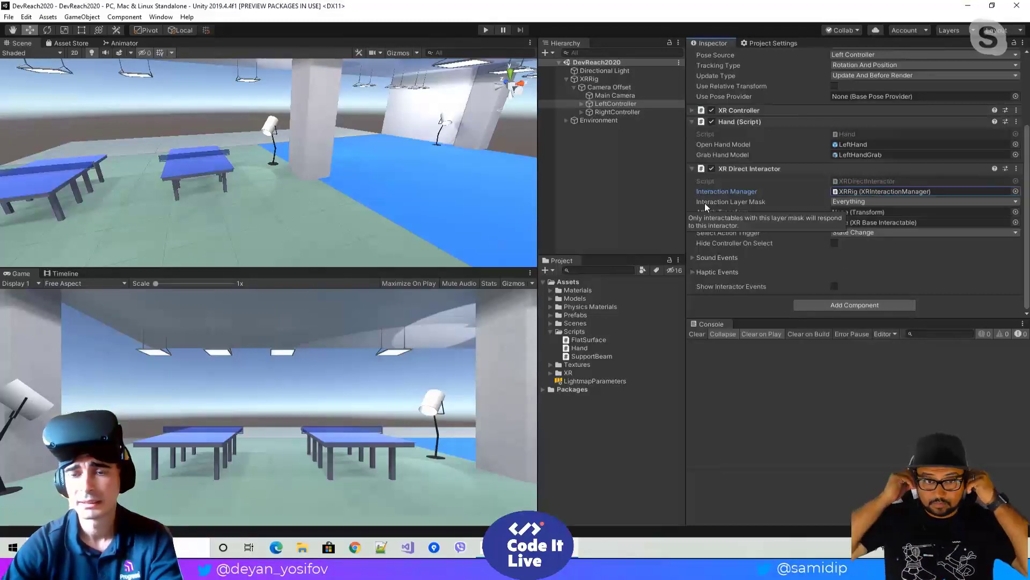
Step: Name User Layer 8 "Grab" in the project's Tags and Layers settings
click(852, 202)
click(852, 202)
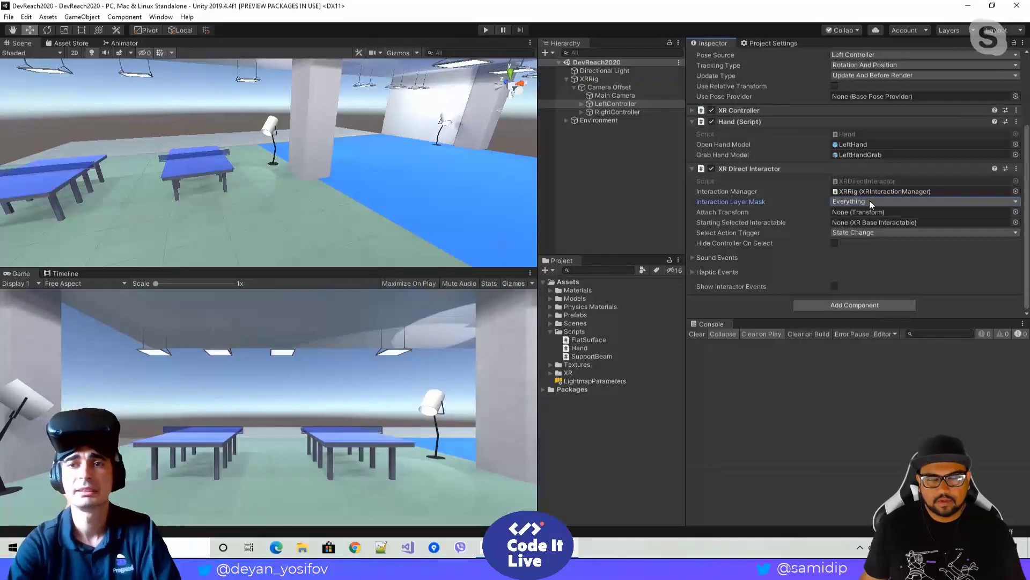
click(765, 45)
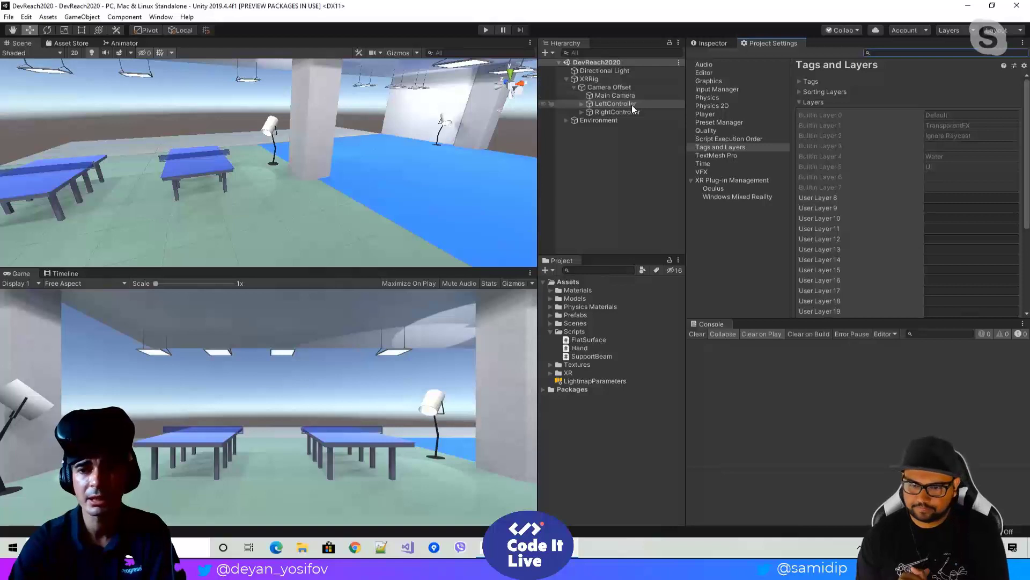
click(960, 198)
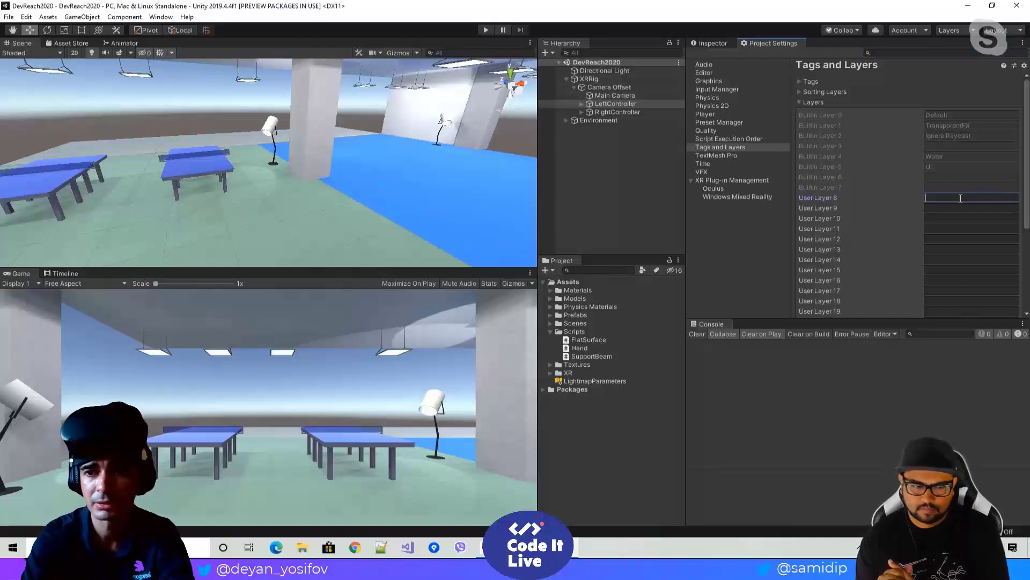
text(Grav)
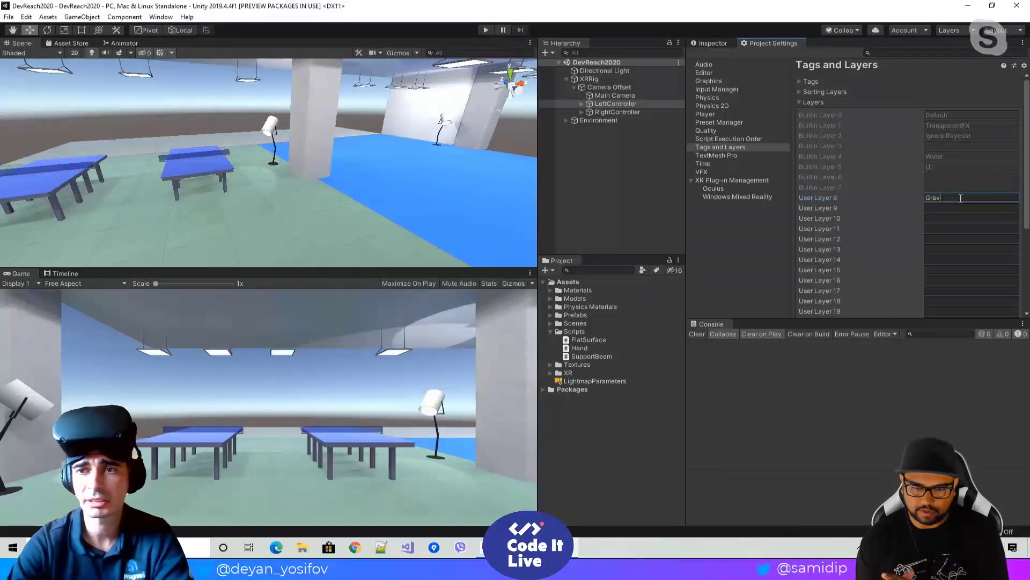
key(BackSpace)
text(b)
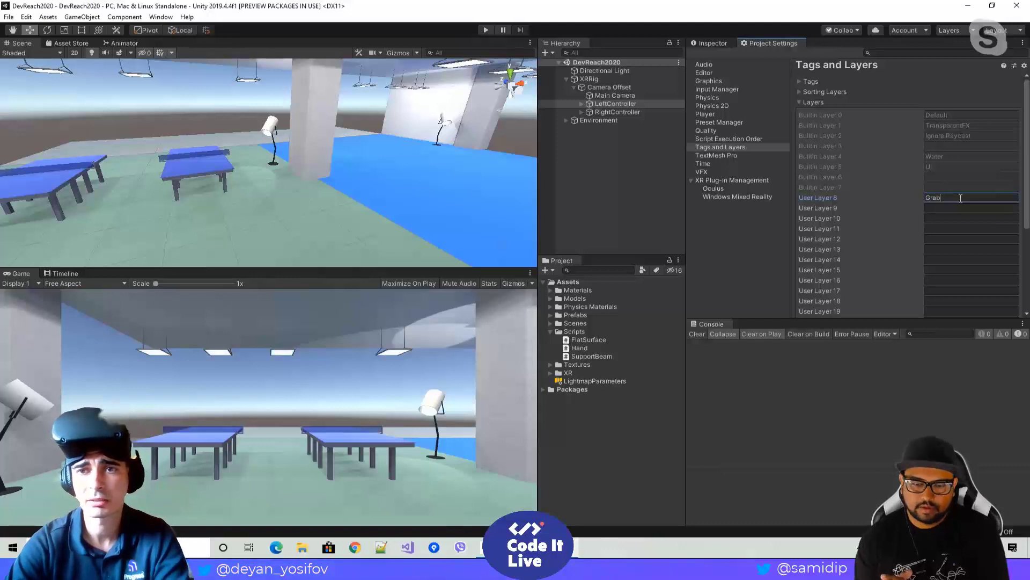
Step: Restrict the Interaction Layer Mask of LeftController's XR Direct Interactor to the Grab layer only, and save the scene
click(716, 43)
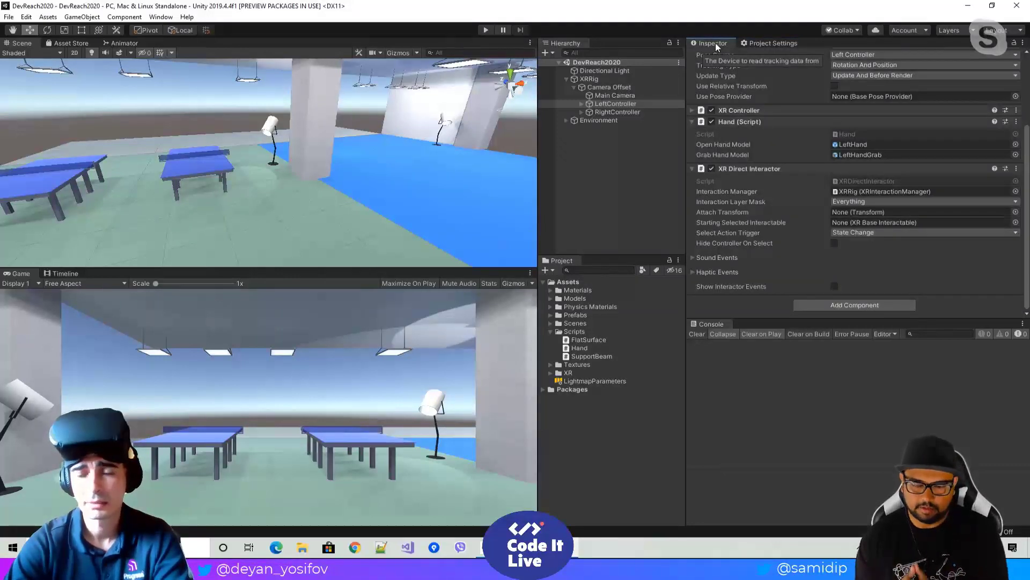
click(844, 201)
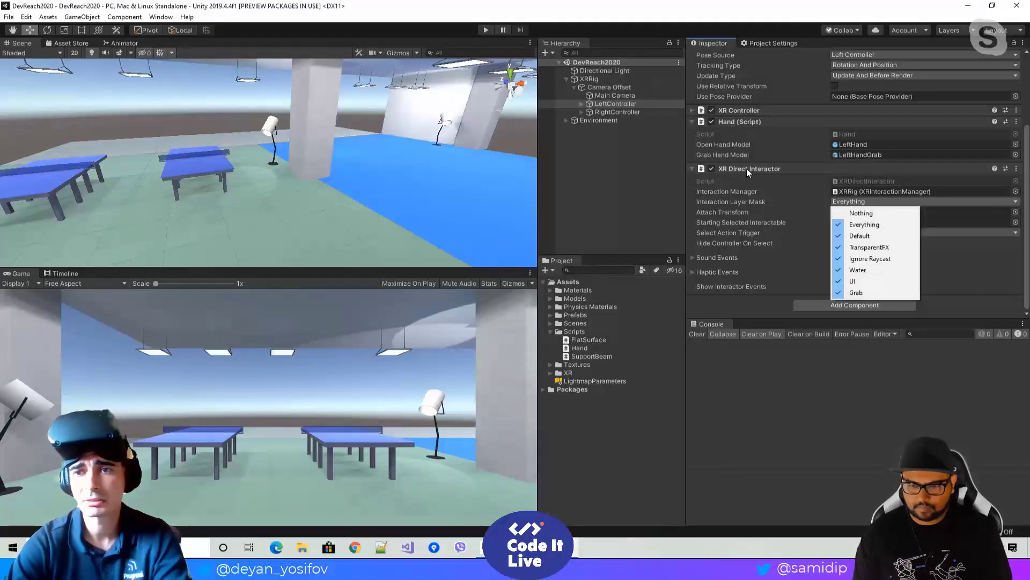
click(855, 213)
click(850, 202)
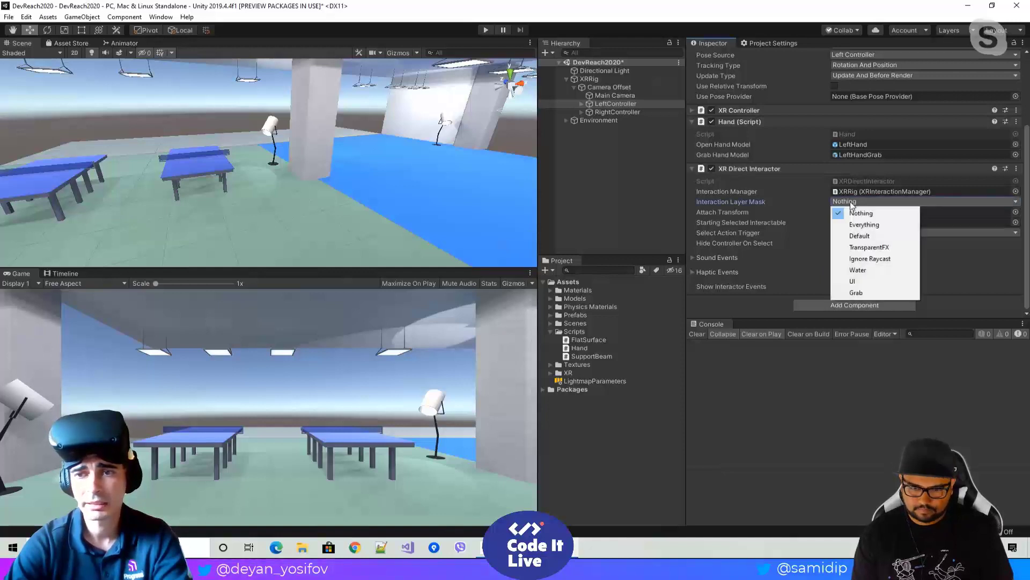
click(856, 292)
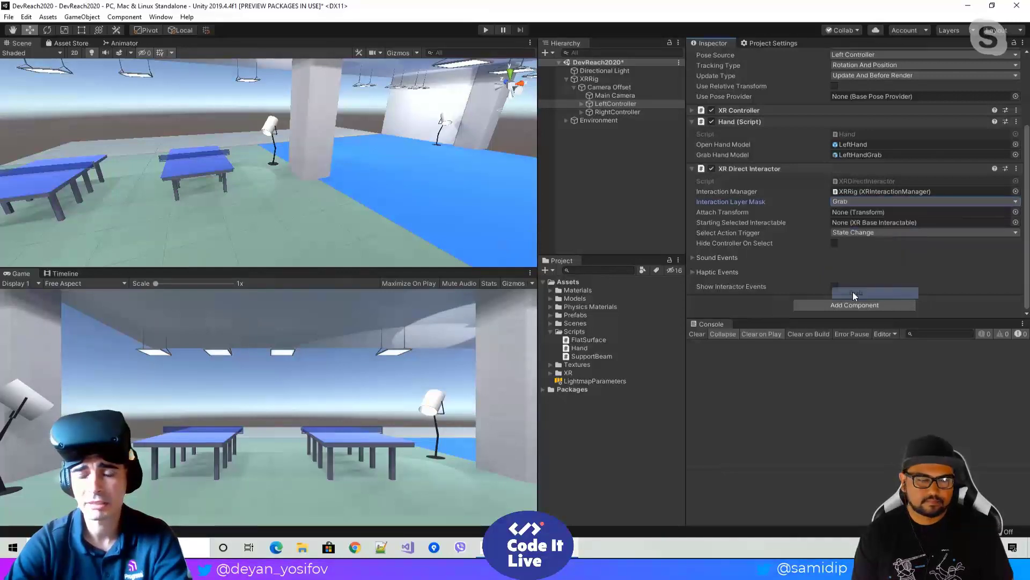
click(842, 201)
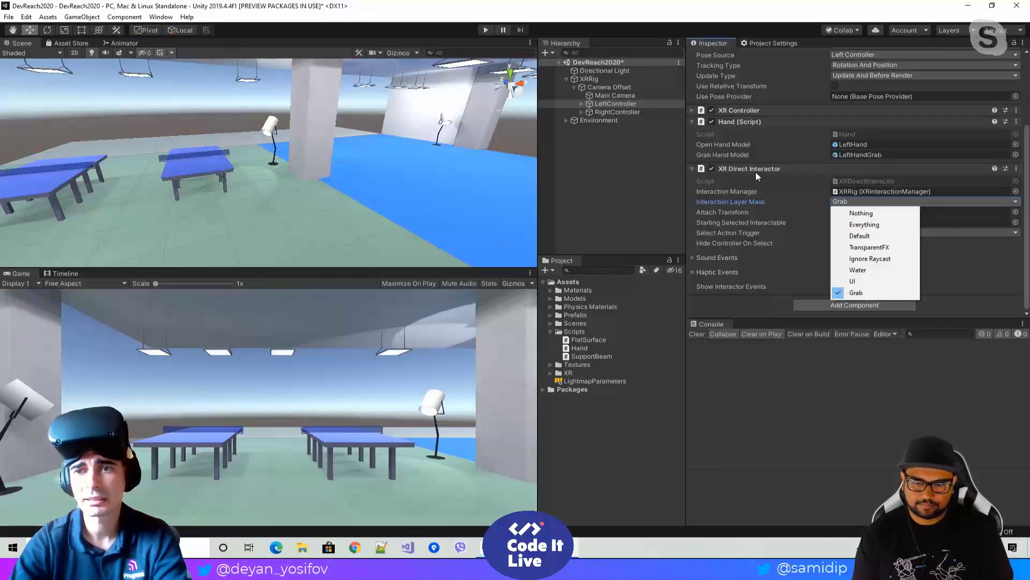
click(886, 182)
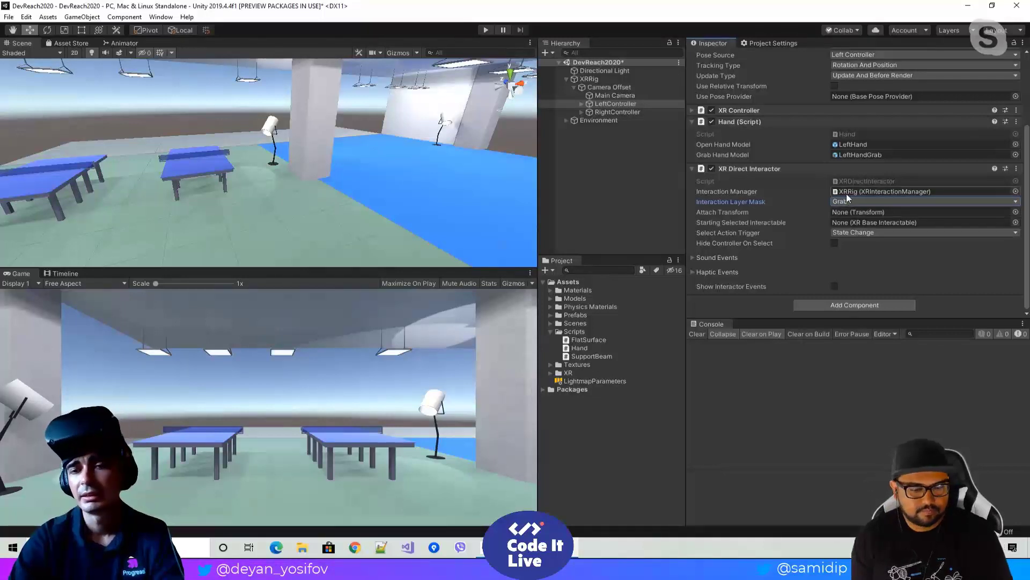
key(ctrl+s)
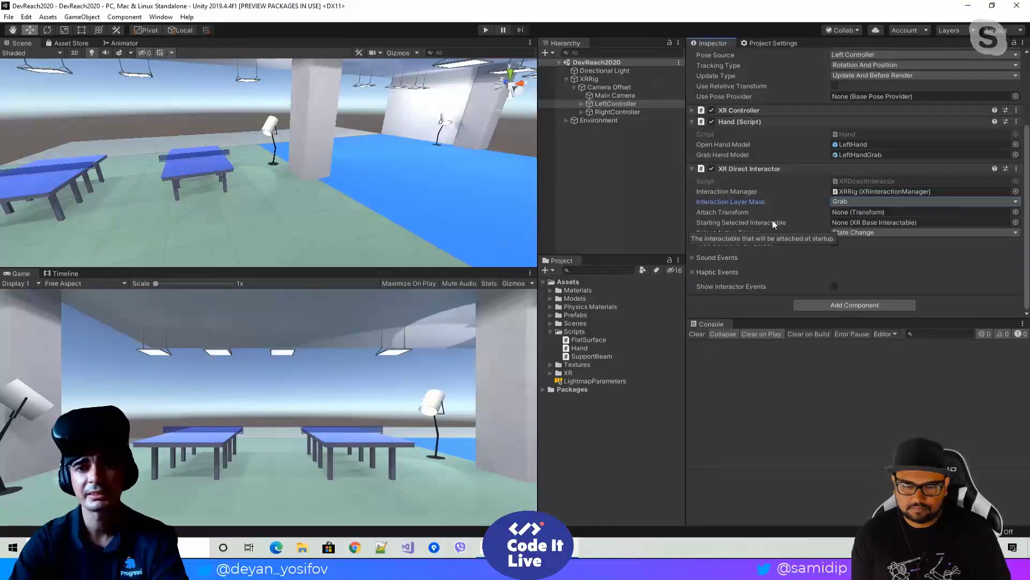
Step: Collapse the Camera Offset group and create a 3D Sphere at the scene's root level
click(574, 88)
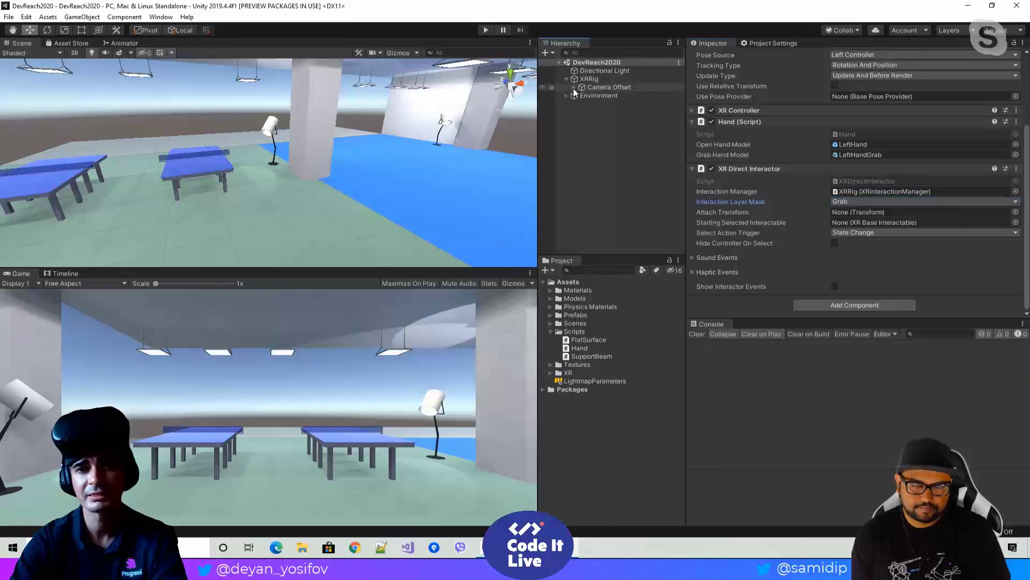
click(582, 108)
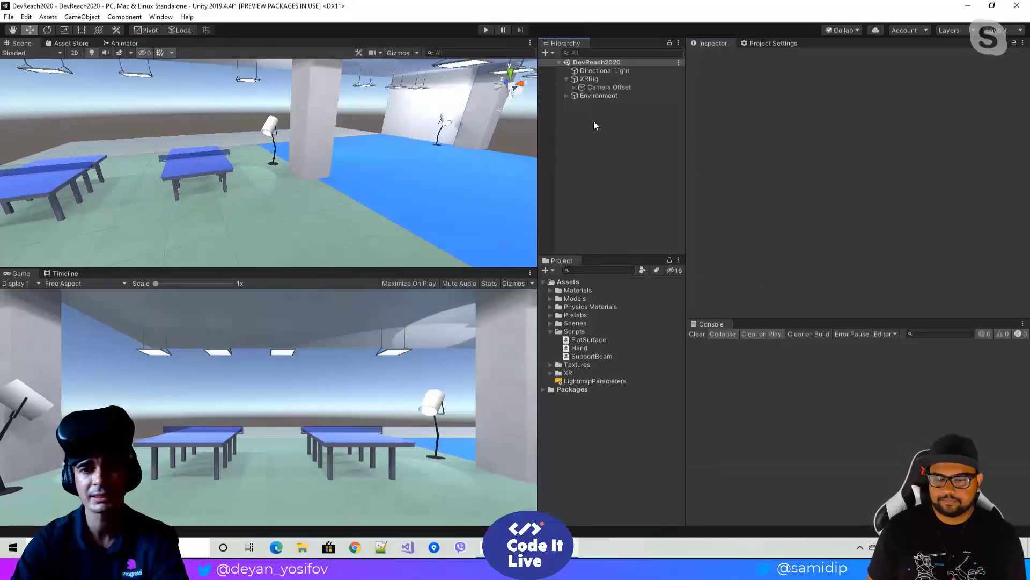
right_click(598, 125)
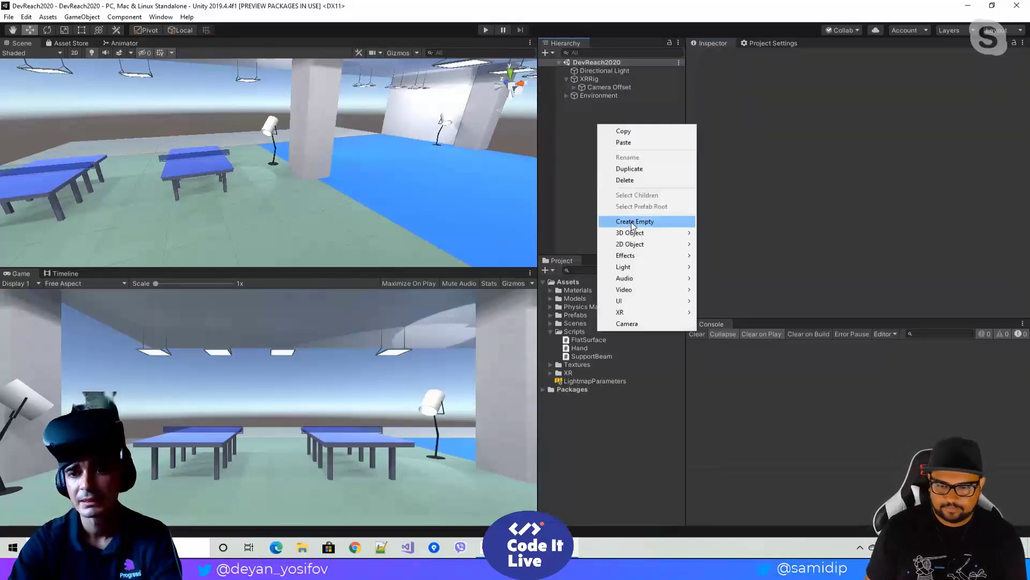
mouse_move(638, 234)
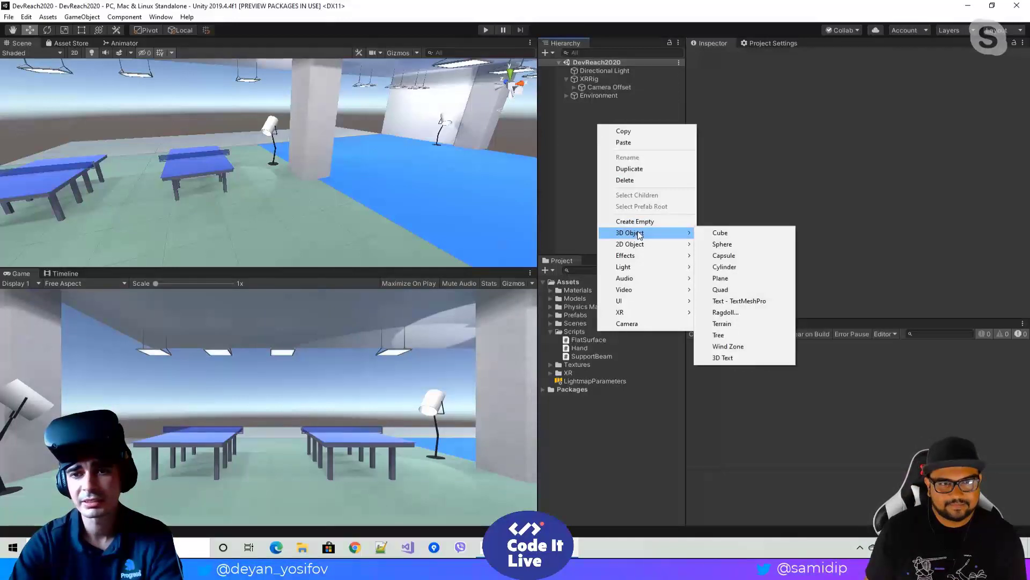
click(723, 246)
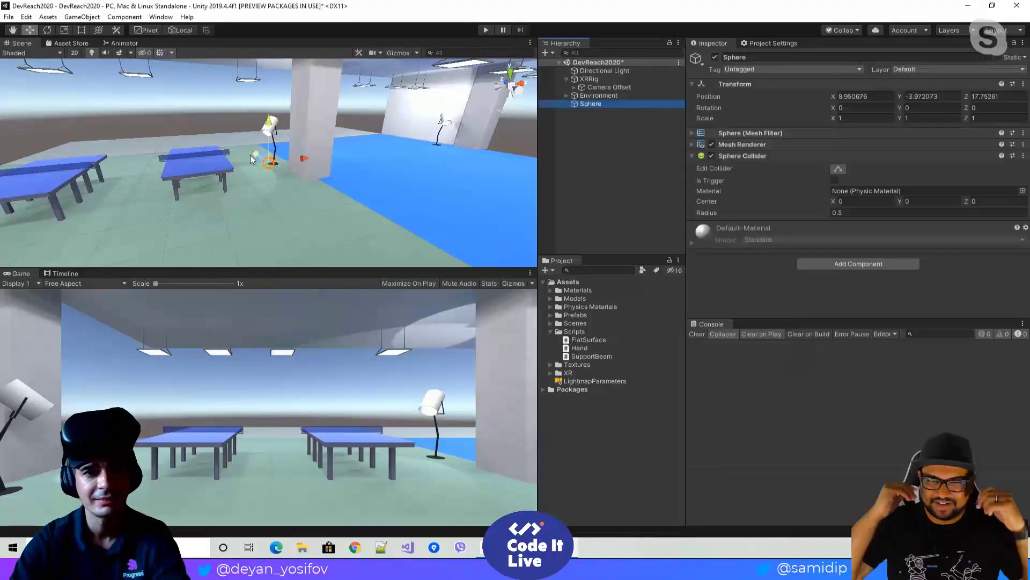
Step: Move the sphere near the XR rig, to about X 1.41, Y 0.37, Z 1.1
drag(248, 153, 286, 132)
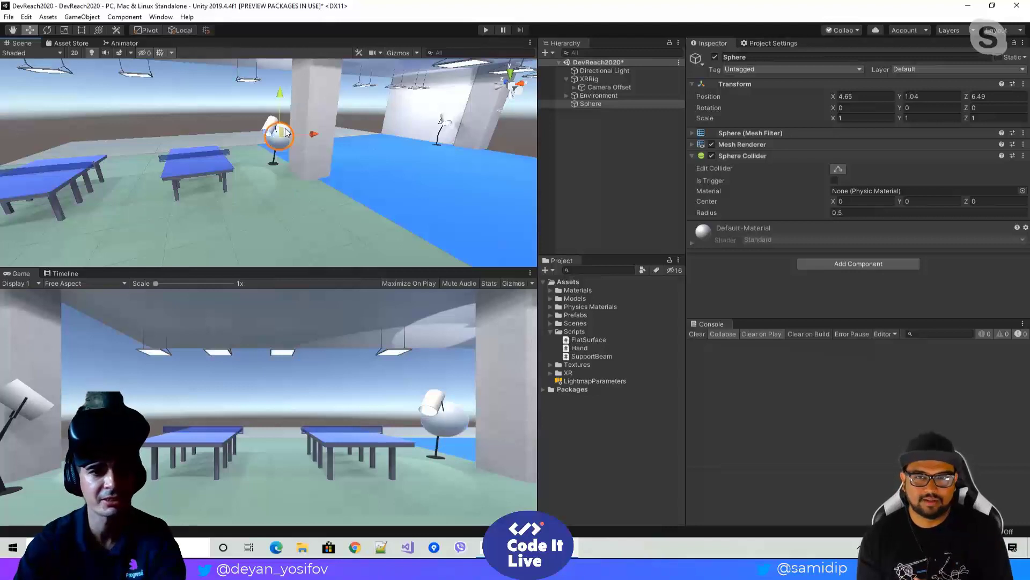
drag(263, 138, 254, 159)
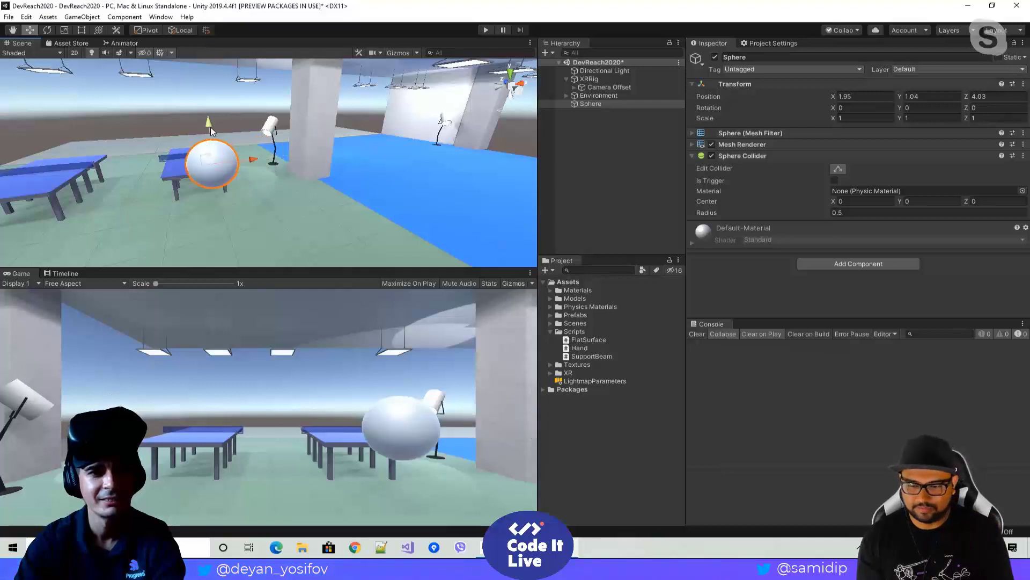
drag(211, 131, 220, 214)
alt+drag(313, 155, 282, 150)
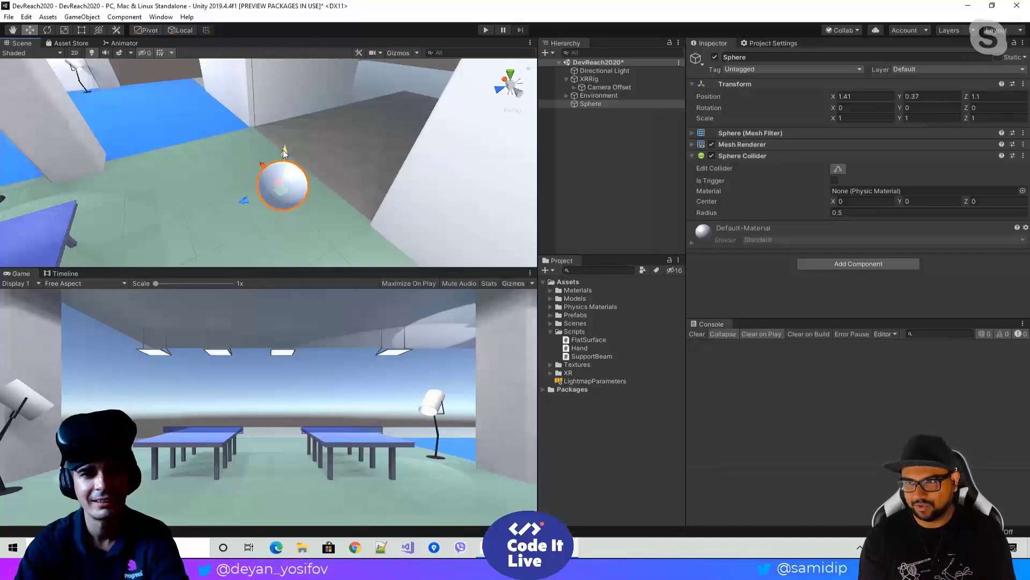
right_drag(321, 170, 370, 170)
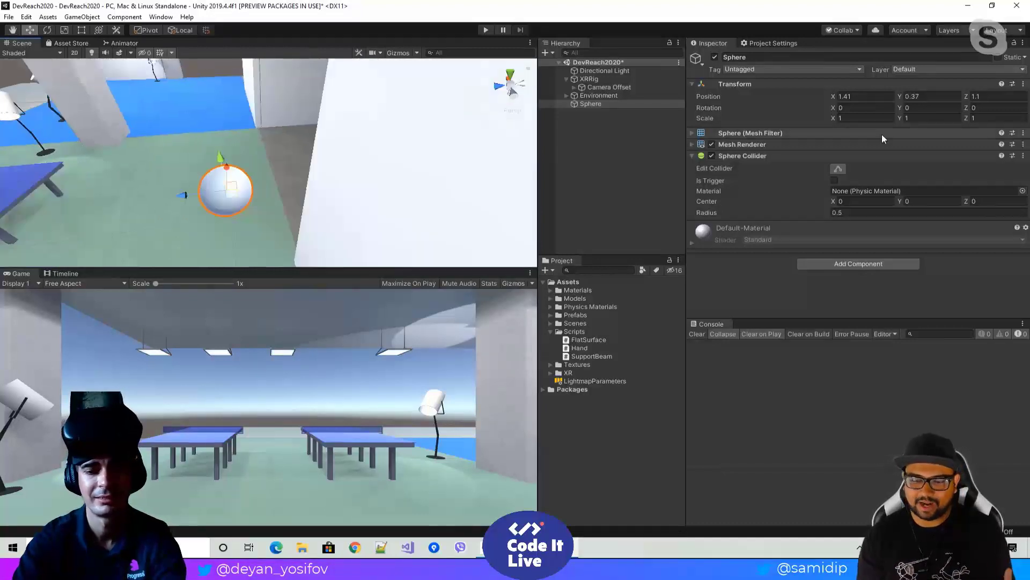
Step: Set the sphere's scale to 0.2 on the X, Y and Z axes
click(855, 119)
text(0.2)
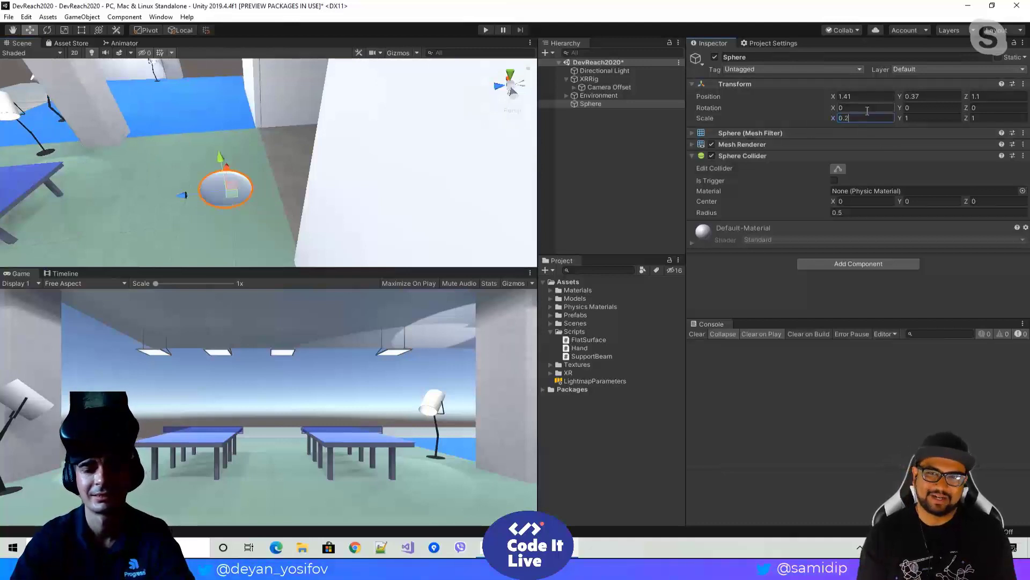
key(Return)
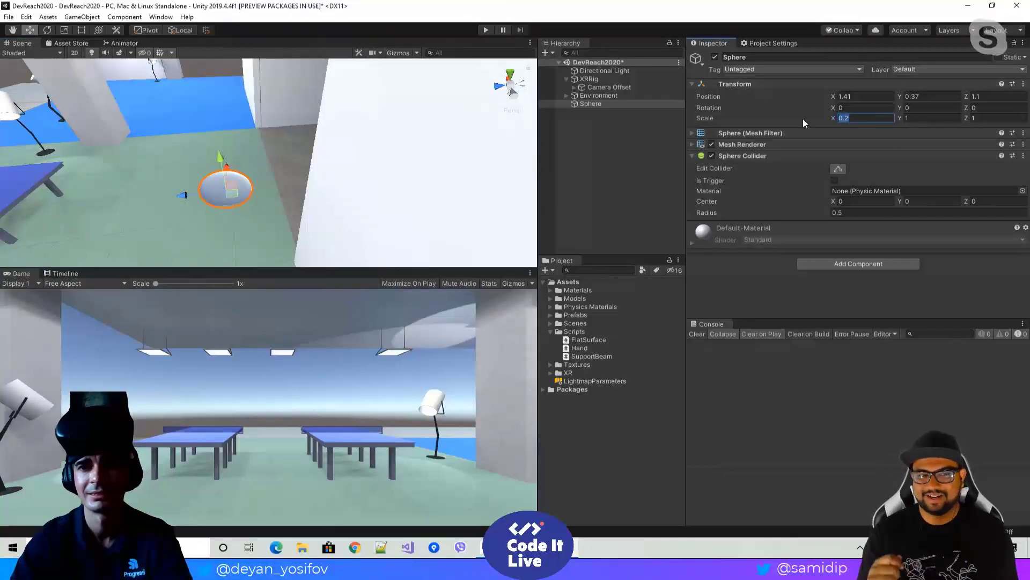
click(912, 118)
text(0.2)
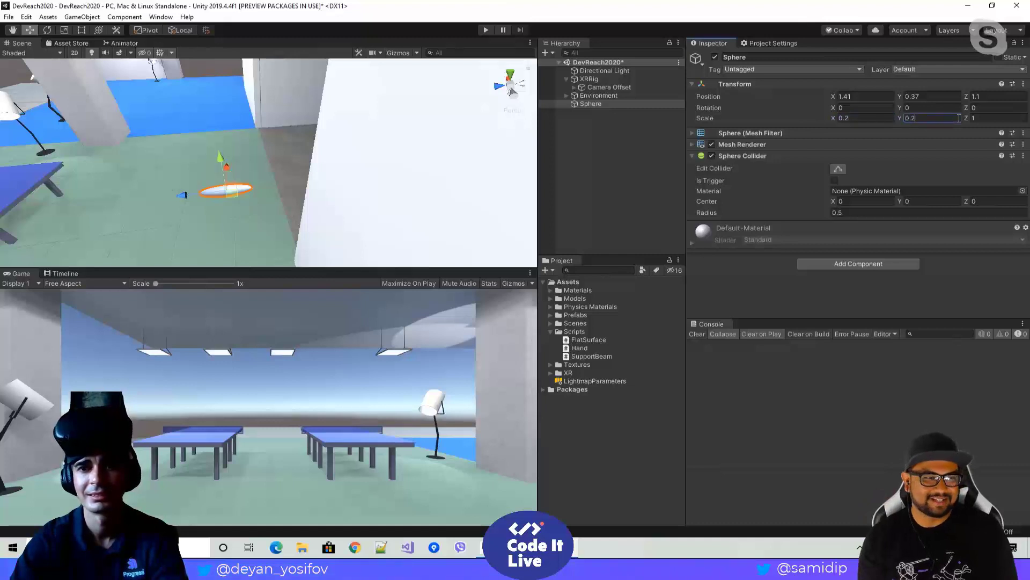
key(Tab)
text(0.2)
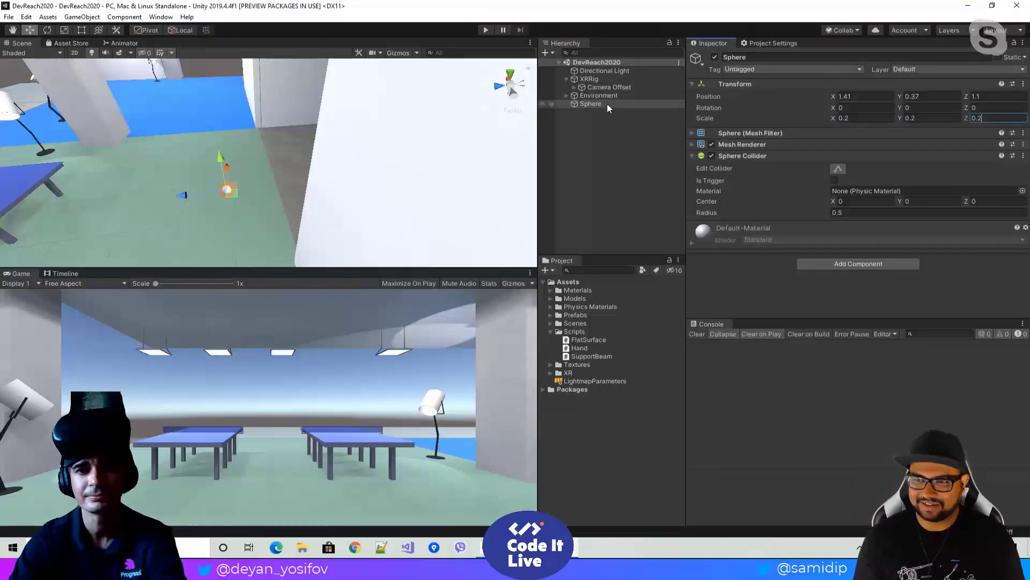
Step: Create a 3D Cube at the scene's root level
right_click(585, 119)
click(574, 129)
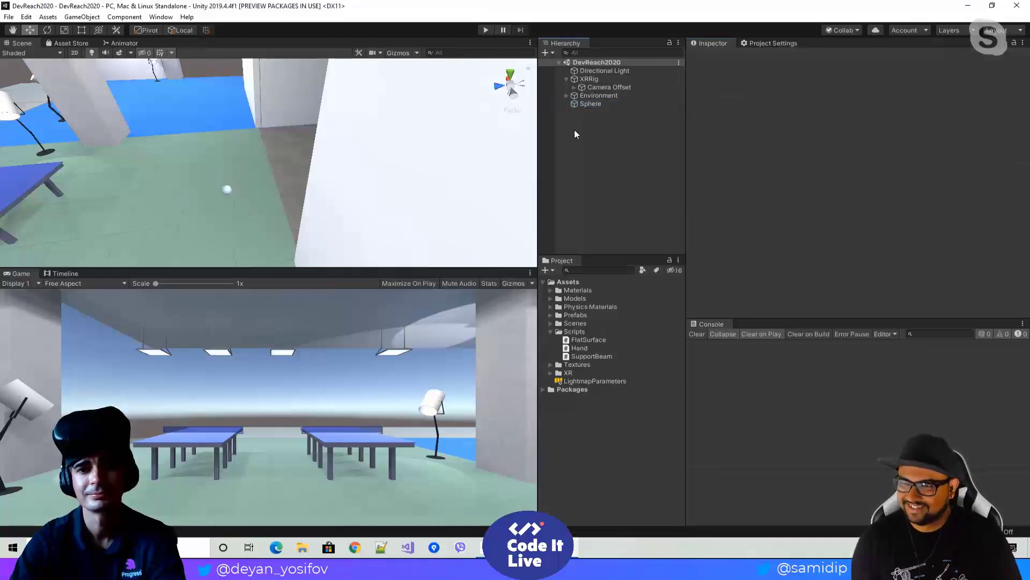
right_click(584, 128)
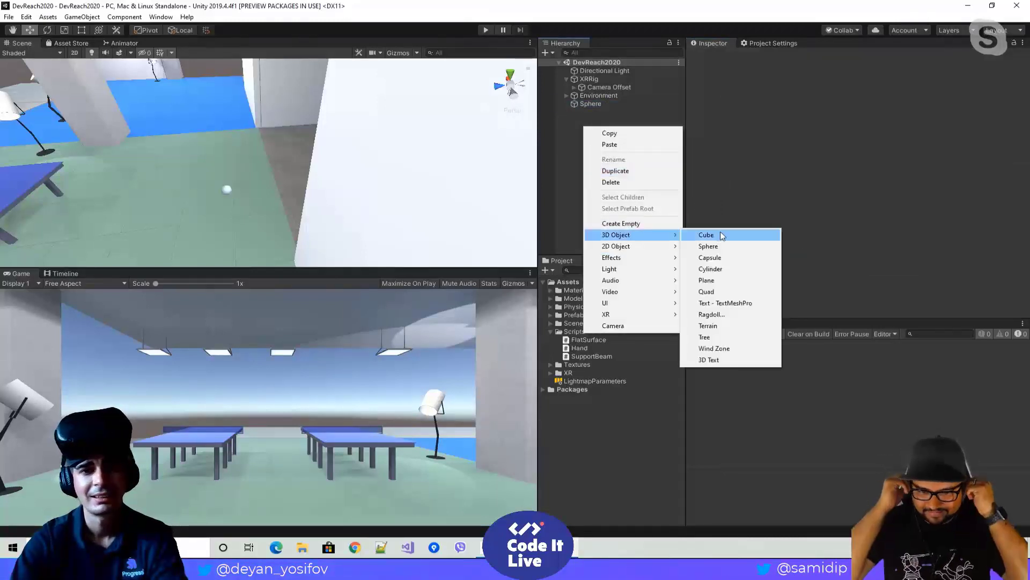
click(722, 236)
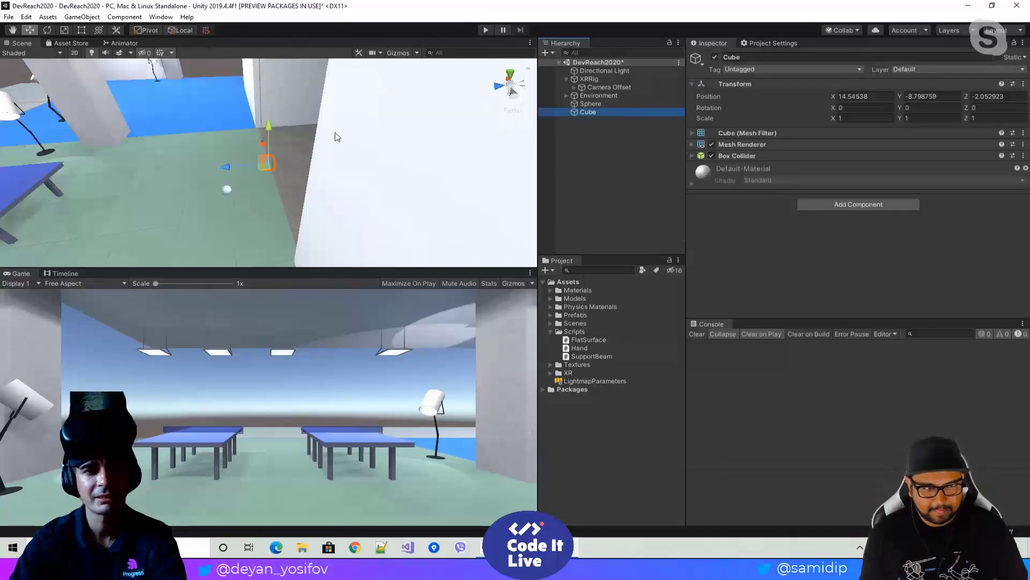
Step: Move the cube close to the sphere, to about X 0.83, Y 0.01, Z 0.82
drag(246, 171, 208, 169)
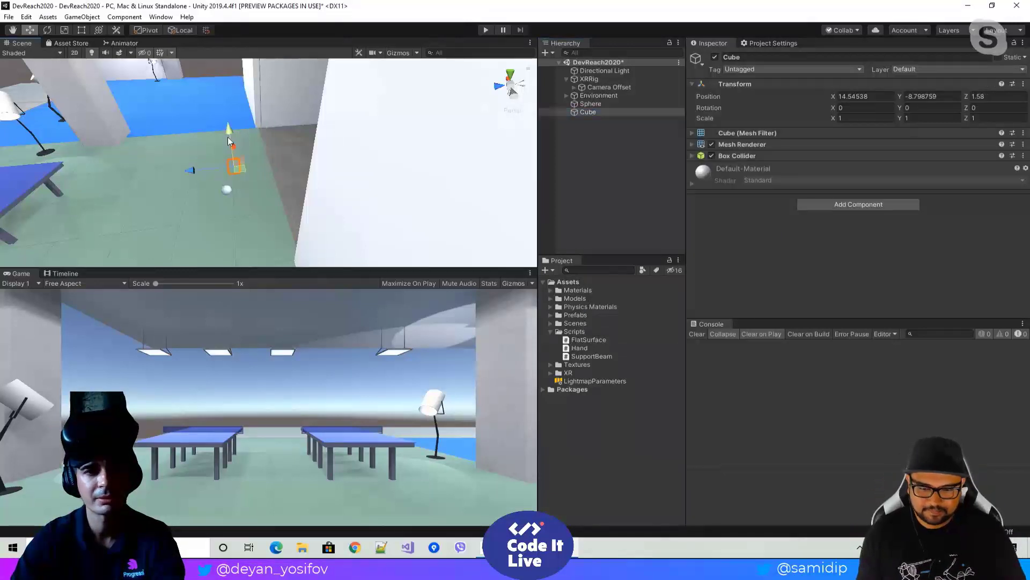
drag(230, 132, 304, 178)
right_drag(266, 181, 185, 188)
key(w)
drag(185, 187, 269, 215)
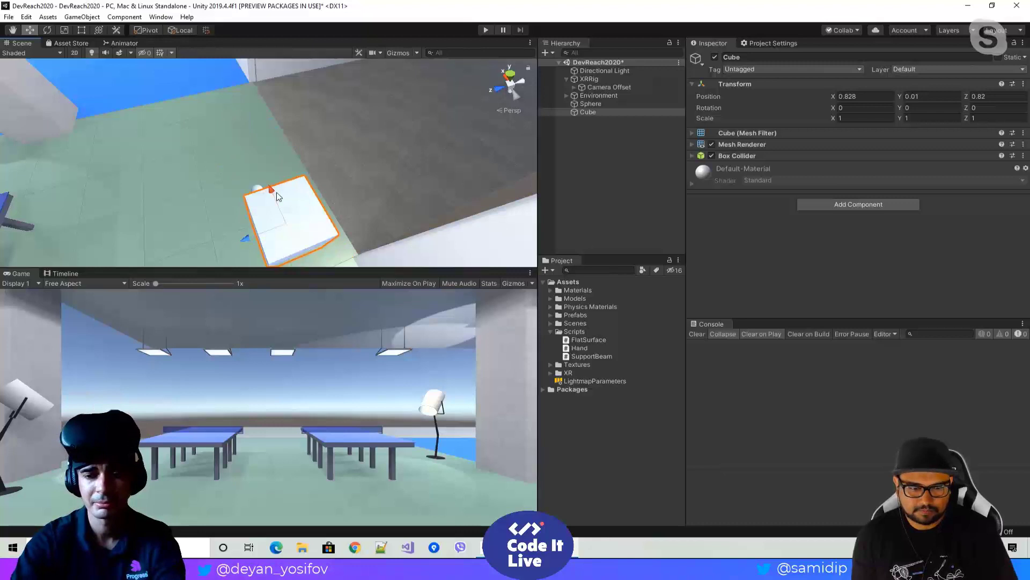
Step: Set the cube's scale to 0.2 on the X, Y and Z axes
click(882, 116)
text(0.2)
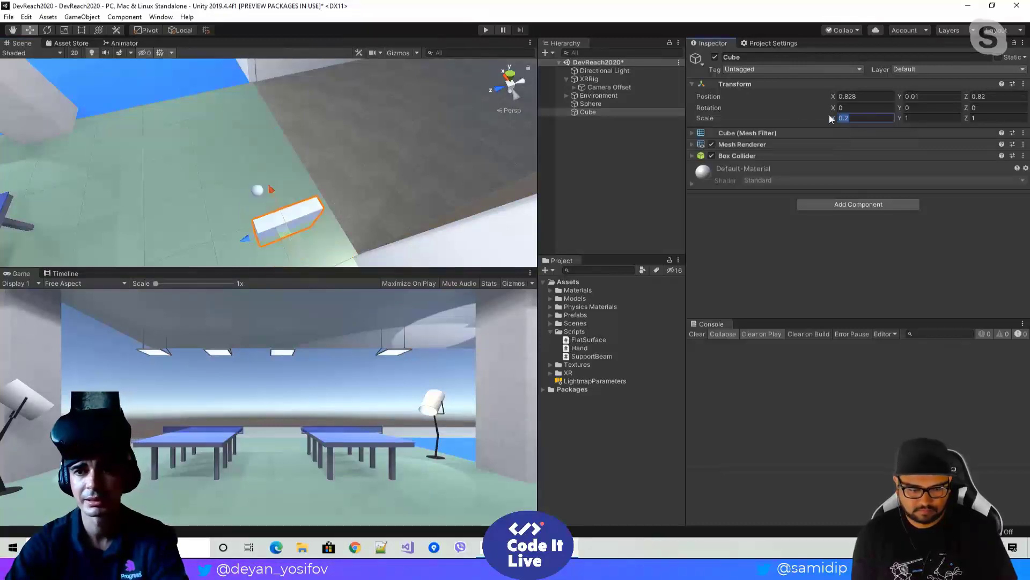
click(923, 118)
text(0.2)
click(977, 119)
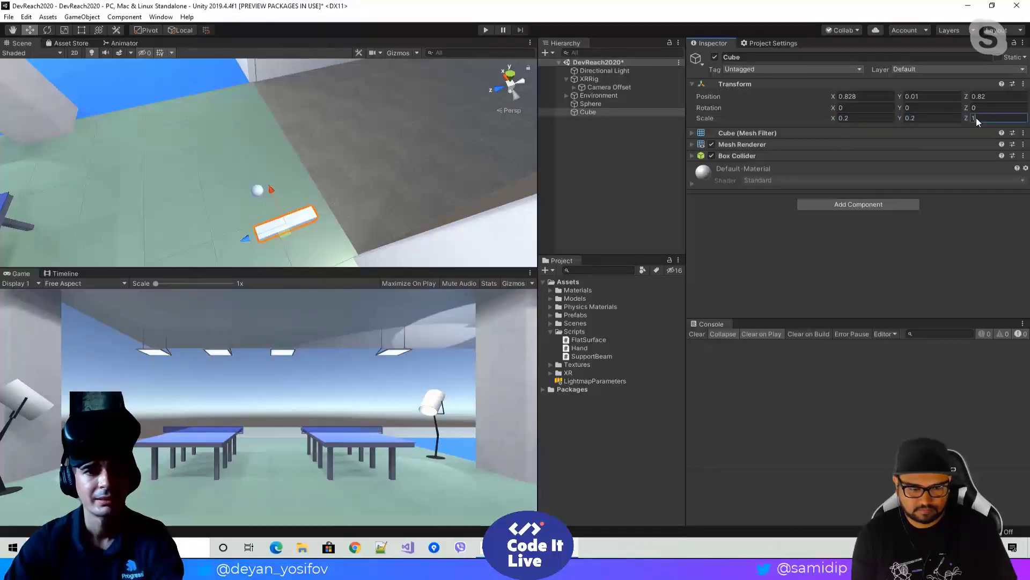
text(0.2)
Step: Raise the cube above the floor to about X 0.87, Y 0.2, Z 0.82, and save the scene
right_drag(333, 182, 417, 180)
drag(411, 191, 348, 183)
right_drag(348, 182, 408, 152)
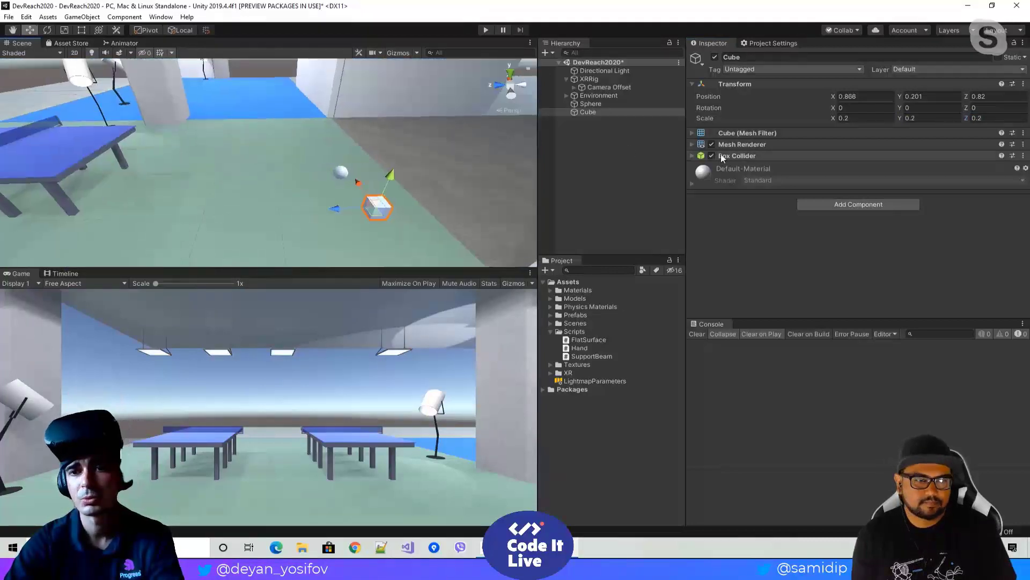
key(ctrl+s)
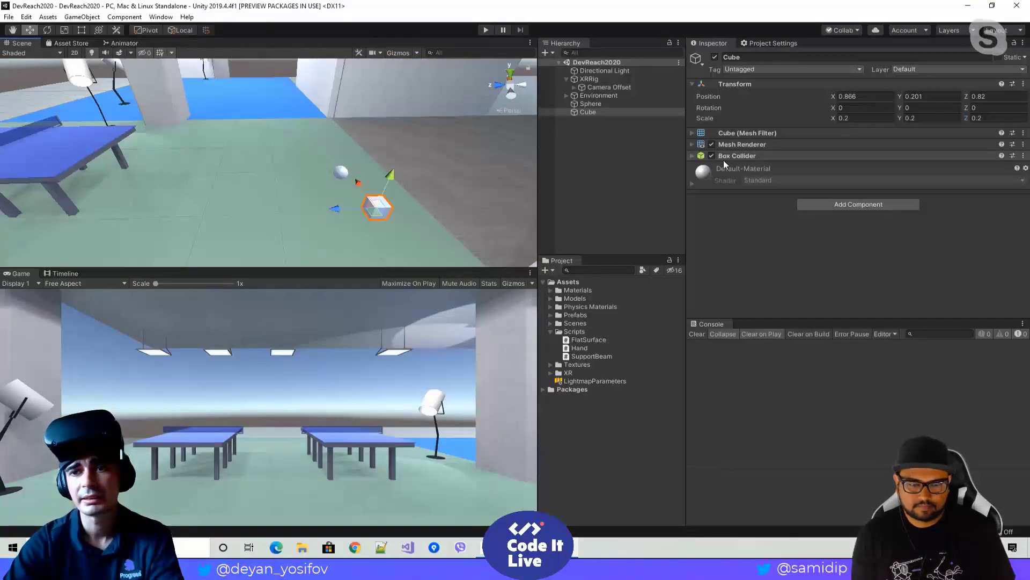
Step: Add an XR Grab Interactable component to the cube and review its settings along with the Rigidbody's
click(838, 204)
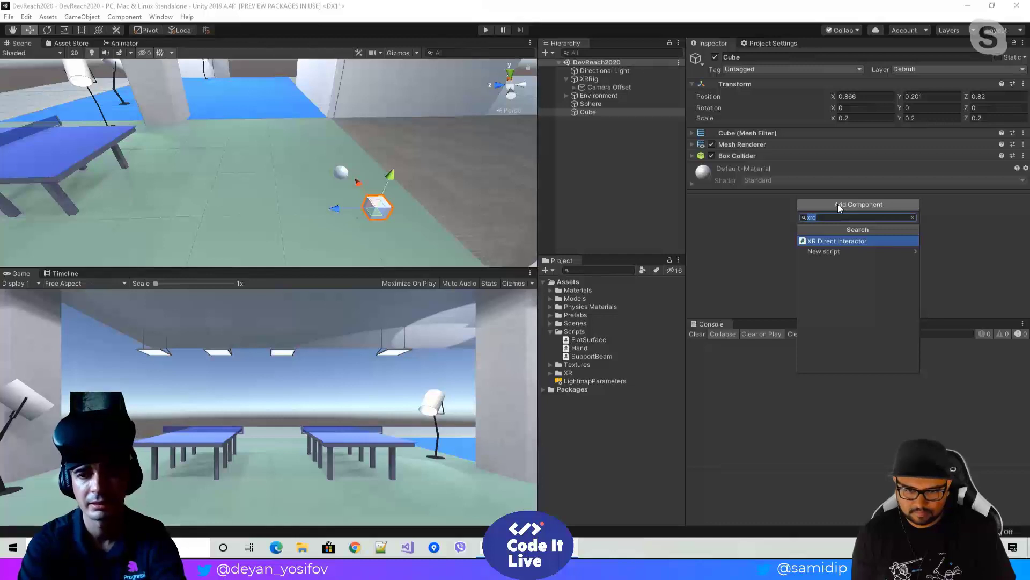
text(x)
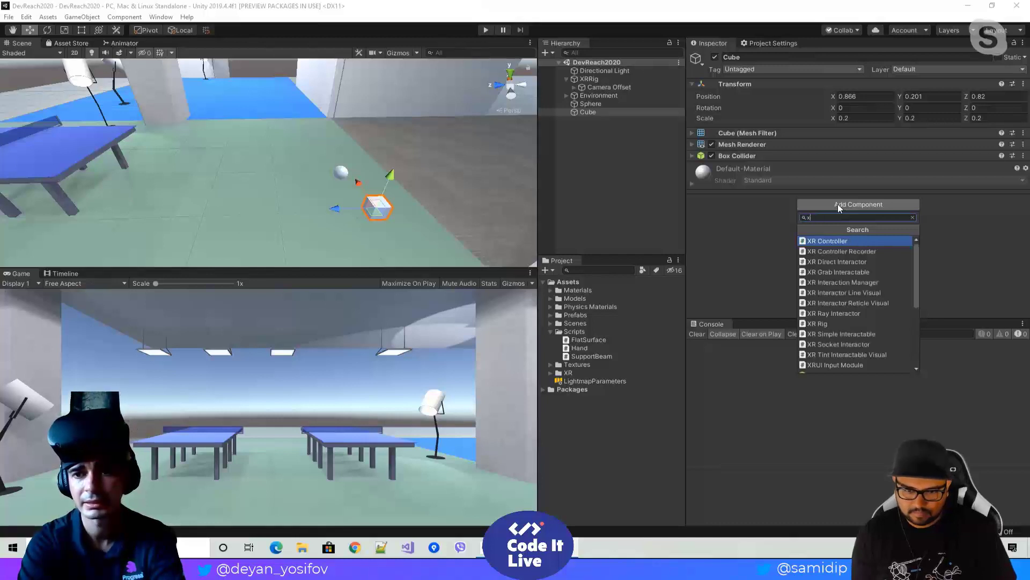
text(r gr)
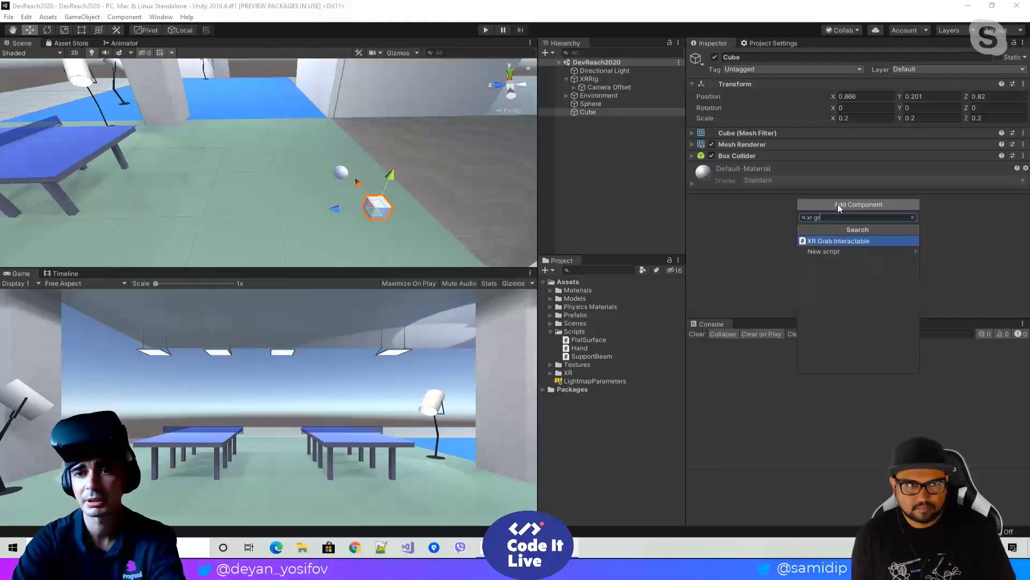
key(Return)
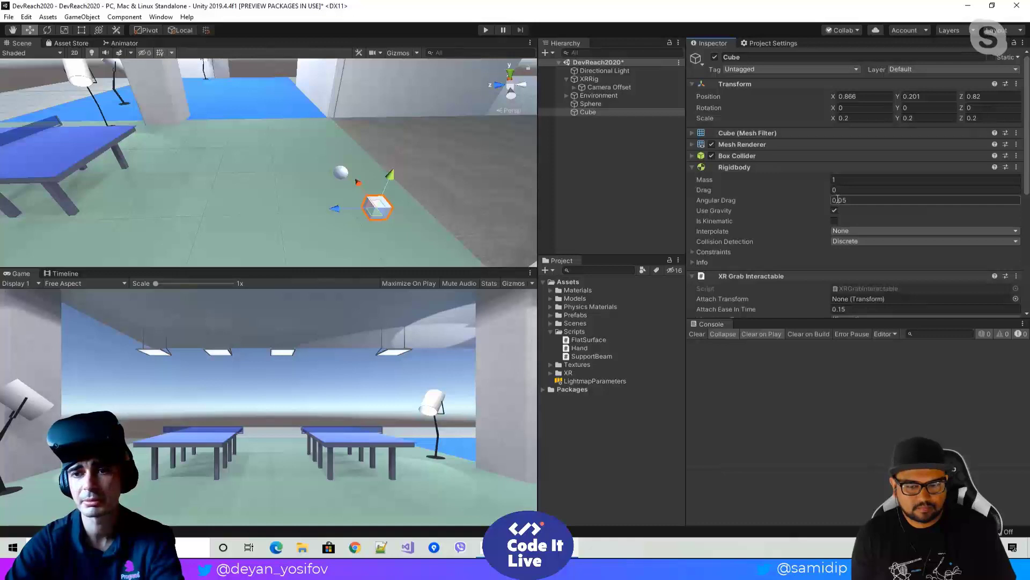
scroll(840, 203, down, 5)
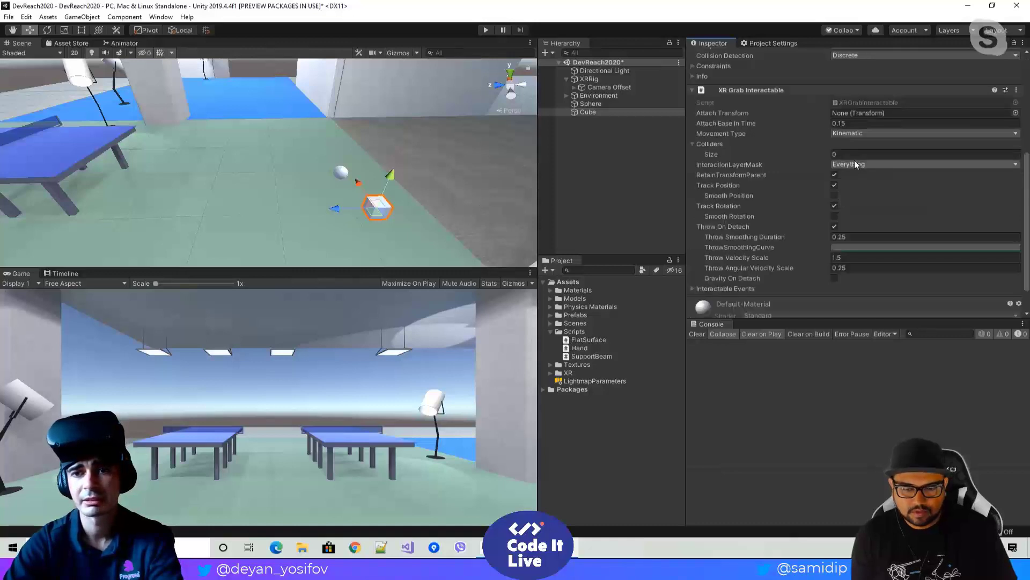
scroll(857, 164, up, 3)
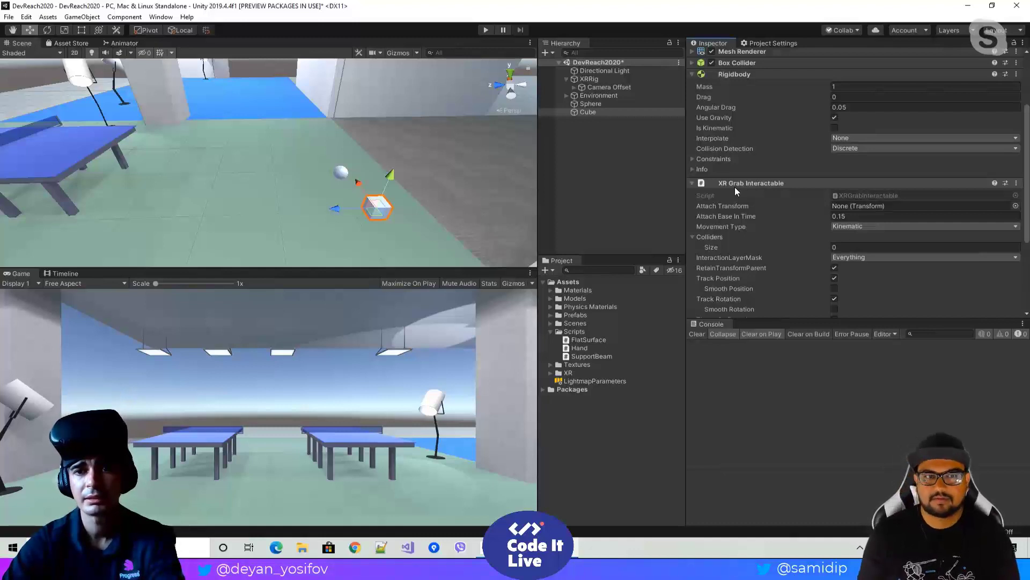
scroll(735, 187, up, 3)
scroll(738, 185, down, 3)
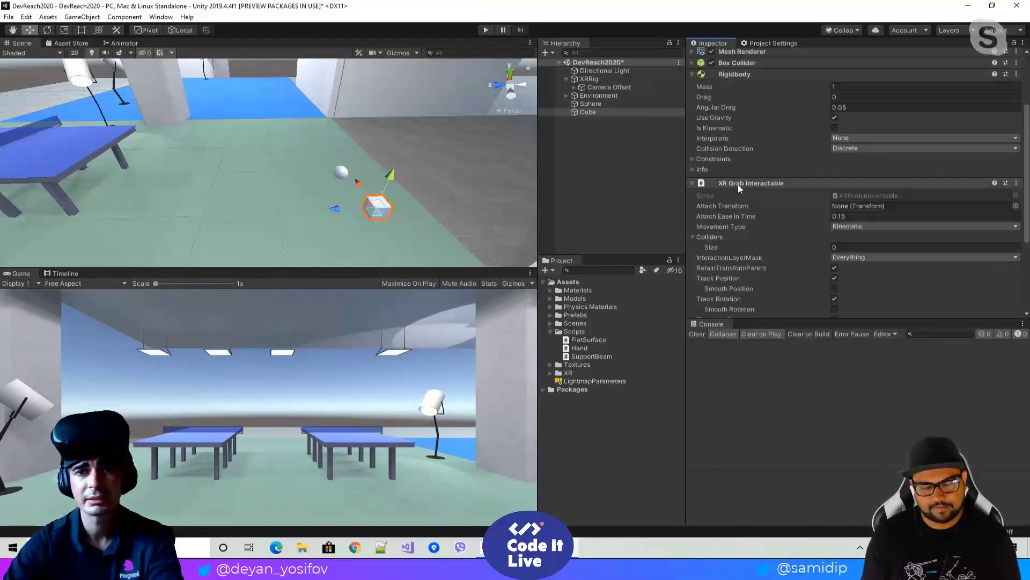
click(596, 105)
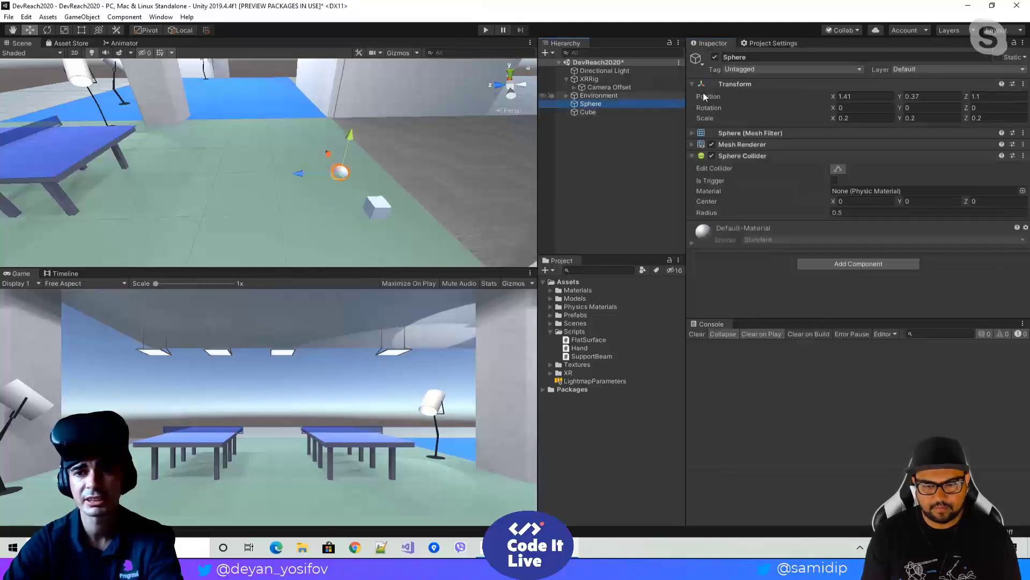
click(835, 265)
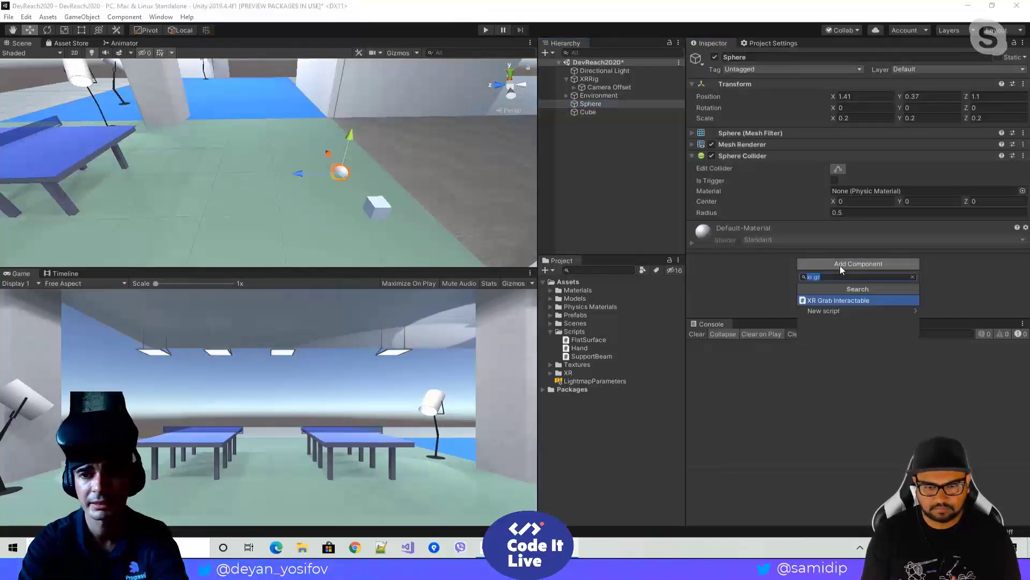
text(xr)
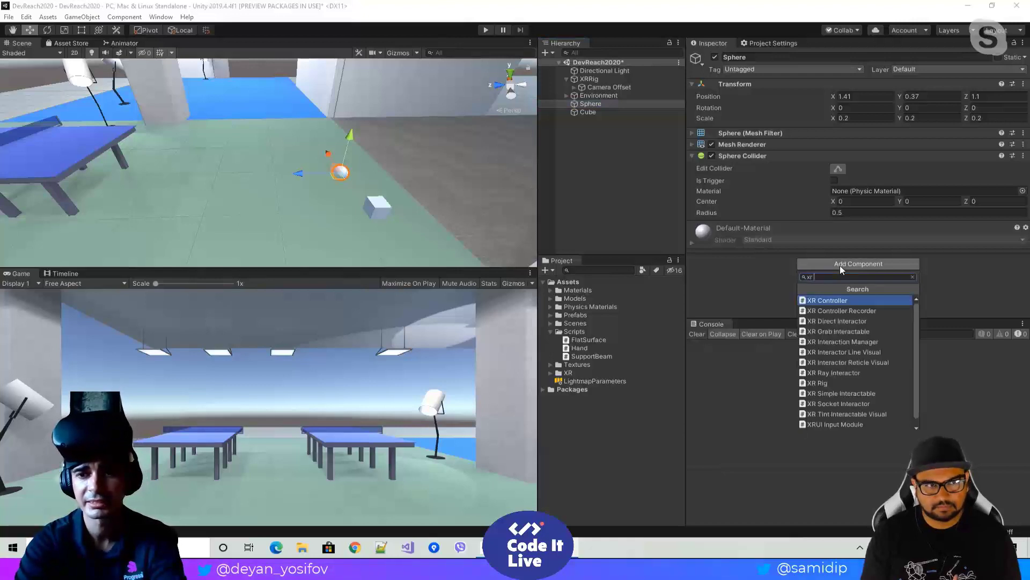
text( gr)
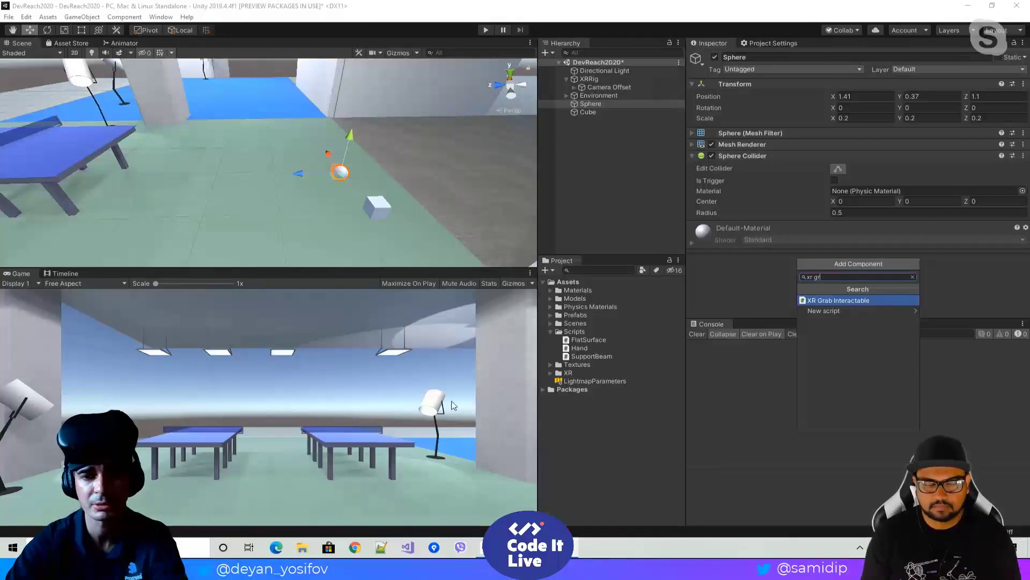
click(541, 388)
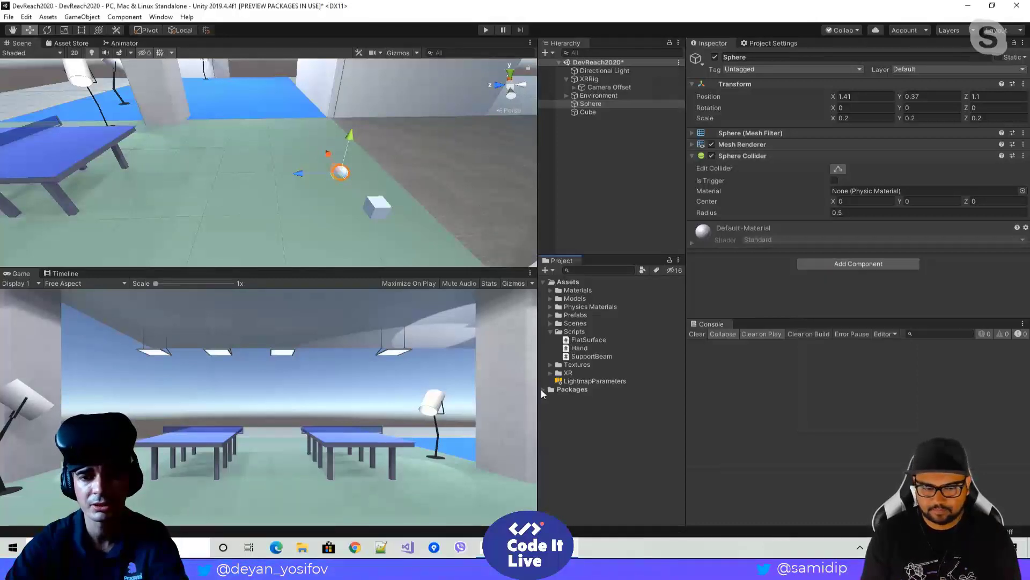
Step: Look through the XR Interaction Toolkit package's runtime folders and interactor scripts in the project
click(542, 391)
scroll(577, 408, down, 3)
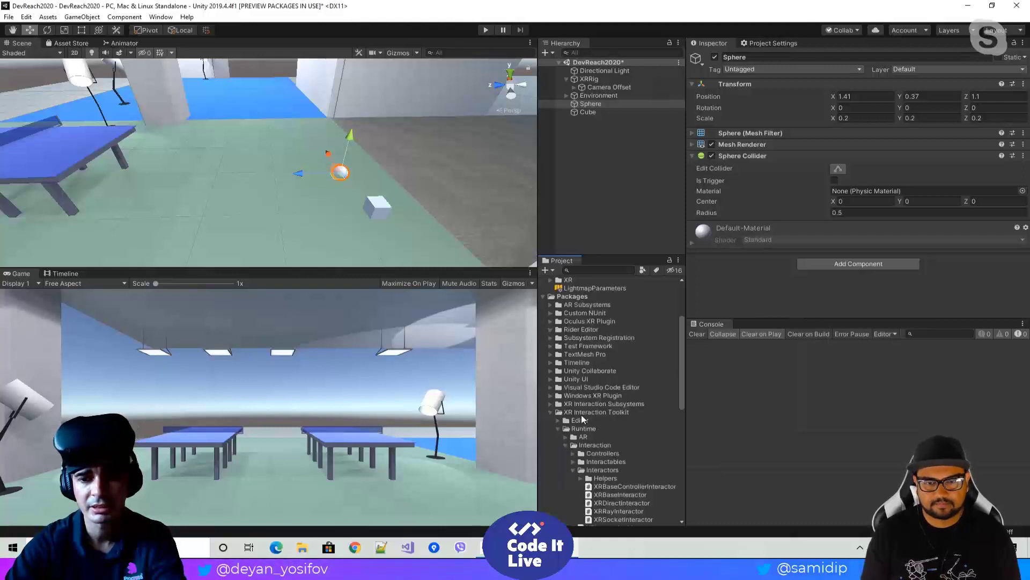
click(565, 414)
scroll(627, 409, down, 3)
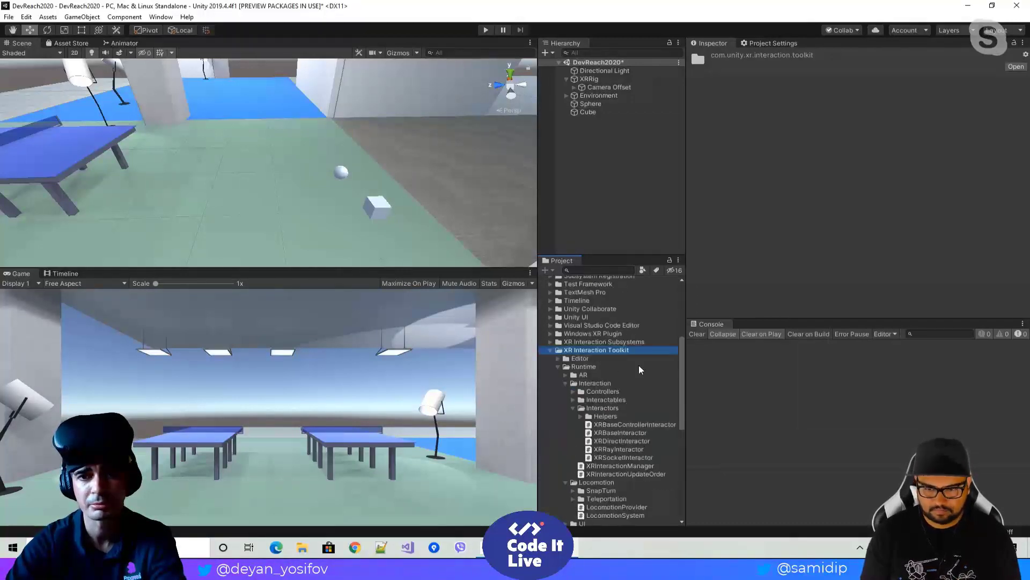
scroll(574, 448, up, 3)
Step: Add an XR Grab Interactable component to the sphere
click(592, 106)
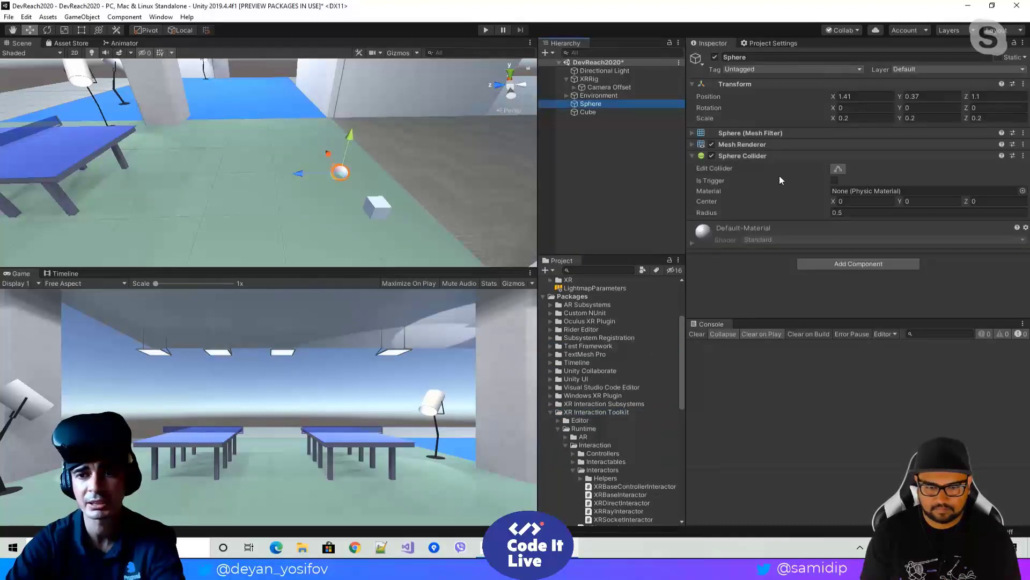
click(849, 263)
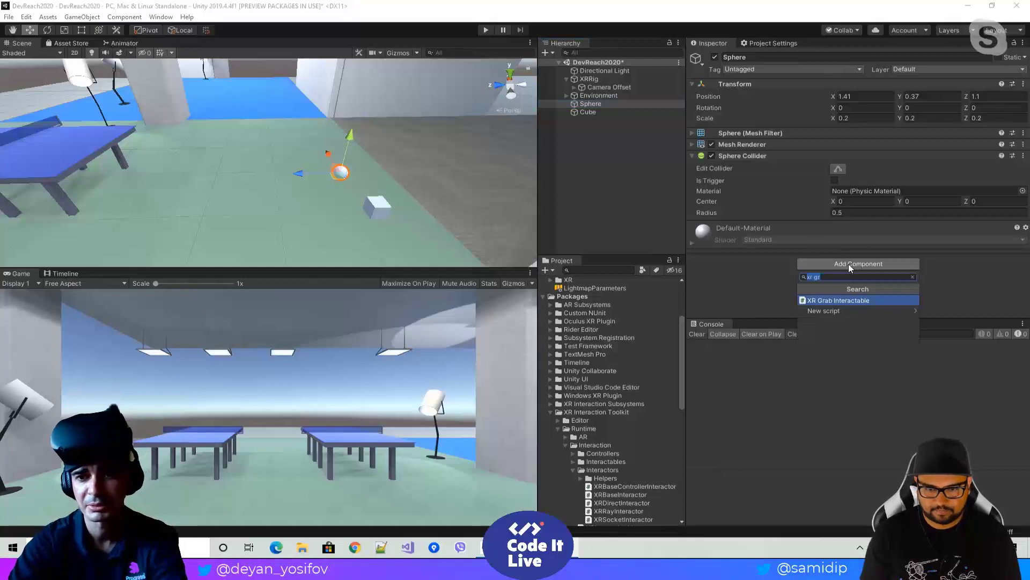
key(Return)
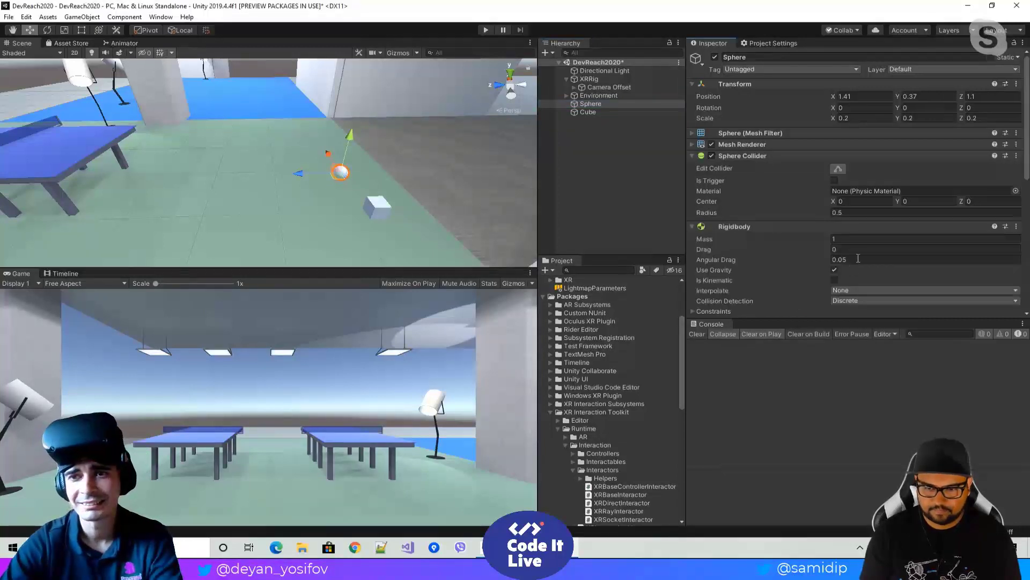
Step: Restrict the InteractionLayerMask of the sphere's XR Grab Interactable to the Grab layer only, and save the scene
scroll(864, 242, down, 5)
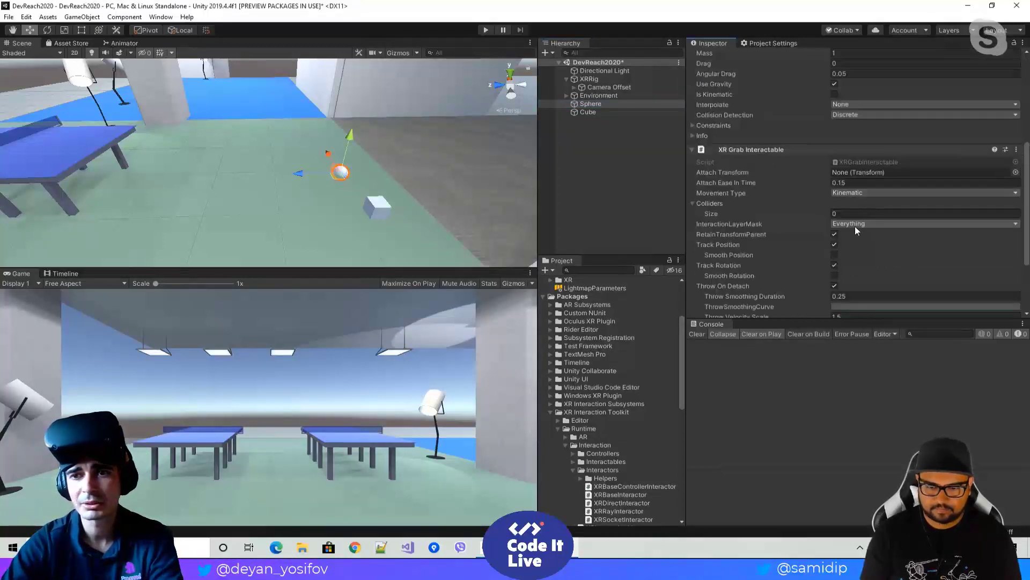
click(857, 225)
click(859, 235)
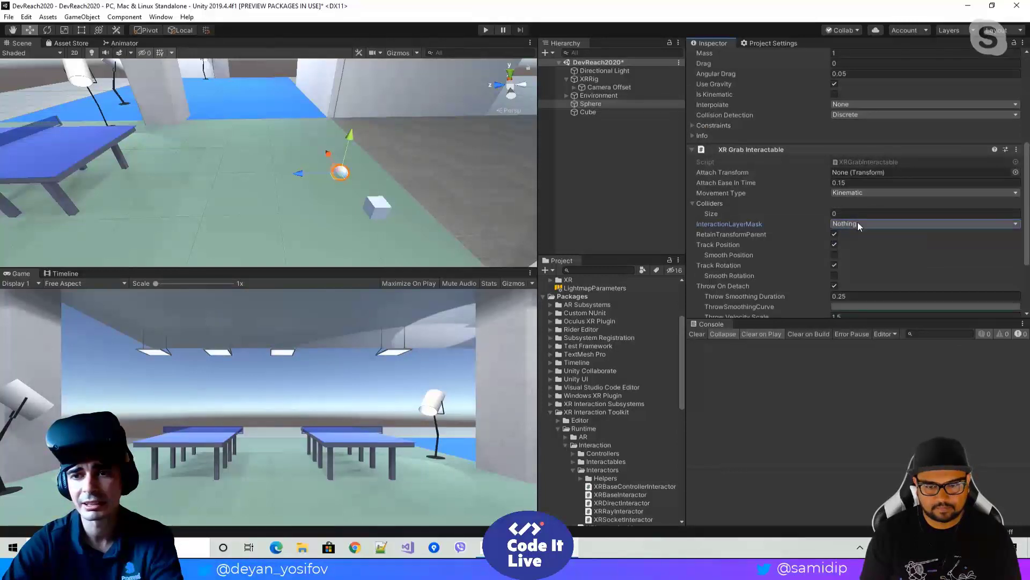
click(858, 222)
click(868, 313)
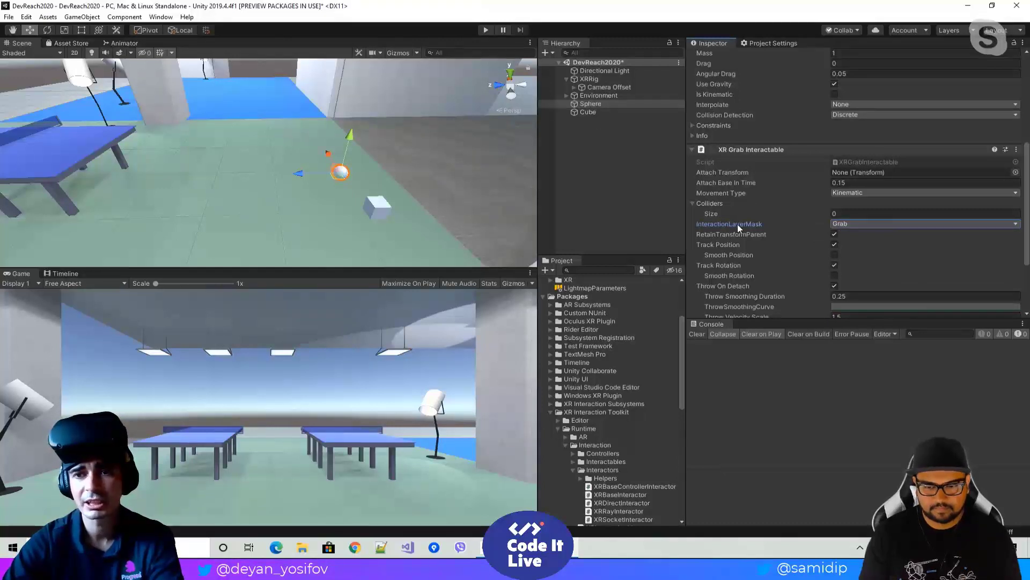
key(ctrl+s)
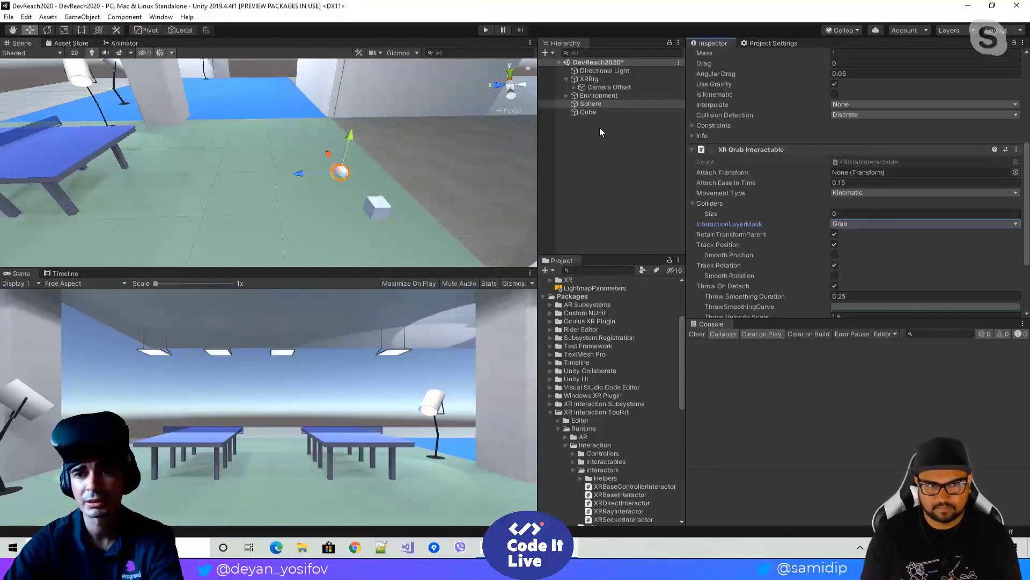
Step: Restrict the InteractionLayerMask of the cube's XR Grab Interactable to the Grab layer only, and save the scene
click(590, 112)
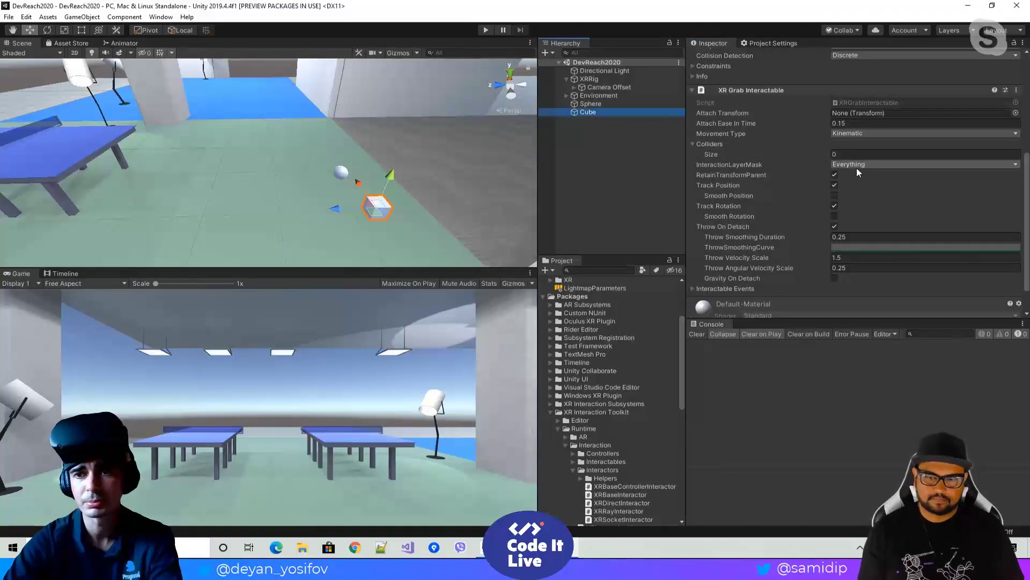
click(857, 168)
click(859, 175)
click(854, 166)
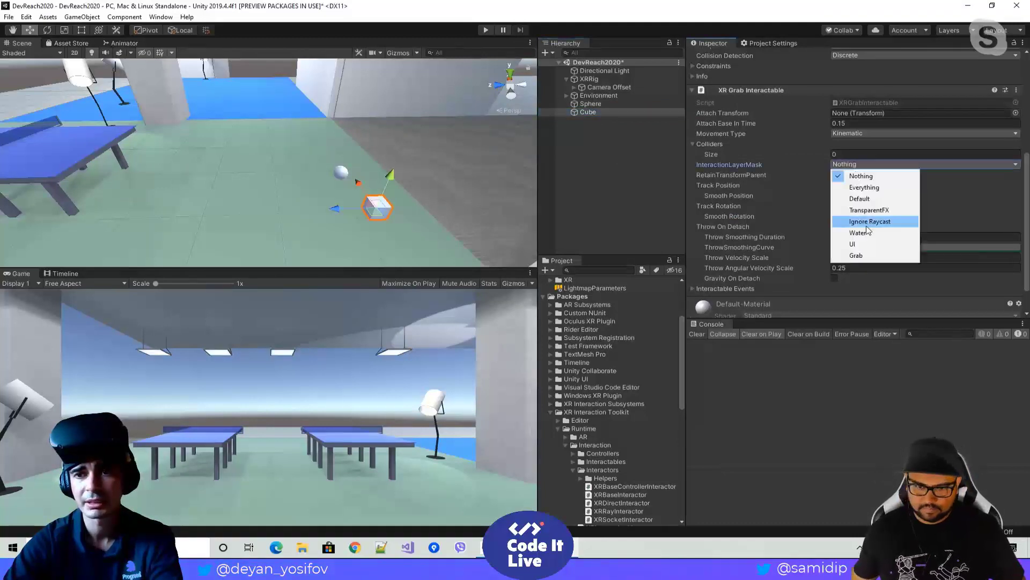
click(859, 255)
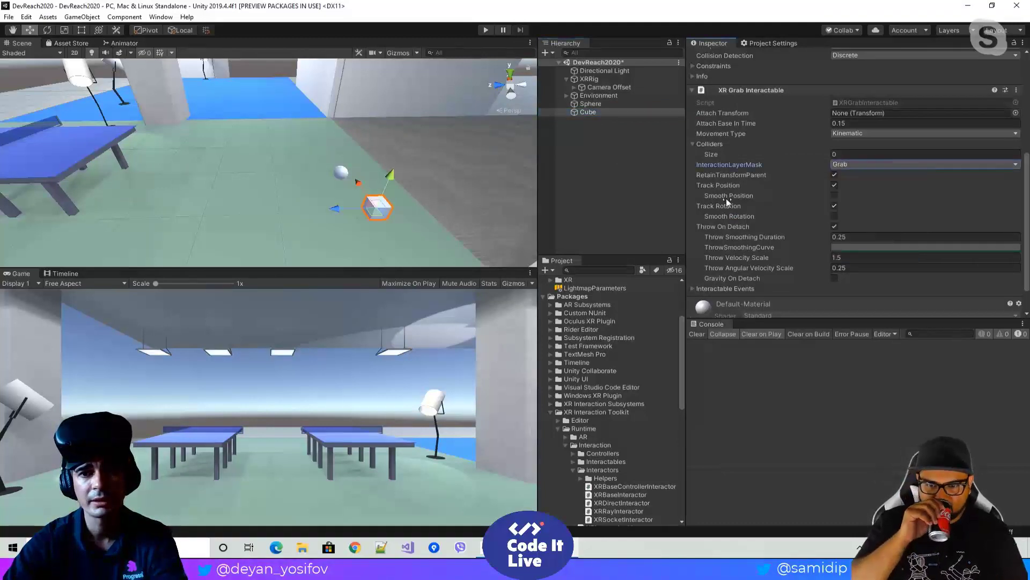
key(ctrl+s)
Step: Add a Sphere Collider component to the LeftController under the rig's Camera Offset
click(574, 87)
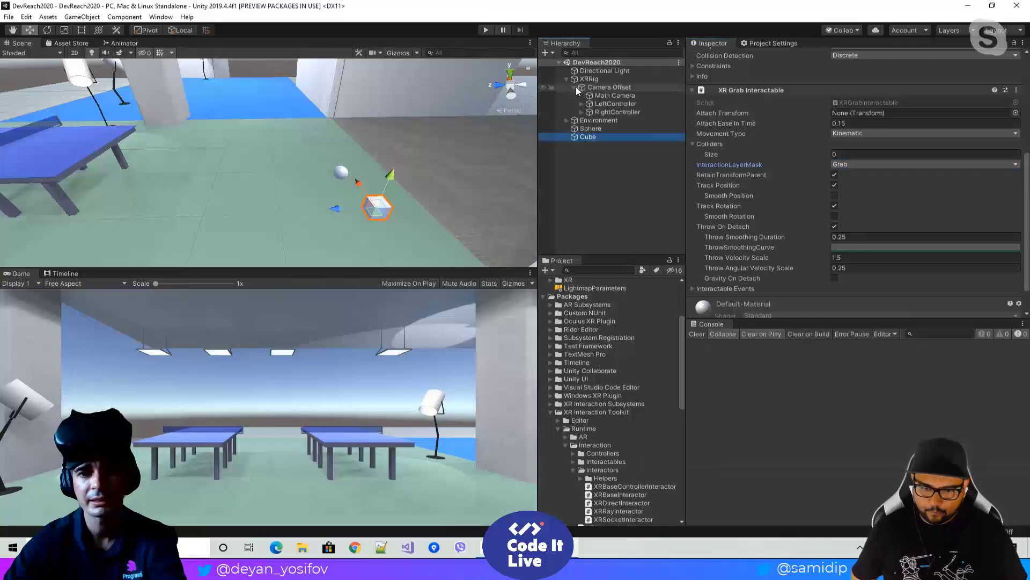
click(597, 104)
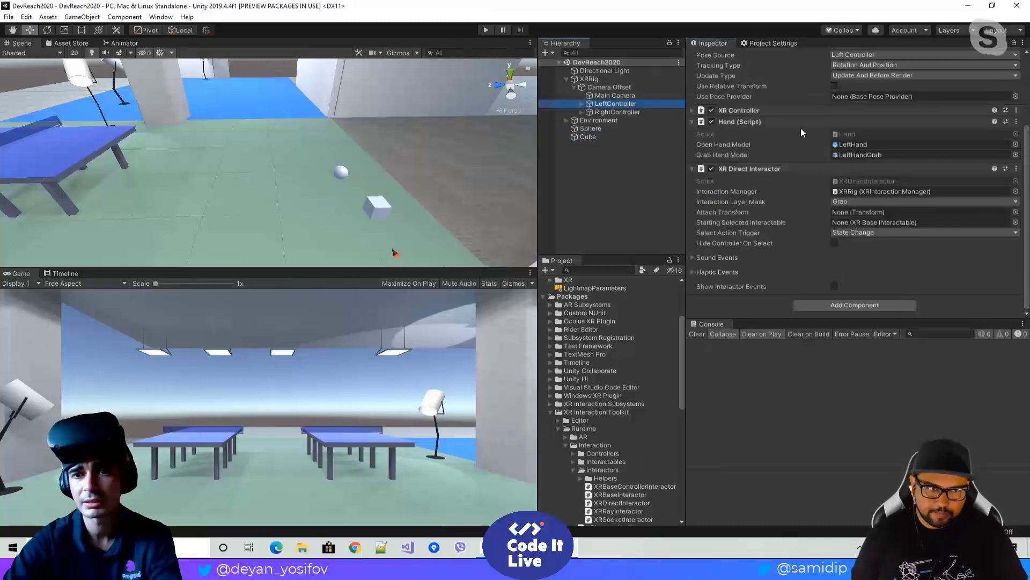
scroll(784, 183, up, 4)
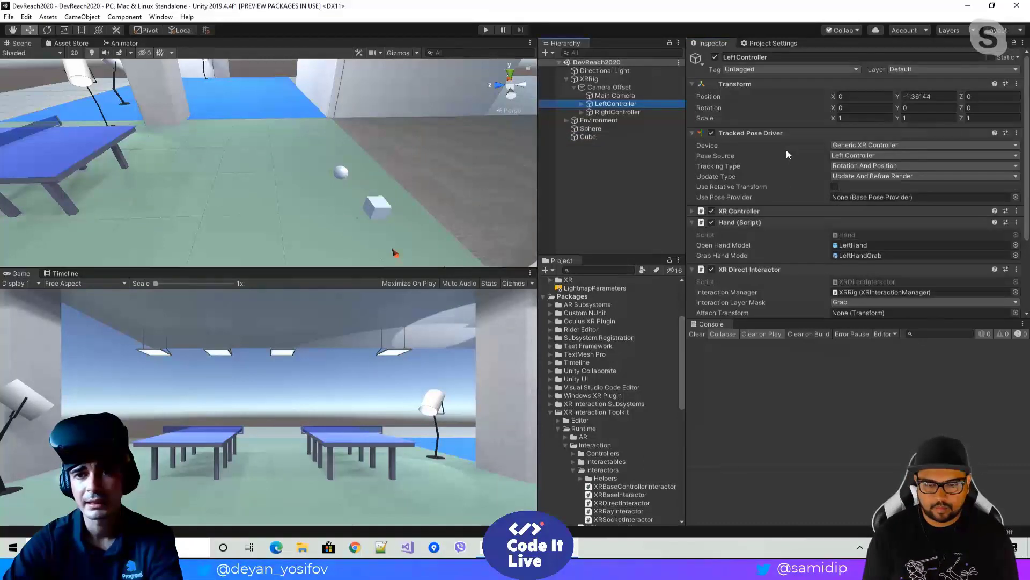
scroll(787, 154, down, 4)
click(693, 122)
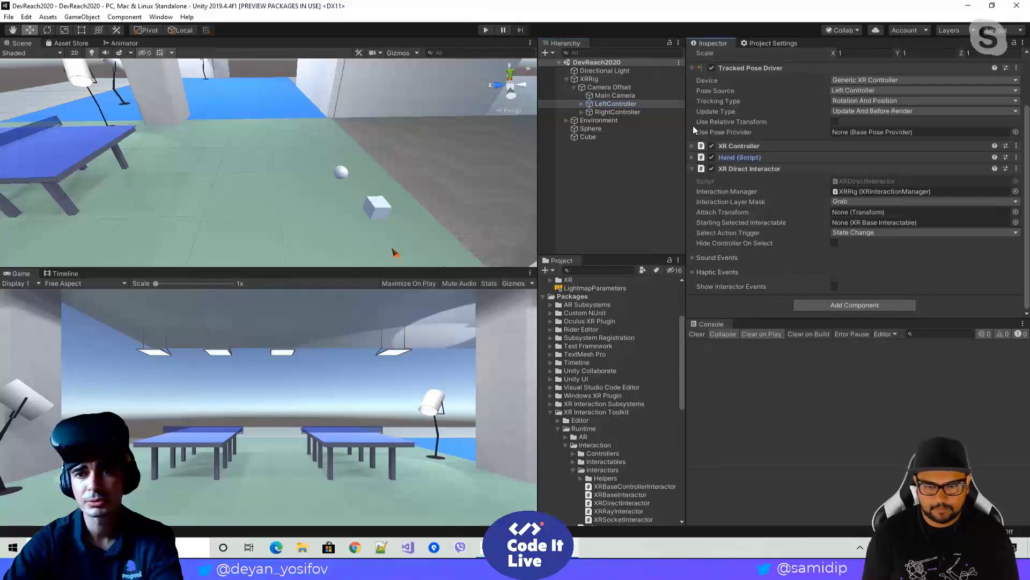
click(692, 168)
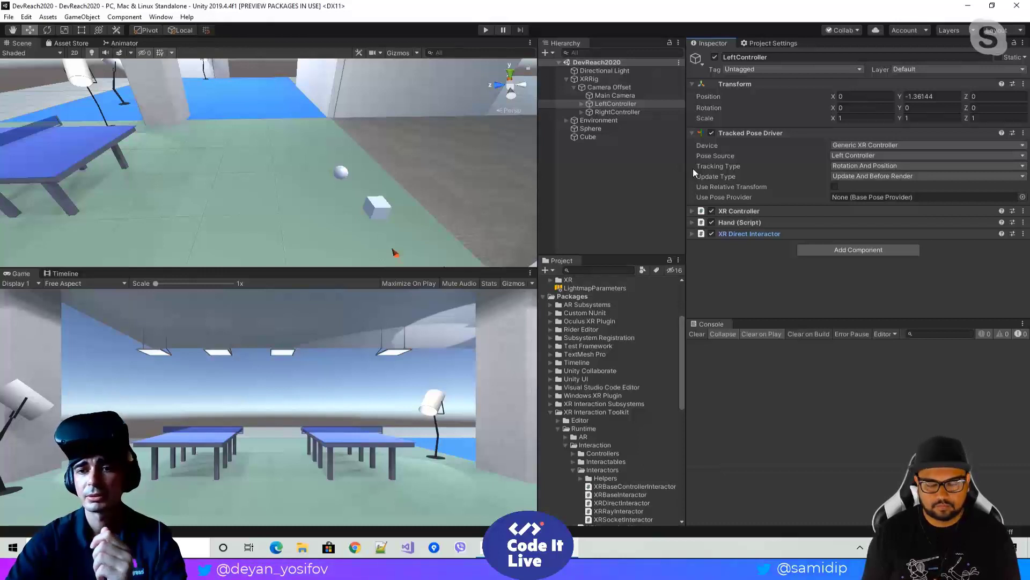
click(847, 256)
text(sph)
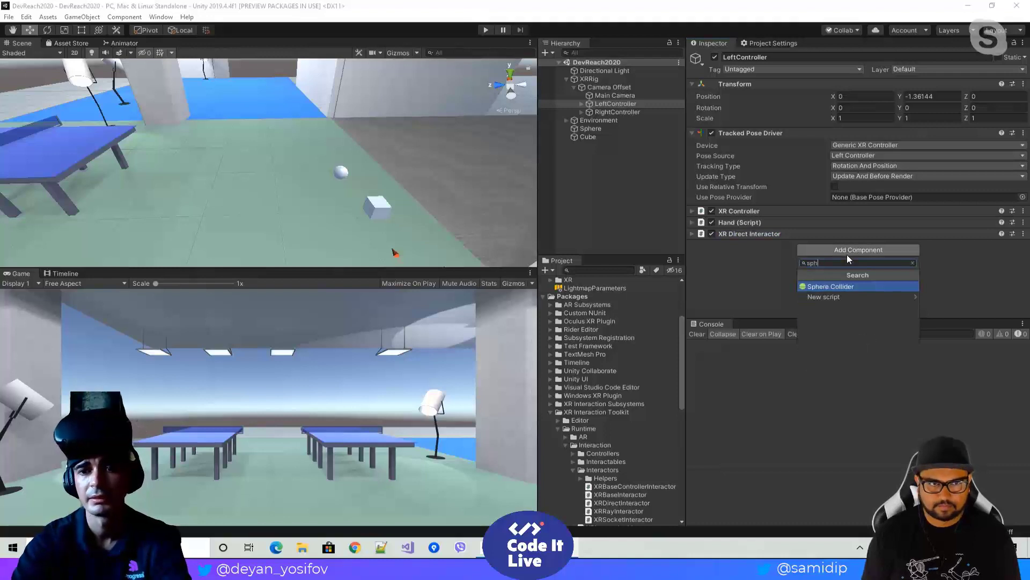
key(Return)
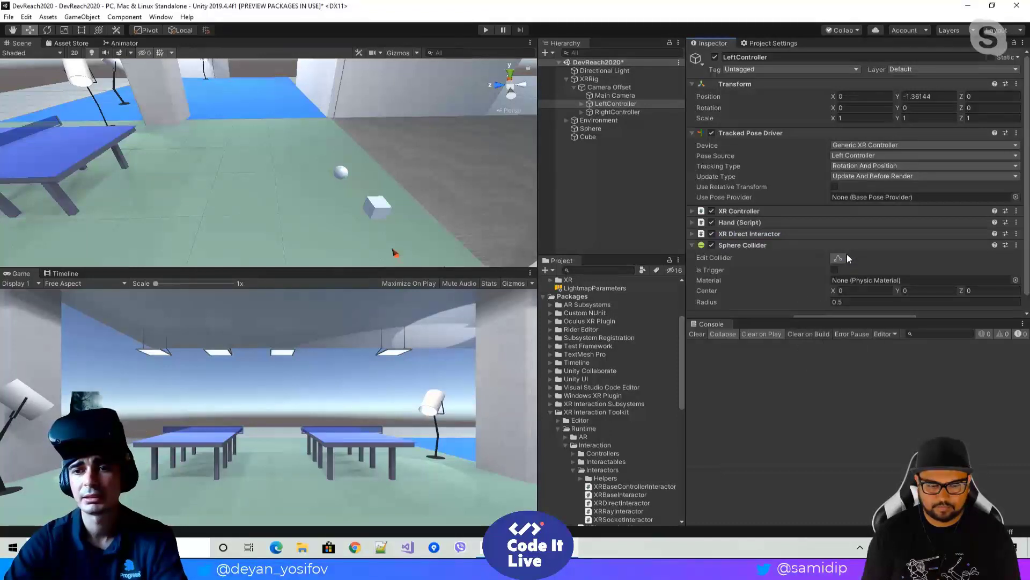
Step: Set the LeftController's Sphere Collider radius to 0.3, enable Is Trigger, and save the scene
scroll(848, 250, down, 2)
click(846, 287)
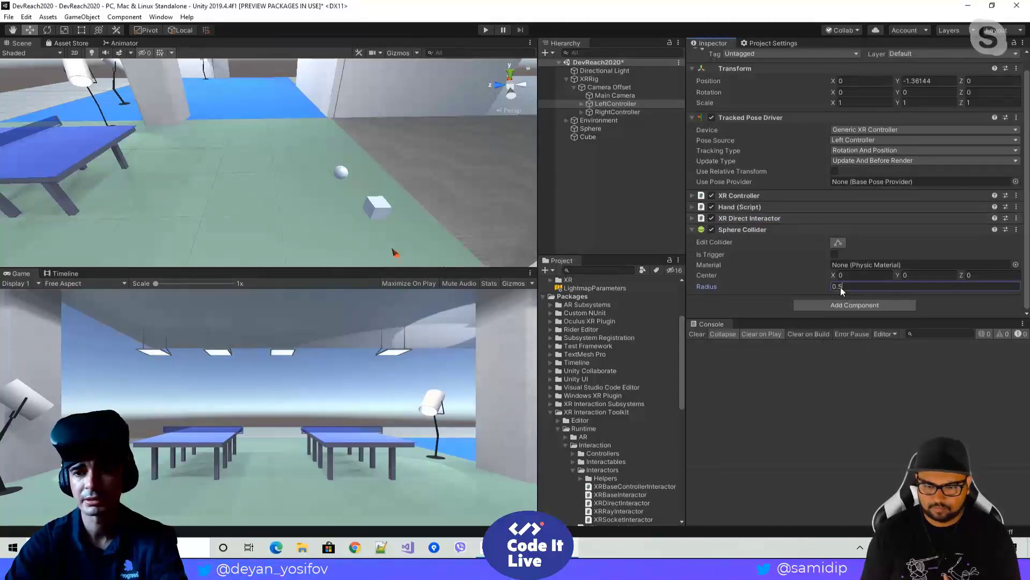
text(0.3)
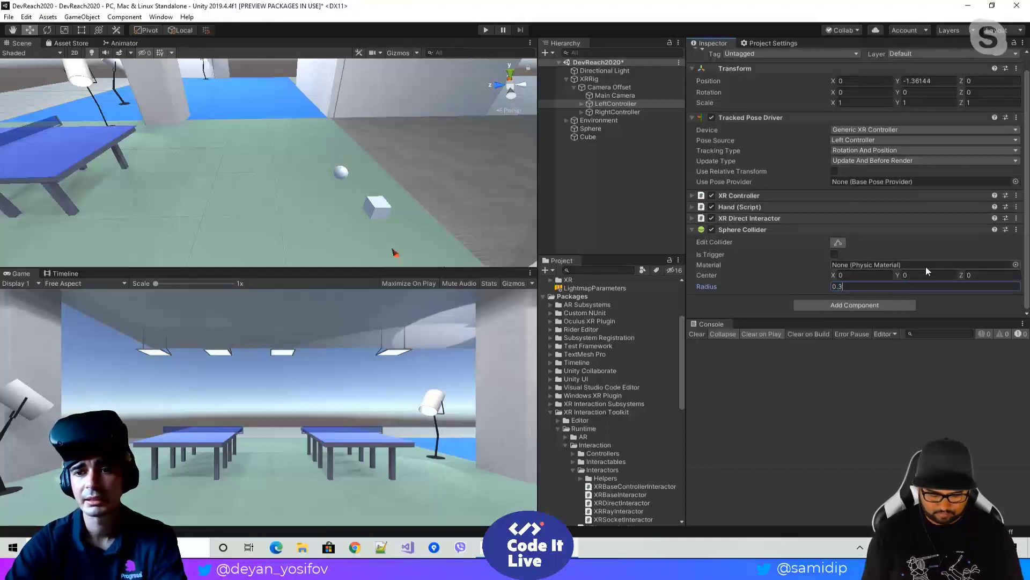
click(835, 254)
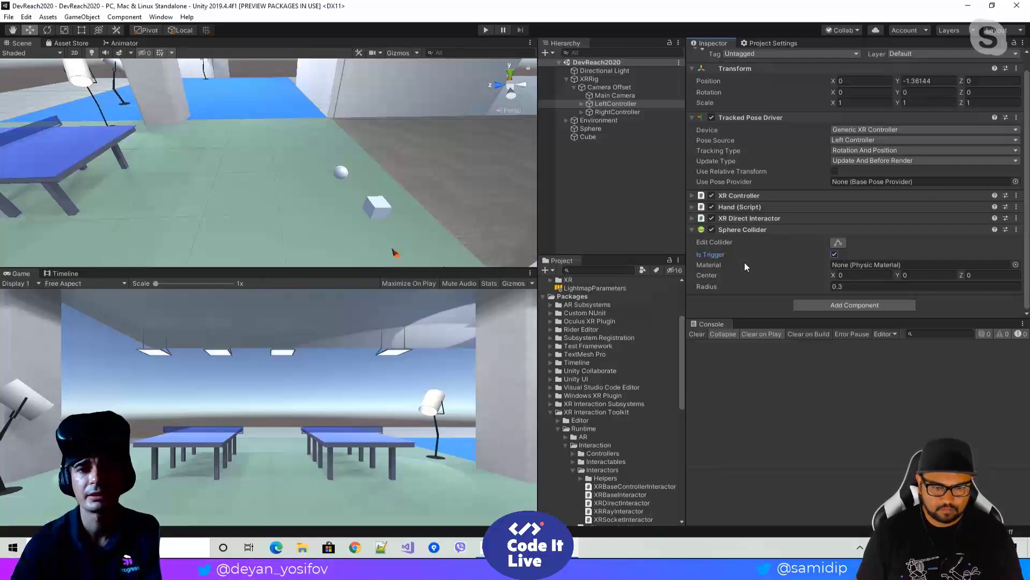
Step: Review the components of the cube and the LeftController, and collapse the project's Packages and Scripts folders
click(602, 137)
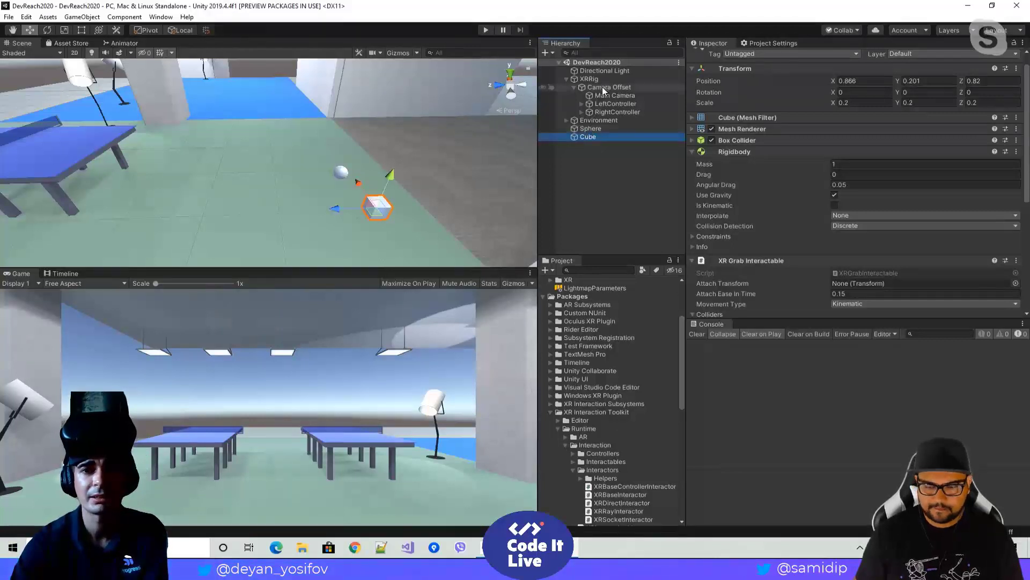
click(610, 103)
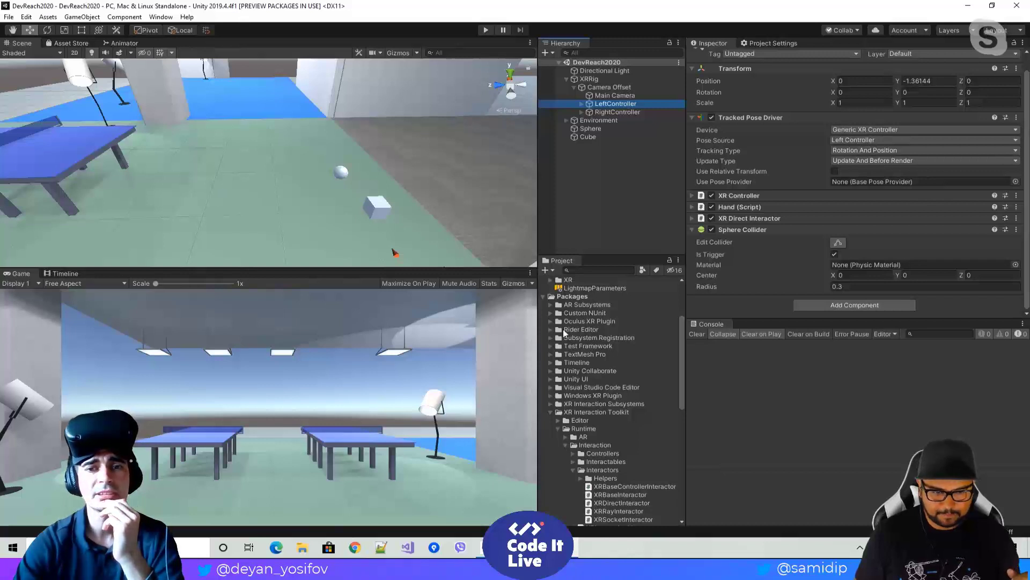
click(543, 297)
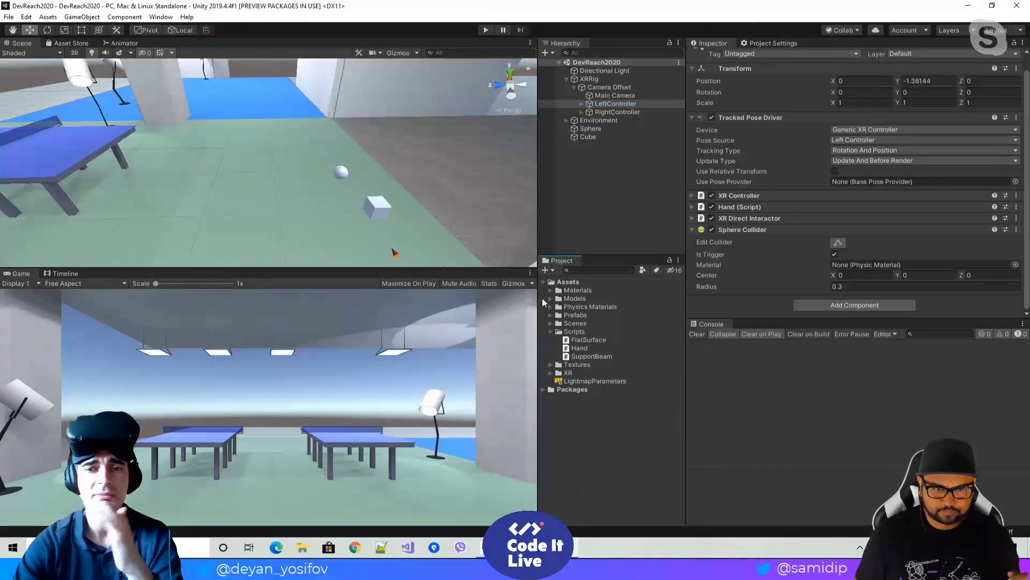
click(550, 331)
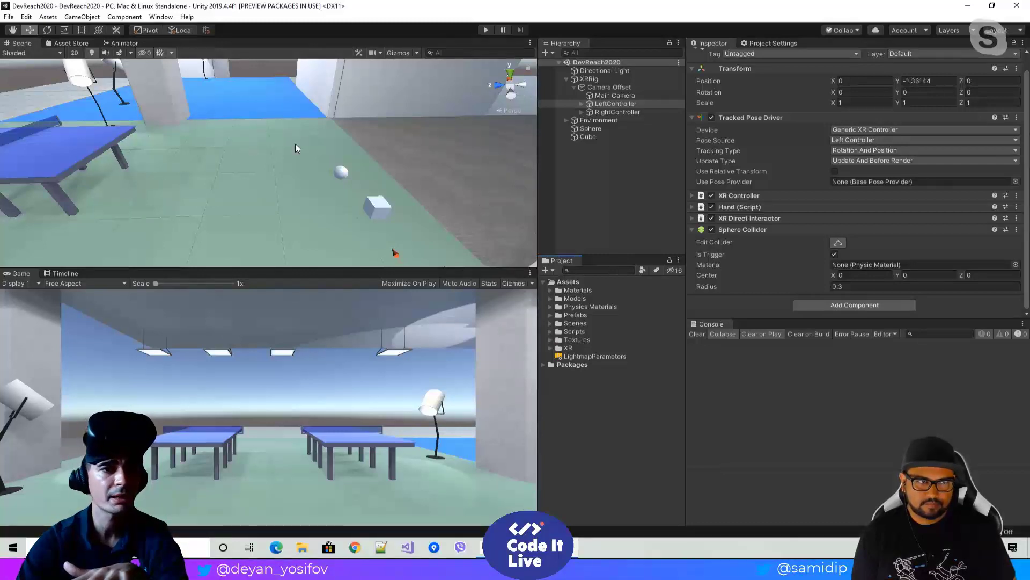
Step: Open the online documentation of the XR Interaction Toolkit package from the Package Manager
click(161, 17)
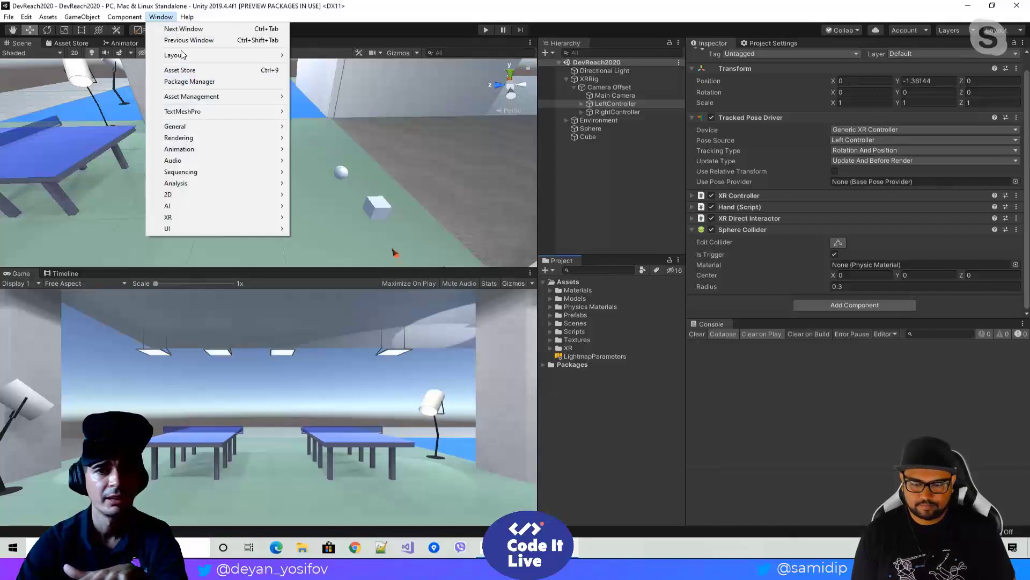
click(191, 81)
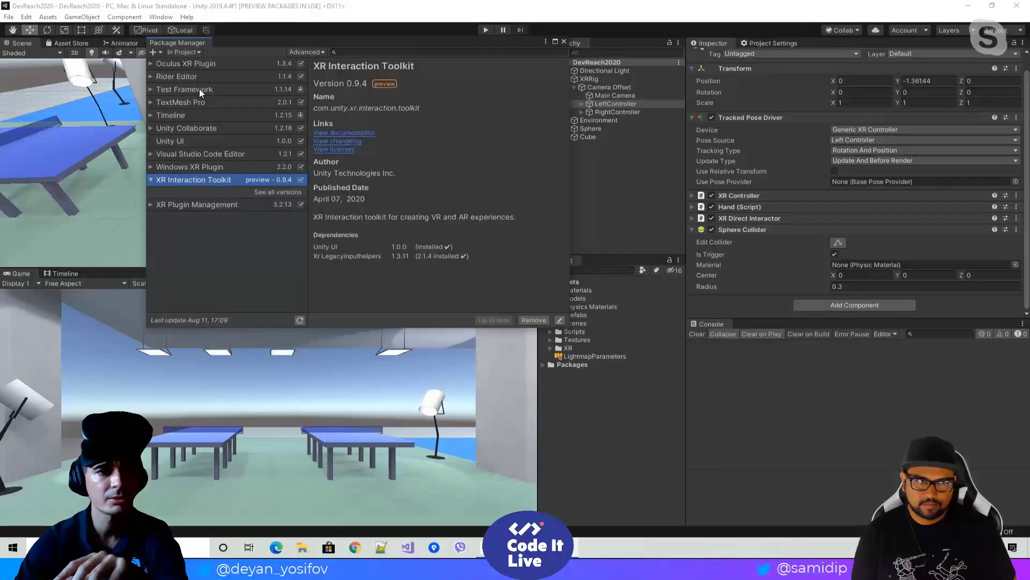
click(182, 168)
click(183, 182)
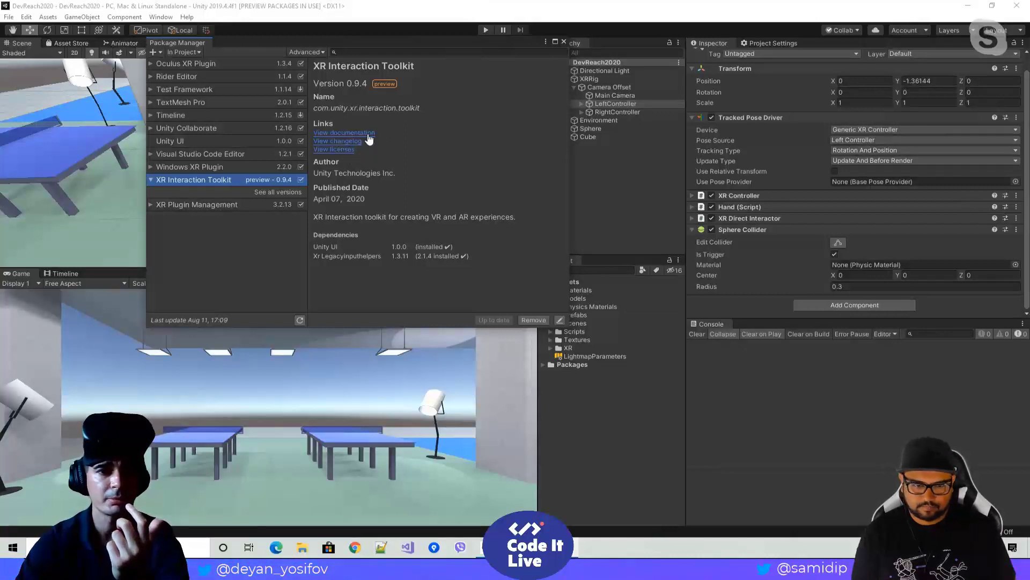
click(374, 132)
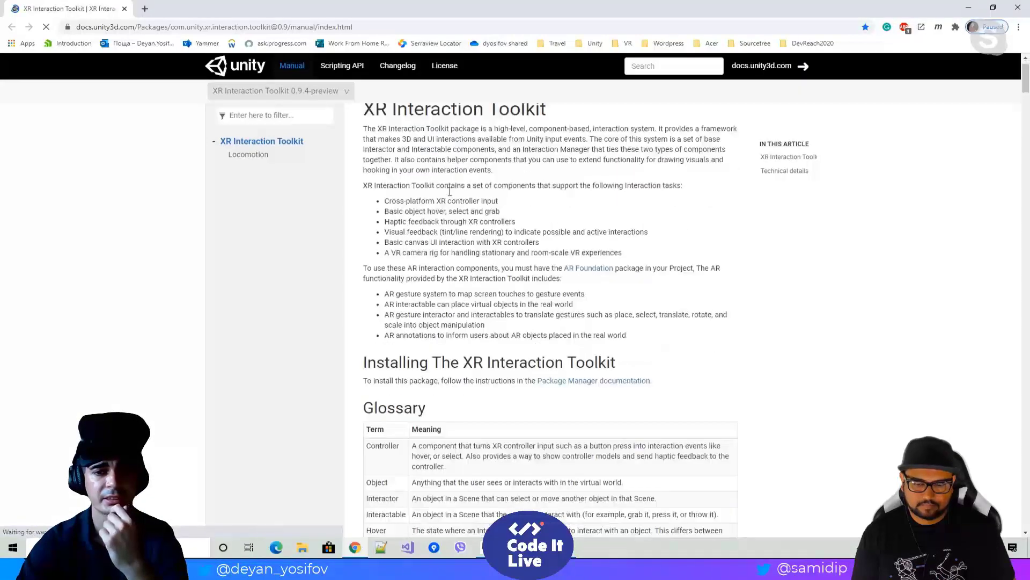
Step: Skim the setup sections of the XR Interaction Toolkit manual, return to Unity and close the Package Manager
scroll(450, 206, down, 9)
scroll(454, 226, down, 15)
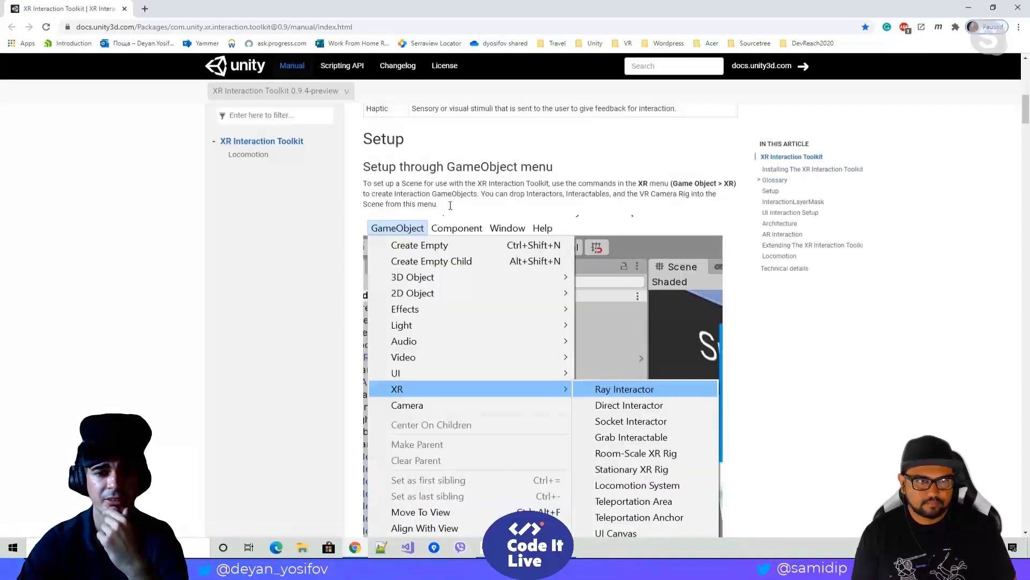
scroll(456, 239, down, 20)
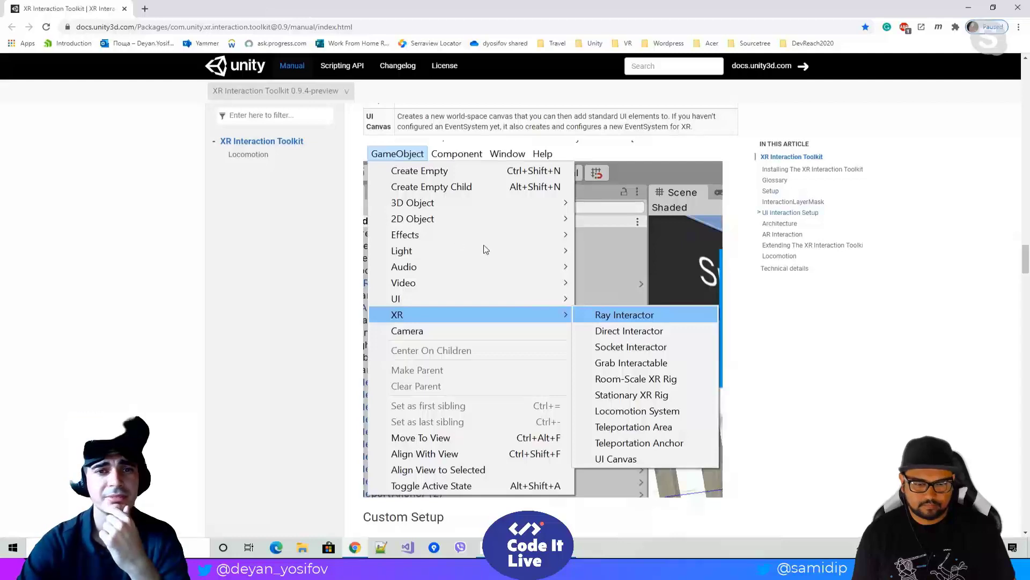
scroll(507, 221, up, 12)
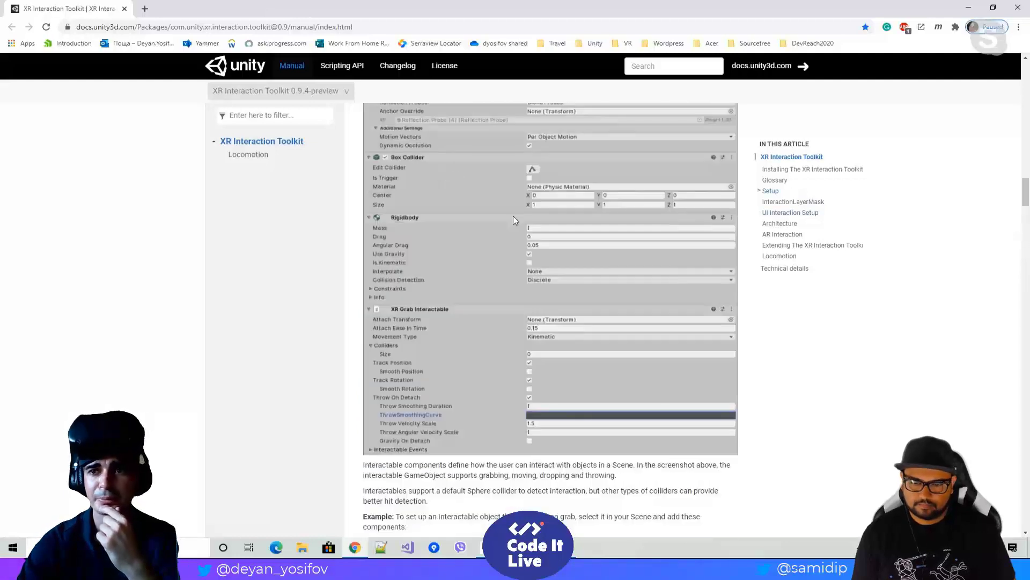
click(969, 11)
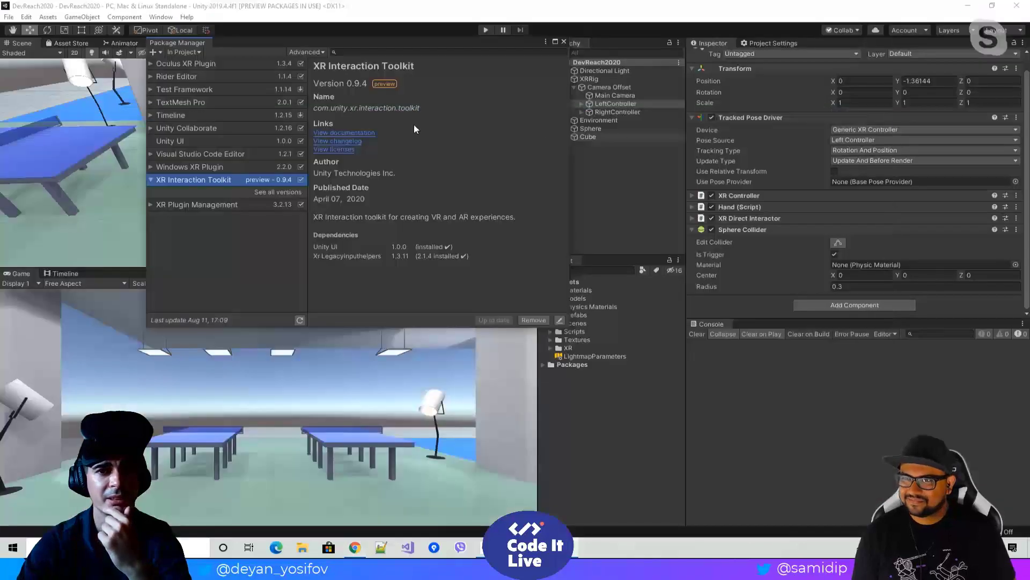
click(564, 43)
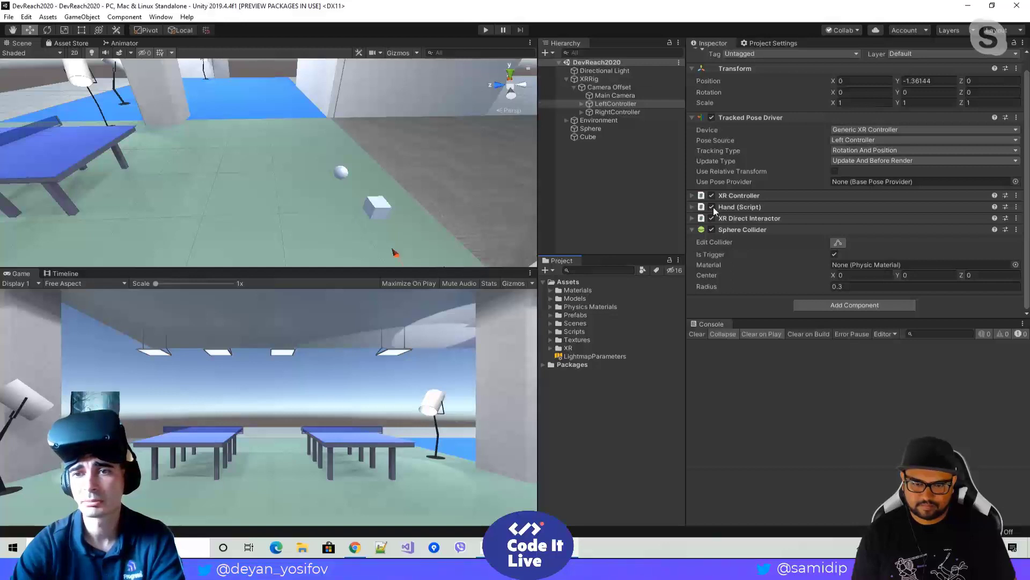
Step: Play-test the scene, inspect the sphere's and cube's properties while it runs, and stop play mode
click(584, 130)
click(588, 136)
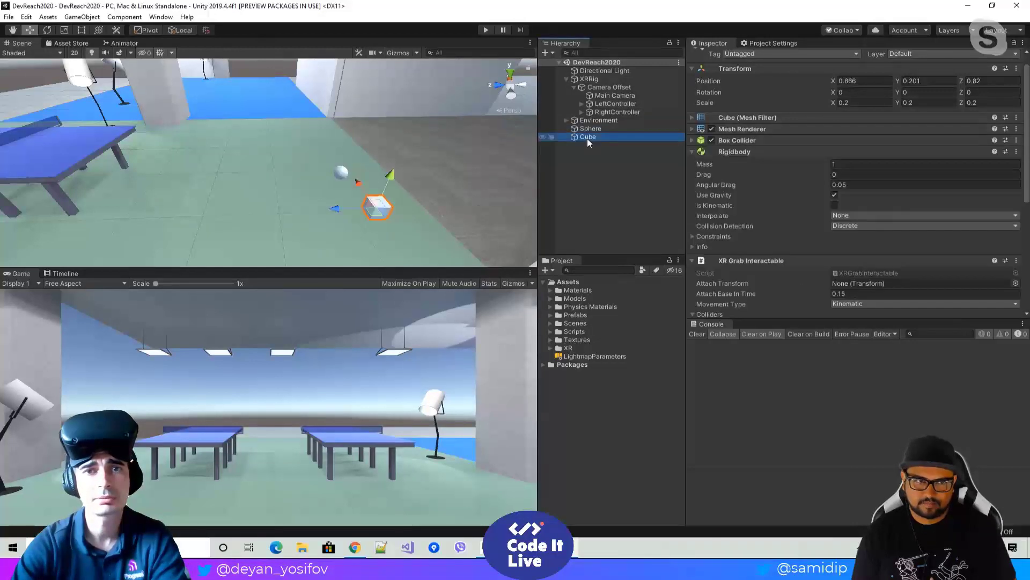
click(486, 31)
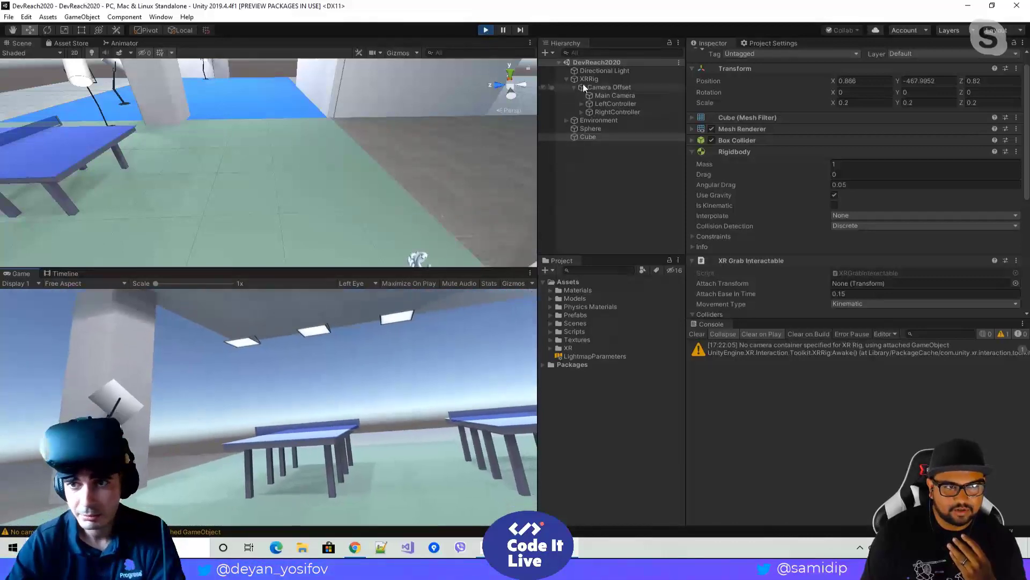
click(585, 87)
click(593, 128)
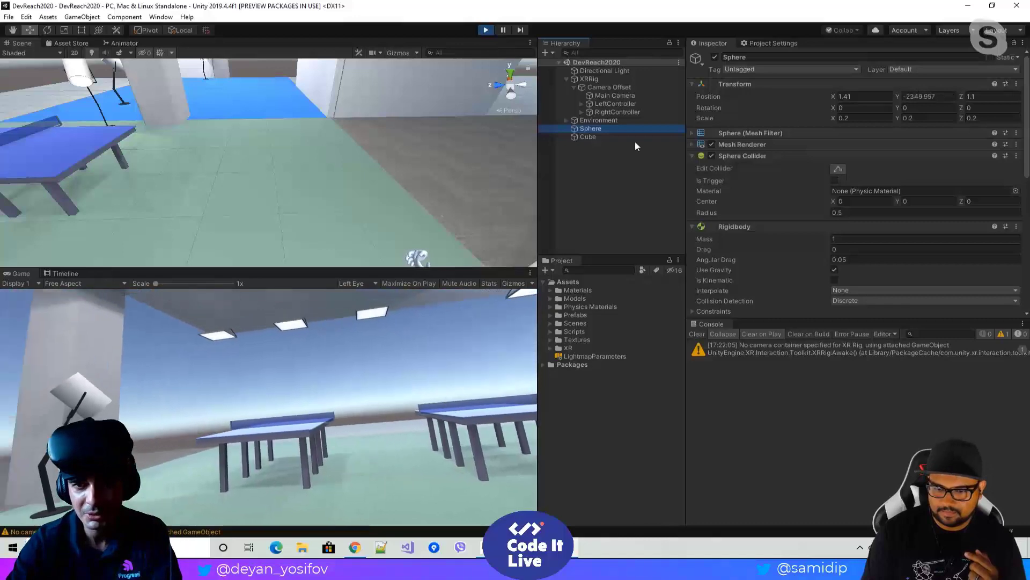
click(614, 138)
click(603, 129)
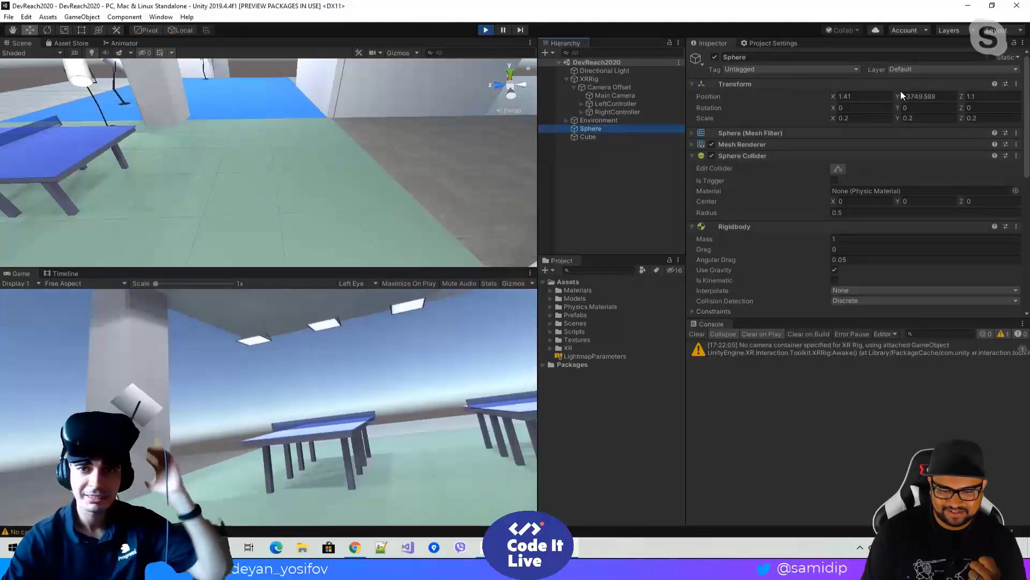
click(486, 31)
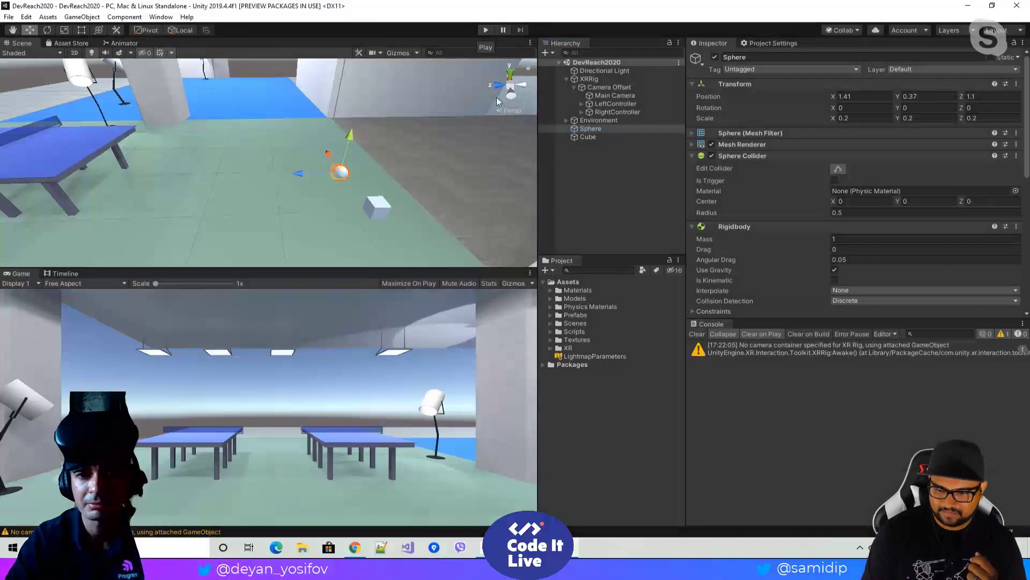
Step: Add an XR Teleportation Area at the scene's root level and select it
click(592, 169)
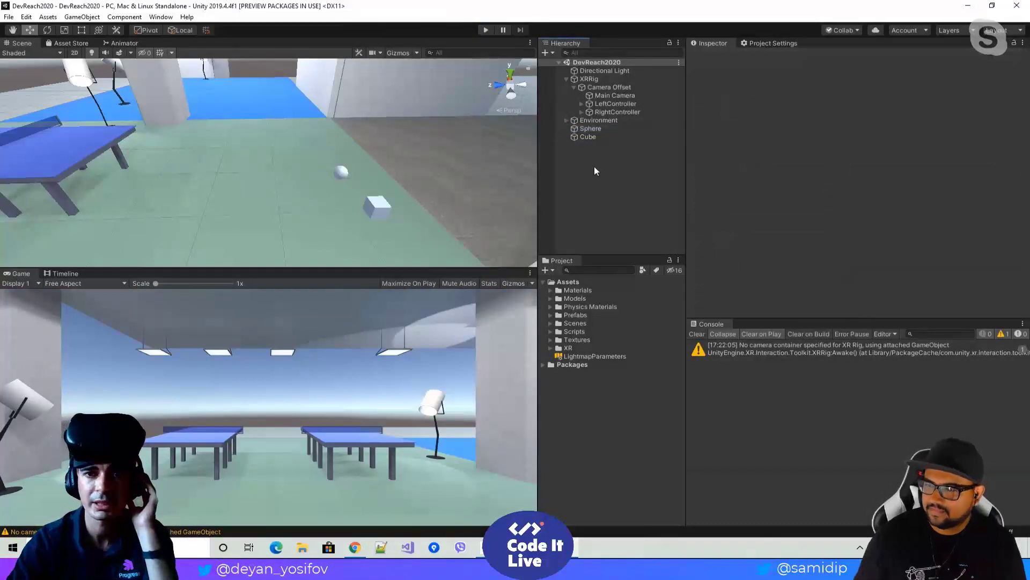
right_click(594, 171)
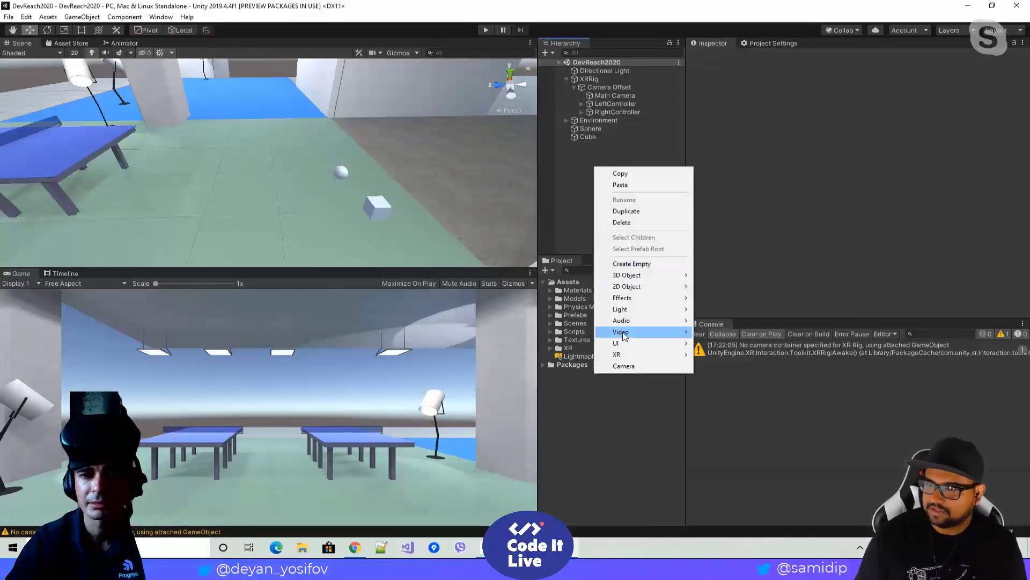
mouse_move(627, 354)
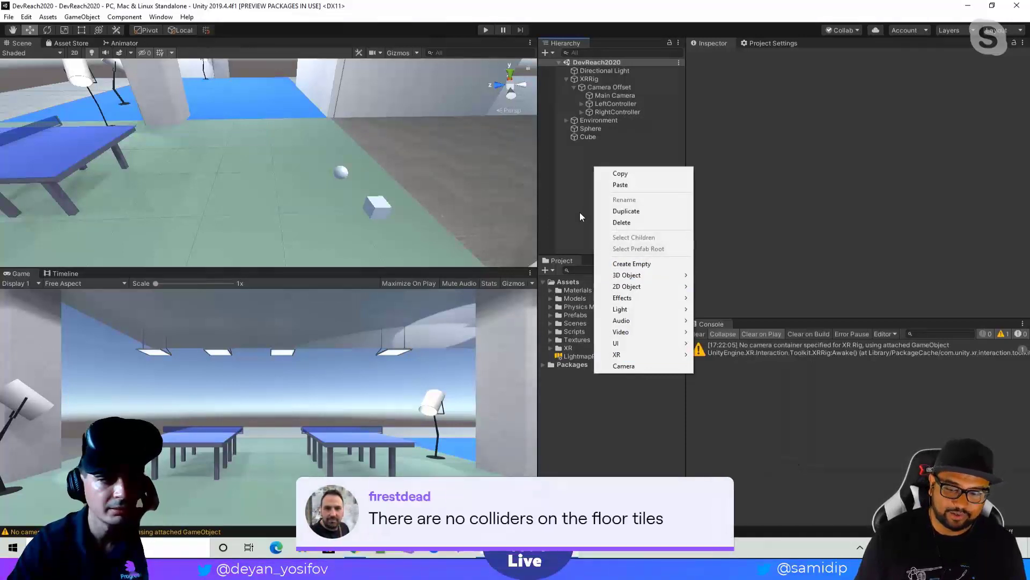
click(569, 180)
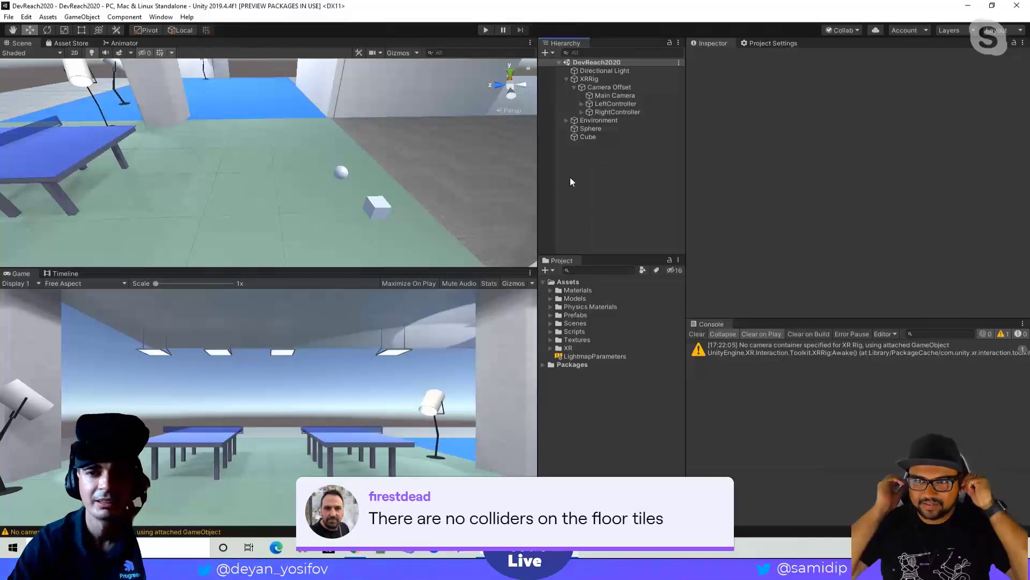
right_click(582, 163)
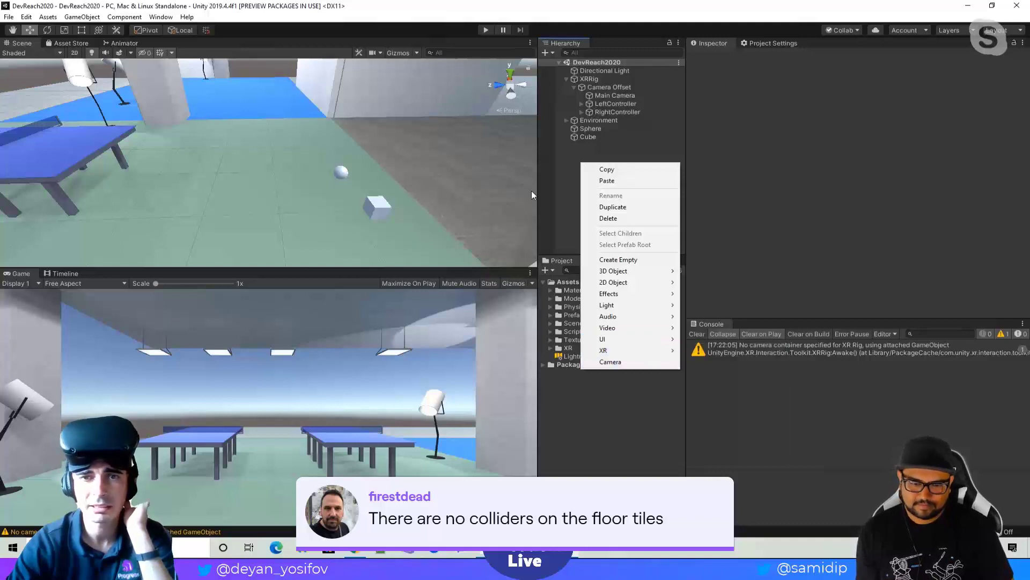
right_click(577, 167)
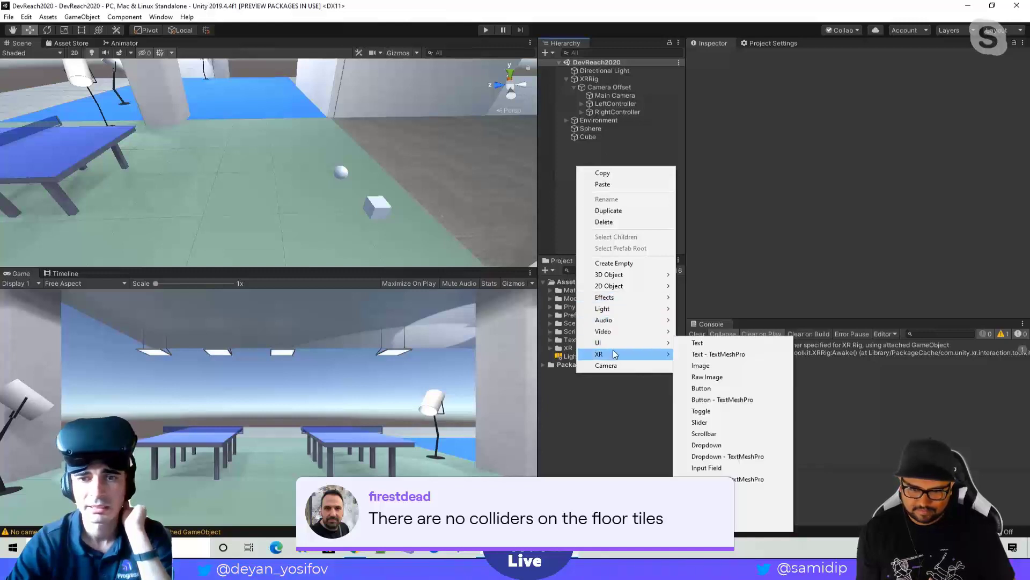
mouse_move(613, 354)
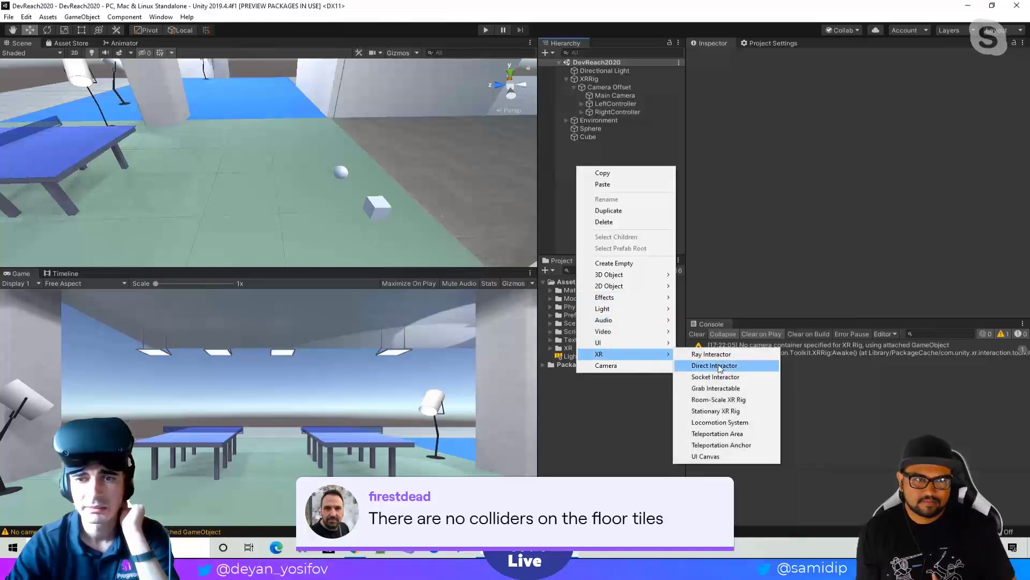
click(722, 434)
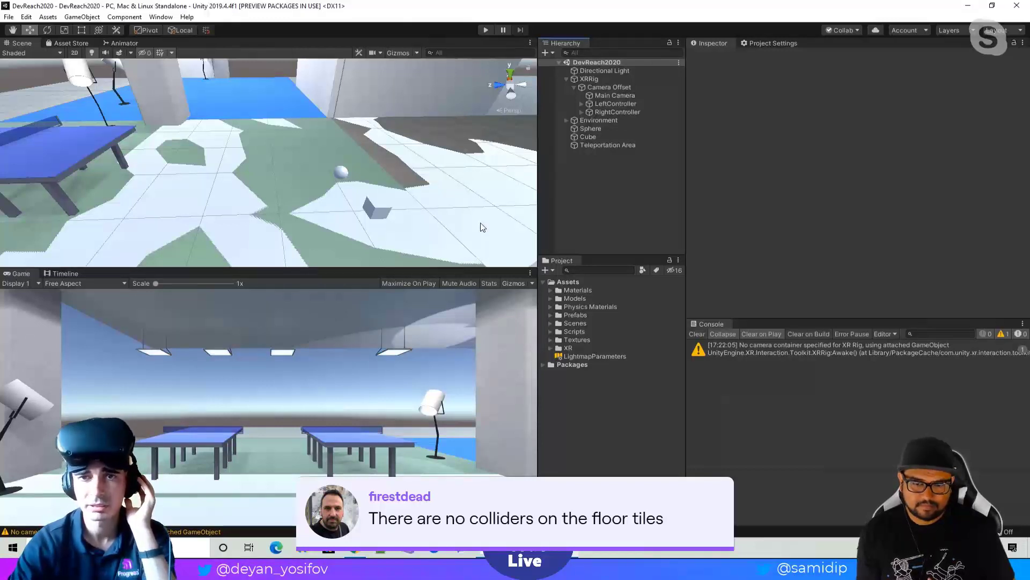
click(572, 145)
Step: Set the teleportation area's X scale to 2
right_drag(255, 178, 451, 182)
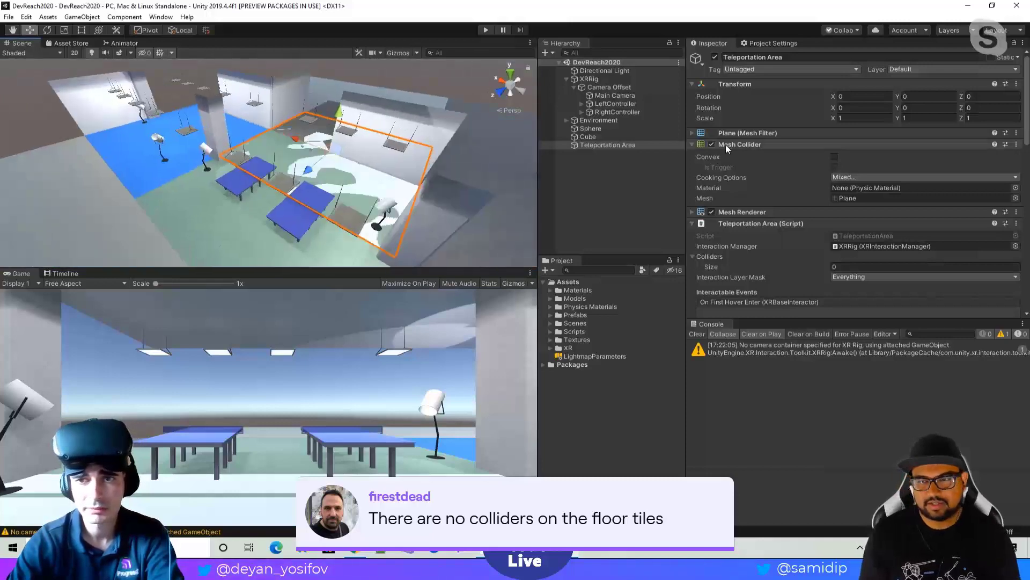
click(849, 120)
text(2)
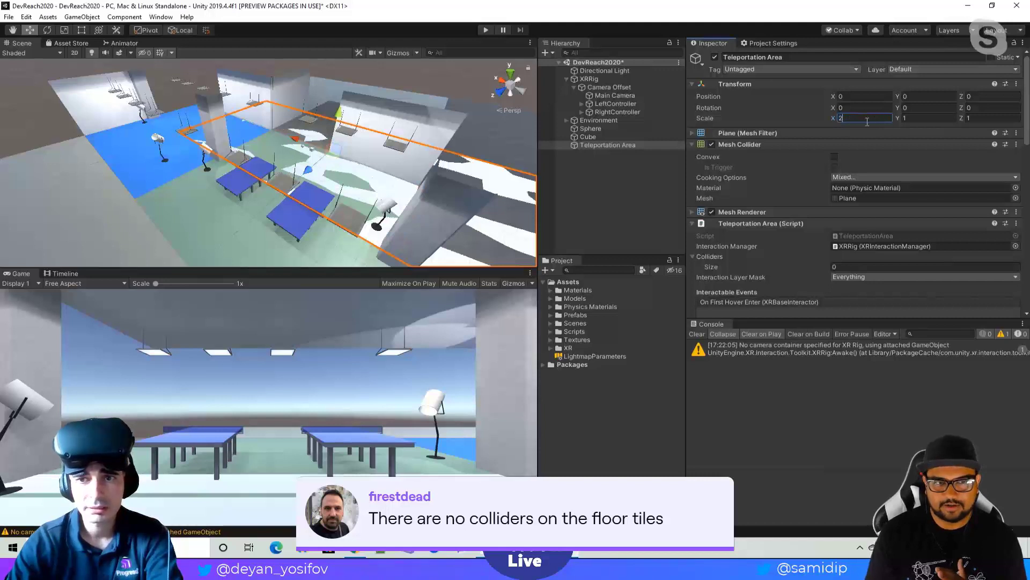
Step: Review the teleportation area's Mesh Renderer, Mesh Collider and Mesh Filter settings, and collapse the script, filter and collider sections
click(755, 223)
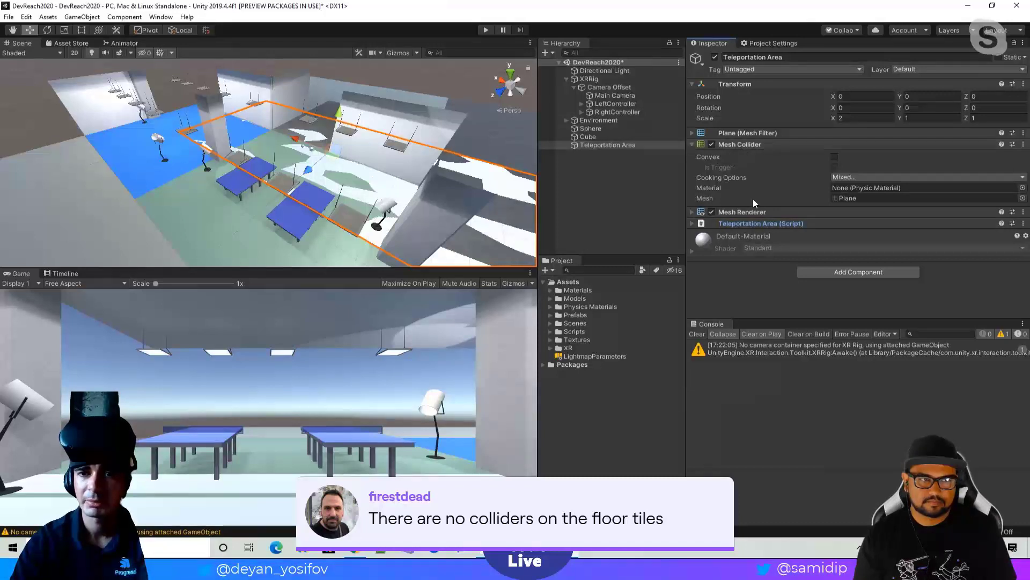
click(692, 212)
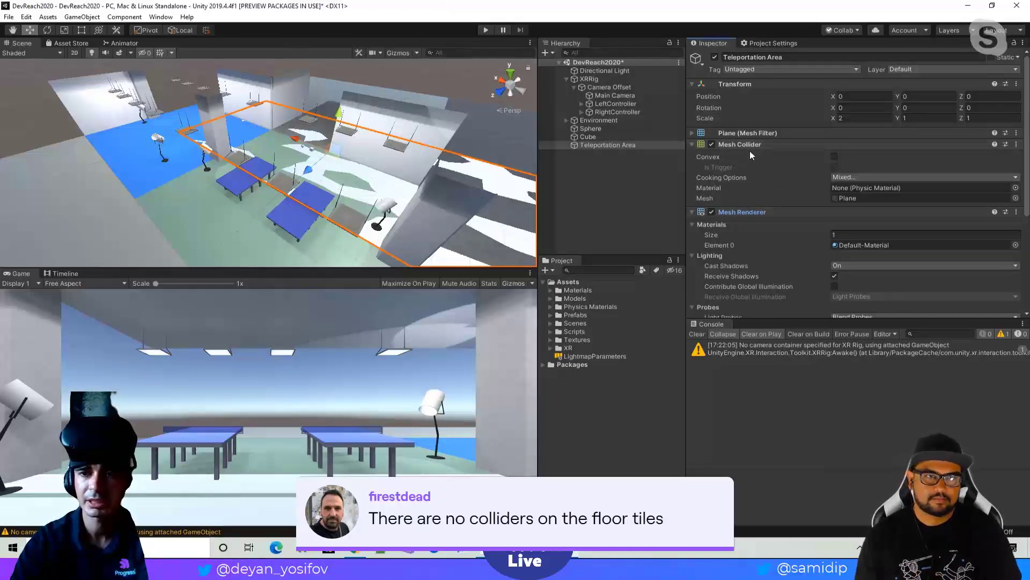
click(843, 197)
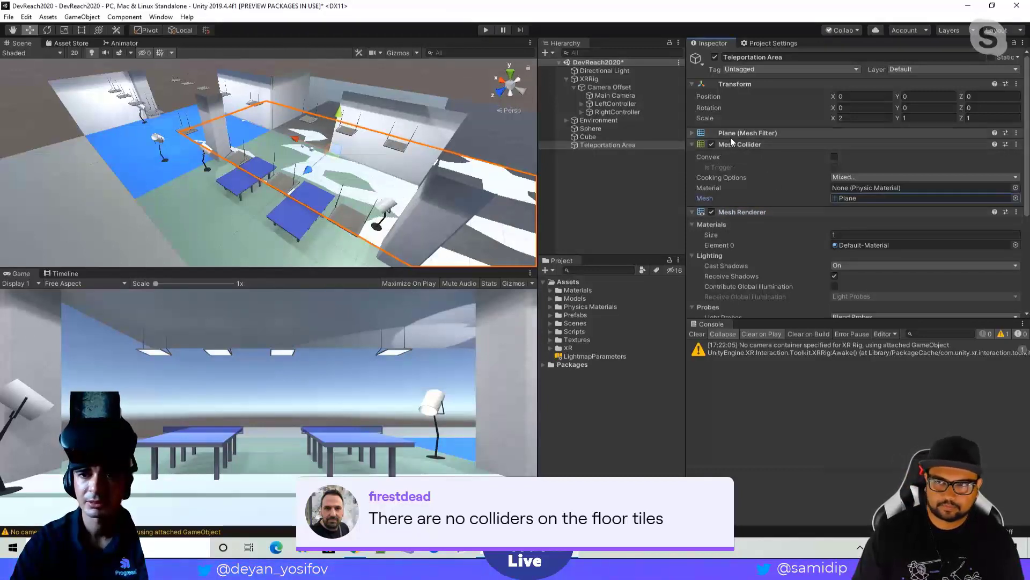
click(692, 134)
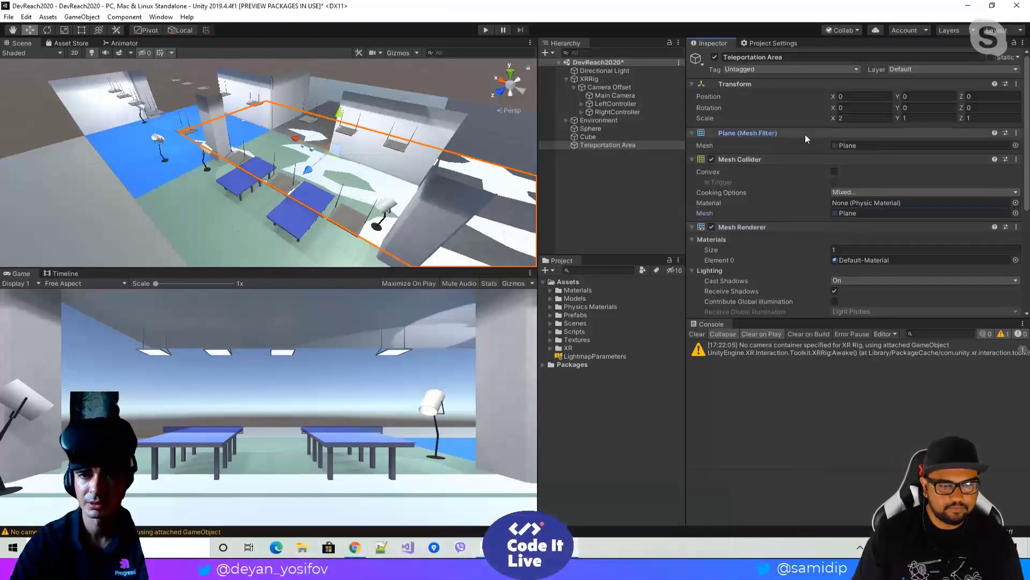
click(691, 132)
click(691, 144)
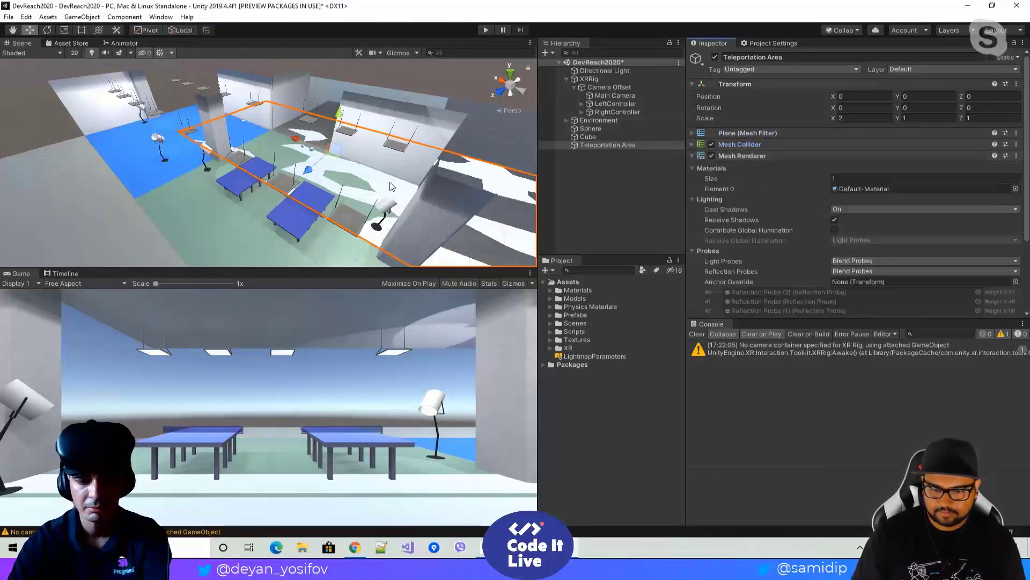
Step: Scale the teleportation area to X 3, Y 1 and Z 3 so it spans the floor
right_drag(391, 182, 433, 226)
key(s)
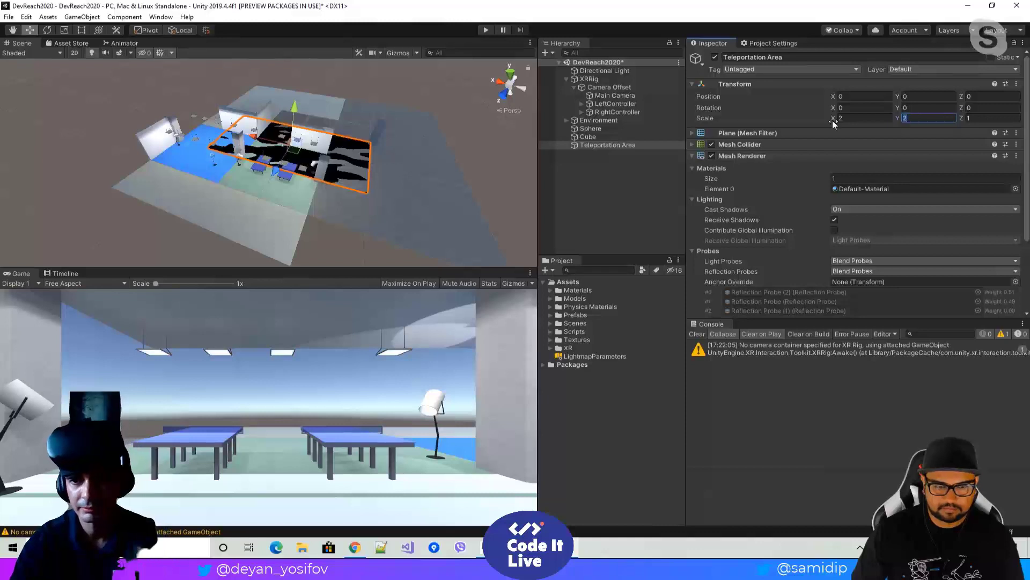
text(1)
key(Tab)
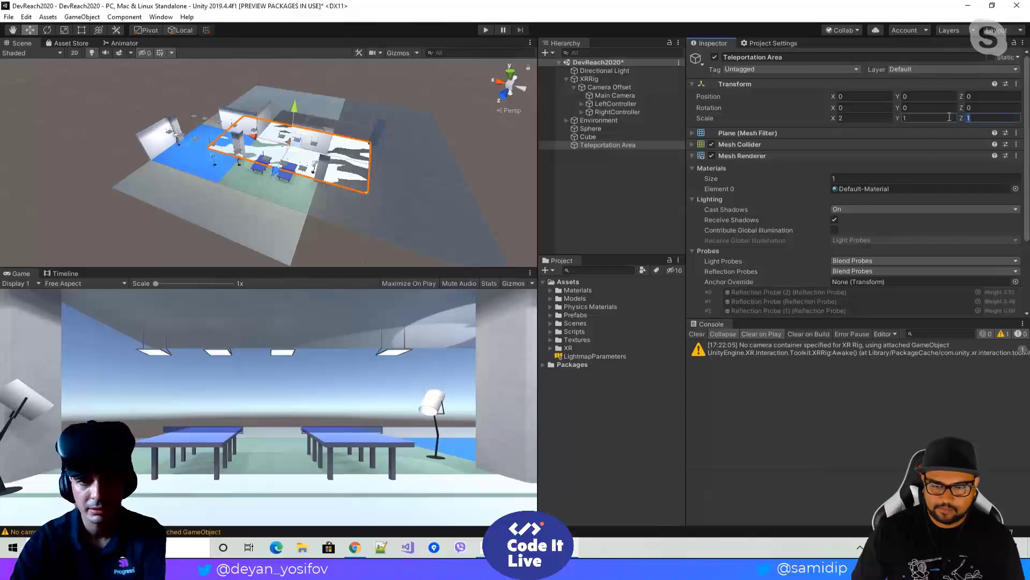
text(3)
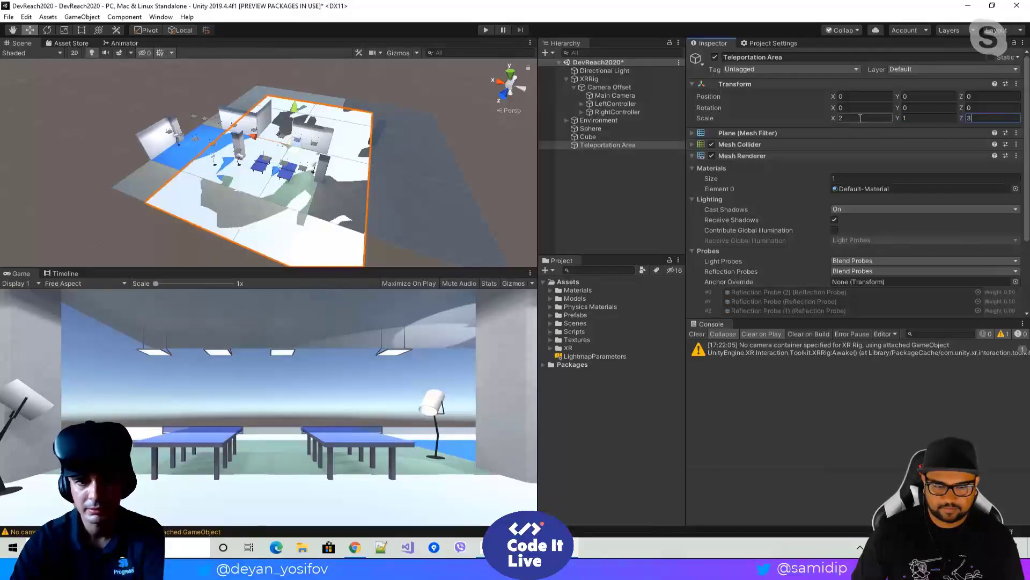
click(850, 118)
text(3)
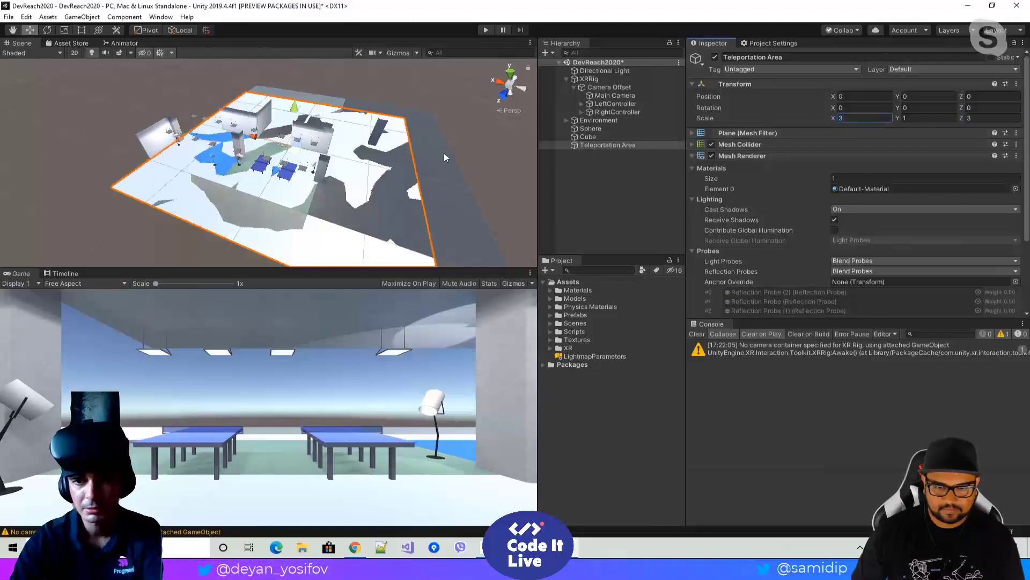
Step: Toggle the teleportation area's Mesh Renderer to compare the views, leave it disabled and save the scene
click(712, 156)
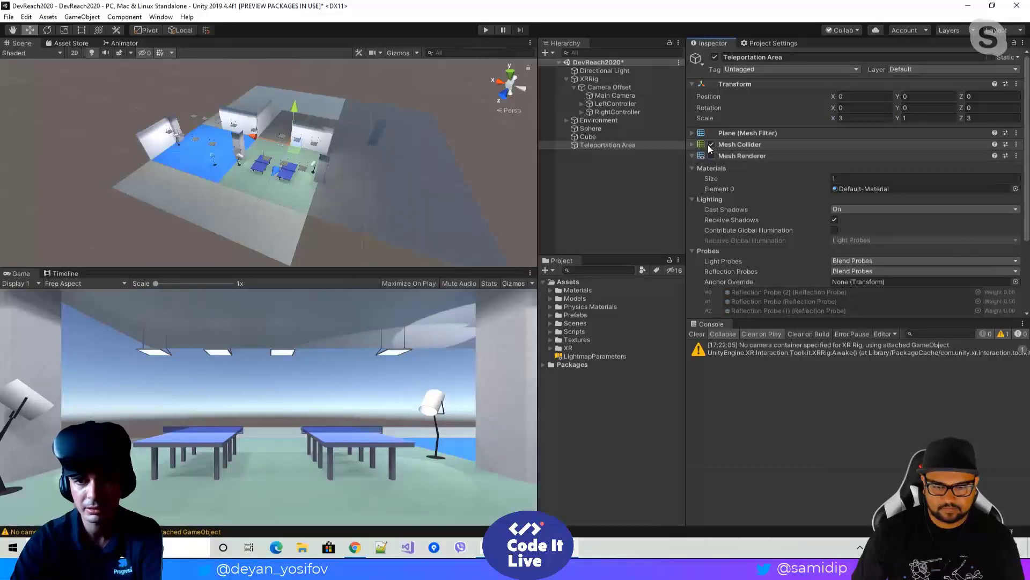
click(712, 156)
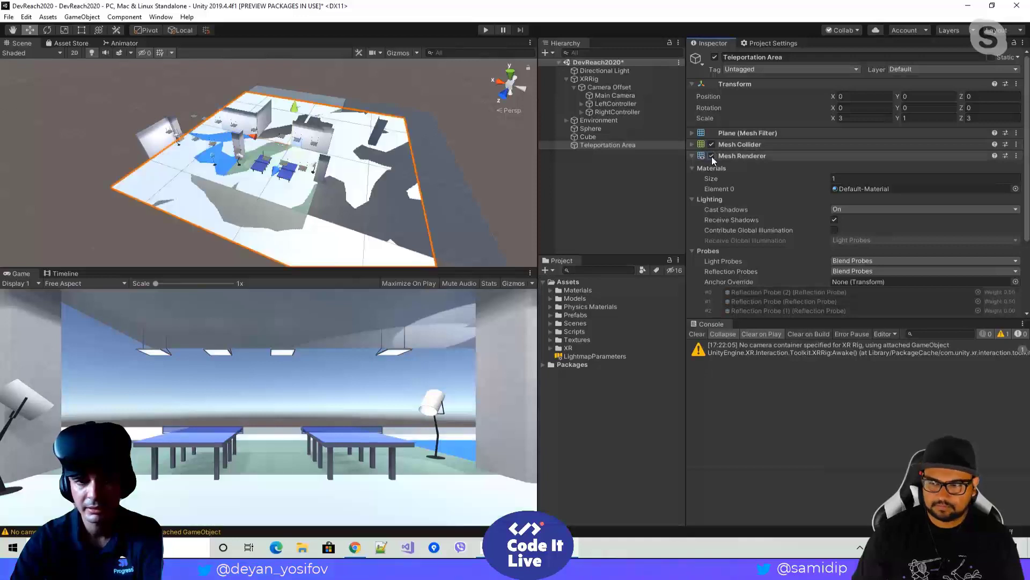
click(712, 156)
click(712, 156)
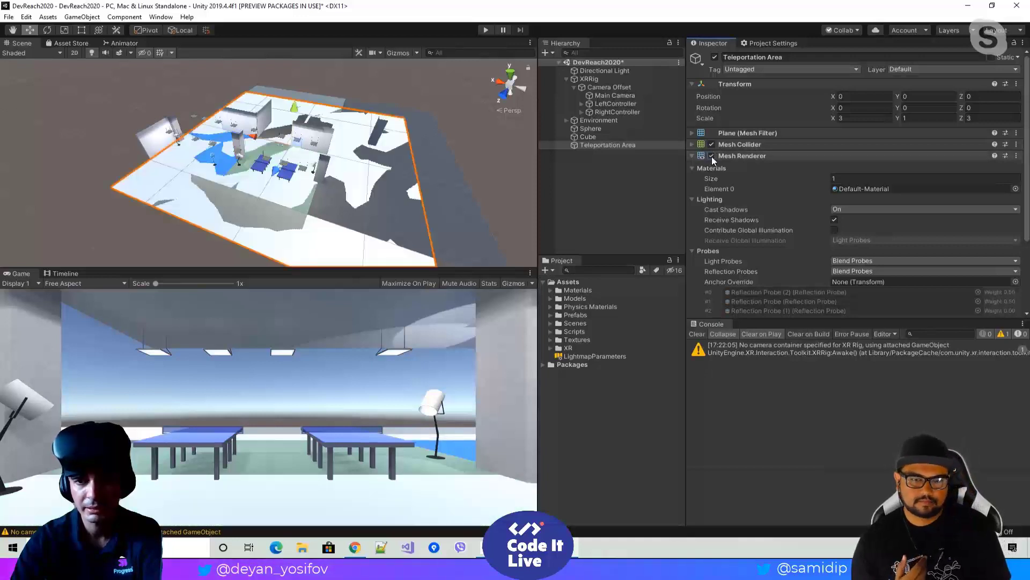
click(711, 156)
click(711, 156)
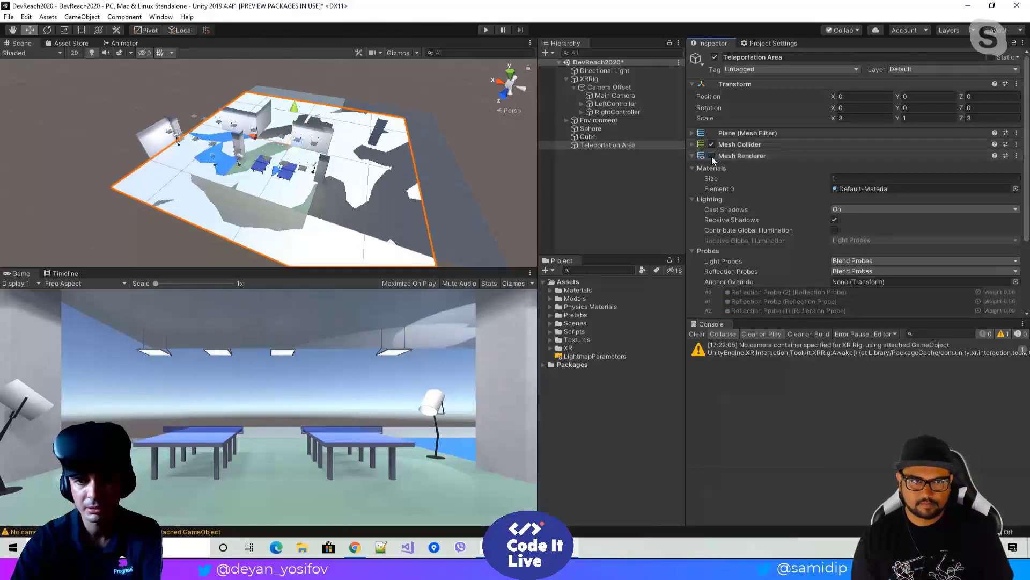
click(712, 156)
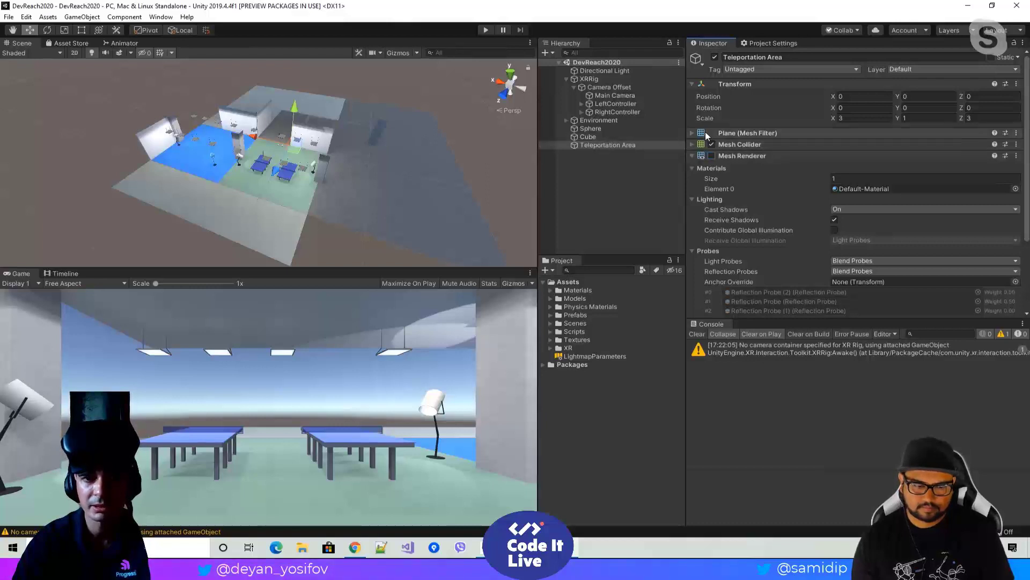
Step: Play-test the scene with the Game view temporarily maximized, restore the layout and stop play mode
click(487, 30)
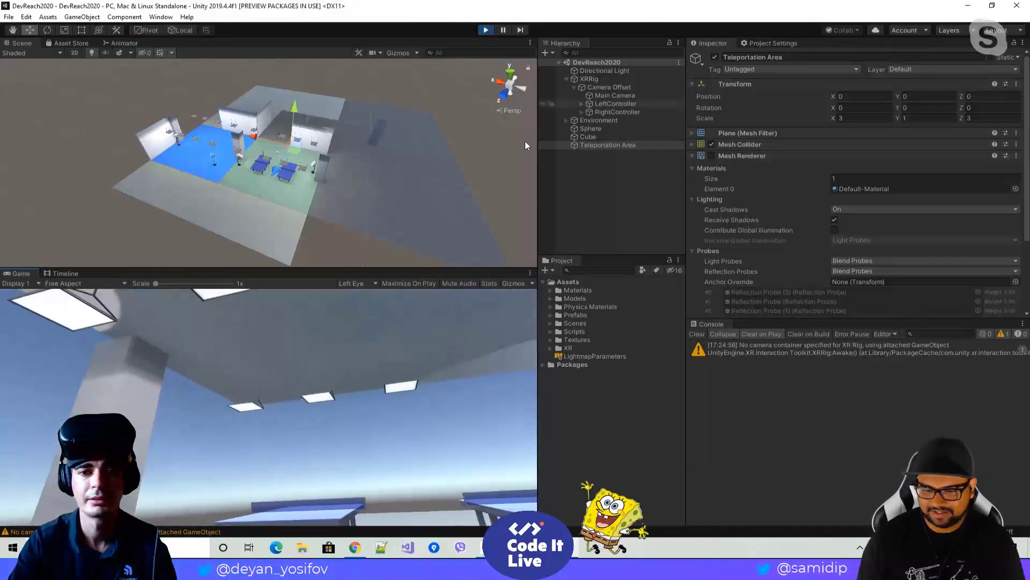
click(530, 273)
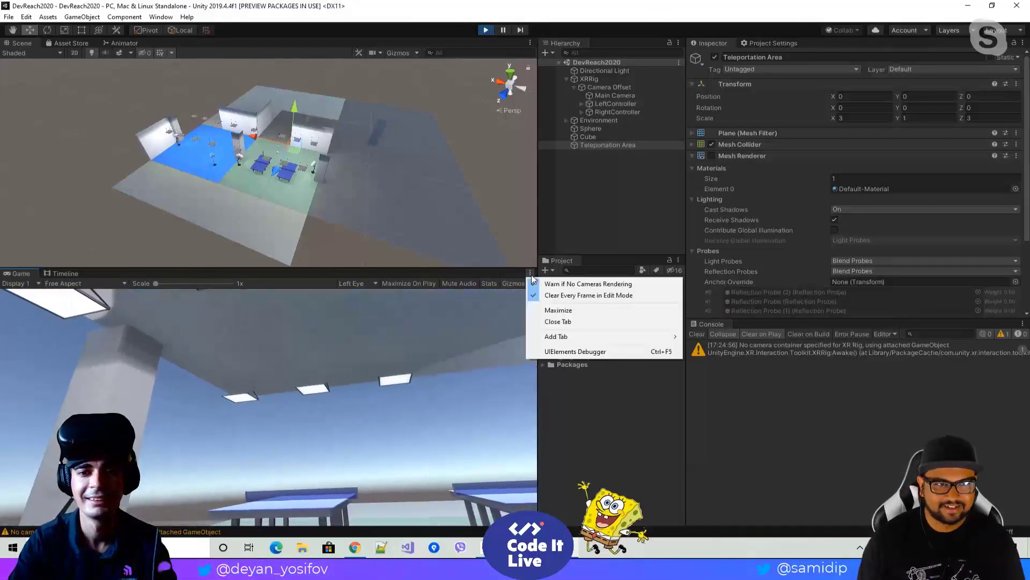
click(560, 310)
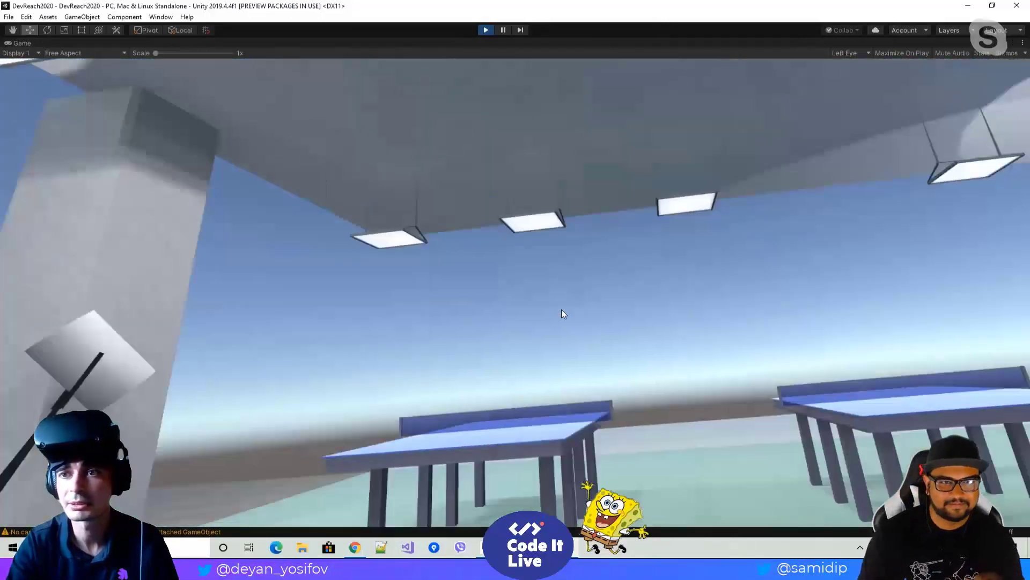
click(1023, 43)
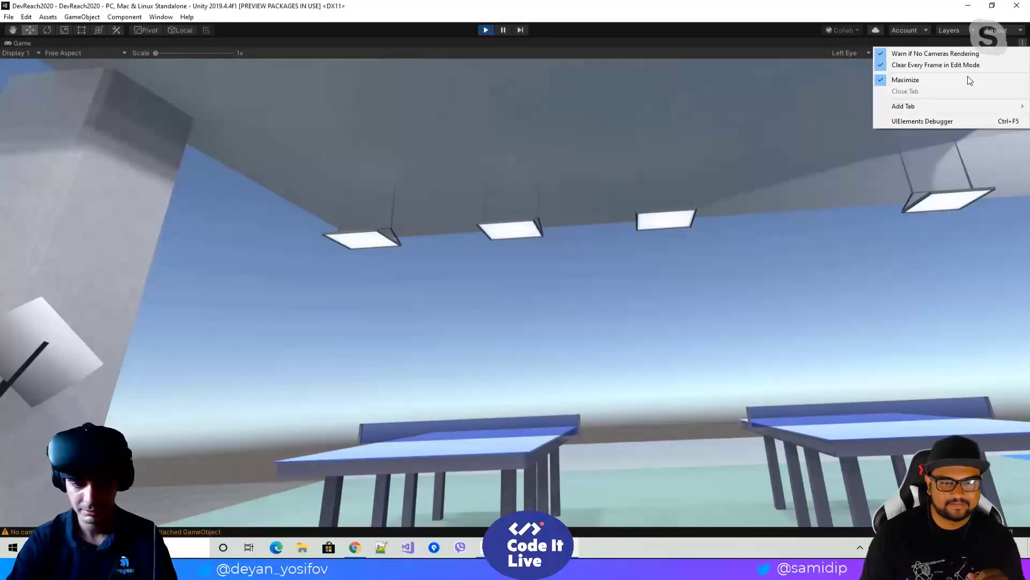
click(945, 80)
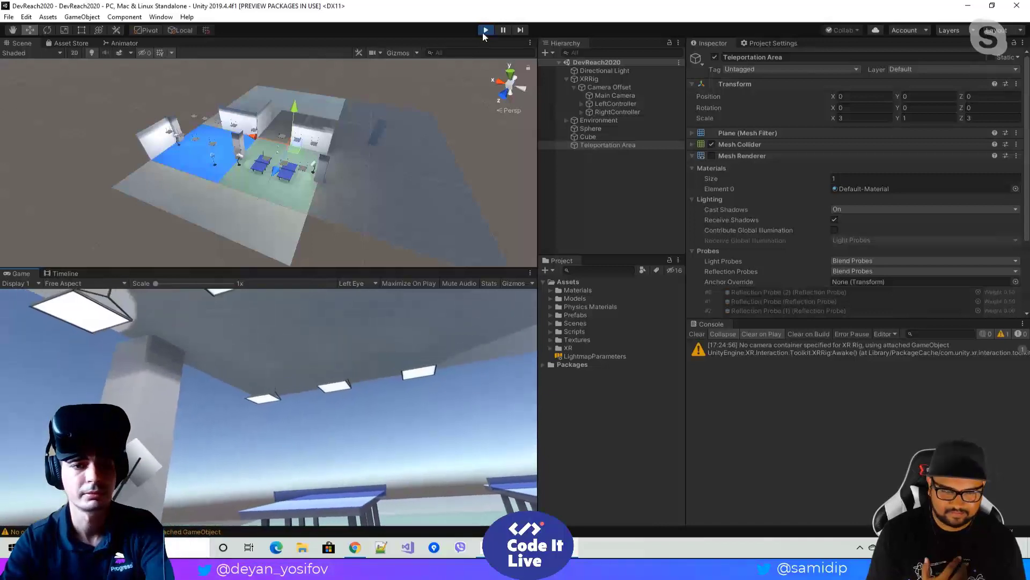
click(485, 30)
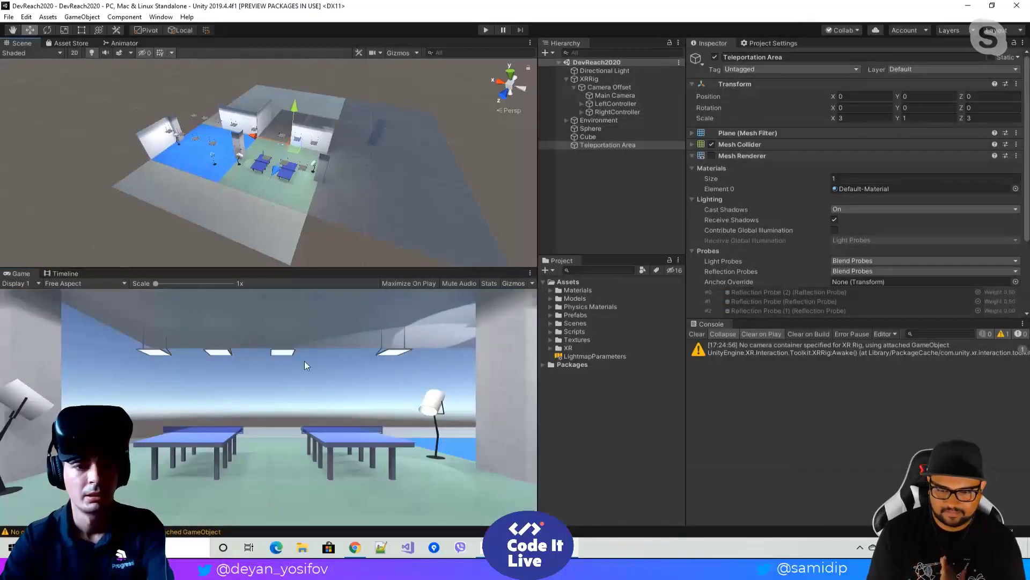
Step: Move the sphere across the floor close to the XRRig, to about X 0.19 and Z 1.26
alt+drag(273, 209, 356, 195)
scroll(302, 195, up, 8)
scroll(356, 194, up, 4)
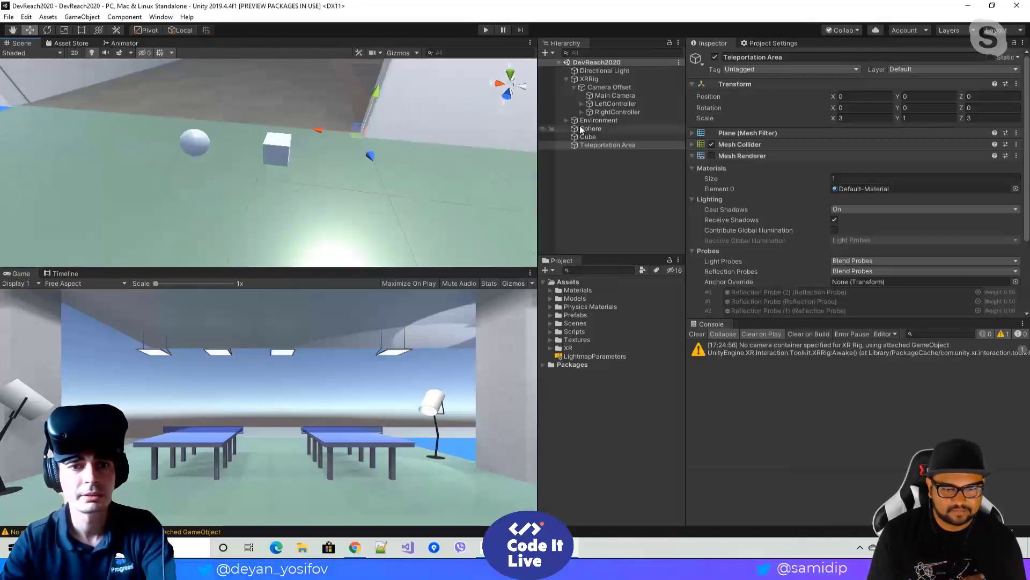
click(588, 79)
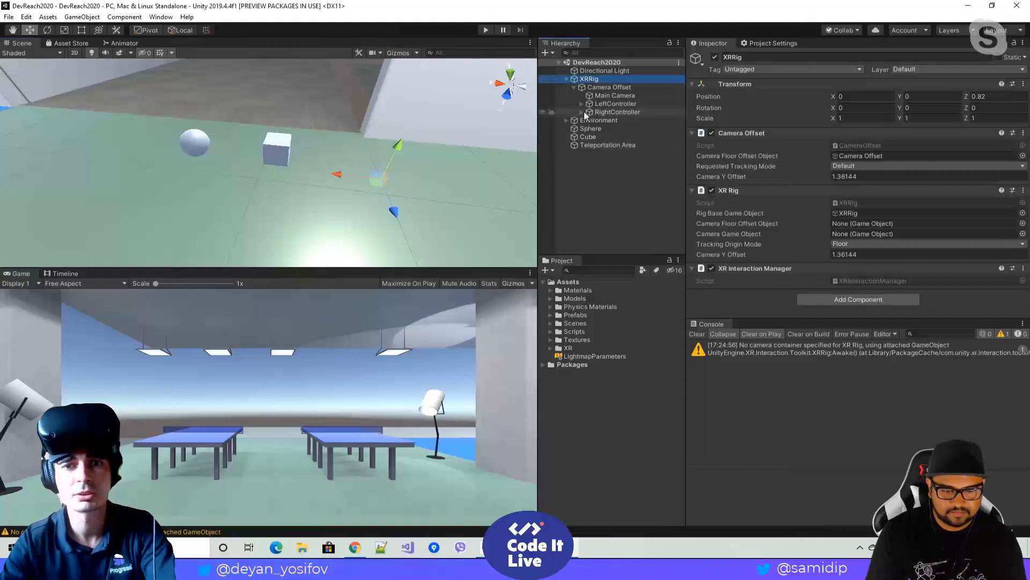
click(589, 130)
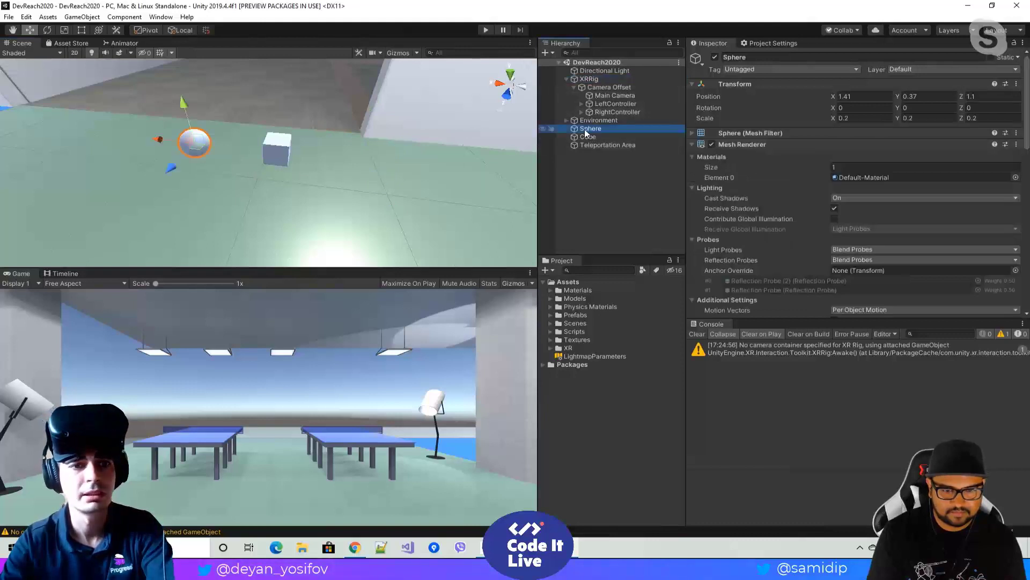
drag(166, 146, 406, 211)
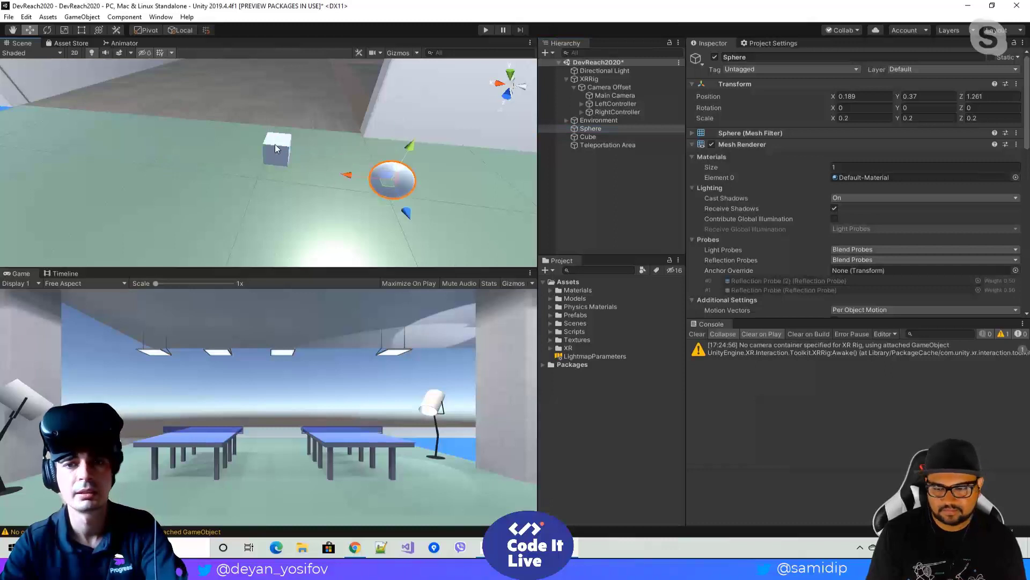
Step: Move the cube across the floor beside the sphere, to about X -0.27 and Z 1.0
click(591, 137)
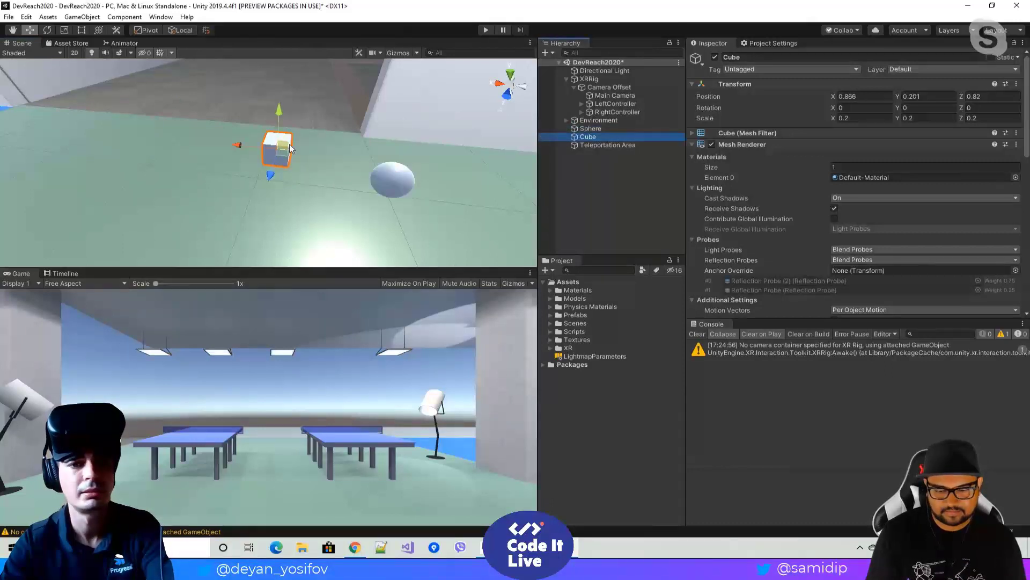
drag(243, 143, 384, 159)
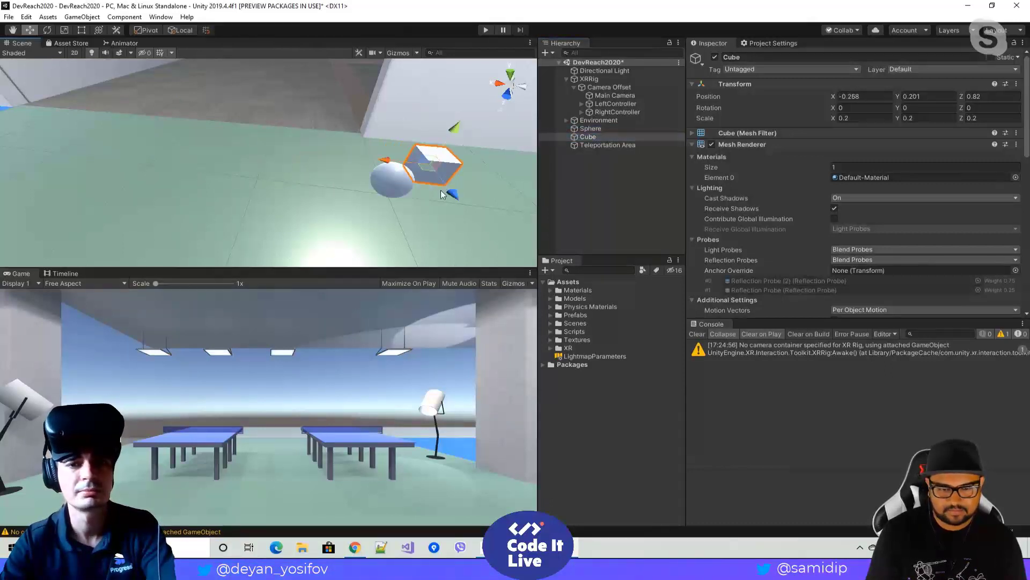
drag(448, 194, 455, 204)
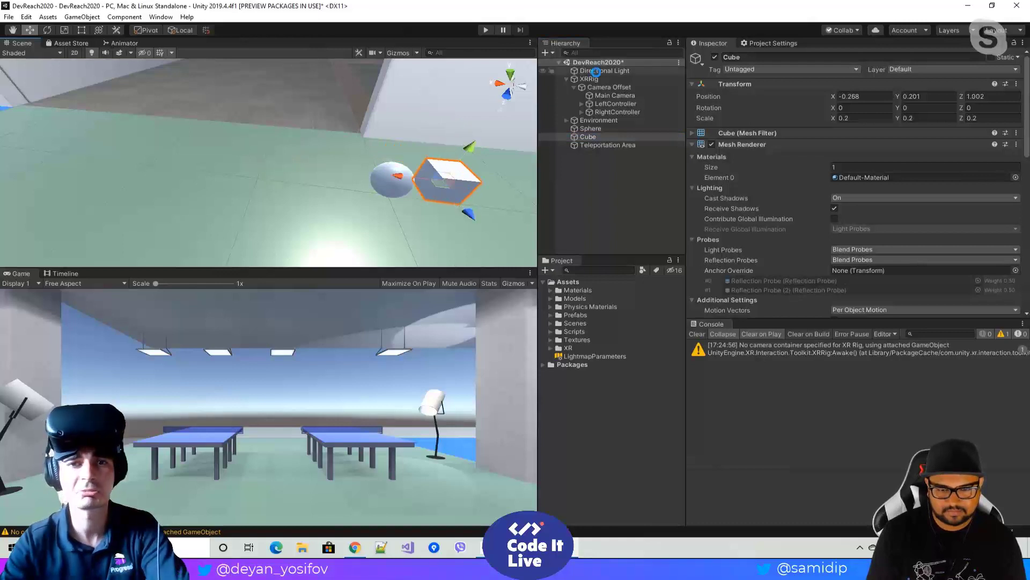
Step: Play-test the scene with the repositioned sphere and cube, stop play mode and clear the console
click(486, 30)
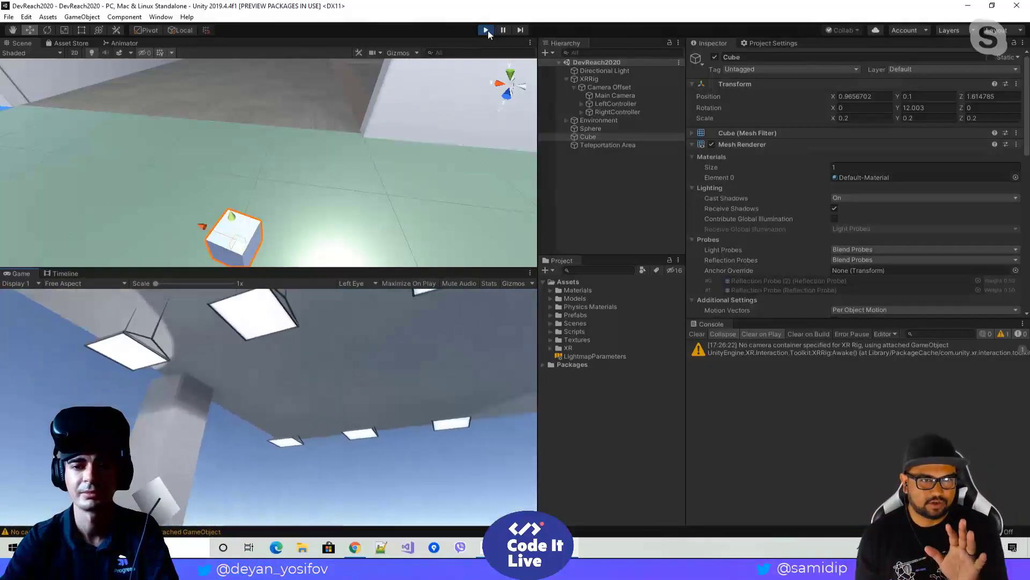
click(486, 30)
click(697, 335)
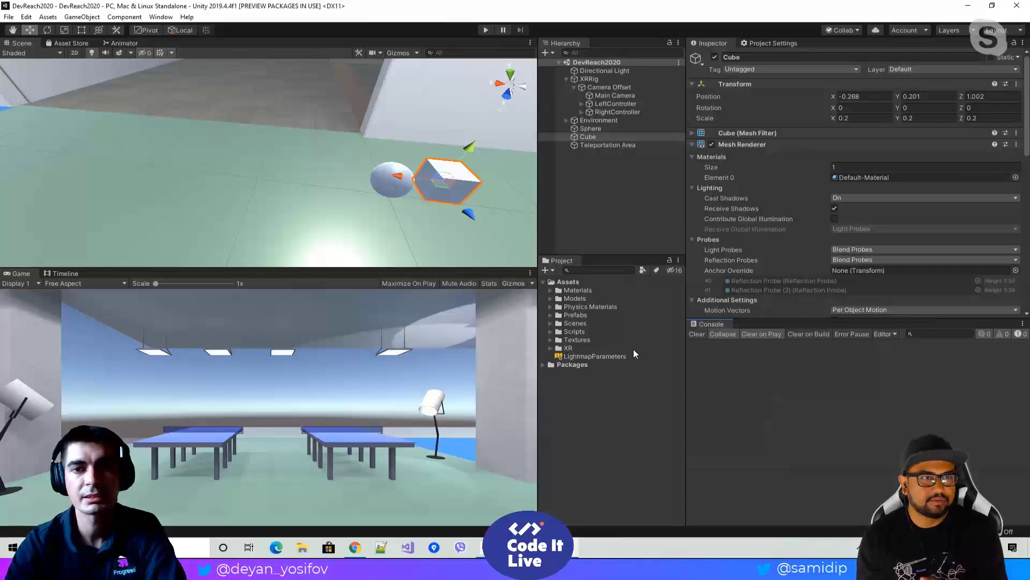
Step: Examine the left controller's XR Direct Interactor settings, especially Interaction Layer Mask and Select Action Trigger, along with its Sphere Collider
click(617, 104)
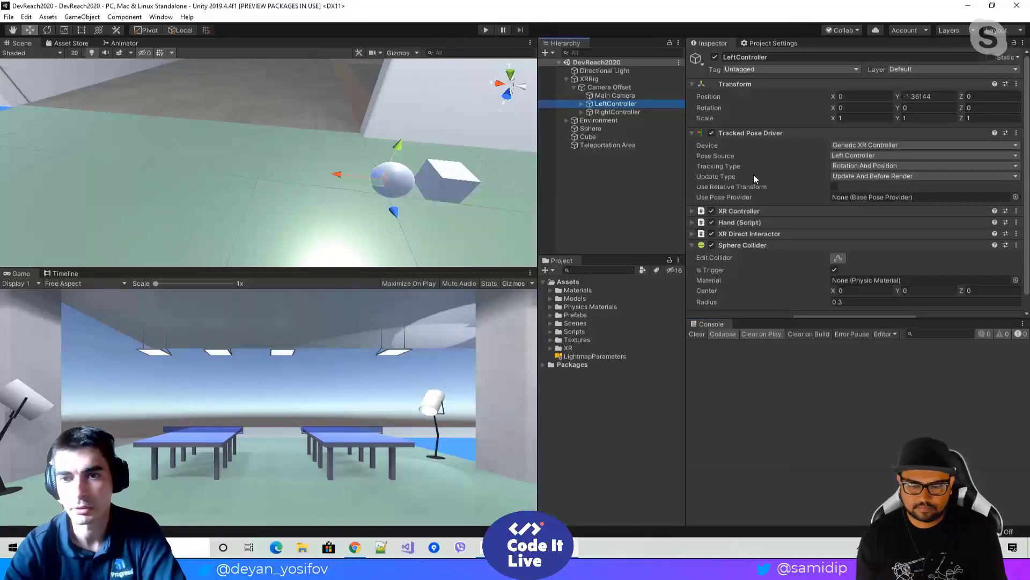
scroll(754, 175, down, 1)
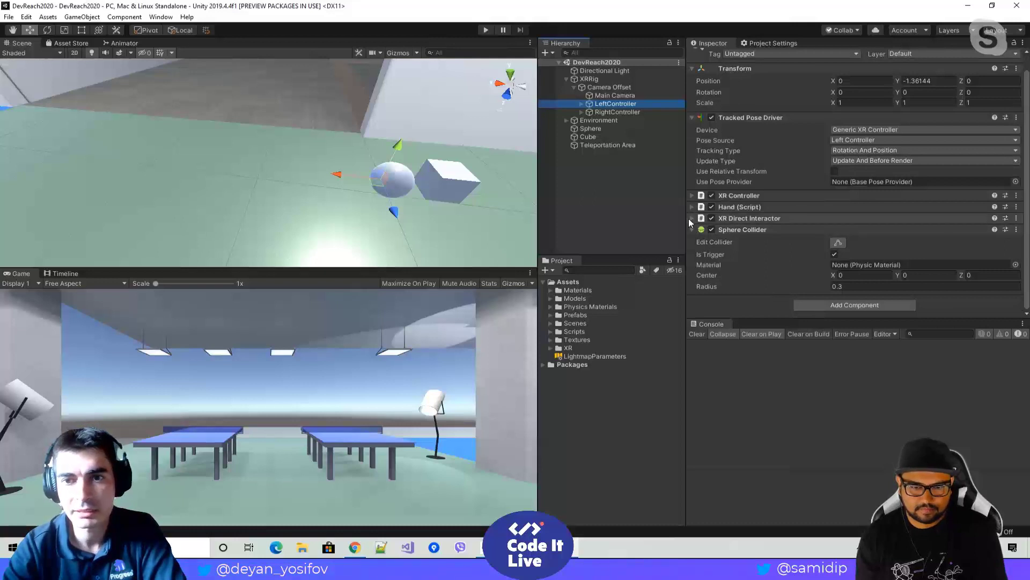
click(693, 218)
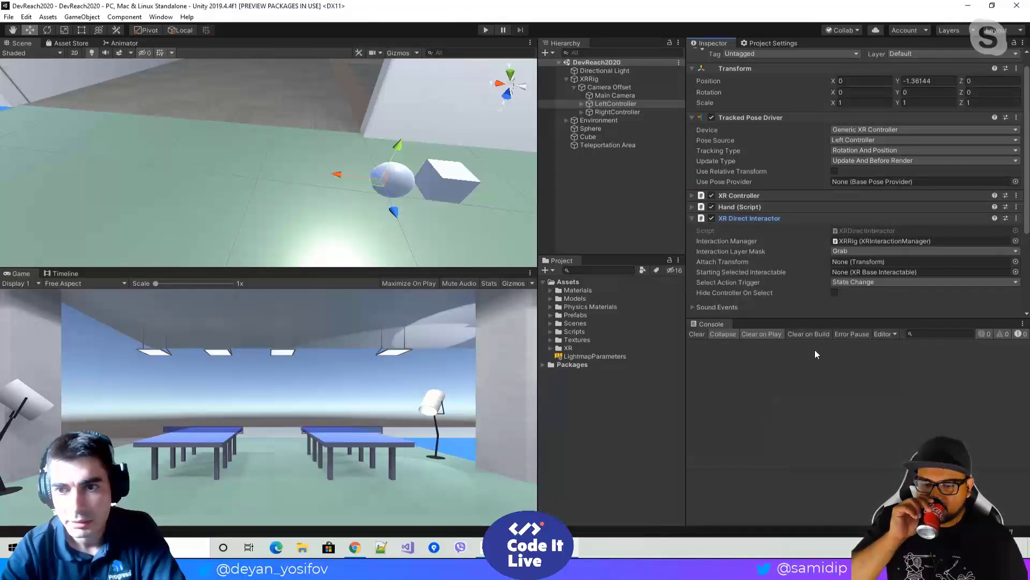
scroll(720, 271, down, 3)
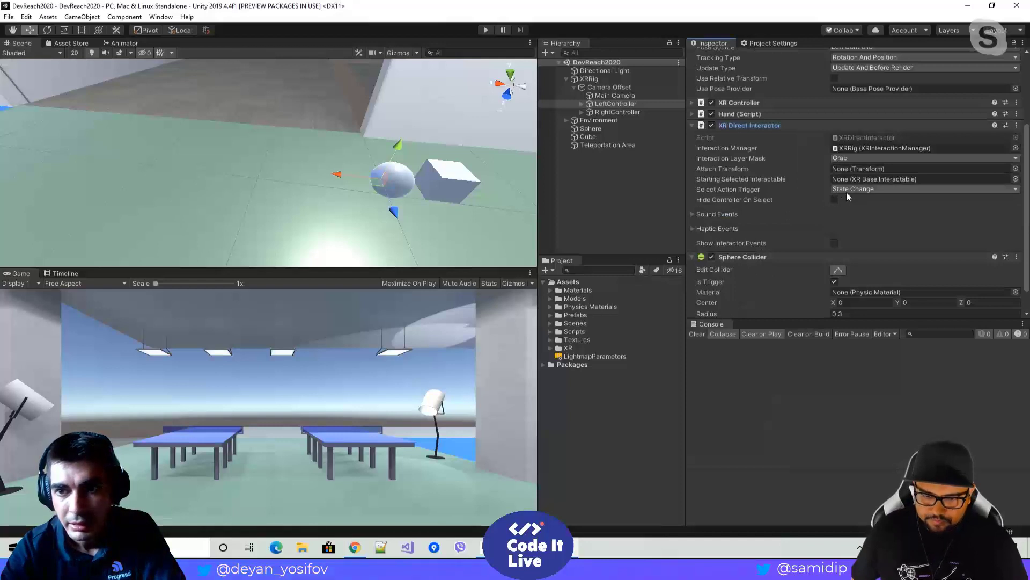
scroll(840, 198, down, 1)
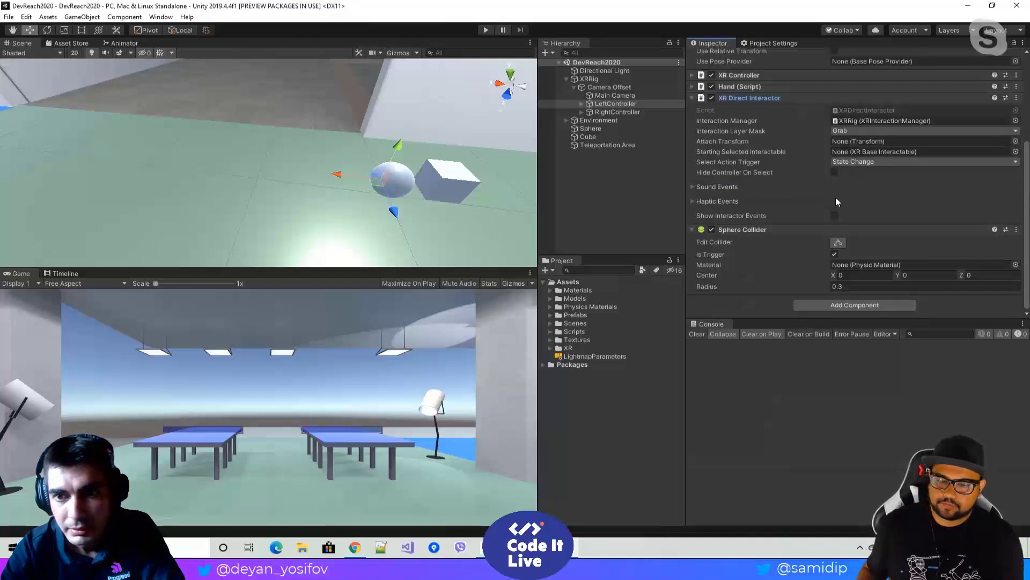
scroll(805, 210, up, 3)
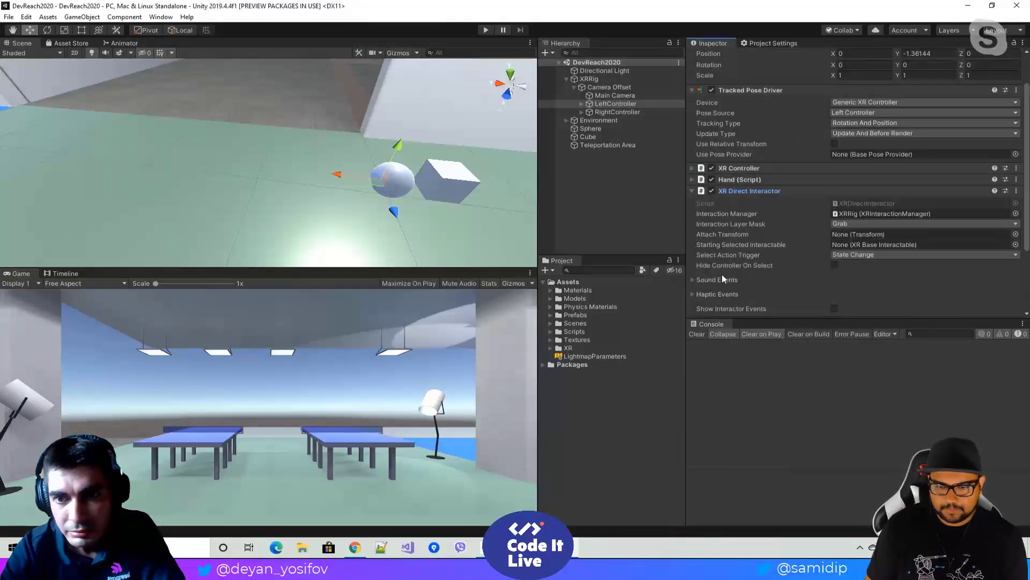
click(837, 223)
click(822, 234)
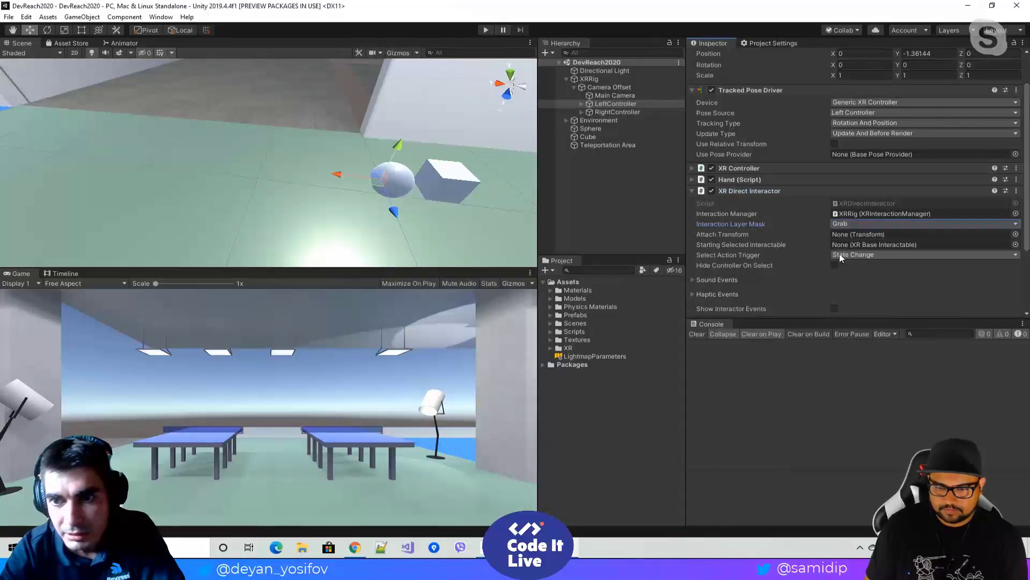
click(841, 257)
click(841, 257)
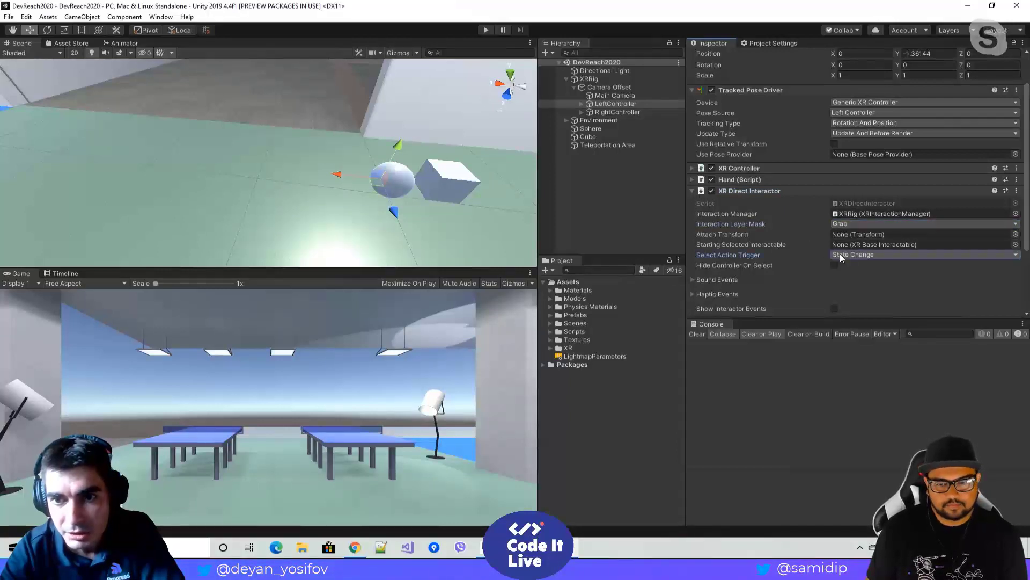
mouse_move(747, 258)
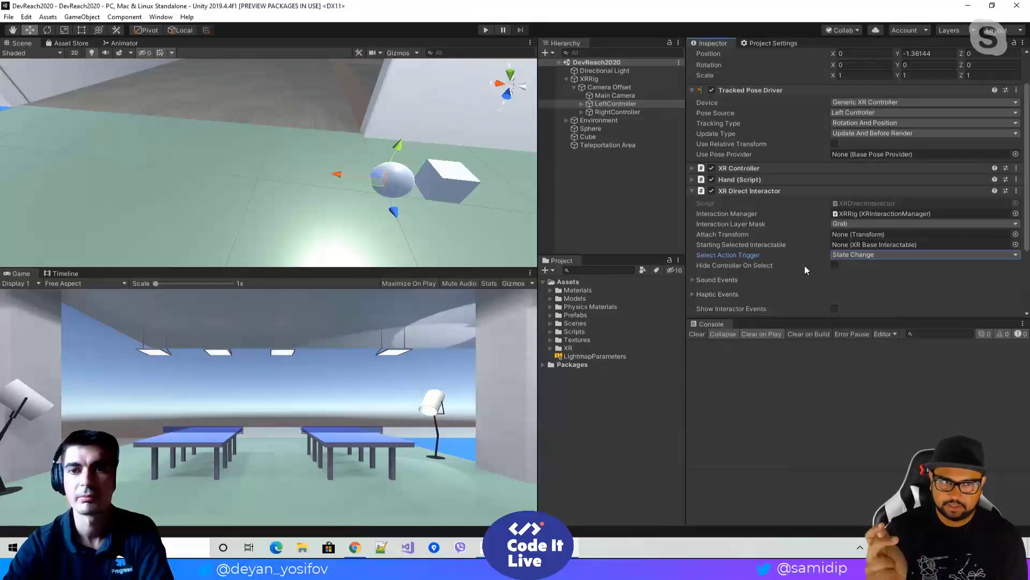
scroll(804, 265, down, 4)
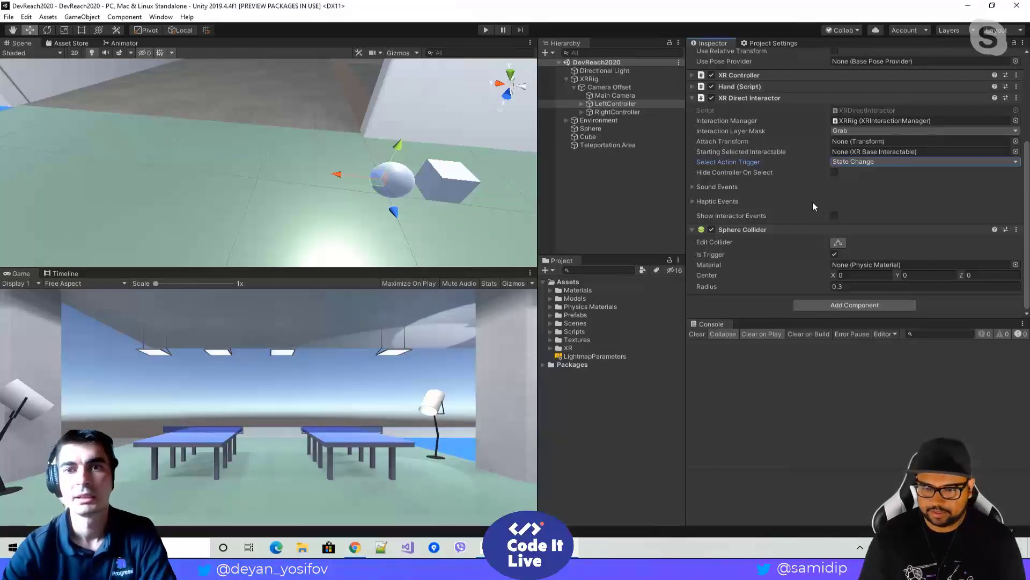
scroll(813, 202, up, 3)
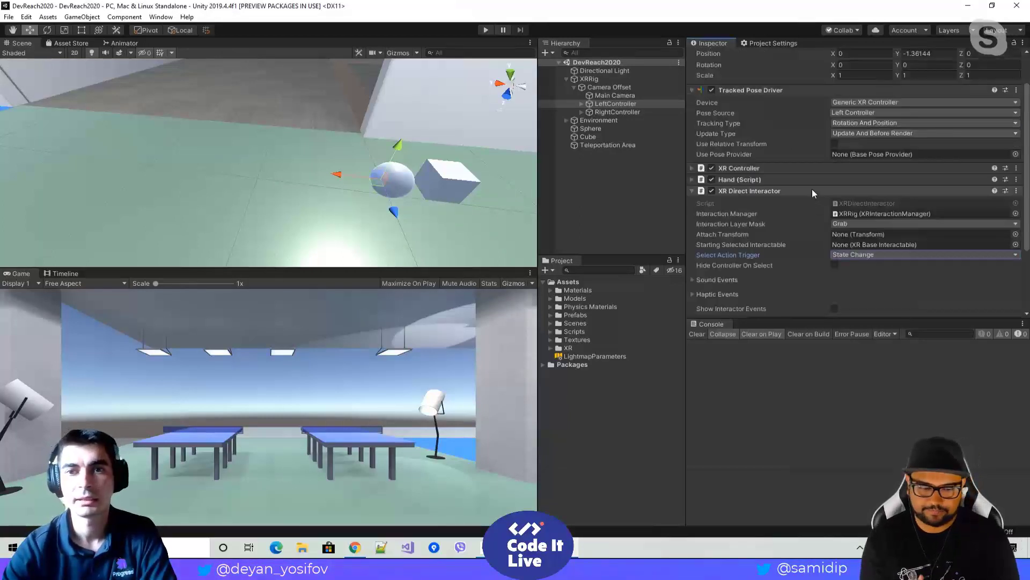
Step: Examine the input options for Select Usage and Activate Usage in the left controller's XR Controller component
click(692, 168)
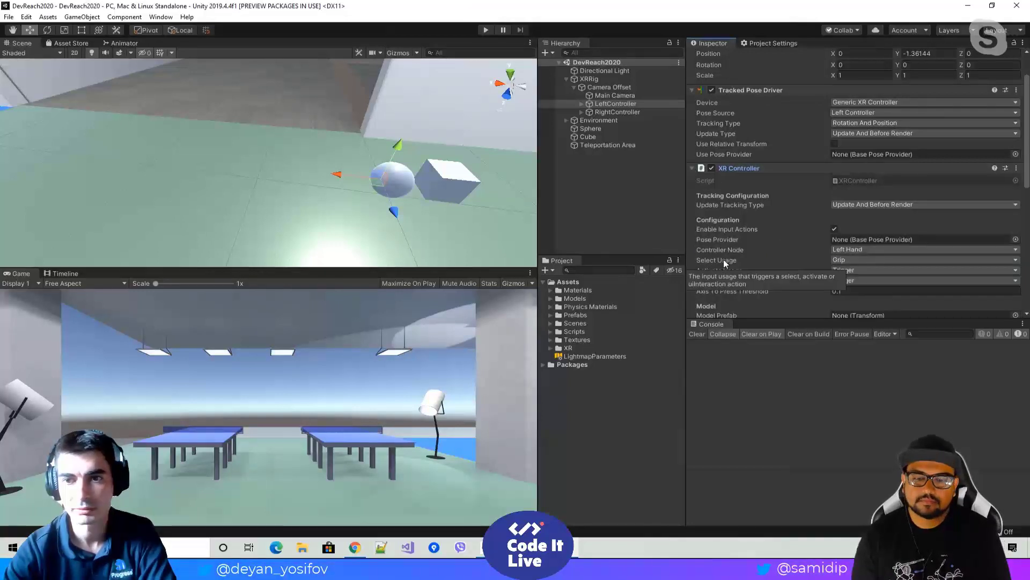
click(836, 260)
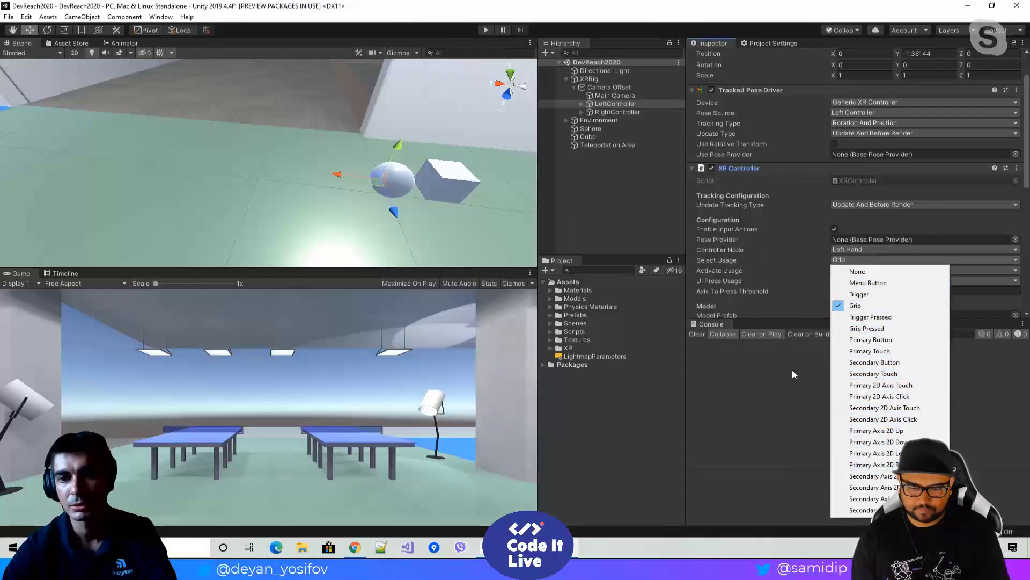
click(848, 261)
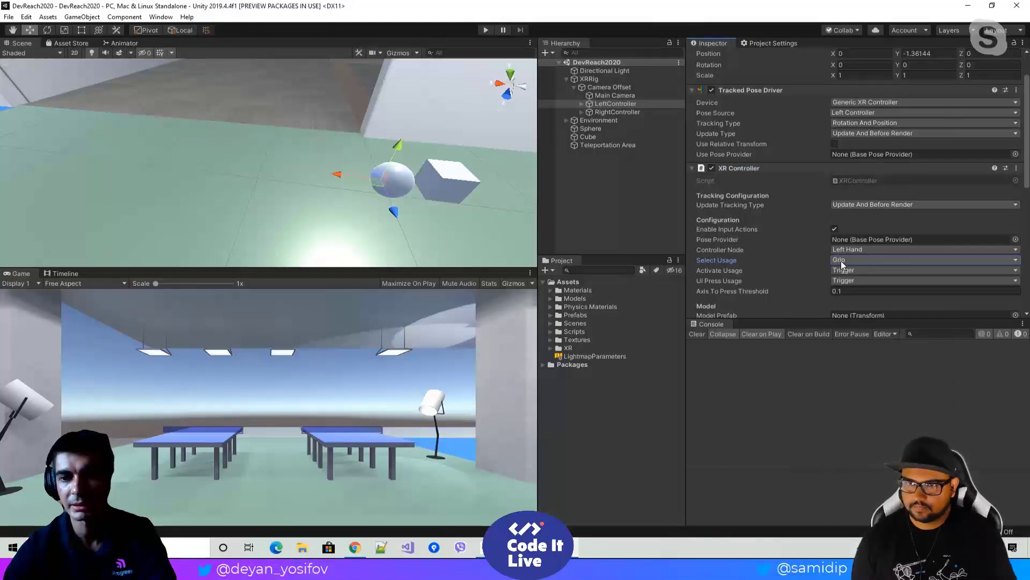
click(842, 261)
click(842, 261)
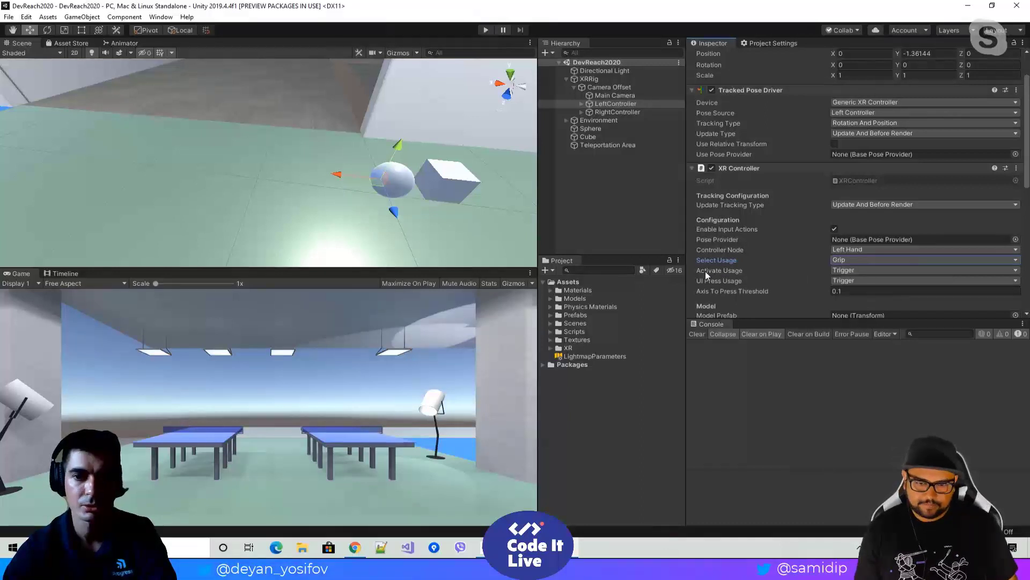
click(842, 272)
click(843, 272)
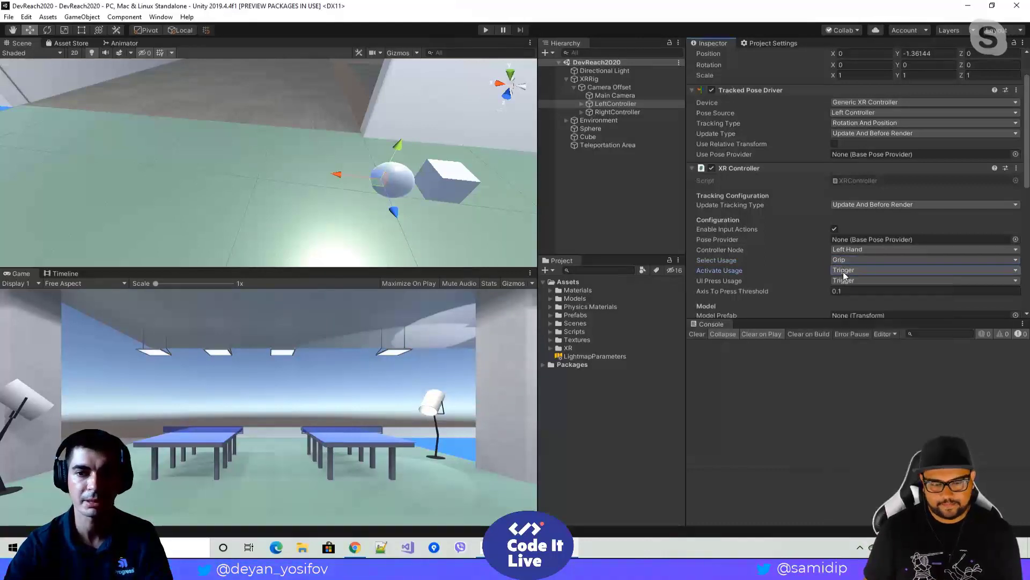
click(843, 271)
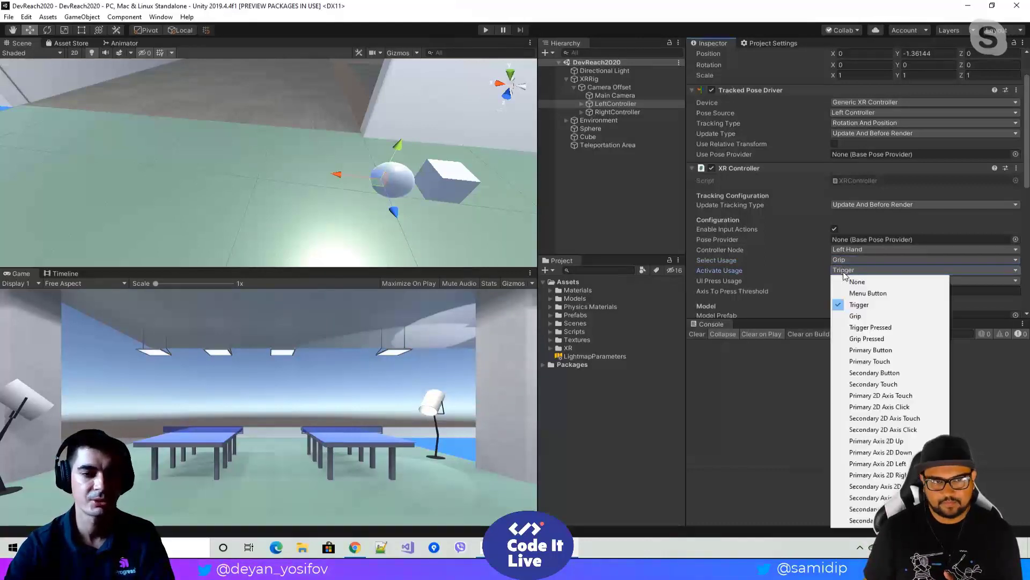
click(844, 273)
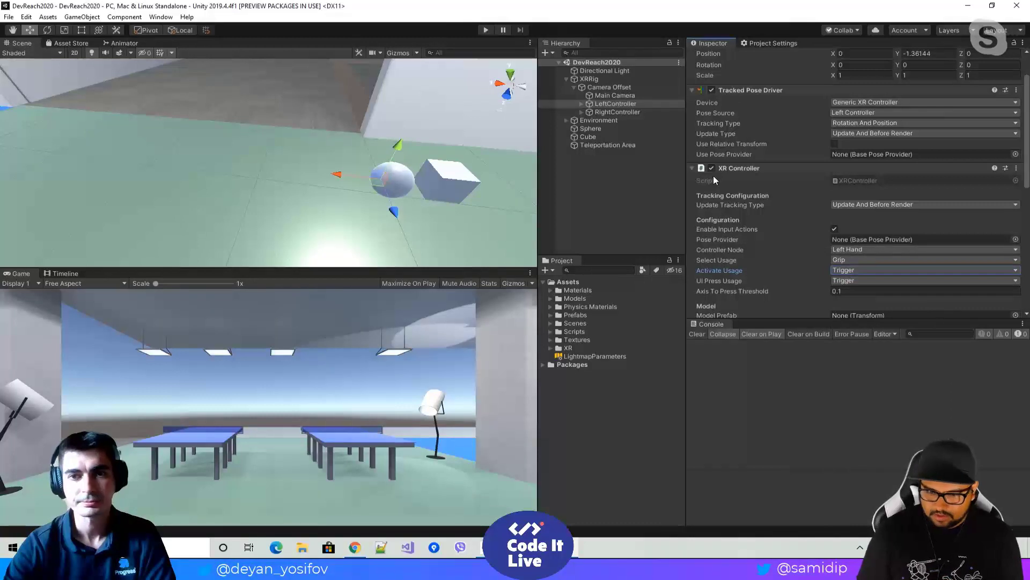
Step: Add an XR Direct Interactor component to the RightController
click(600, 114)
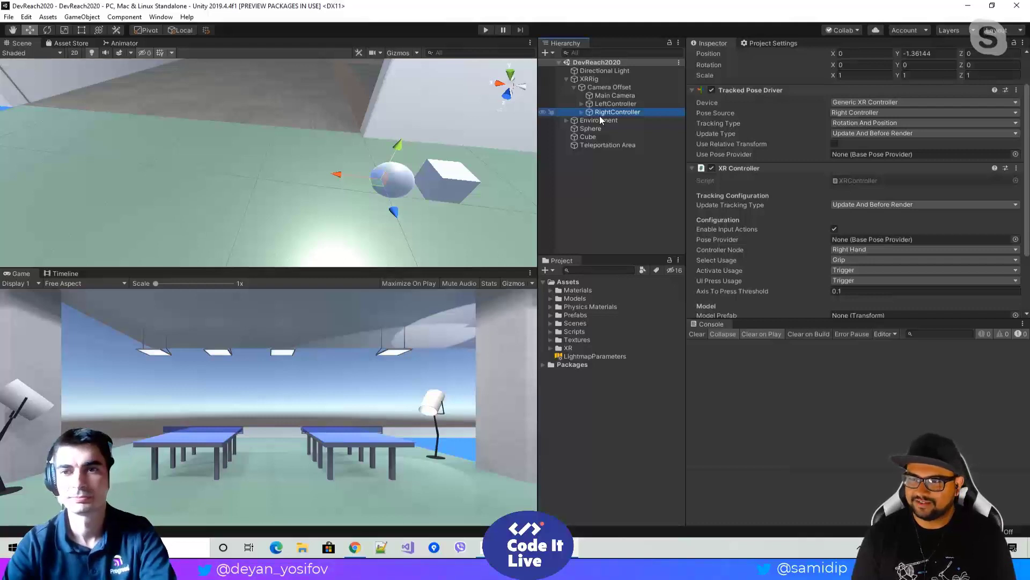
click(693, 168)
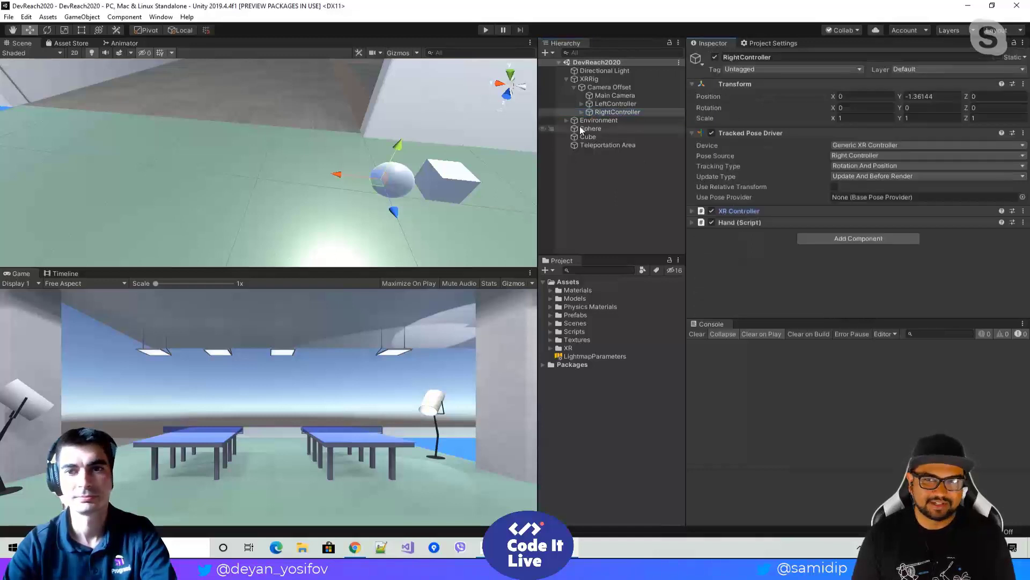
click(824, 237)
text(xr)
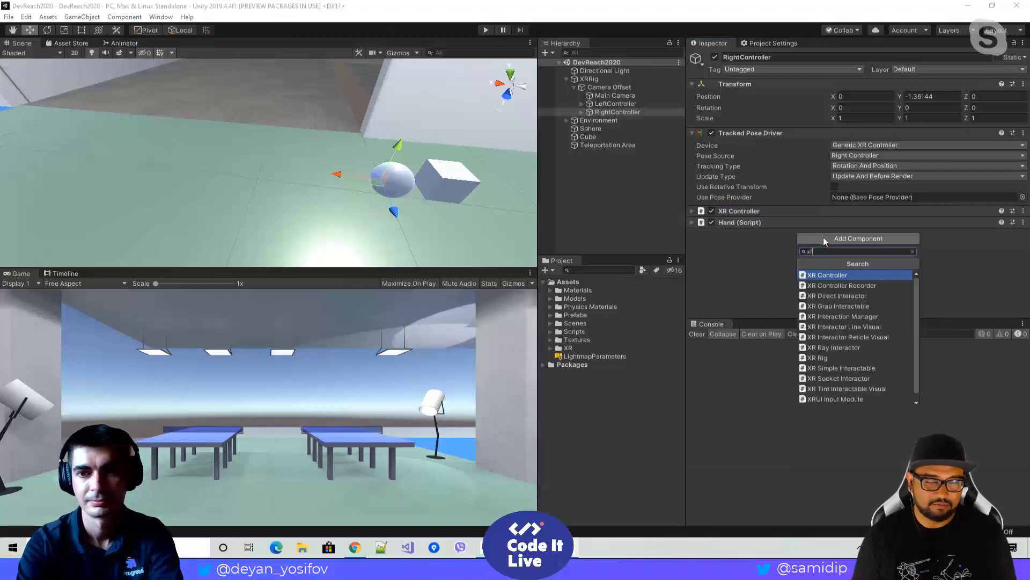
text( dri)
key(BackSpace)
key(BackSpace)
key(BackSpace)
key(BackSpace)
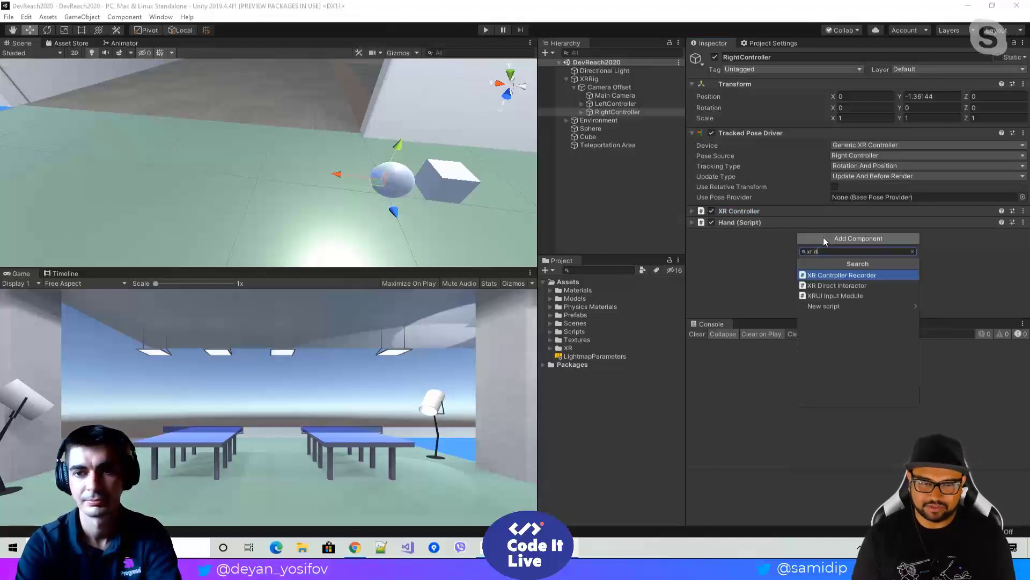
text(inte)
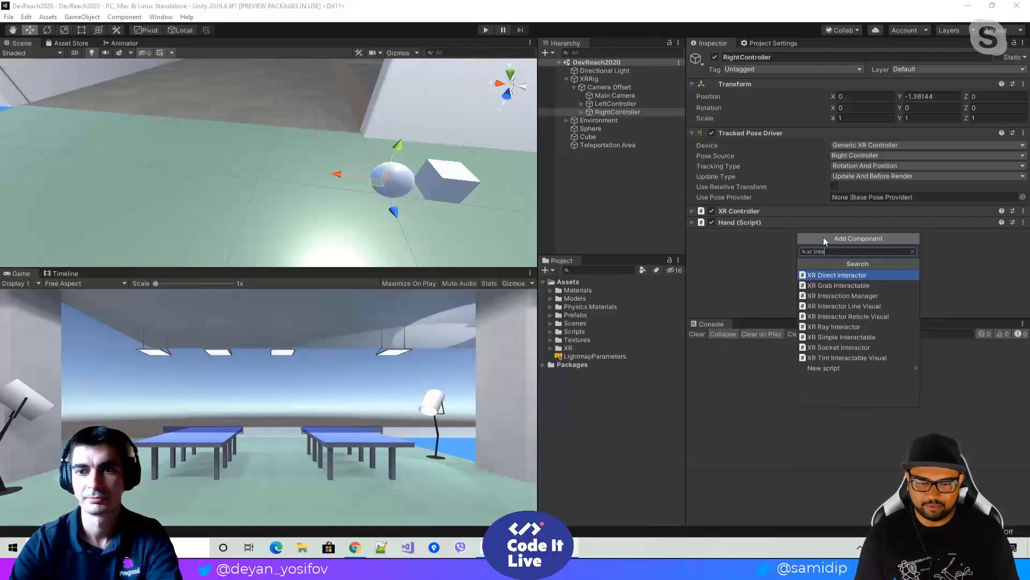
key(Return)
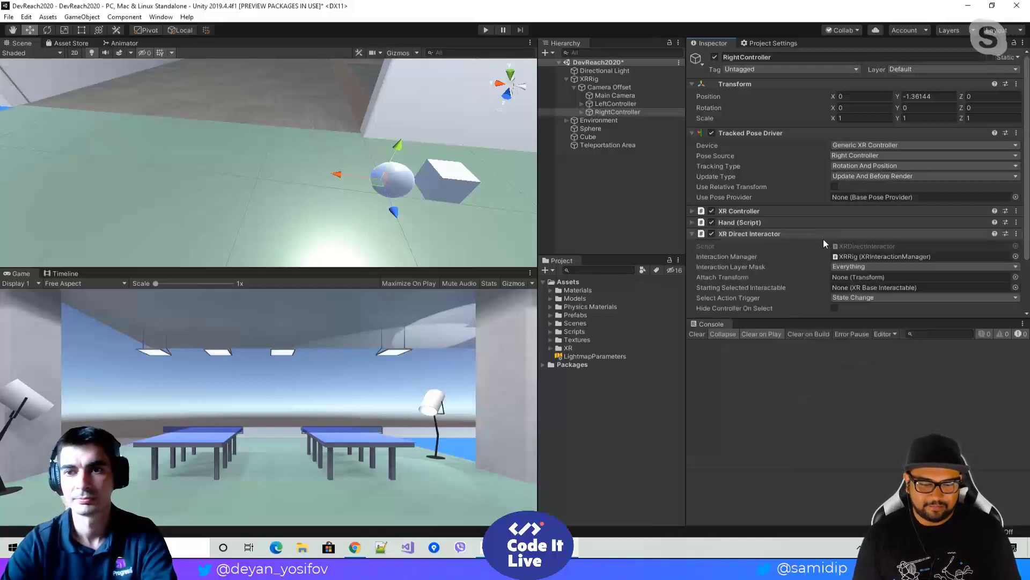
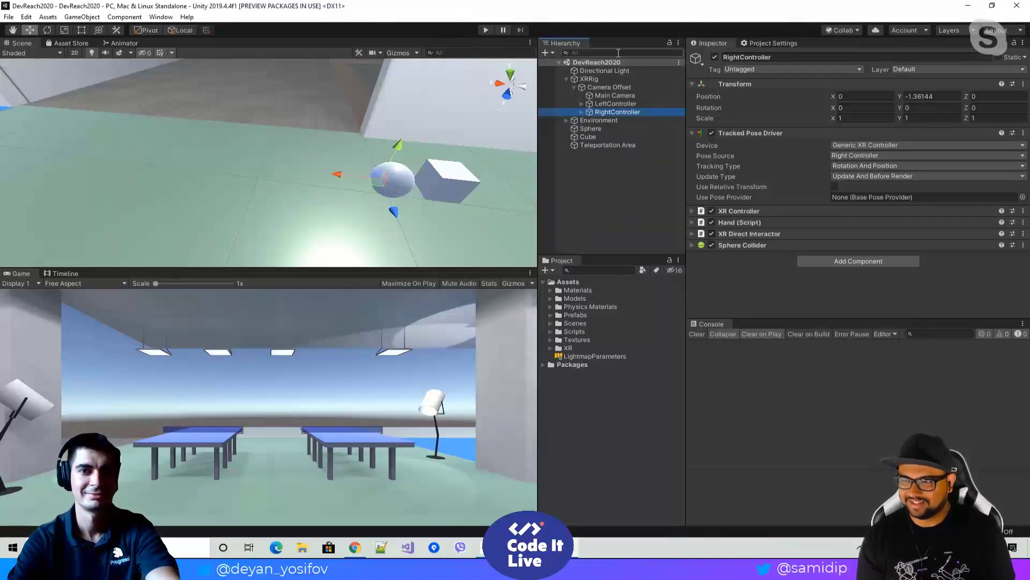
Step: Collapse the Camera Offset children, select the XRRig and look over the room around the table tennis tables
click(575, 87)
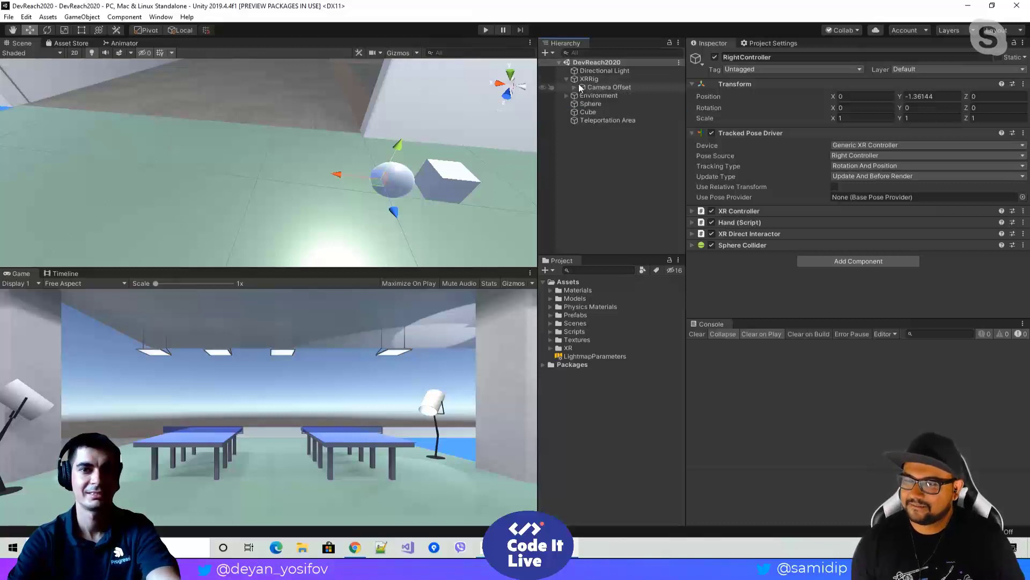
click(581, 80)
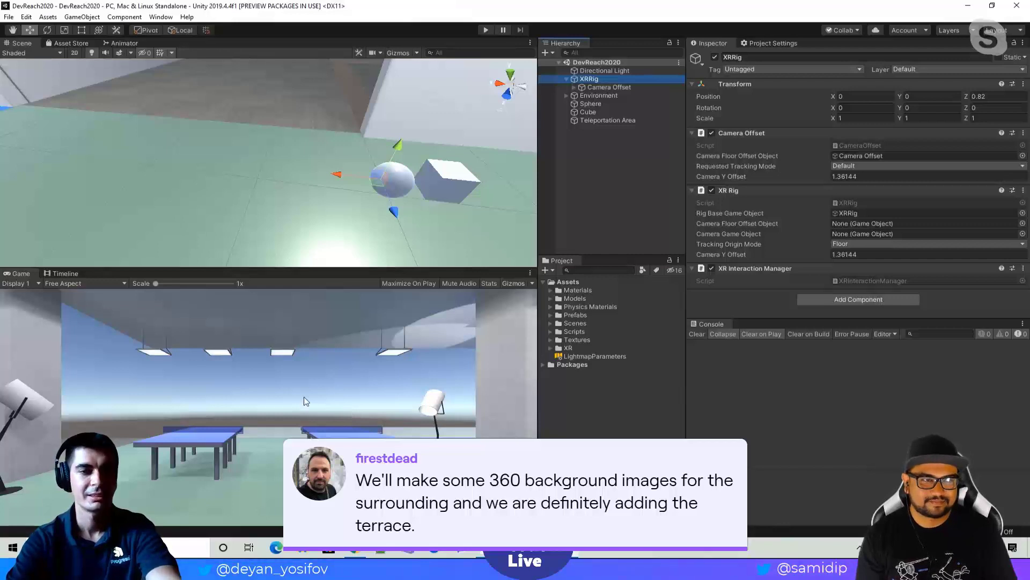
right_drag(229, 194, 481, 98)
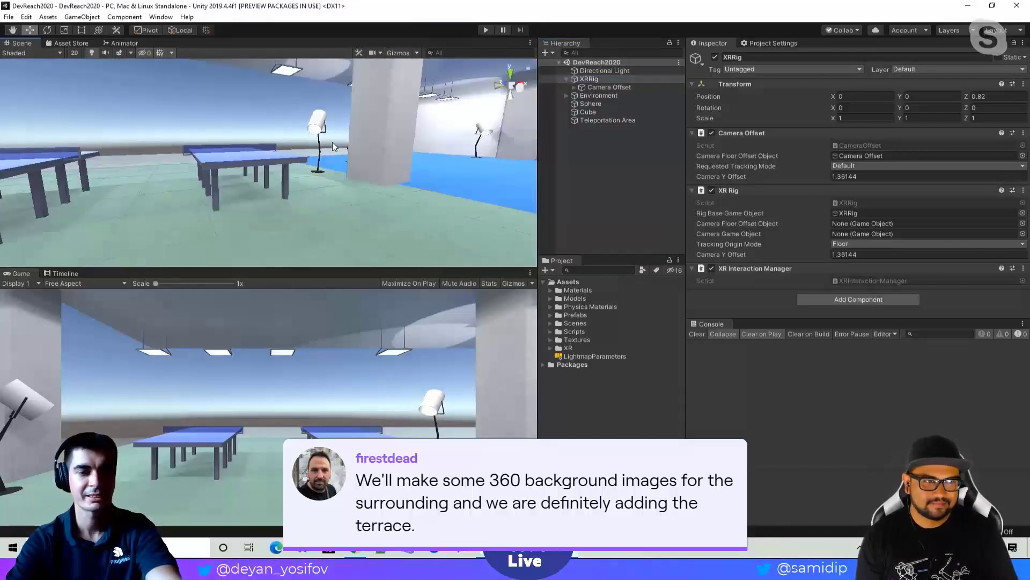
right_drag(332, 142, 614, 198)
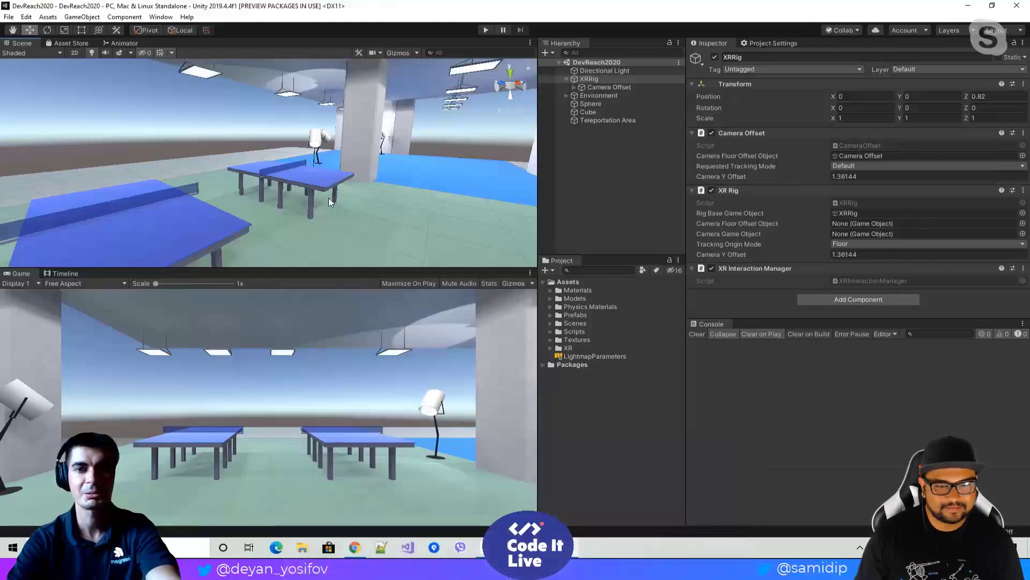
right_drag(328, 197, 429, 187)
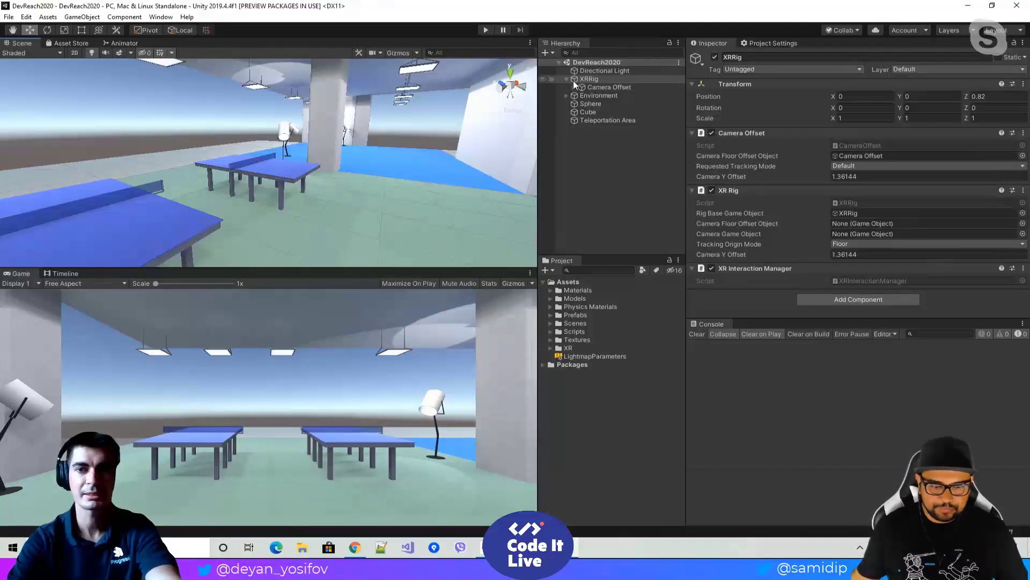
Step: Collapse the Camera Offset and XR Rig components of the XRRig, leaving XR Interaction Manager expanded
click(691, 136)
click(692, 144)
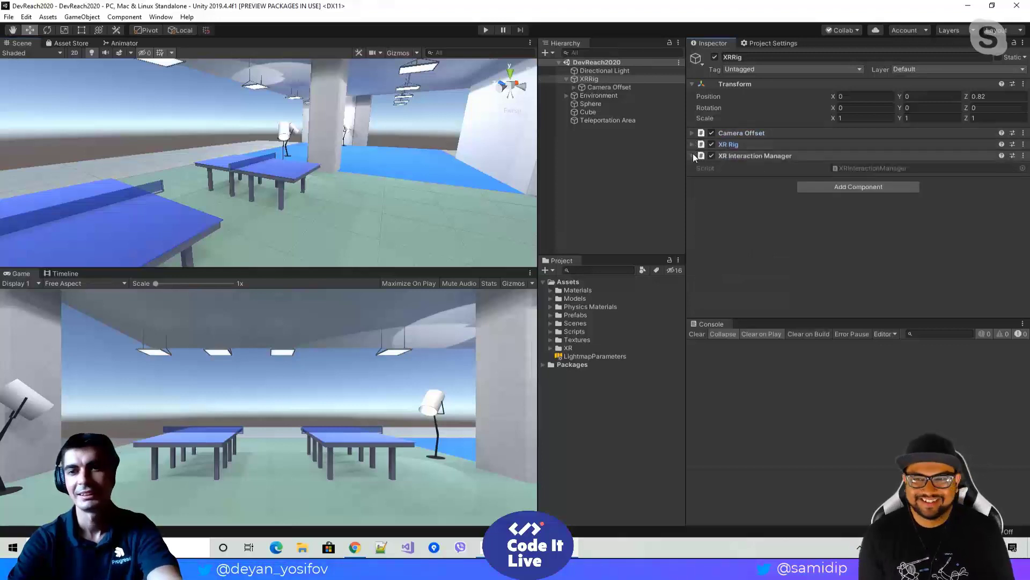
click(691, 155)
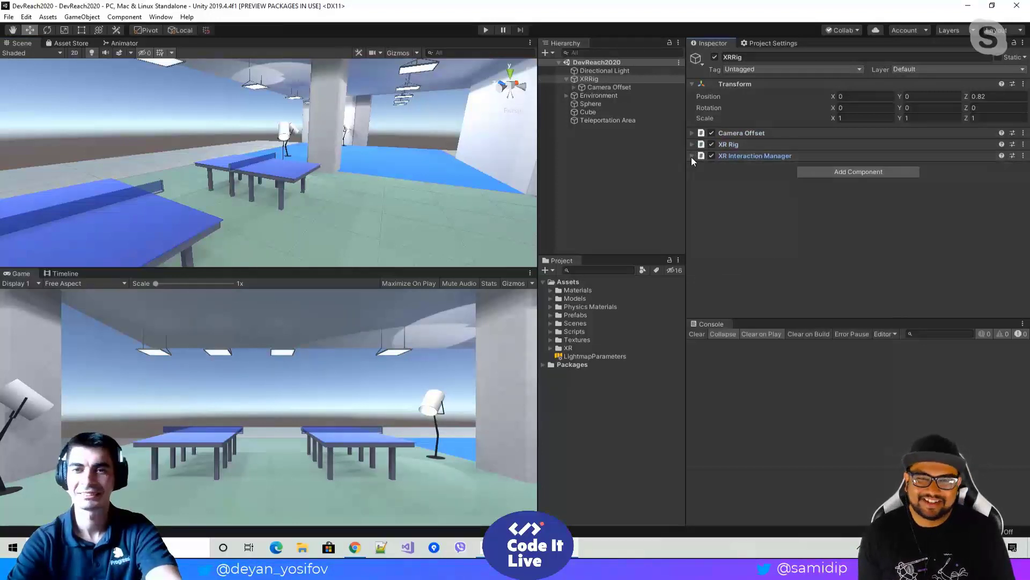
click(691, 155)
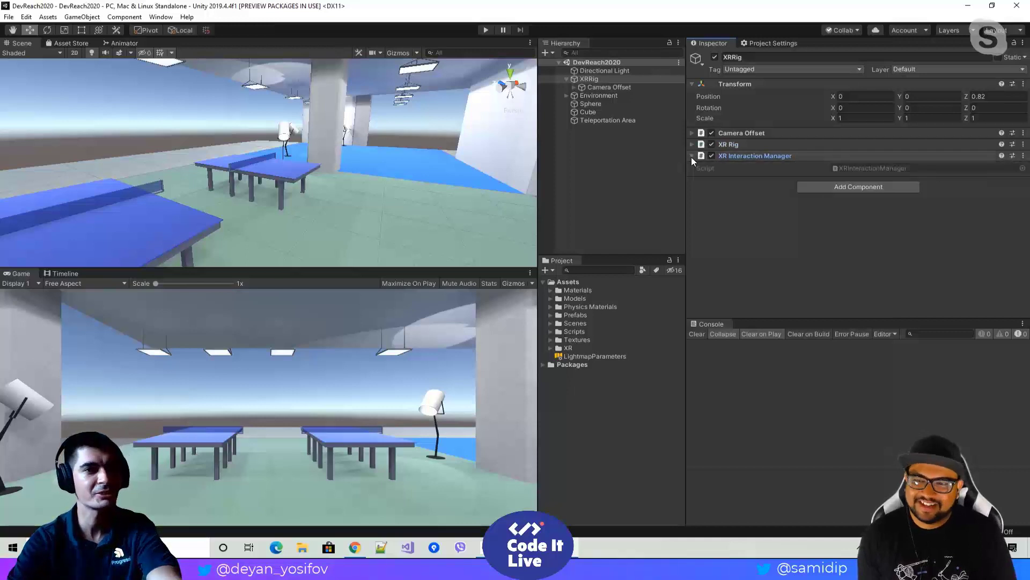
click(161, 16)
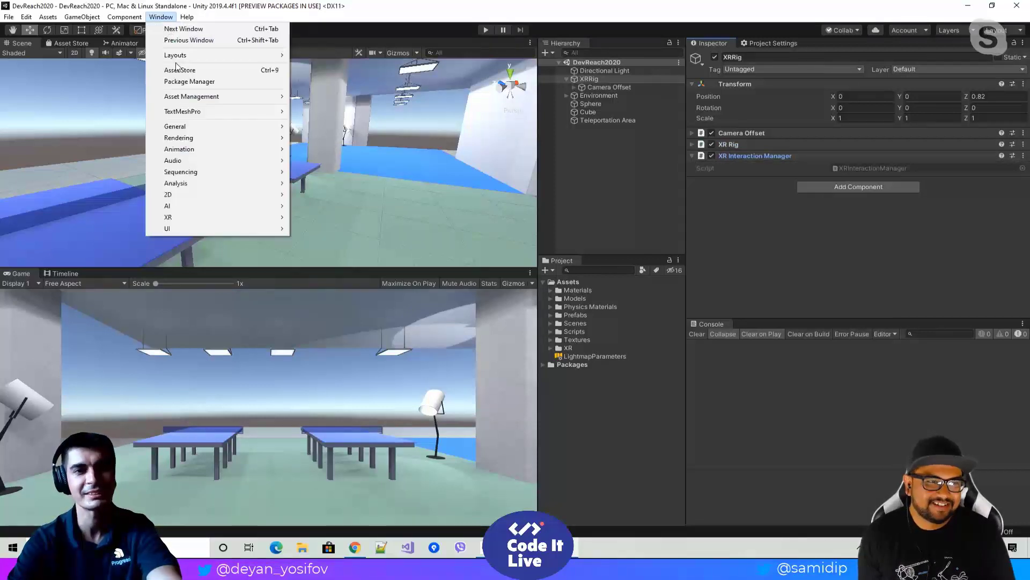
click(798, 242)
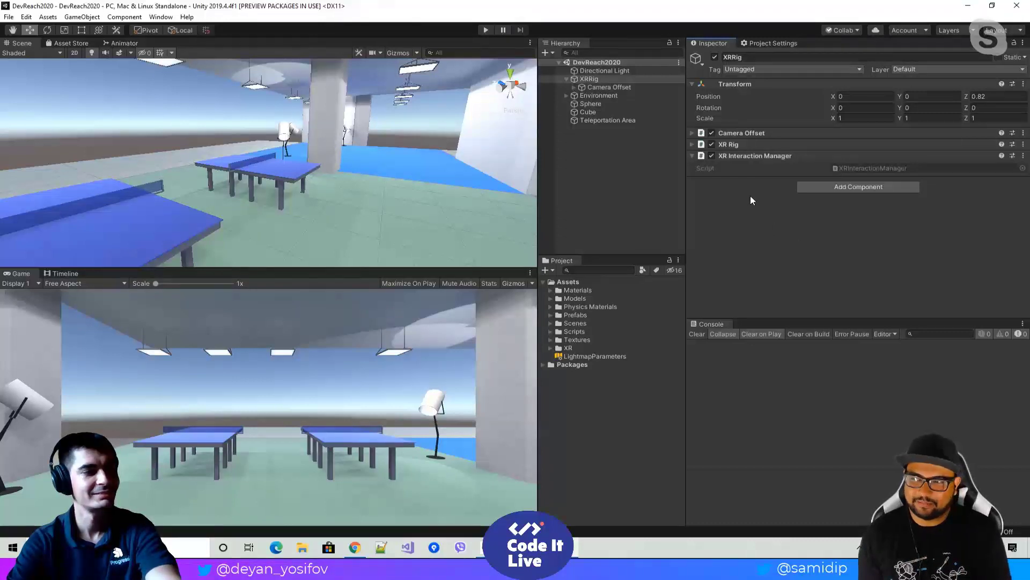
Step: Add a Locomotion System component to the XRRig and assign the XRRig object as its XR Rig reference
click(826, 186)
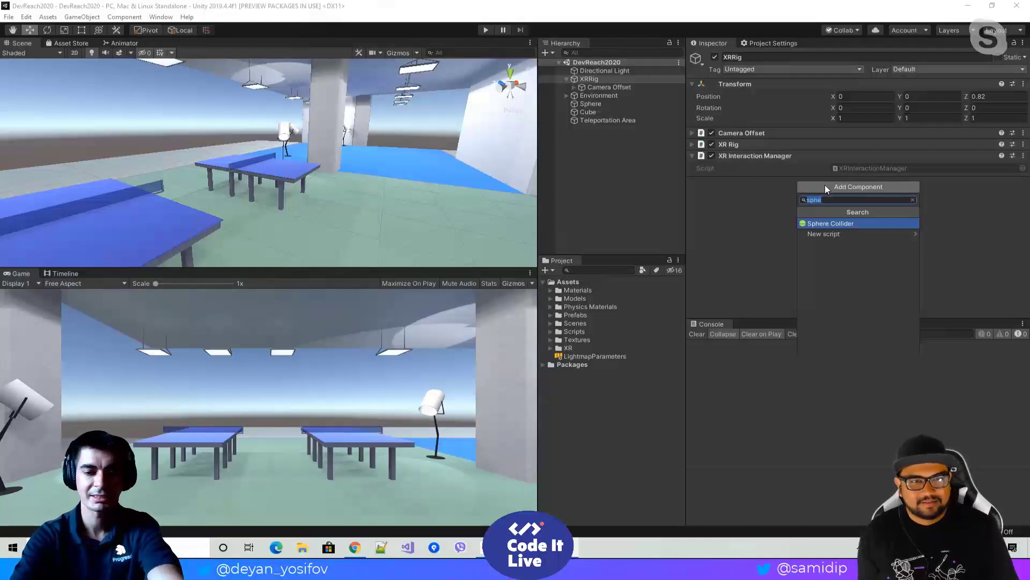
text(lp)
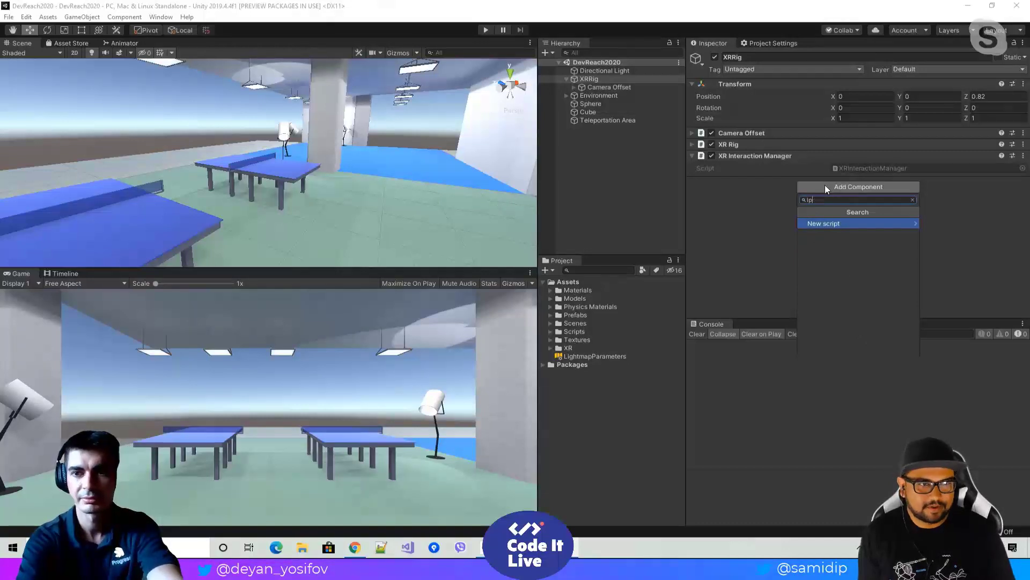
key(BackSpace)
text(oc)
key(Return)
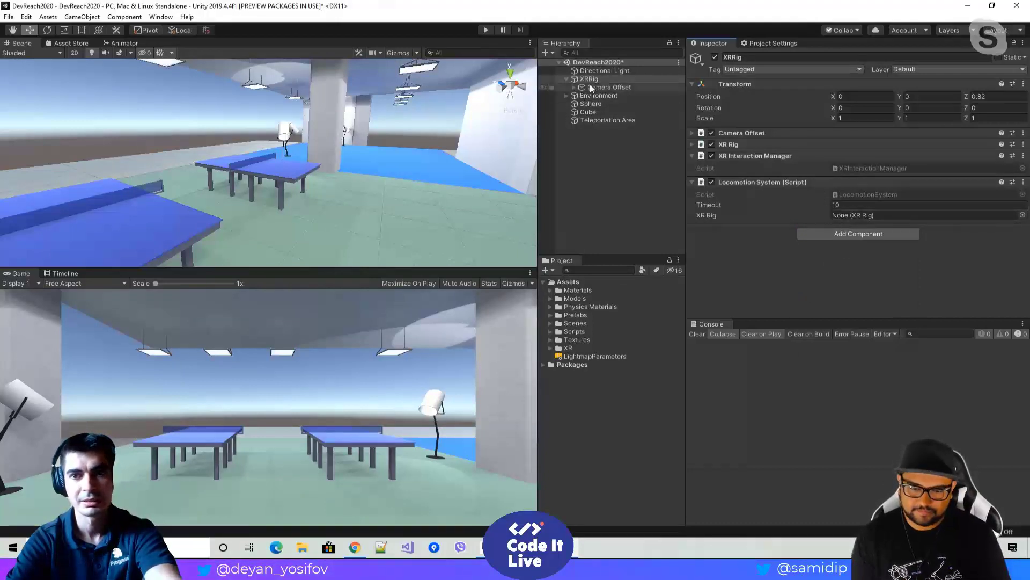
drag(591, 81, 841, 215)
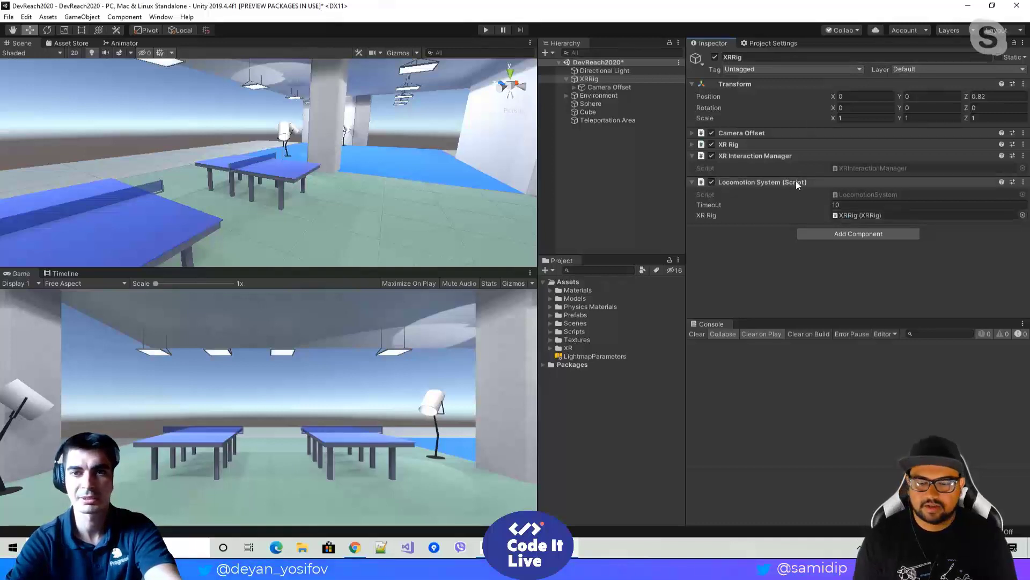
Step: Add a Teleportation Provider component to the XRRig and set its System to the rig's Locomotion System
click(693, 155)
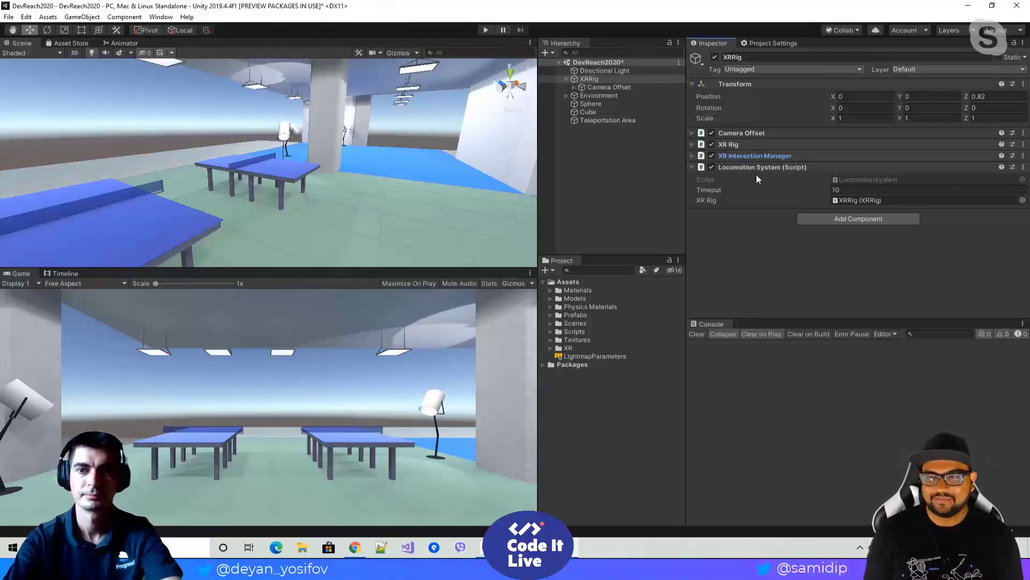
click(826, 221)
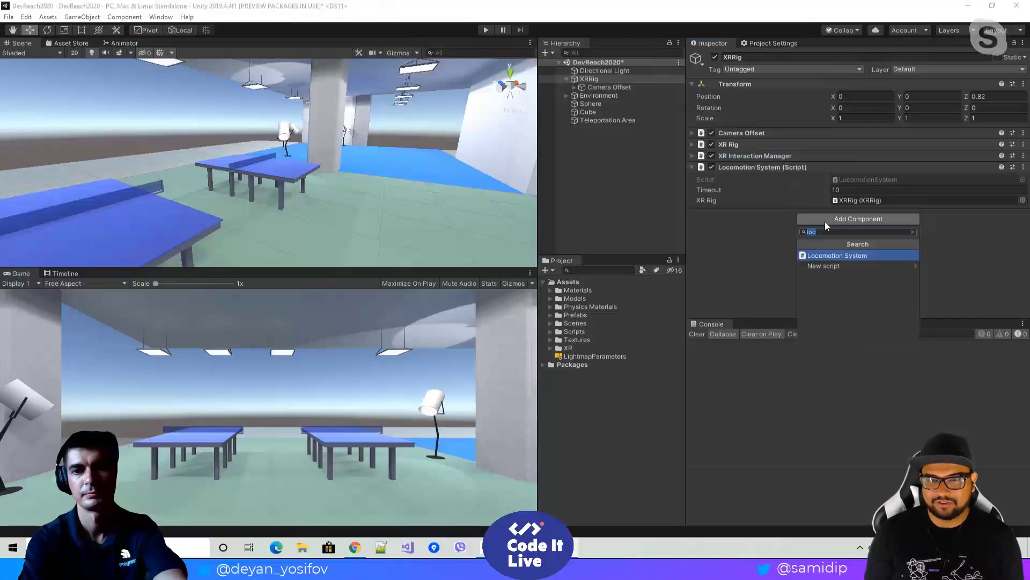
text(teleport)
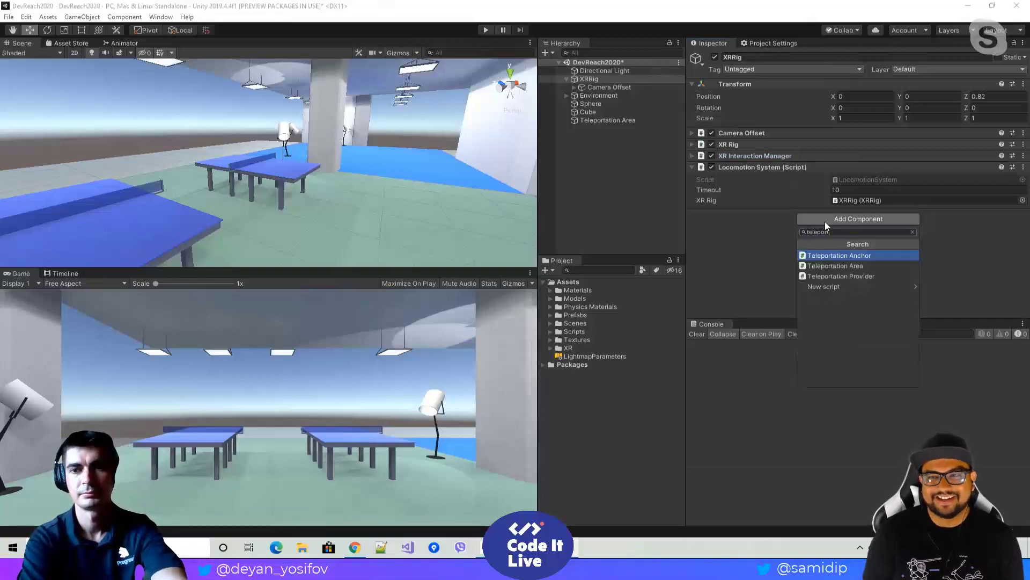
text(ation pro)
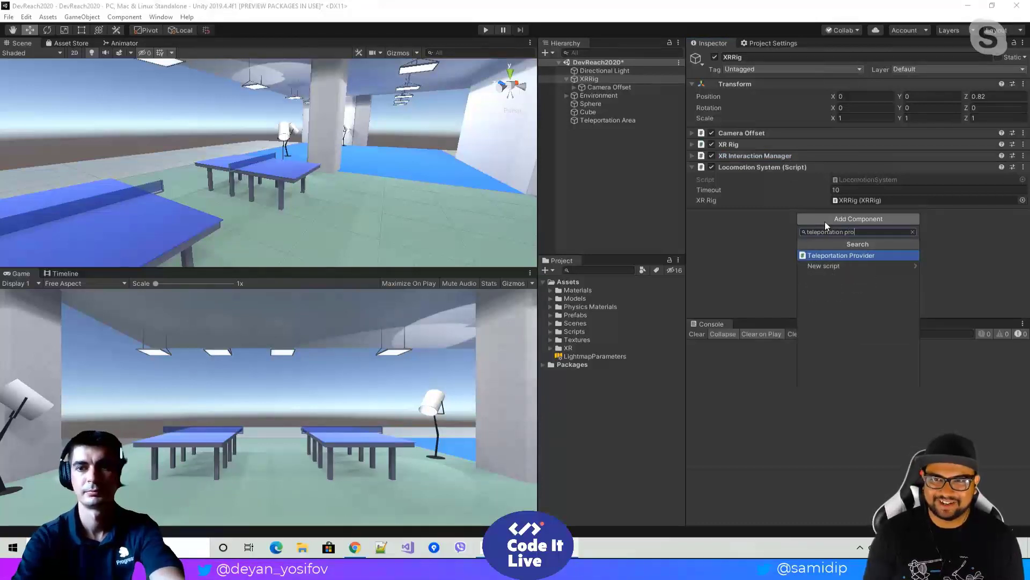
key(Return)
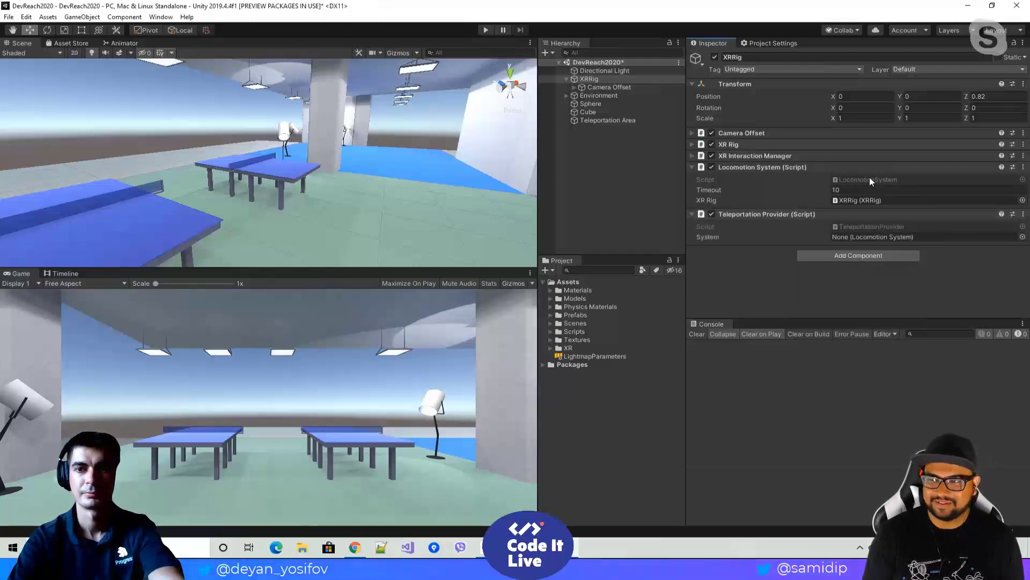
drag(795, 168, 848, 238)
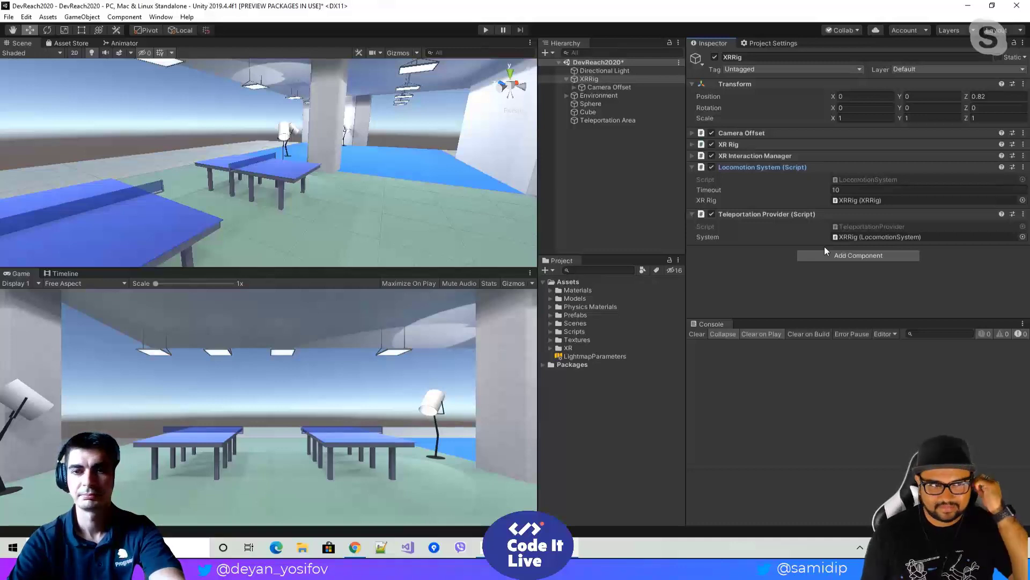
Step: Collapse the Locomotion System and Teleportation Provider components and save the scene
click(692, 167)
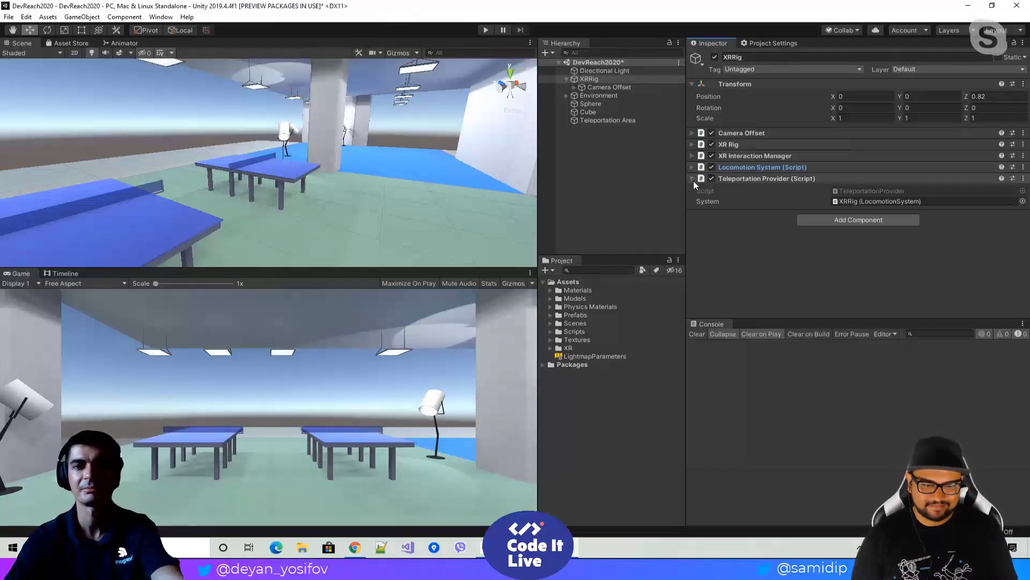
click(691, 179)
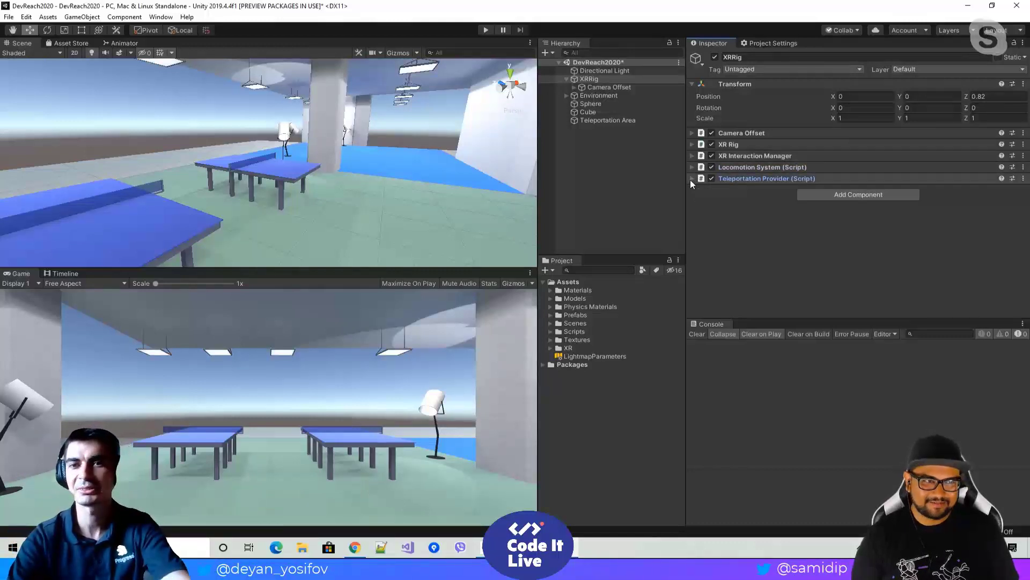
key(ctrl+s)
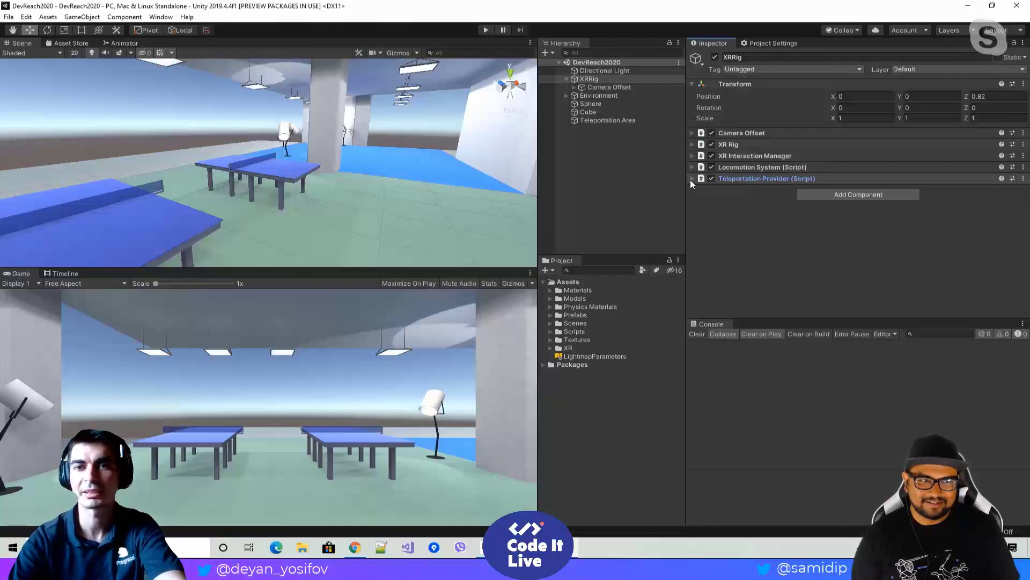
Step: Add a Snap Turn Provider component to the XRRig and set its System to the rig's Locomotion System
click(690, 178)
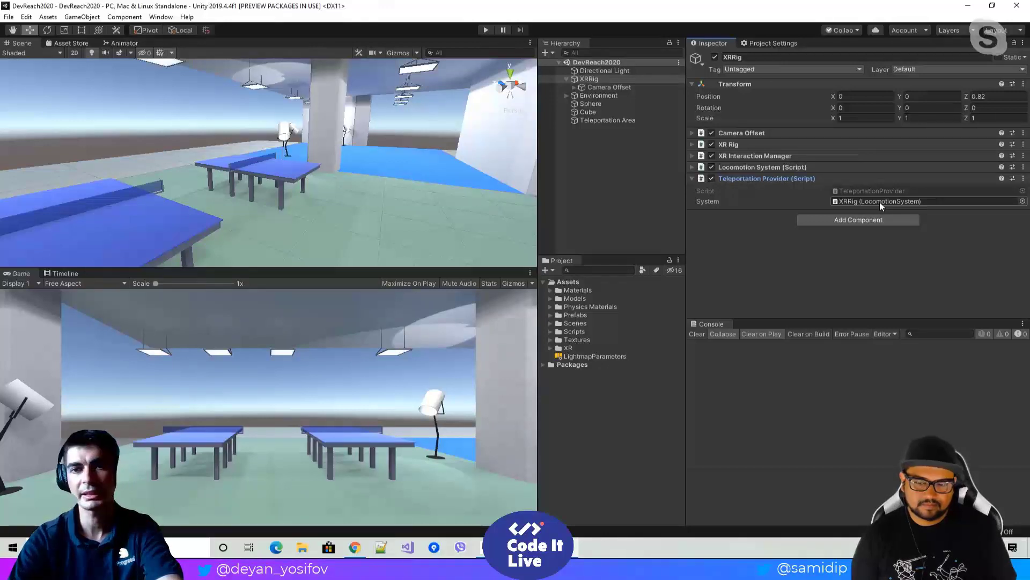
click(693, 168)
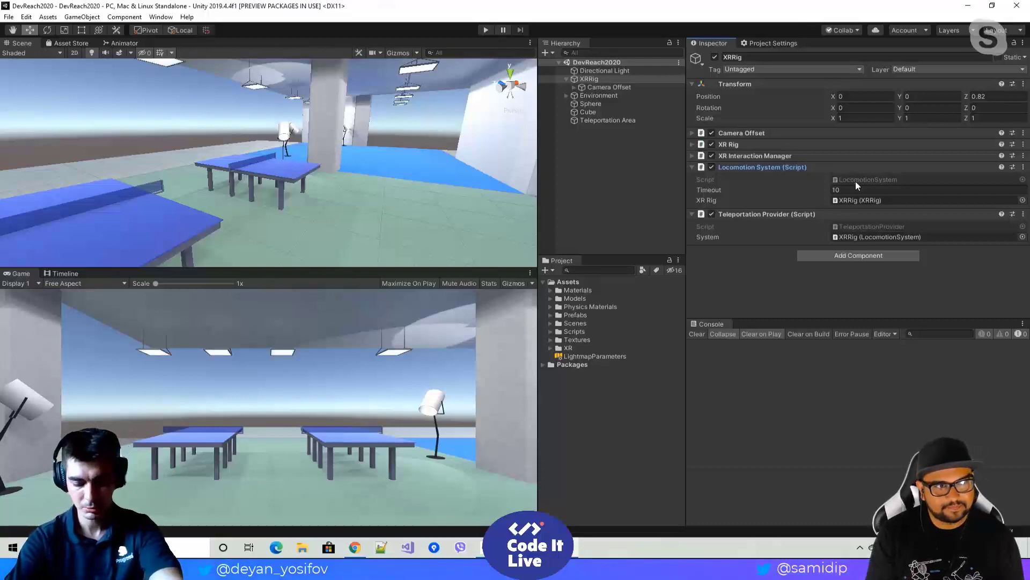
click(876, 258)
text(s)
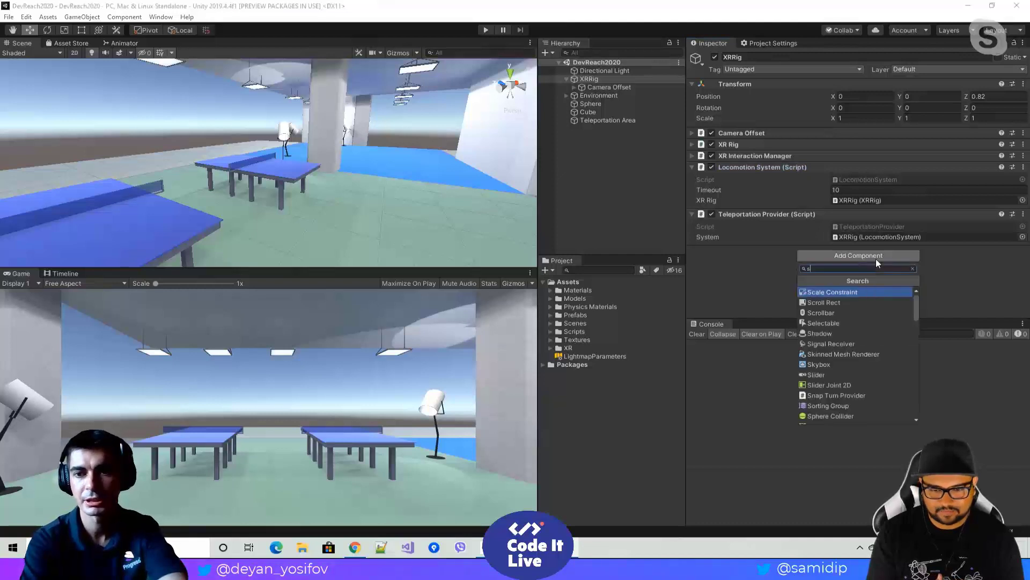
text(nap)
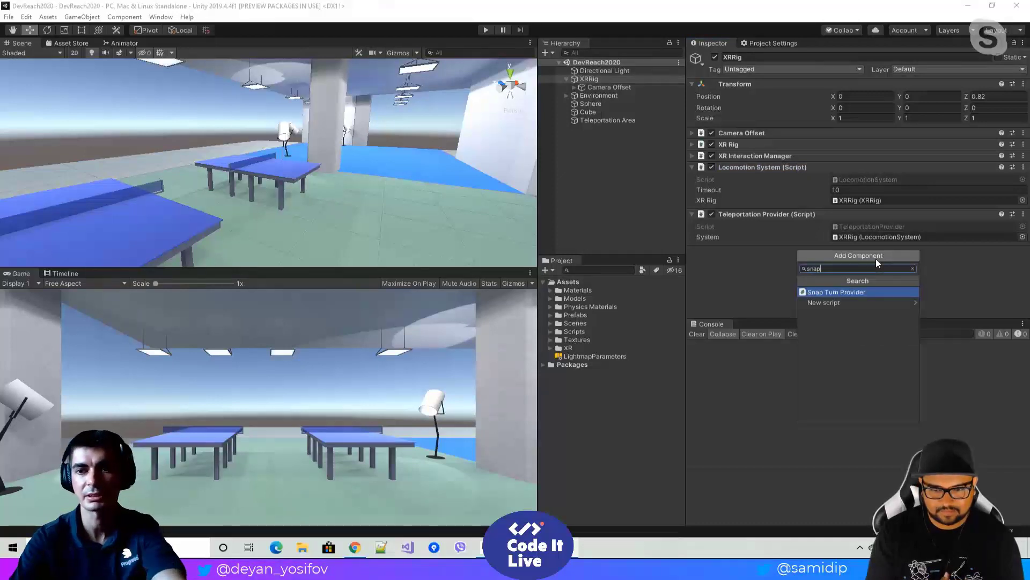
key(Return)
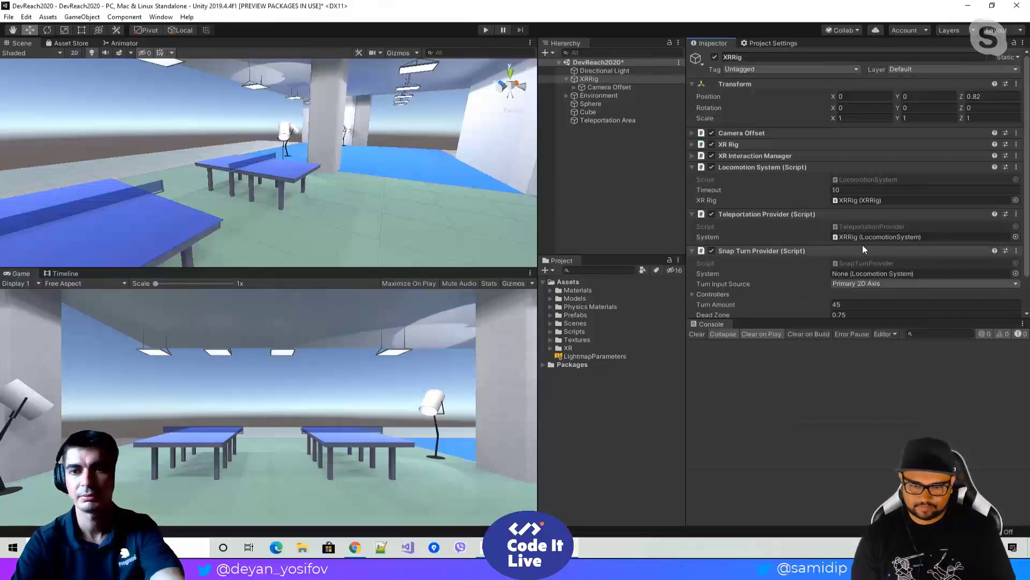
scroll(861, 245, down, 2)
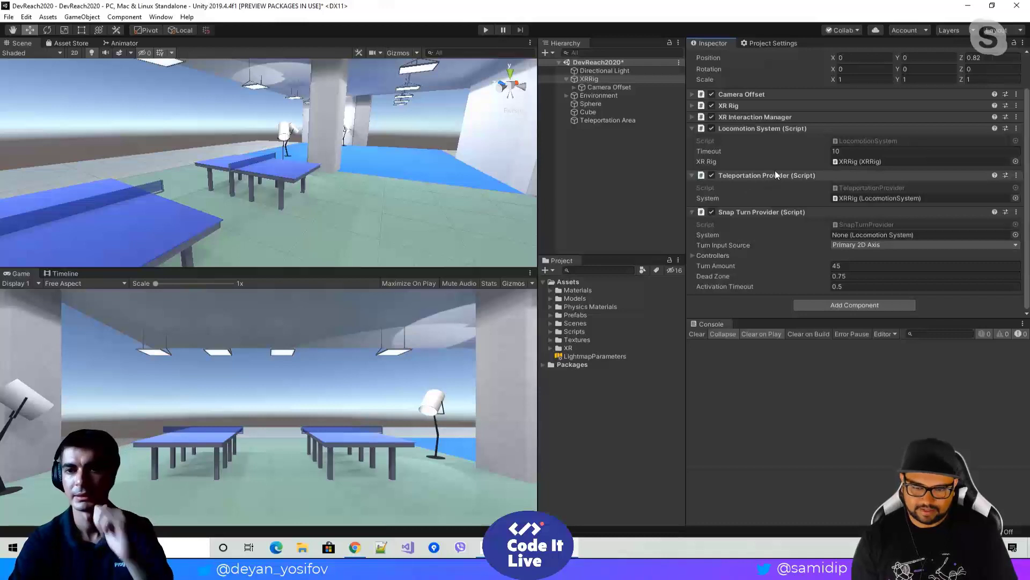
click(863, 141)
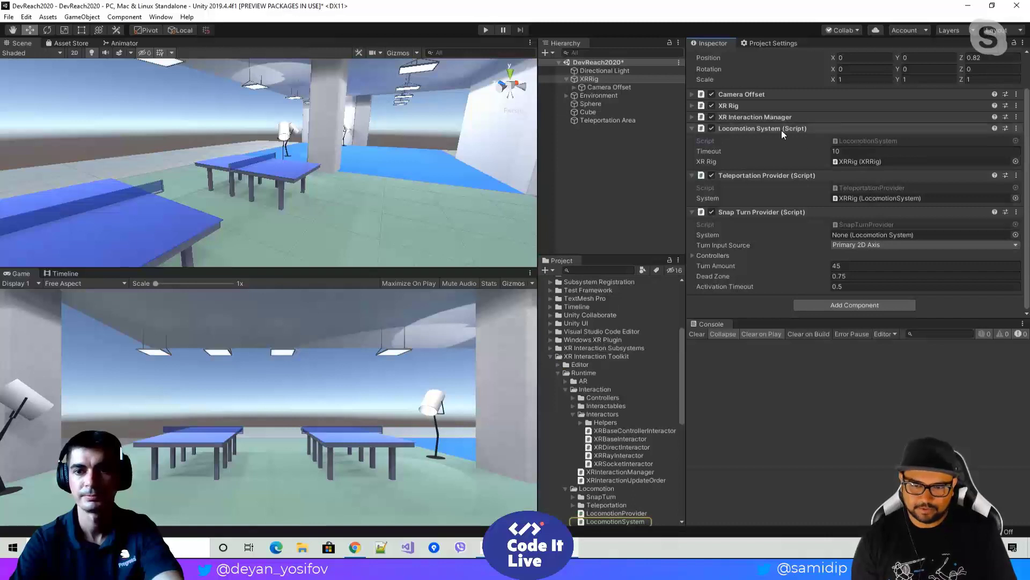
drag(781, 130, 843, 238)
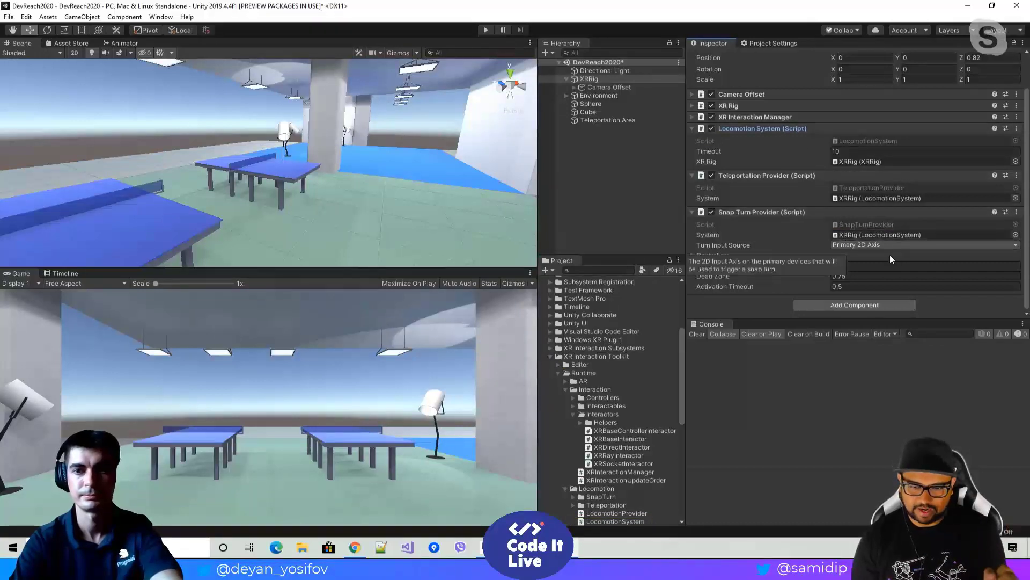
Step: Check the Snap Turn Provider's Controllers list and save the scene
click(693, 257)
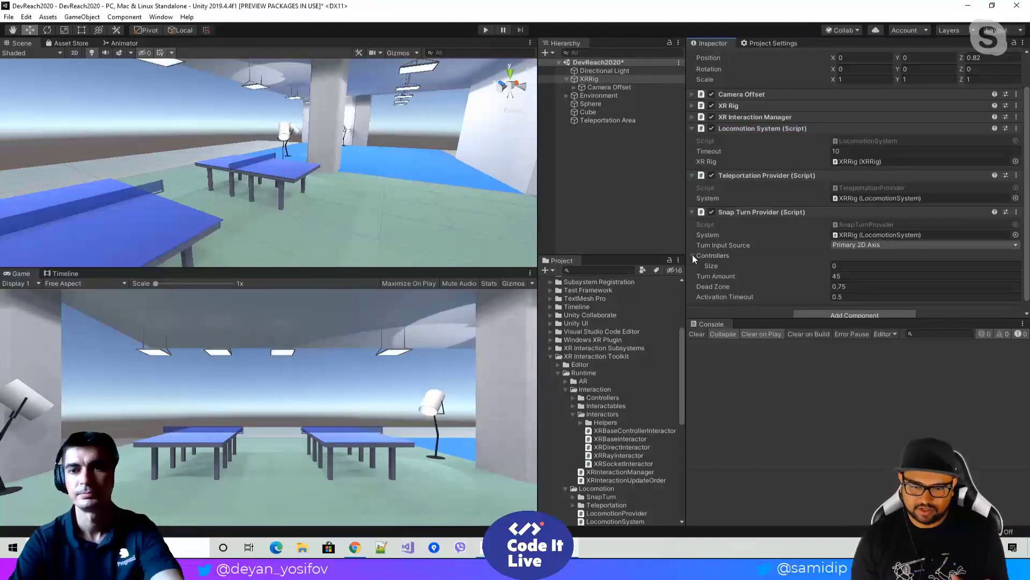
click(693, 255)
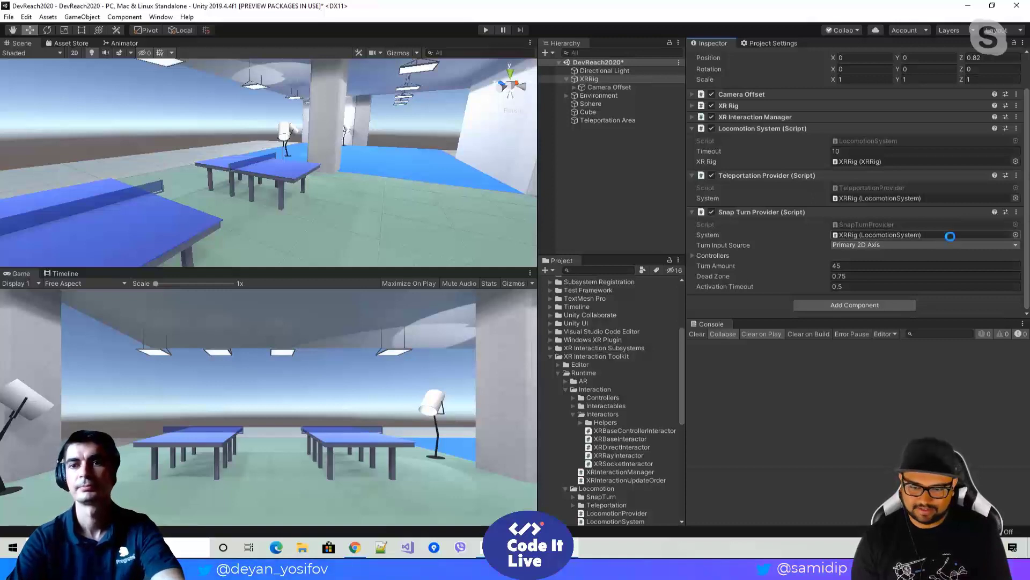
key(ctrl+s)
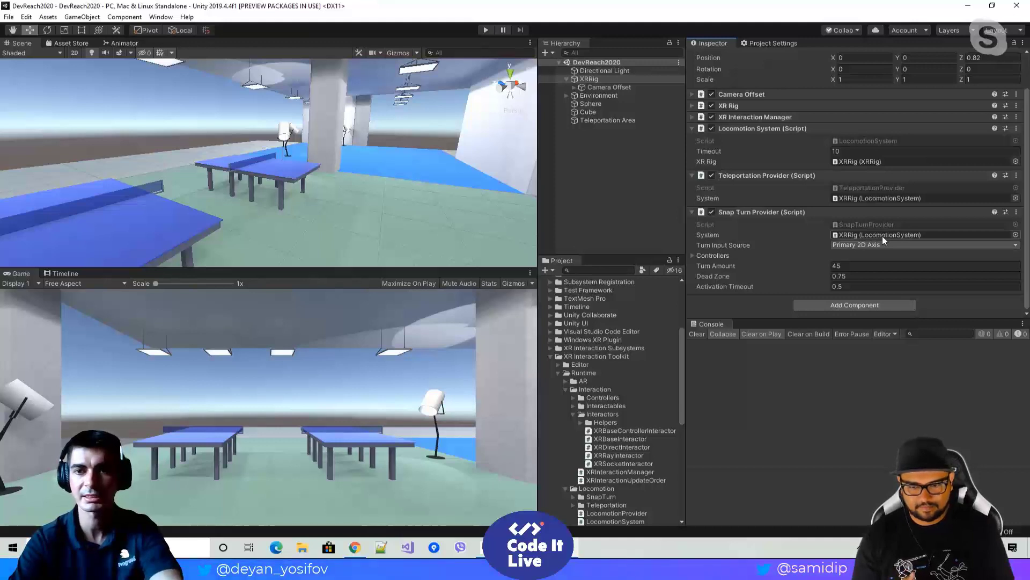
Step: Collapse the Teleportation Provider component and expand the Controllers list of the Snap Turn Provider
click(773, 175)
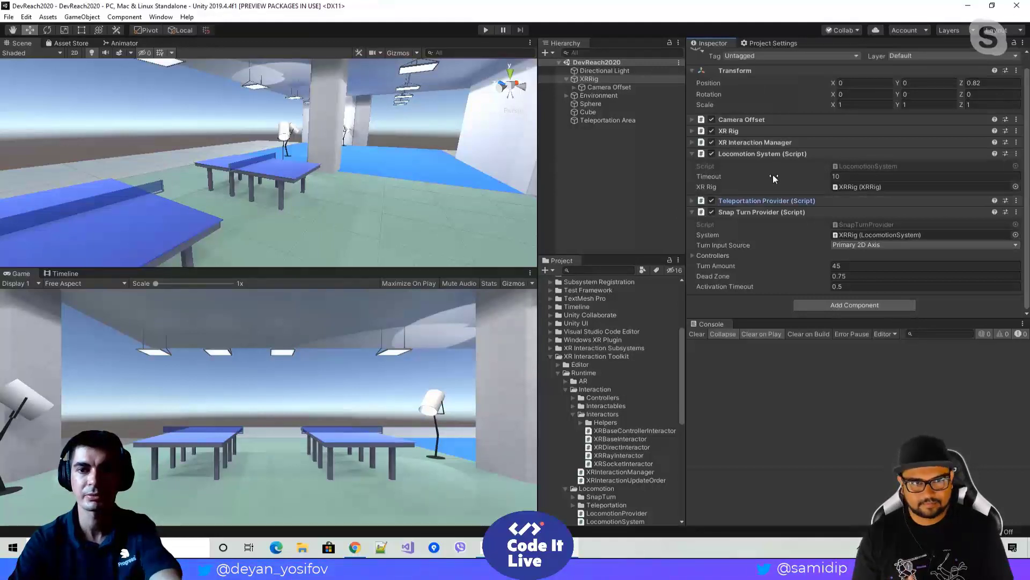
click(749, 213)
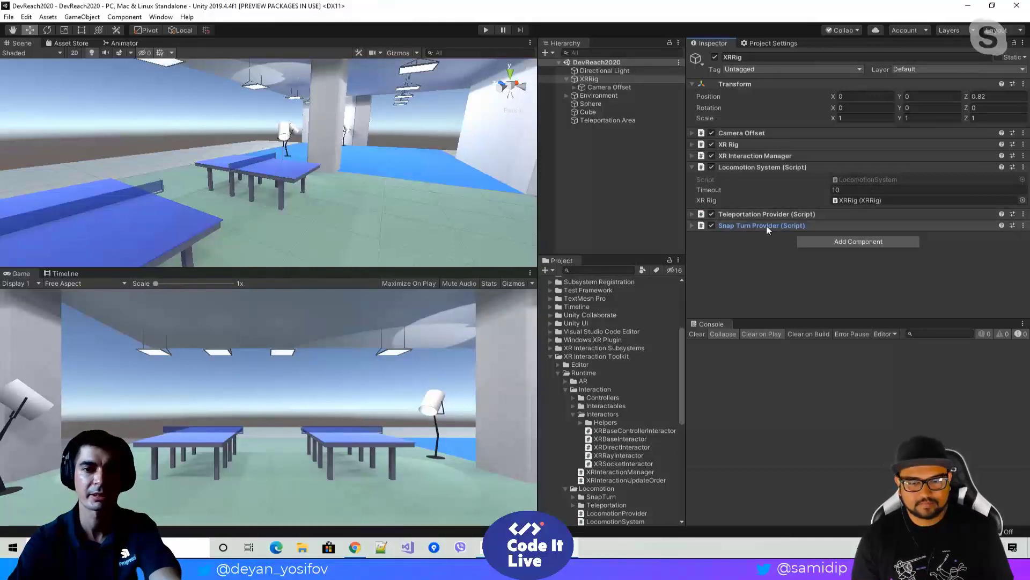
click(691, 226)
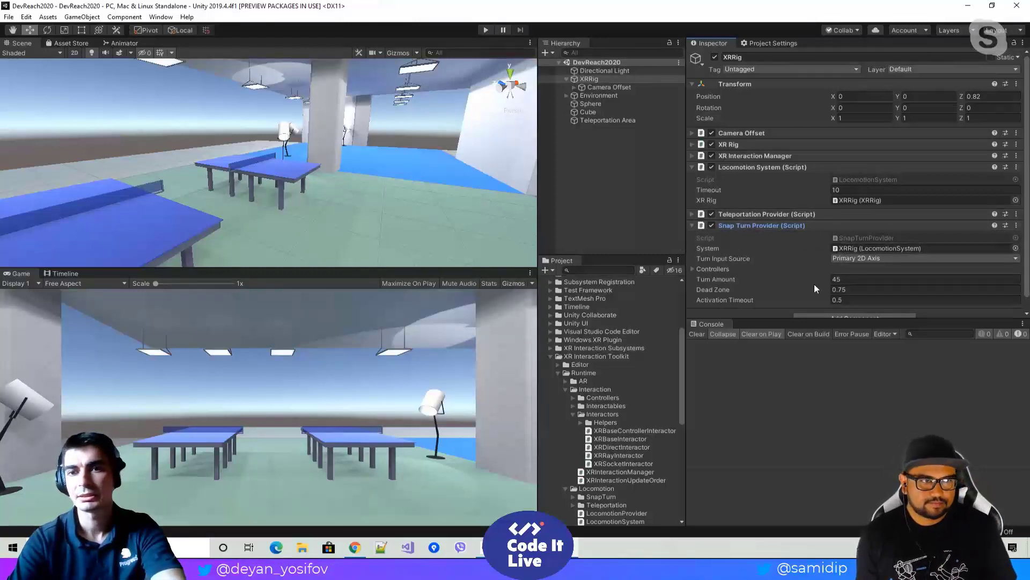
click(692, 270)
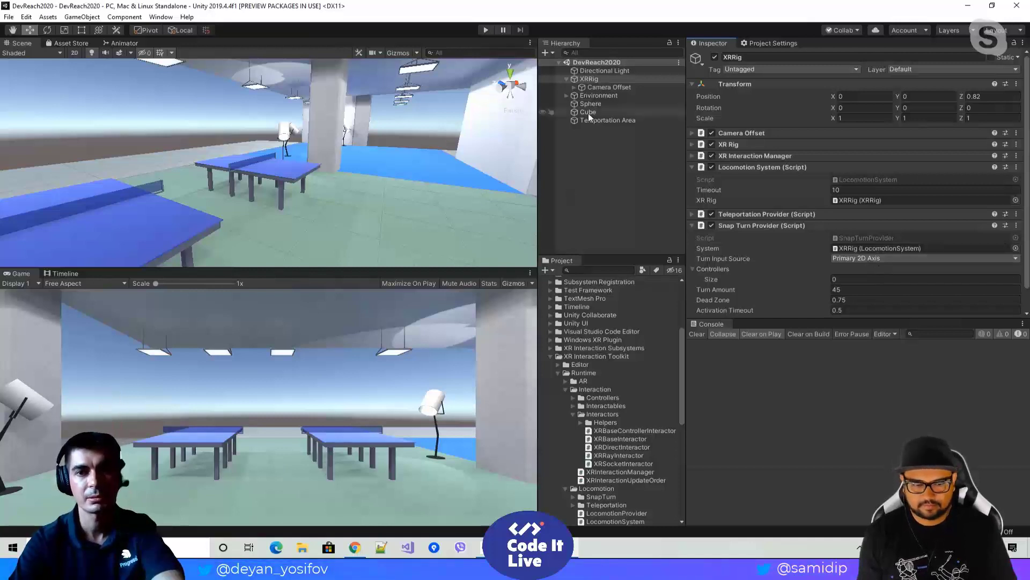
Step: Expand the XRRig's Camera Offset, inspect its LeftController and RightController components, and return to the XRRig's settings
click(573, 88)
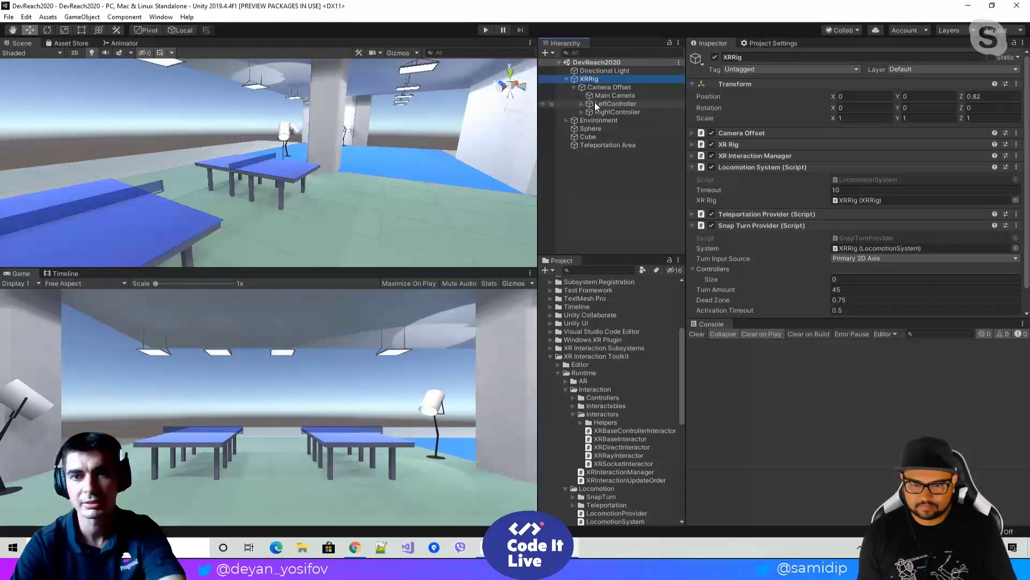
click(596, 103)
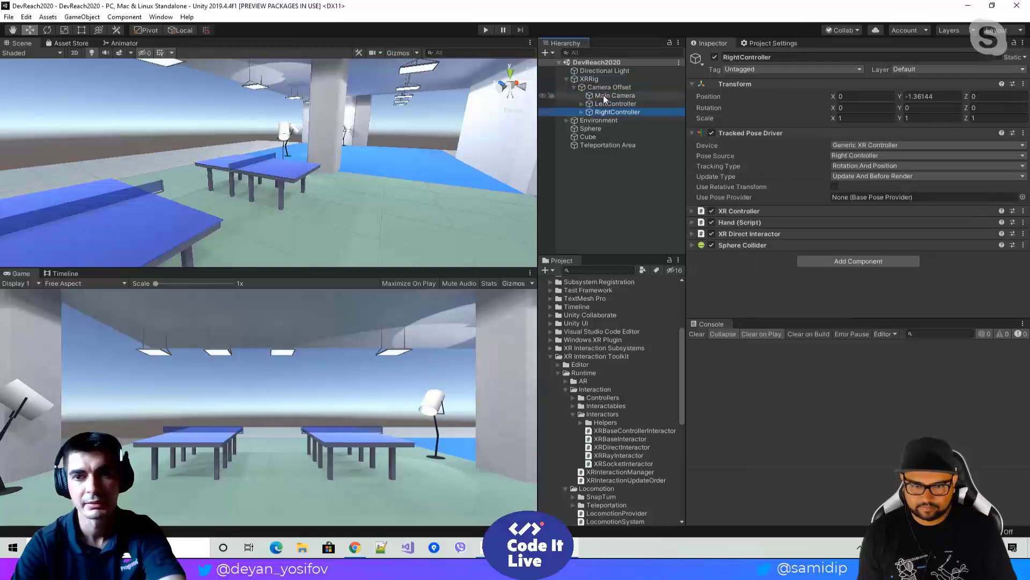
click(602, 89)
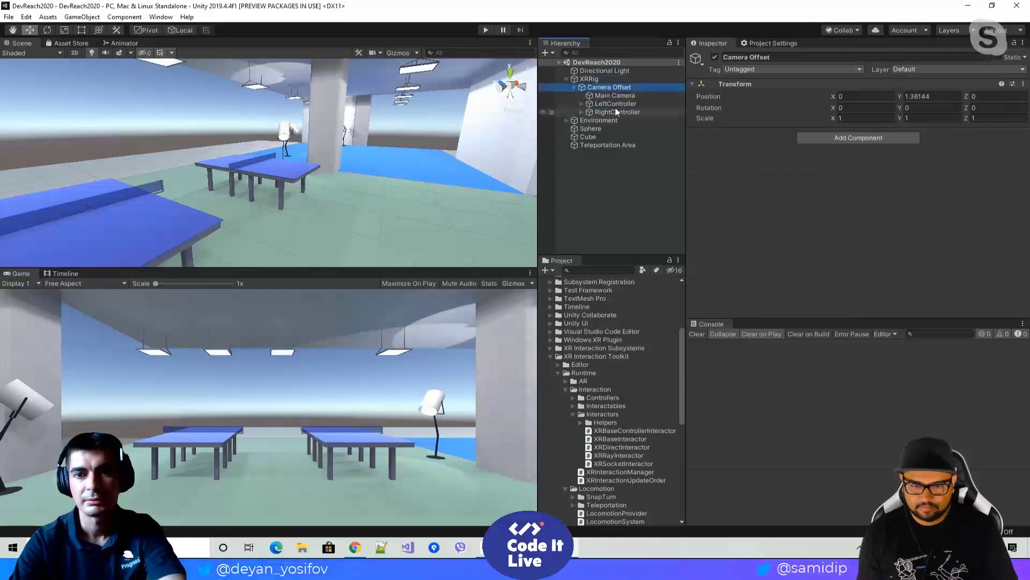
click(614, 105)
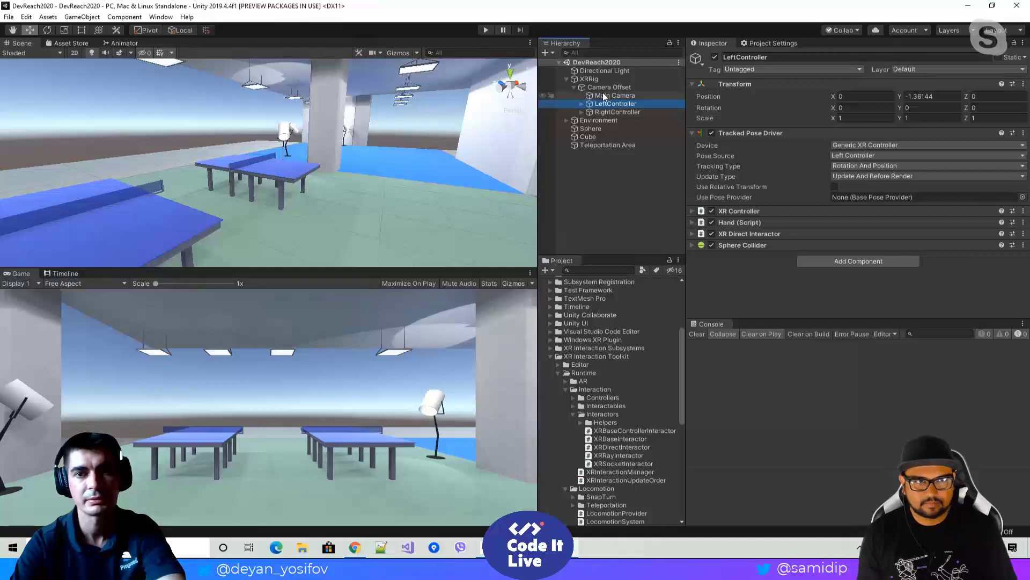
click(588, 80)
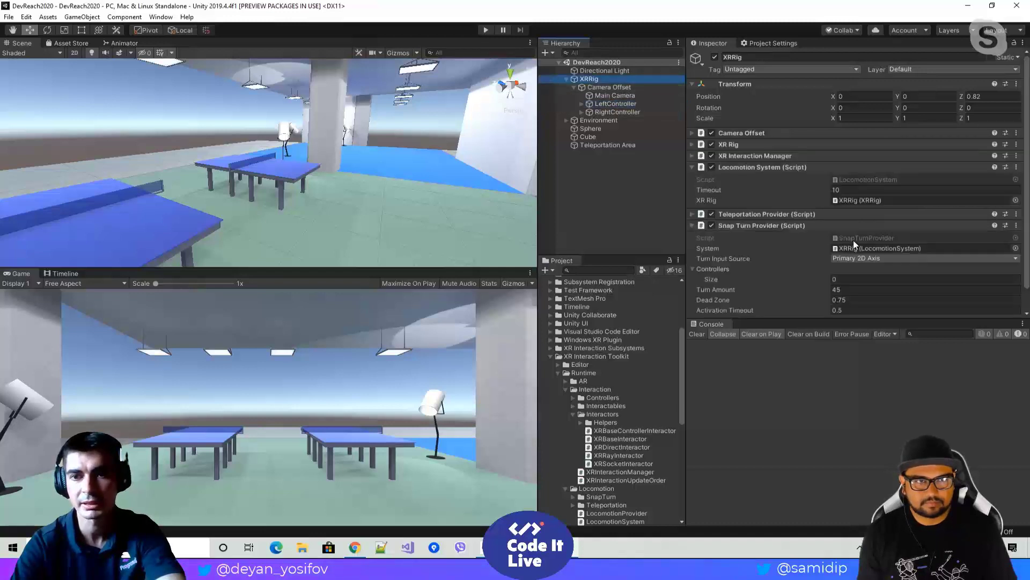
Step: Set the size of the Snap Turn Provider's Controllers list to 2 and expand its element slots
scroll(854, 240, down, 2)
click(839, 256)
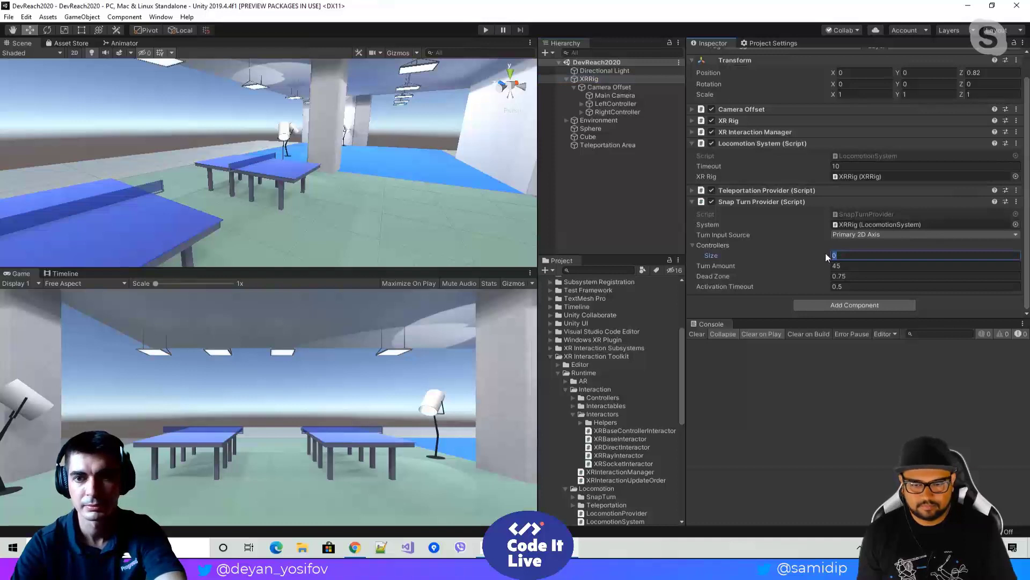
click(726, 244)
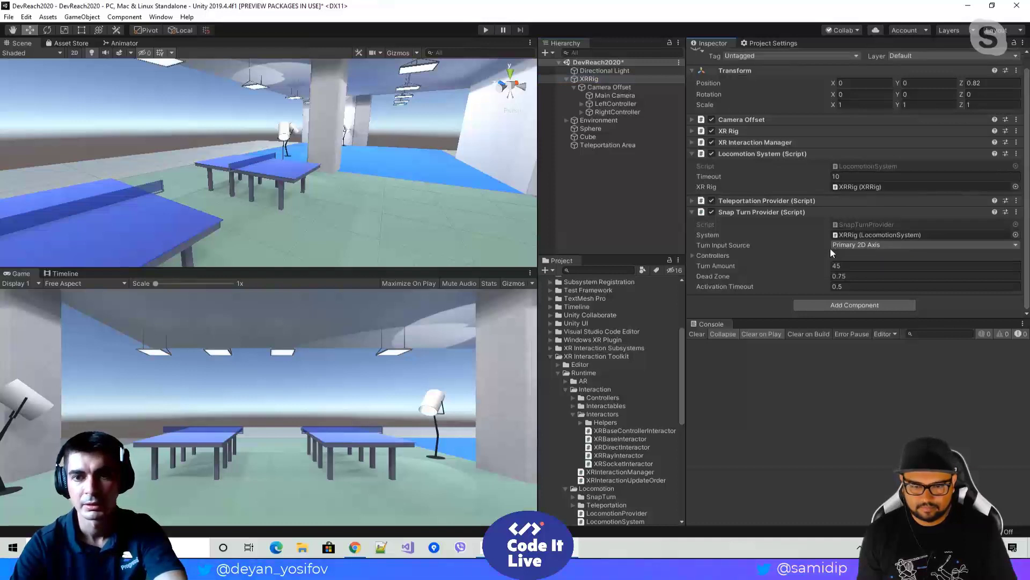
click(694, 255)
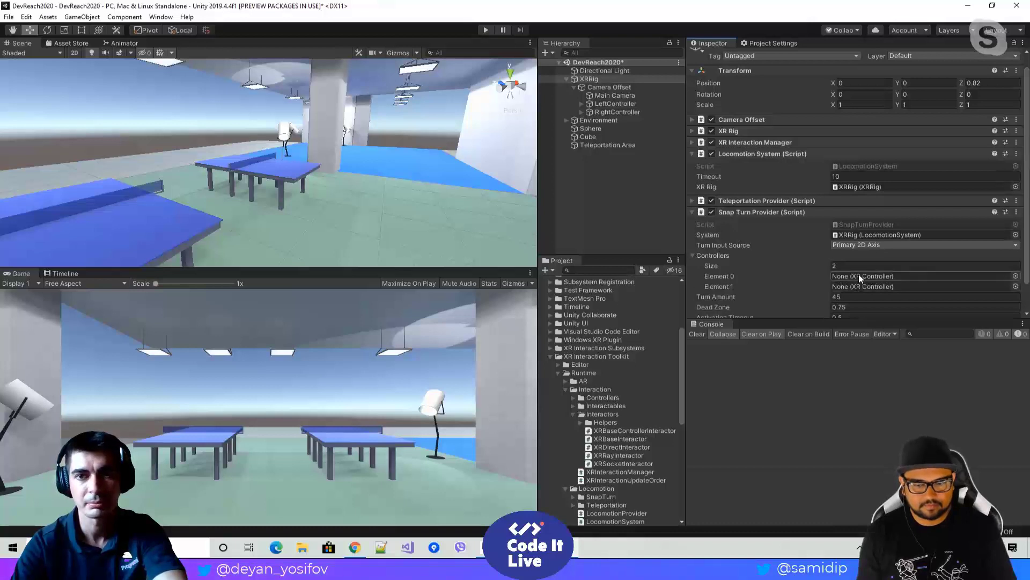
Step: Assign LeftController to Element 0 and RightController to Element 1 of the Snap Turn Provider's Controllers list, and save the scene
drag(615, 104, 848, 276)
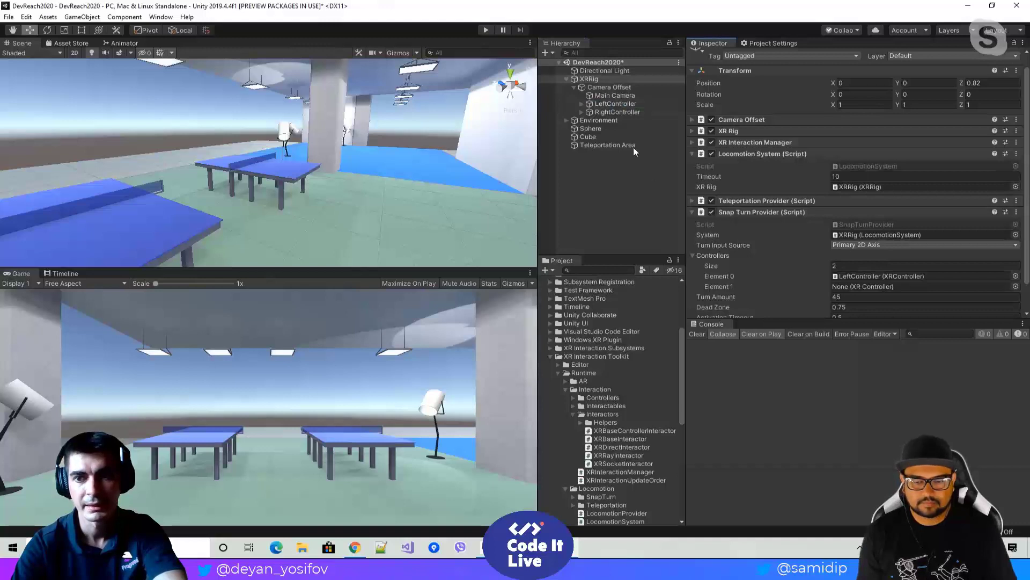
drag(617, 113, 871, 286)
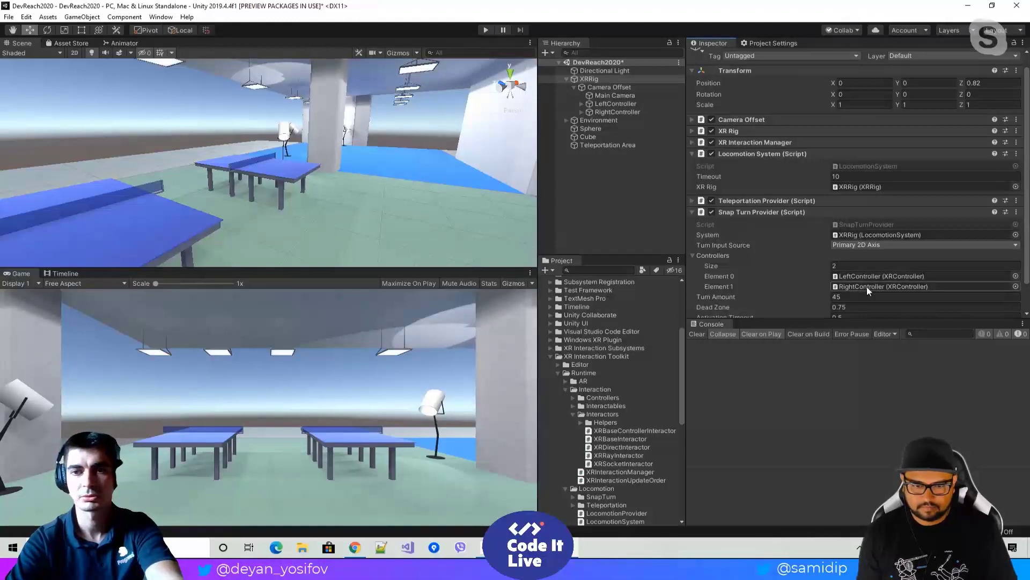
key(ctrl+s)
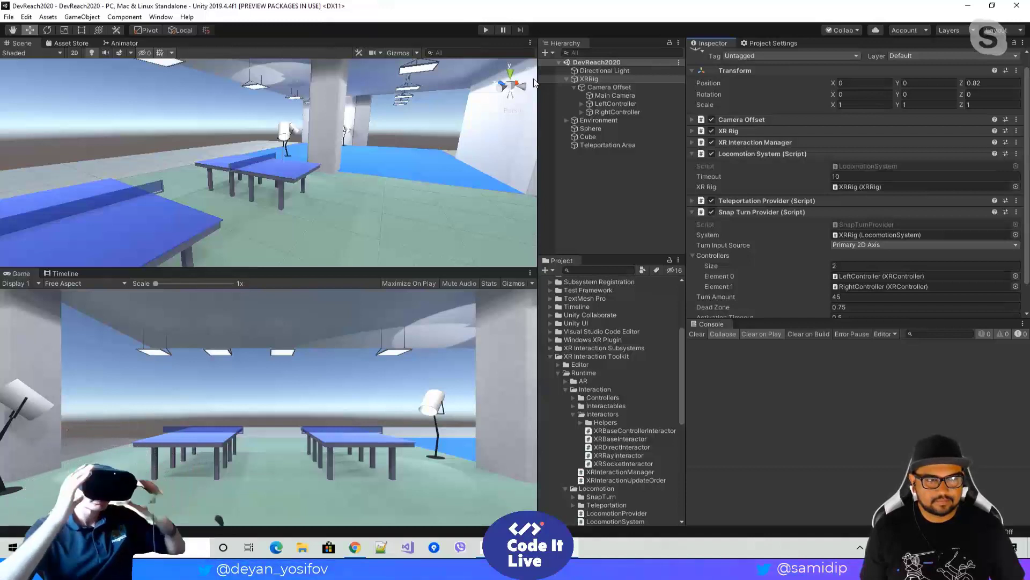
Step: Run the scene in play mode to test snap turning, stop it, and review the Snap Turn Provider settings
click(485, 30)
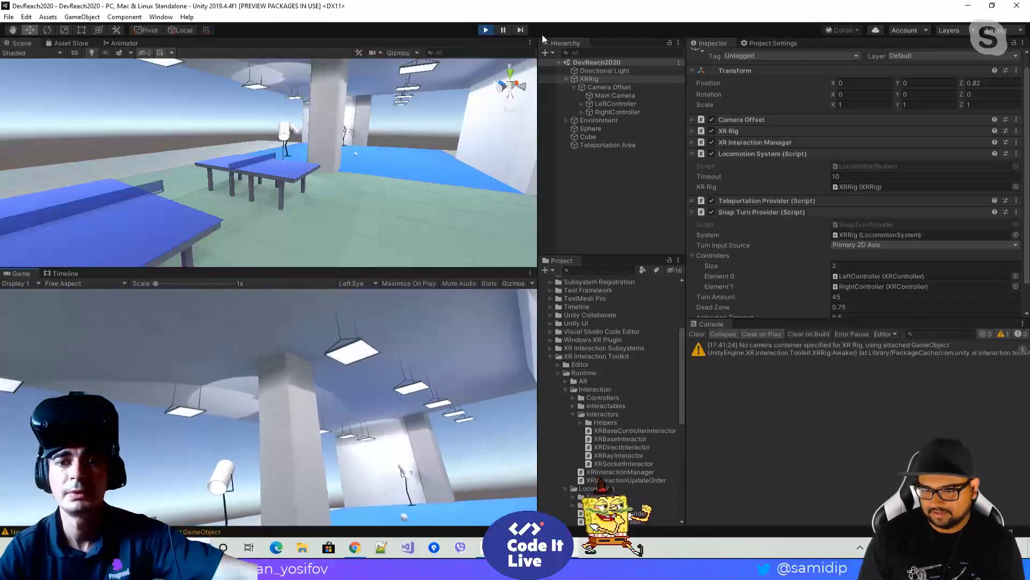
click(487, 31)
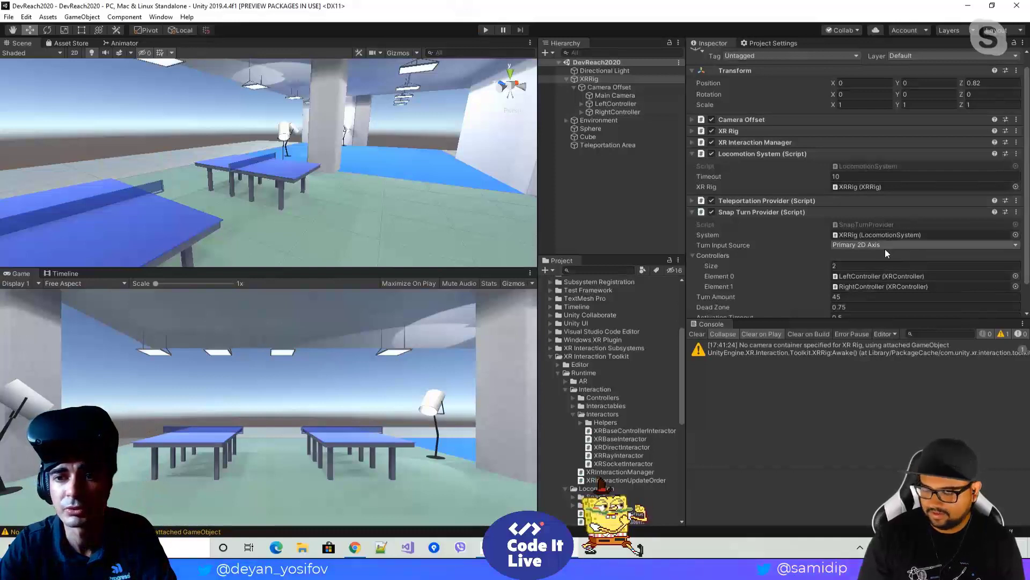
scroll(884, 249, down, 2)
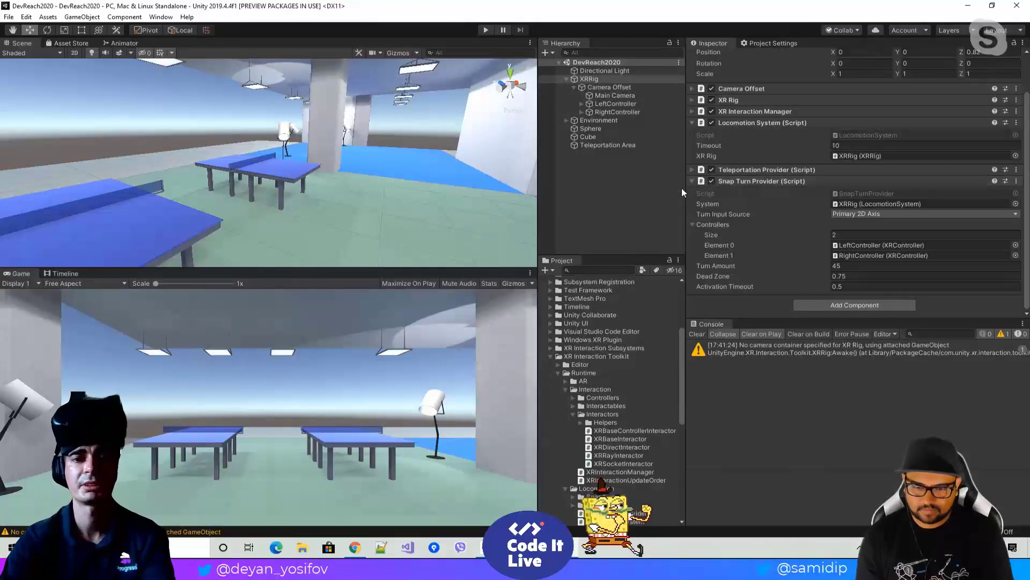
Step: Clear the console messages and select the LeftController object
click(591, 104)
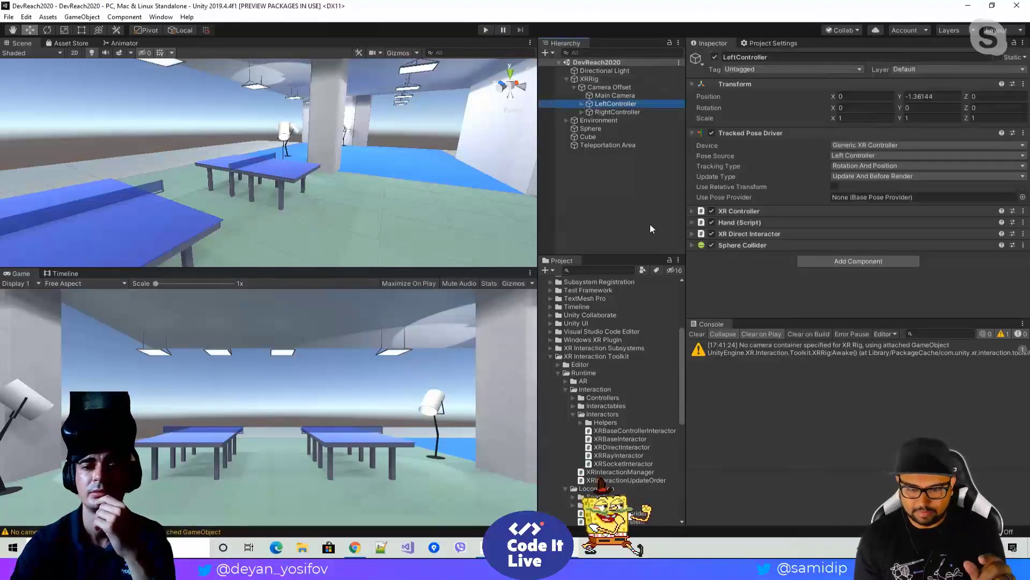
click(698, 333)
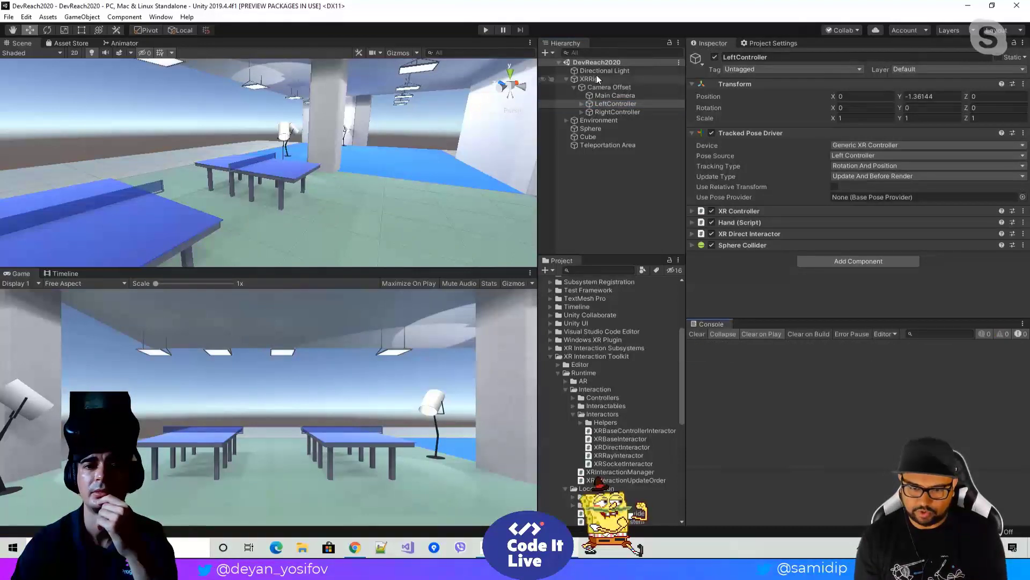
click(609, 111)
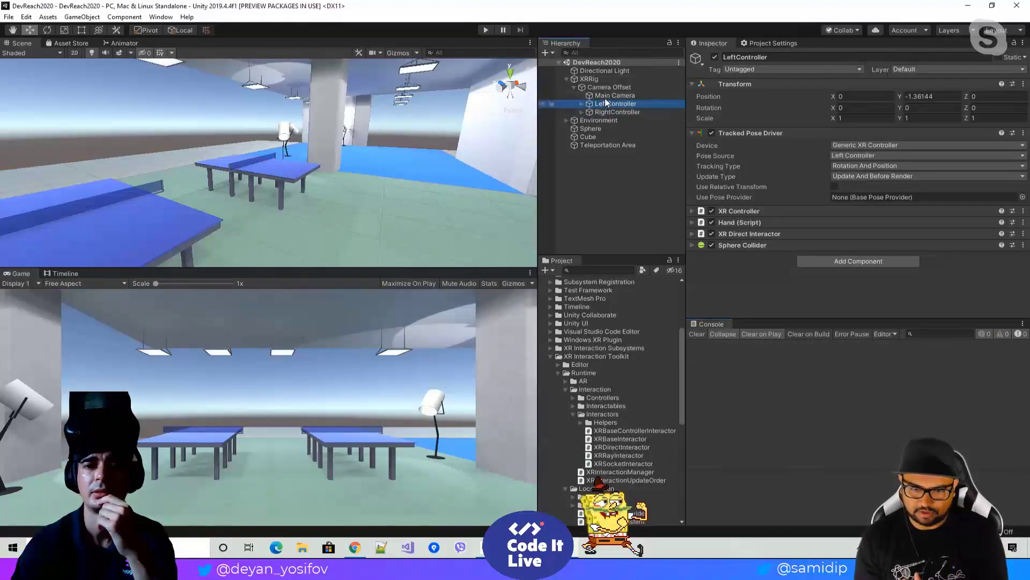
Step: Review the XRRig's Snap Turn Provider settings, including its assigned controllers and the Turn Input Source options
click(593, 86)
click(590, 80)
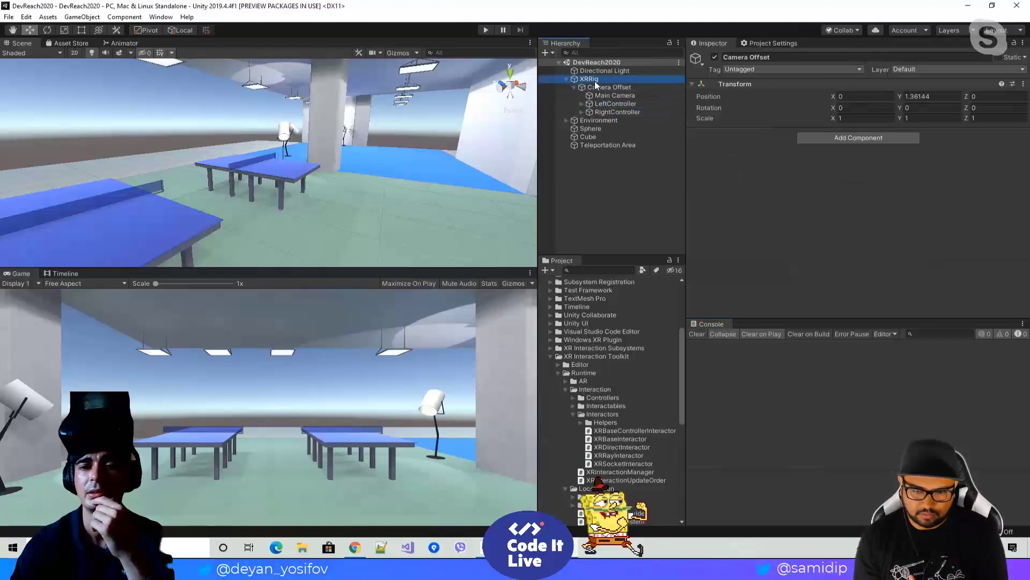
scroll(862, 267, down, 2)
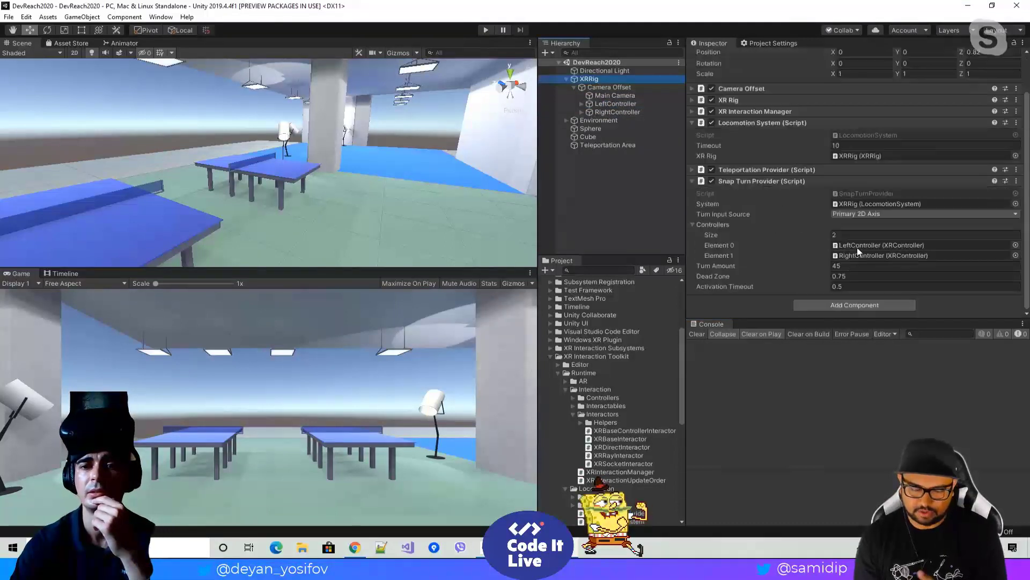
click(858, 246)
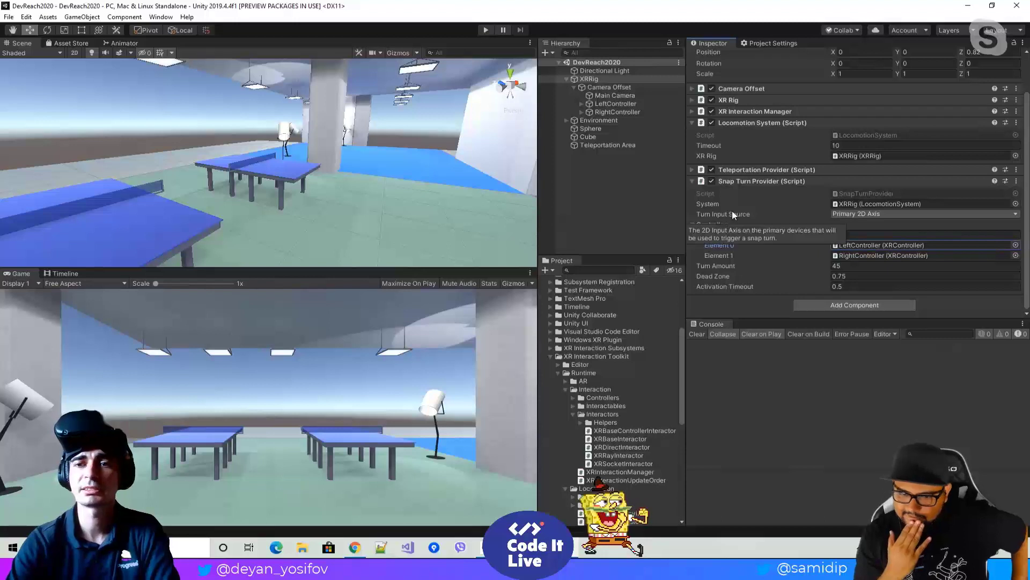
click(852, 214)
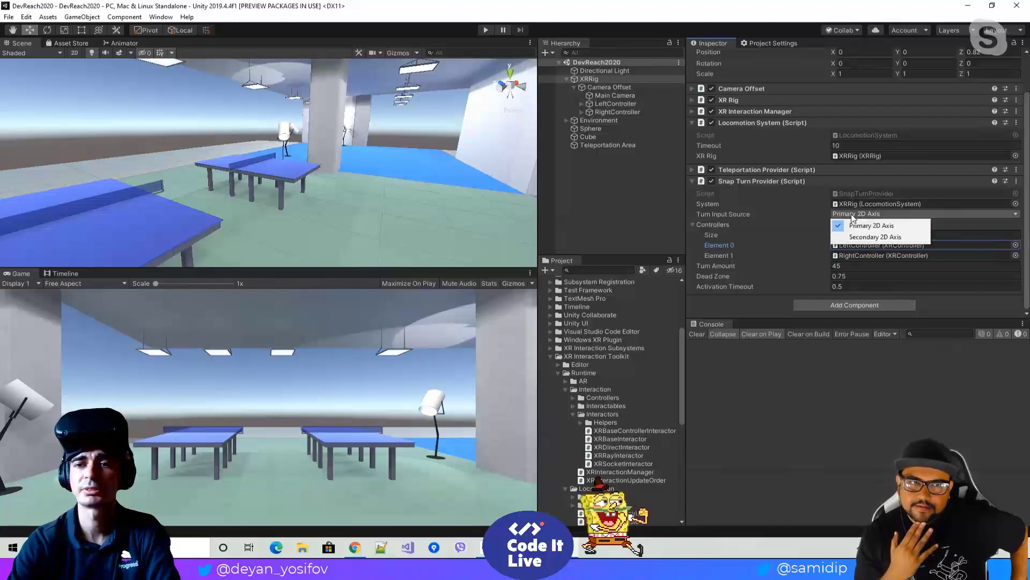
click(851, 214)
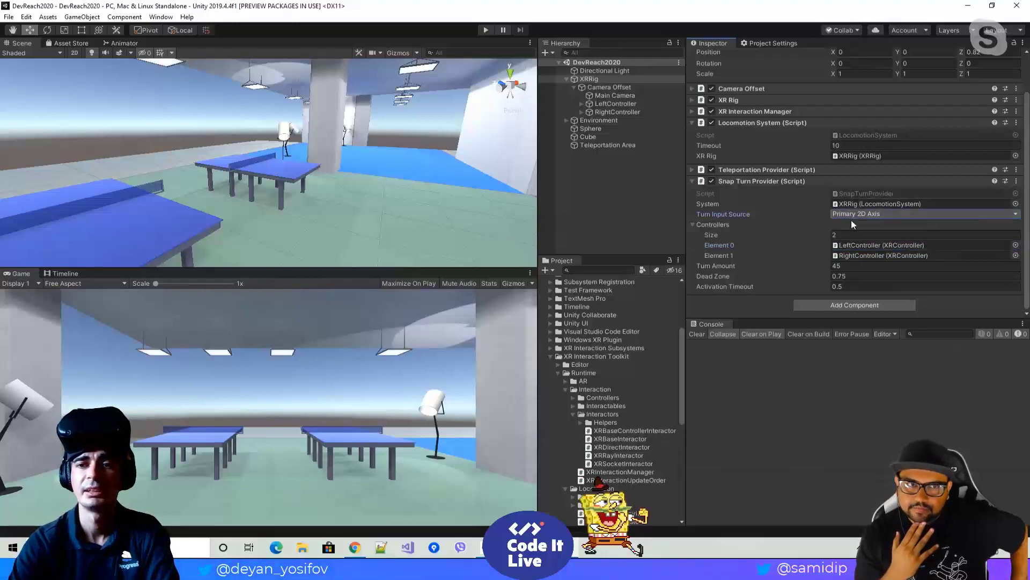
click(849, 215)
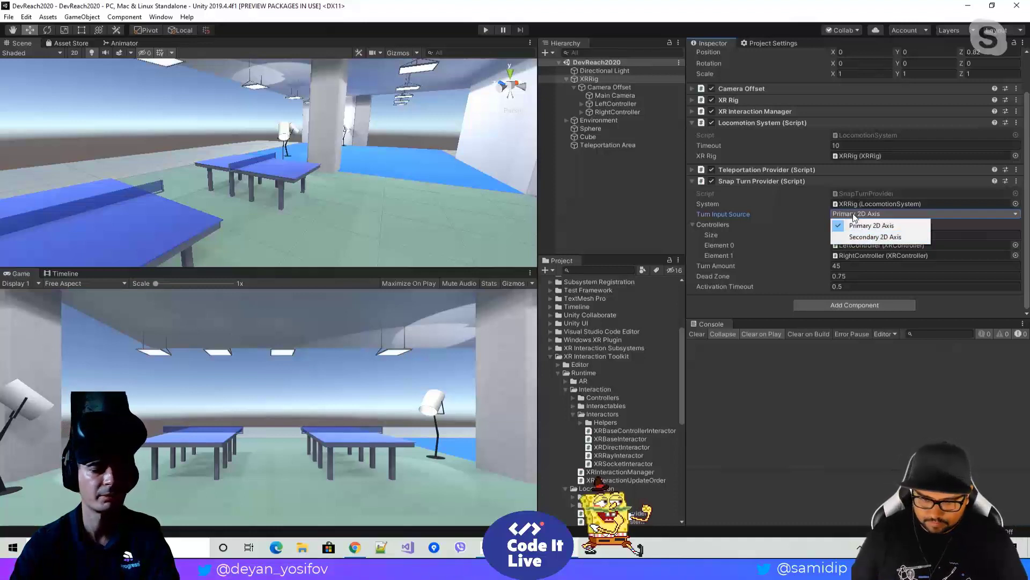
click(854, 217)
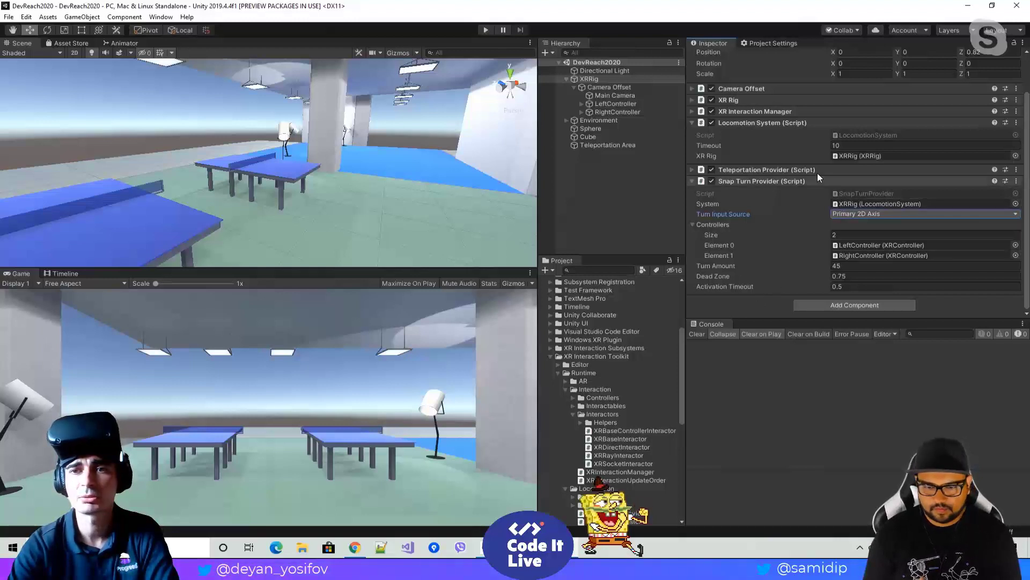
scroll(779, 159, up, 2)
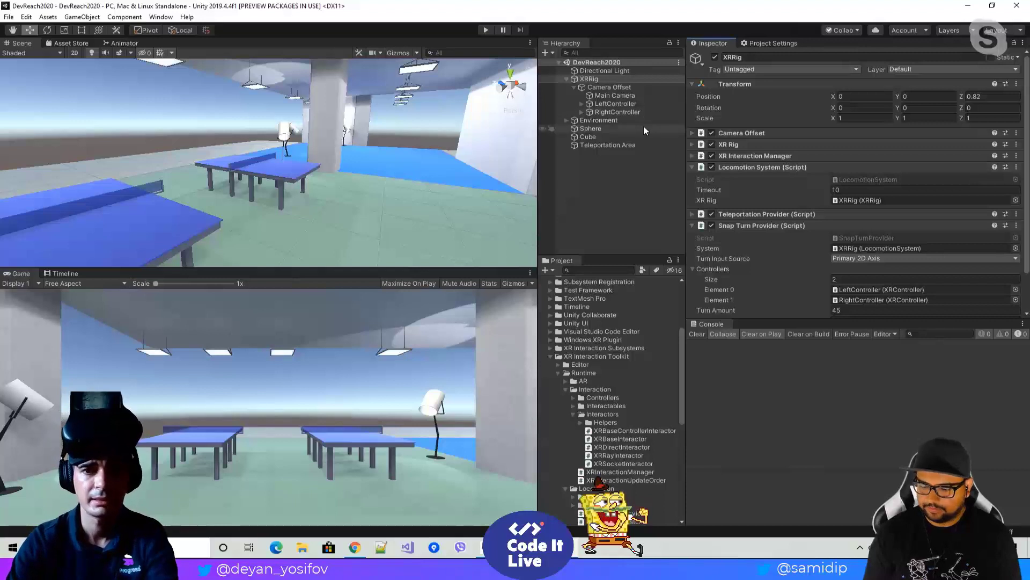
Step: Examine the XR Direct Interactor settings on the LeftController
click(601, 101)
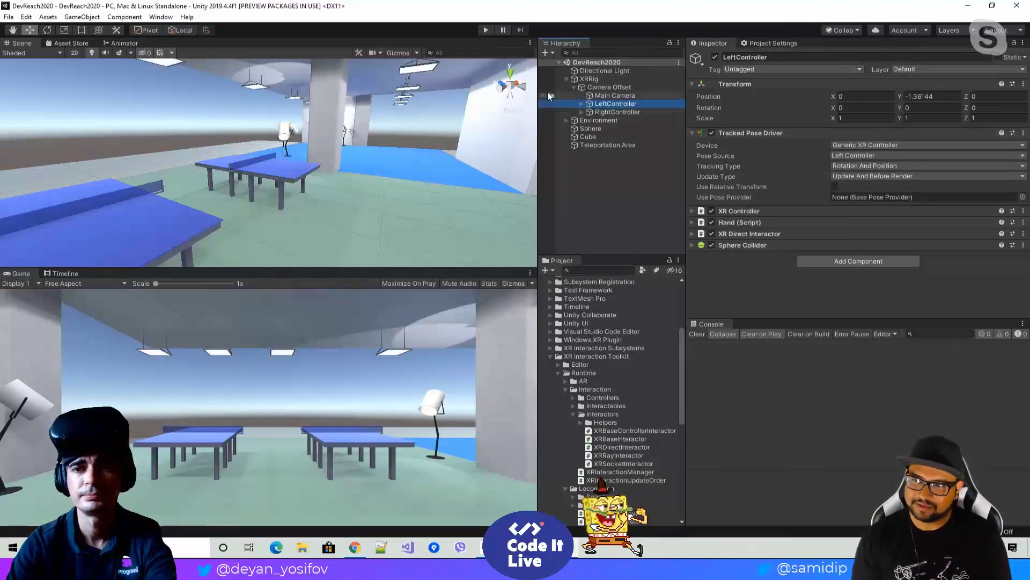
click(692, 234)
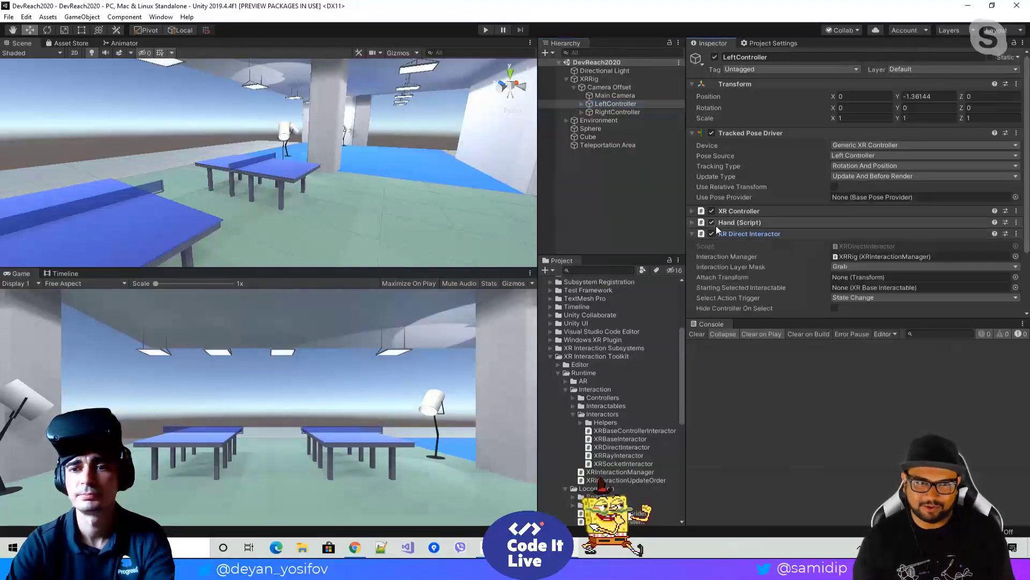
scroll(754, 214, down, 3)
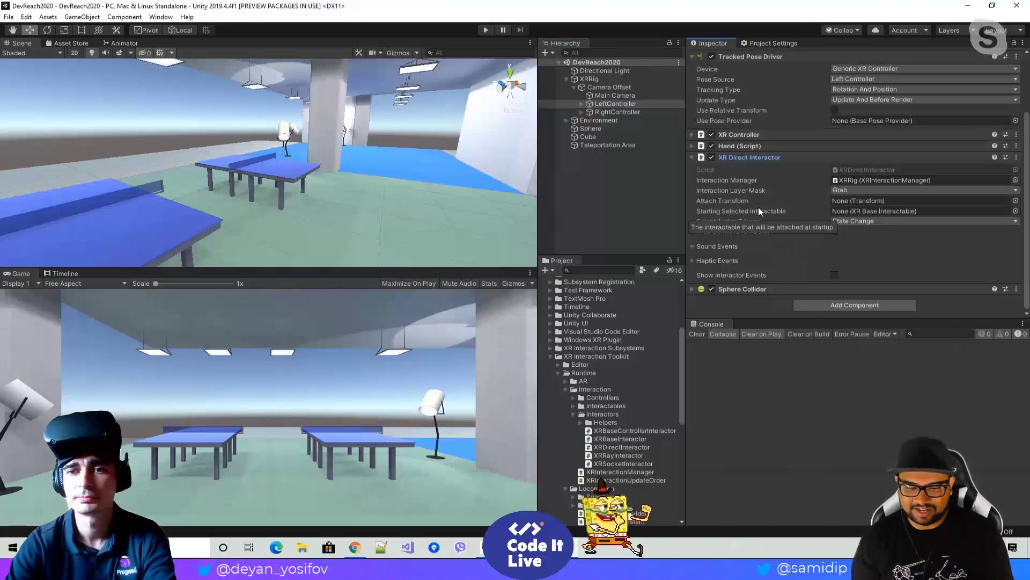
click(691, 157)
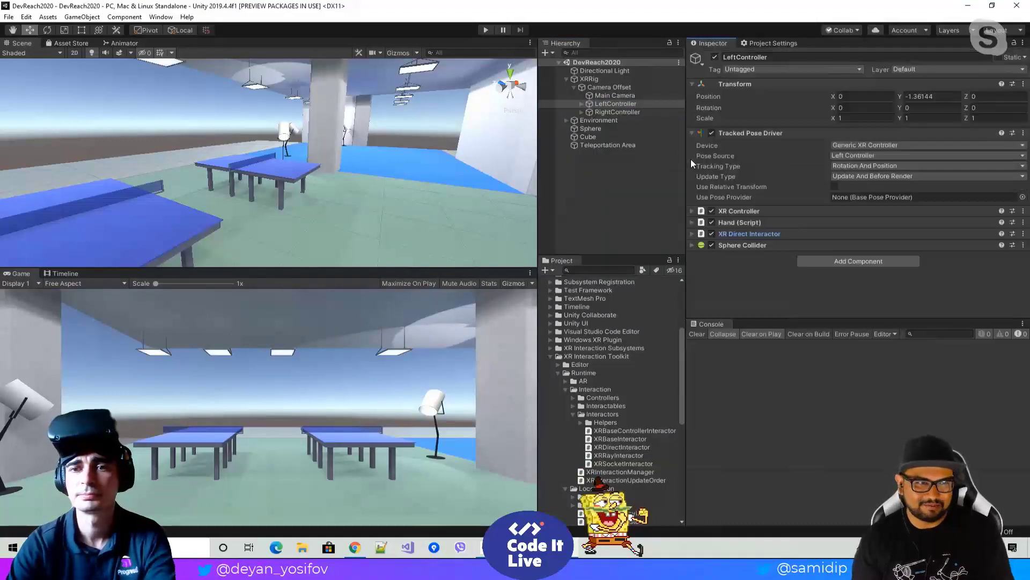
Step: Try to add an XR Ray Interactor component to the LeftController
click(830, 263)
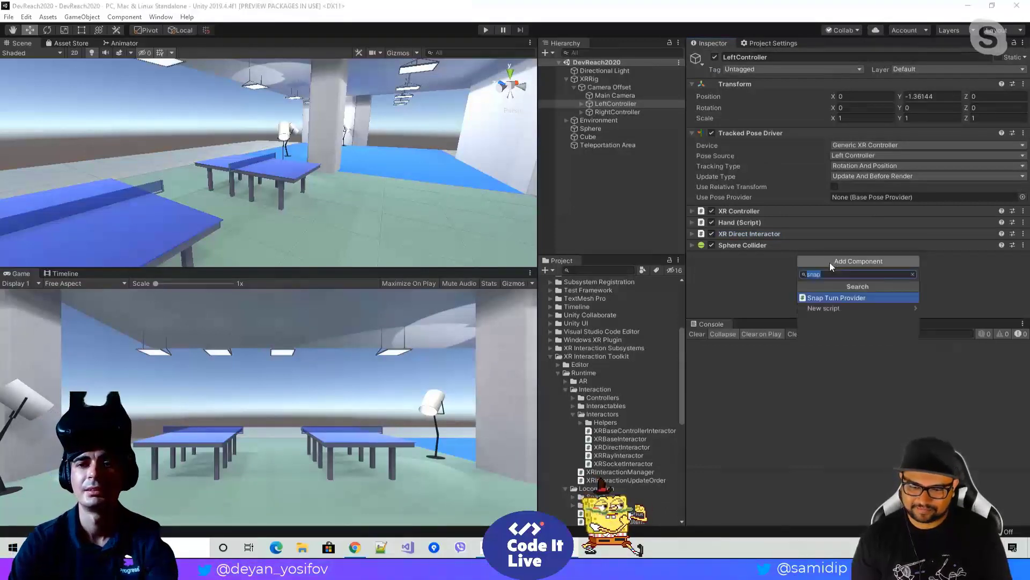
text(x)
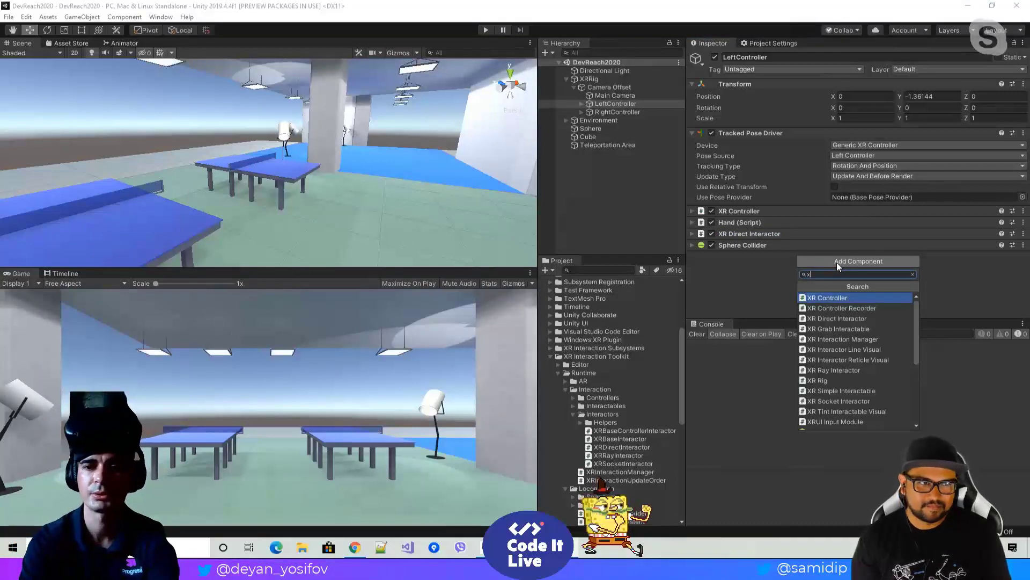
text(r)
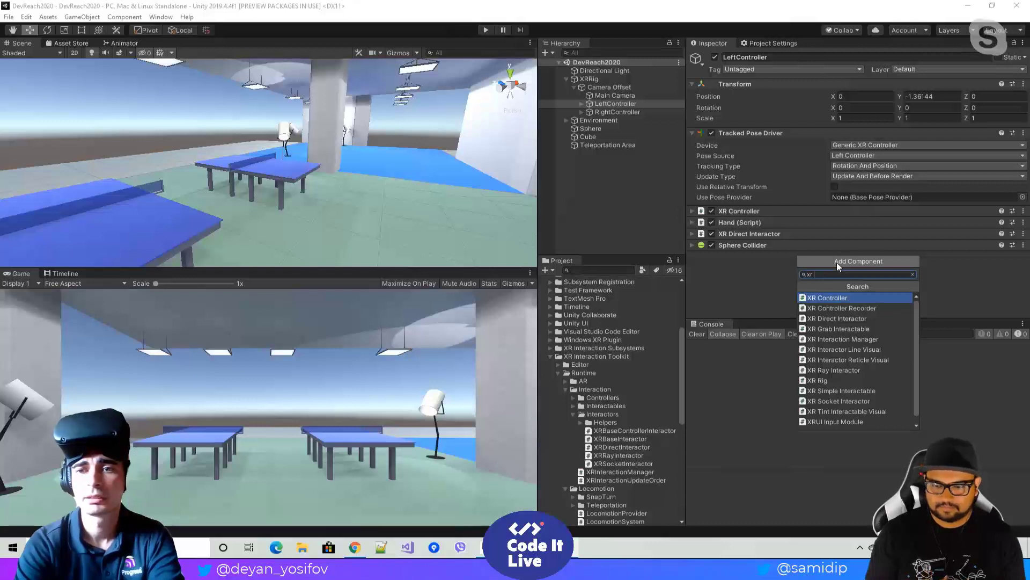
text(lin)
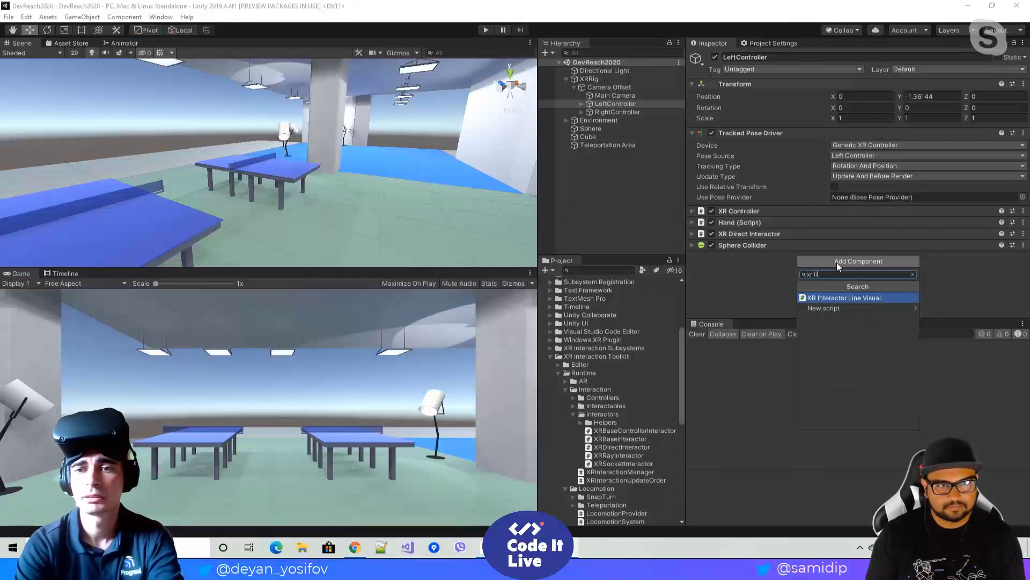
key(BackSpace)
key(BackSpace)
key(BackSpace)
text(inter)
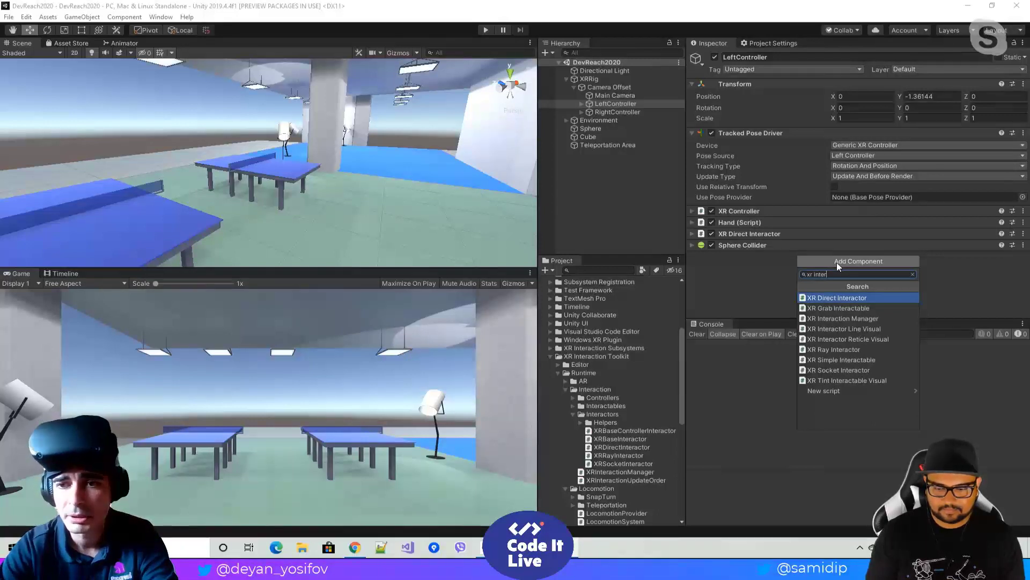
key(Down)
key(Down)
key(Down)
key(Down)
key(Down)
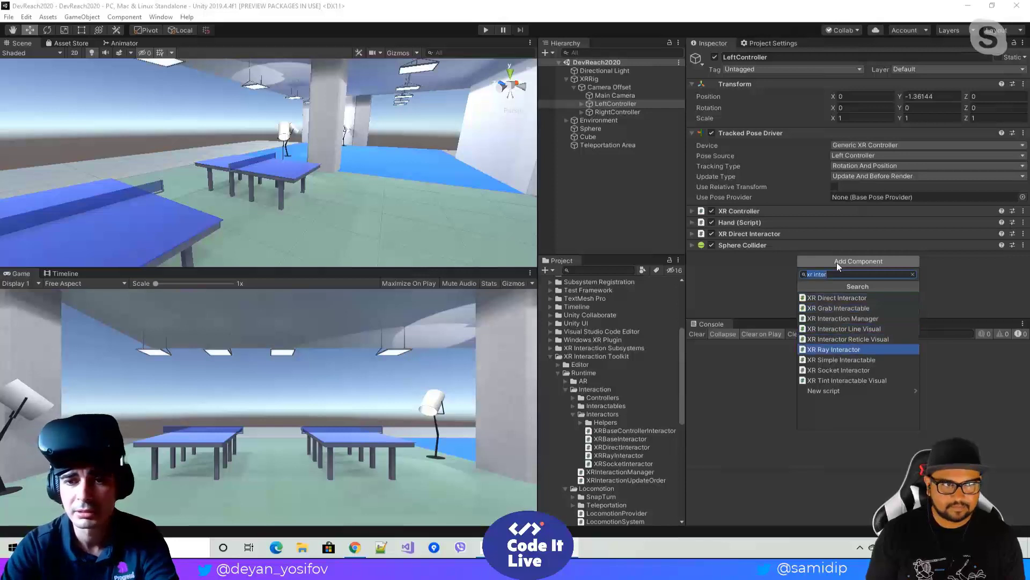
key(Return)
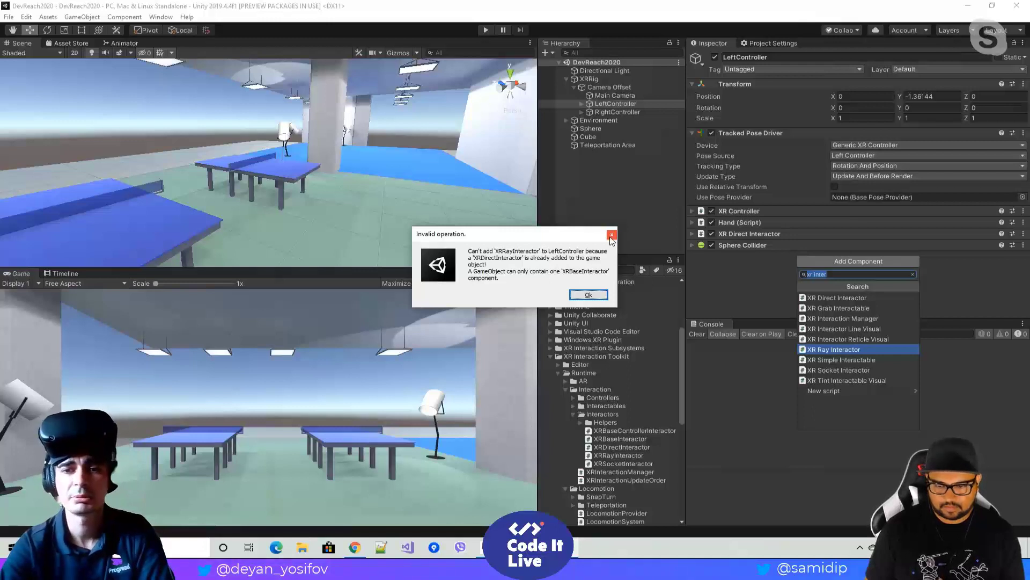
click(589, 295)
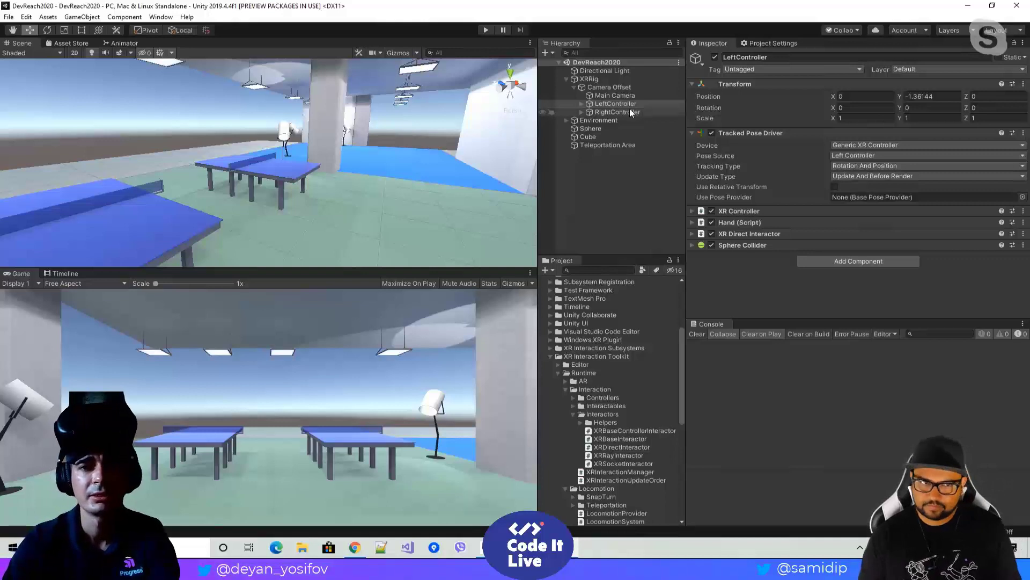
Step: Create an XR Ray Interactor object in the scene and select it
right_click(609, 88)
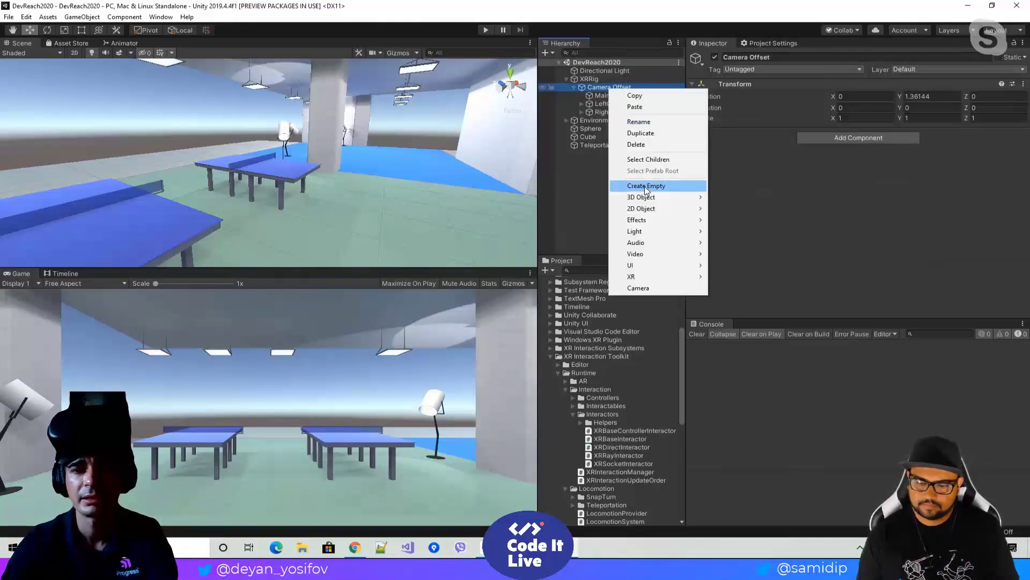
mouse_move(654, 278)
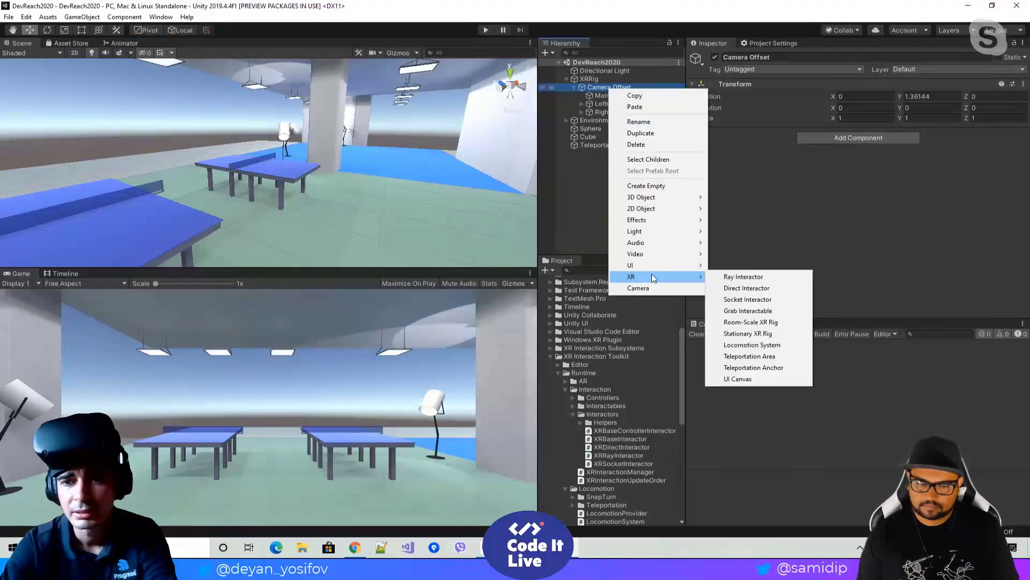
click(742, 278)
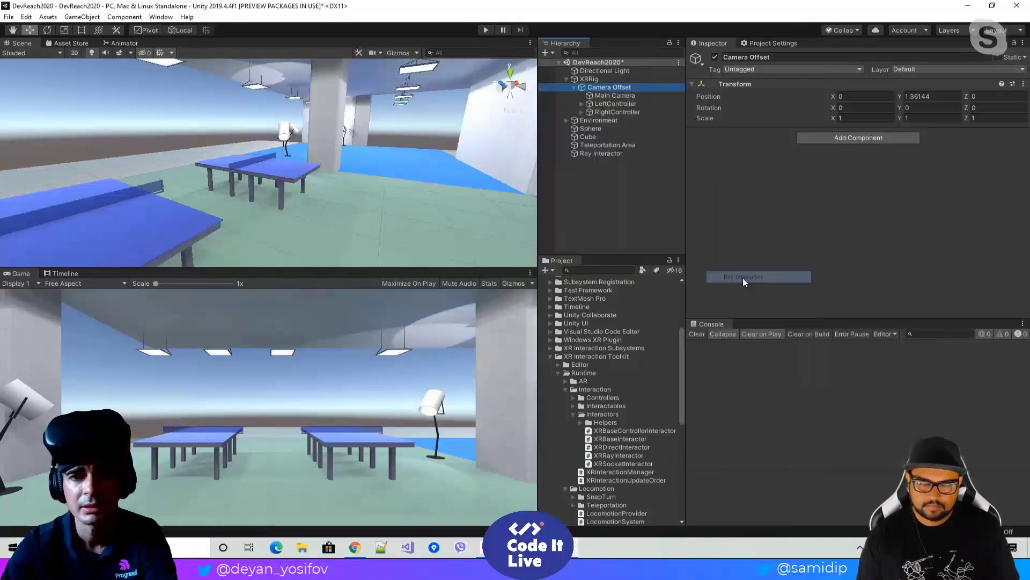
click(614, 156)
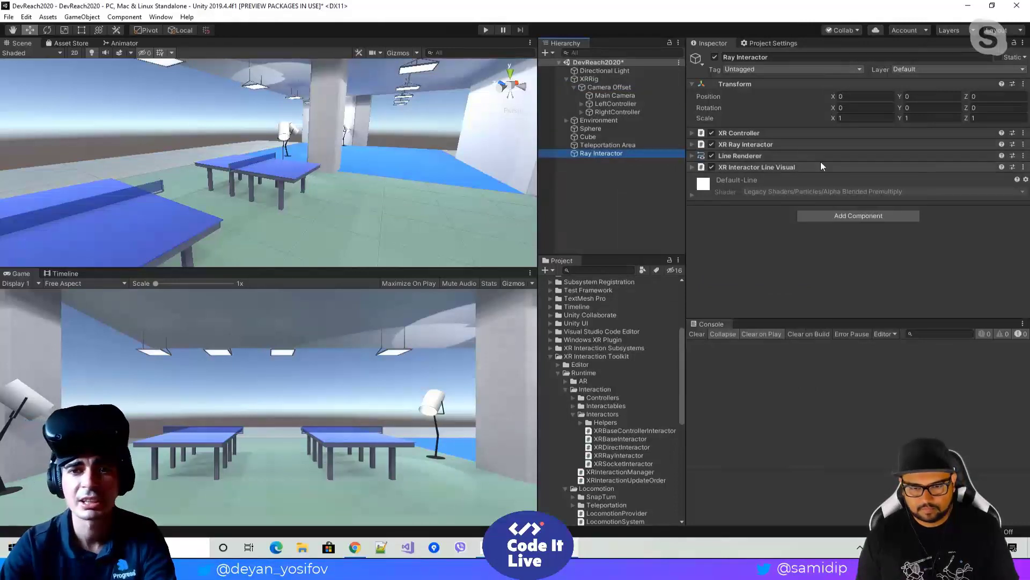
right_click(597, 173)
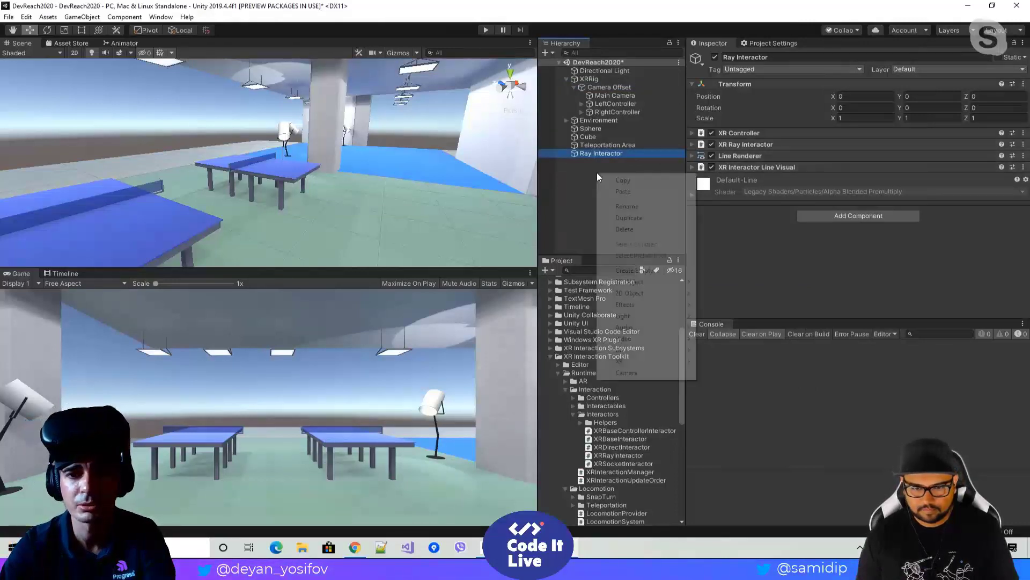
click(584, 179)
right_click(583, 182)
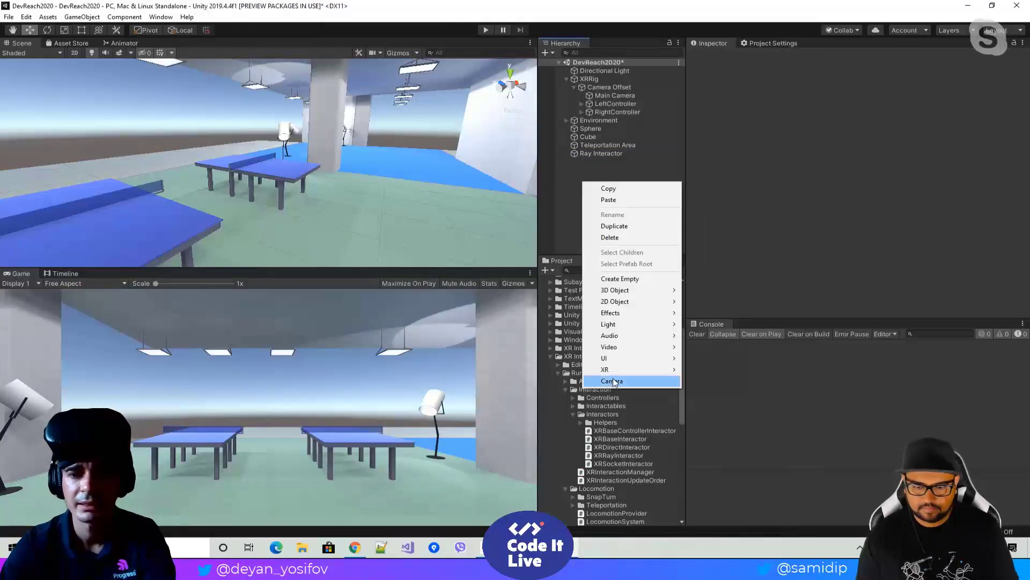
mouse_move(614, 370)
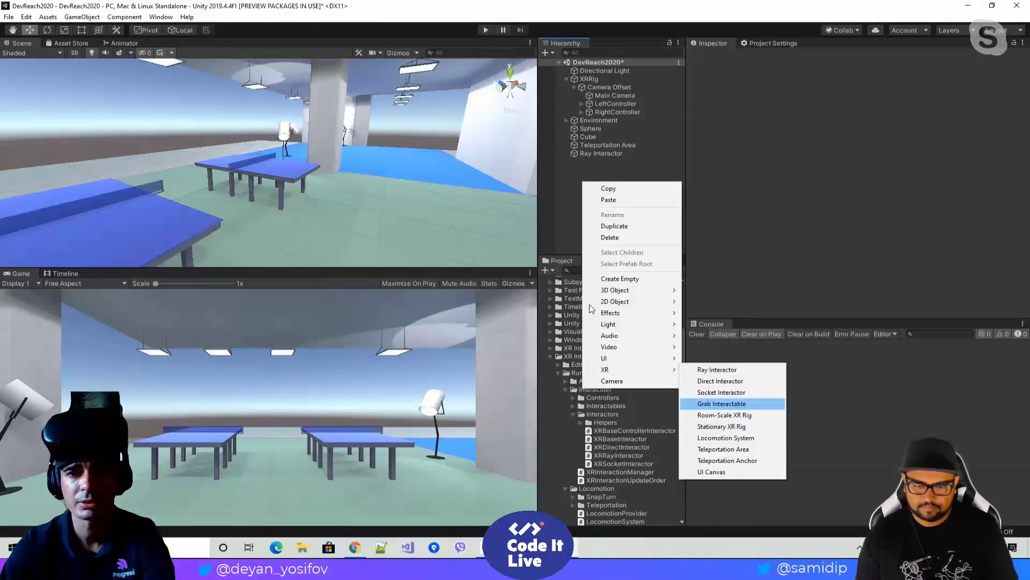
Step: Check the Ray Interactor's XR Controller component and make the object a child of Camera Offset
click(592, 154)
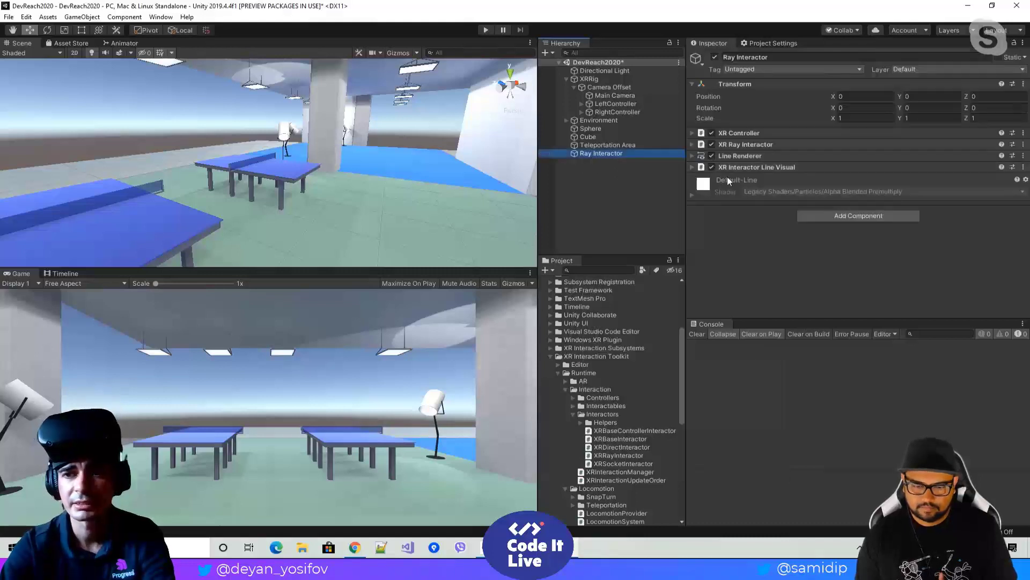
click(692, 133)
click(692, 132)
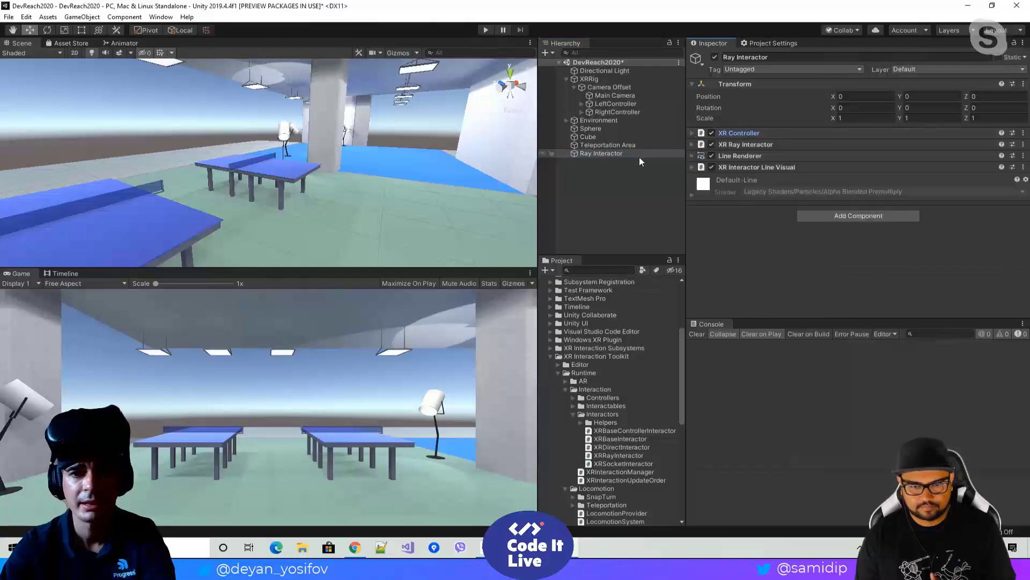
drag(579, 153, 598, 86)
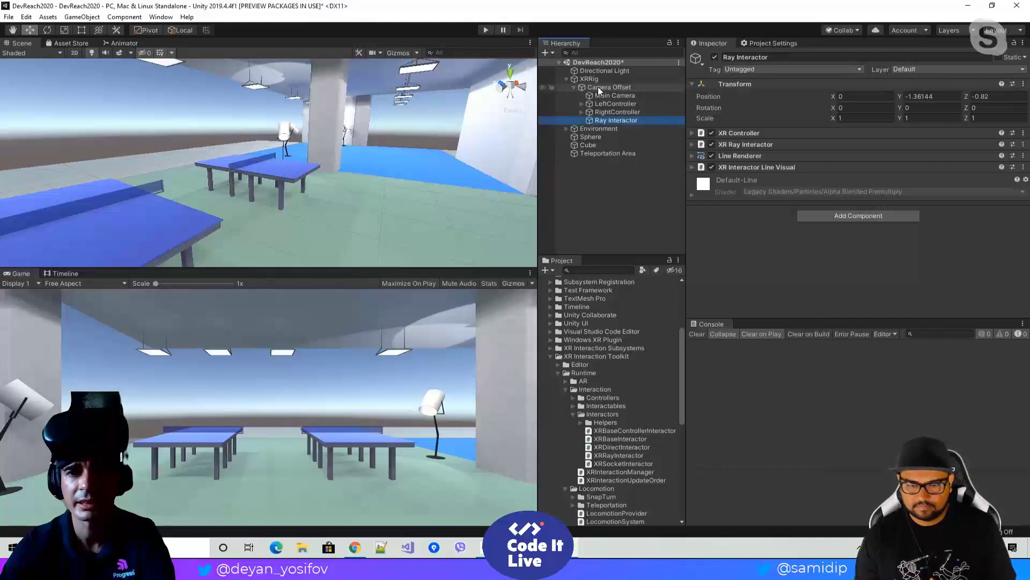
Step: Rename the Ray Interactor object under Camera Offset to LeftHandTeleportation
click(794, 57)
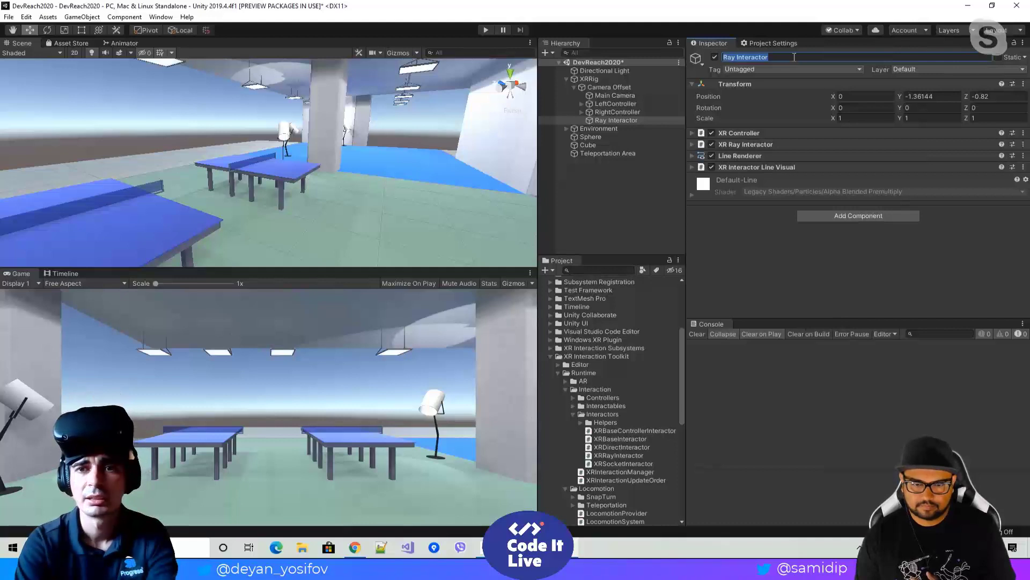
text(Tel)
key(BackSpace)
key(BackSpace)
key(BackSpace)
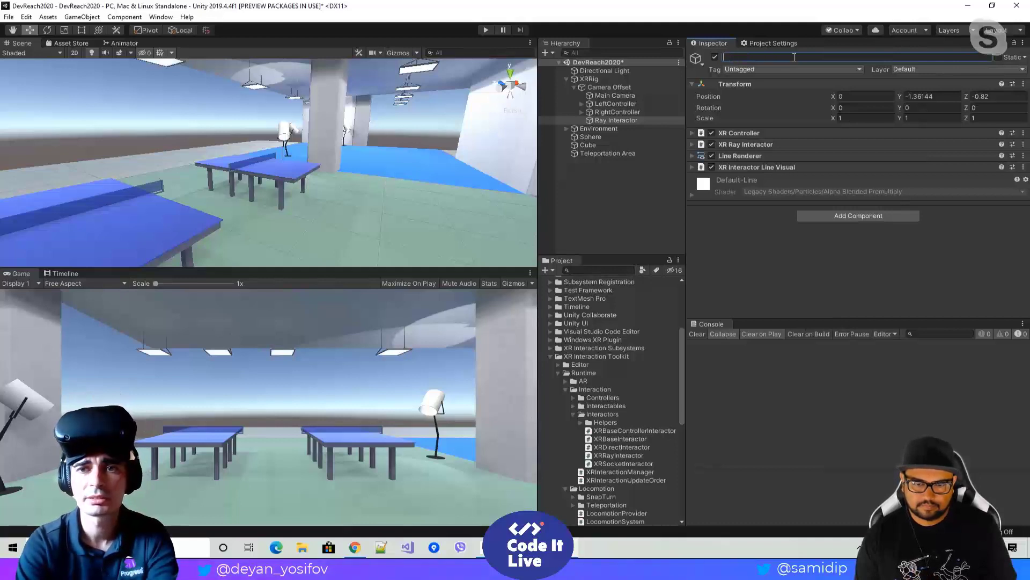
text(LeftT)
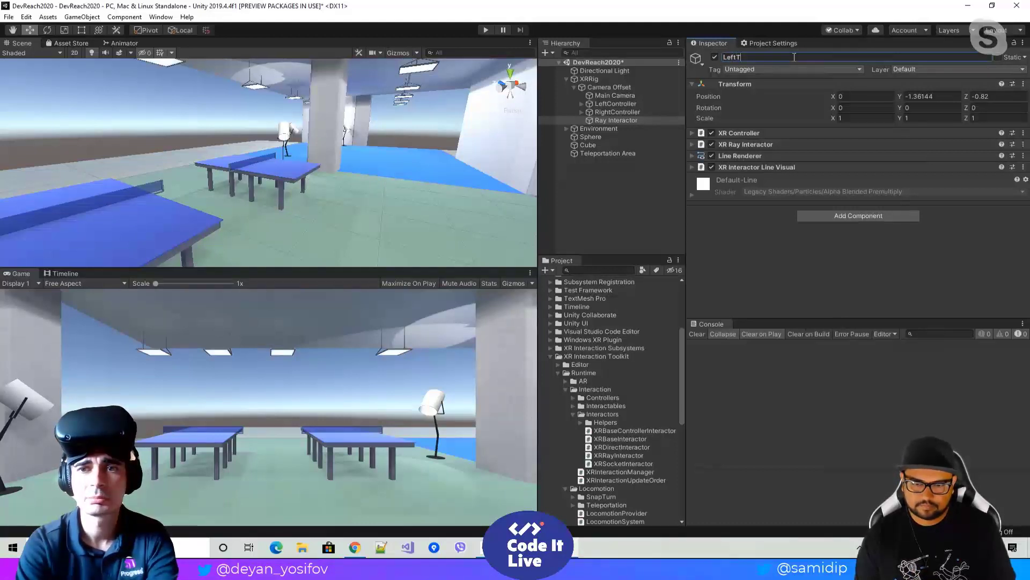
text(eleportation)
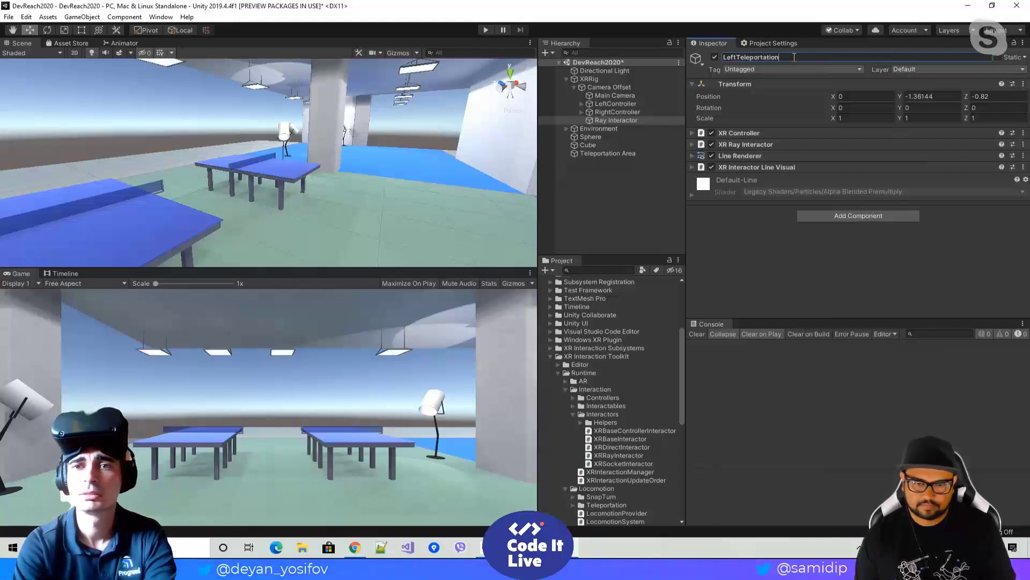
key(Return)
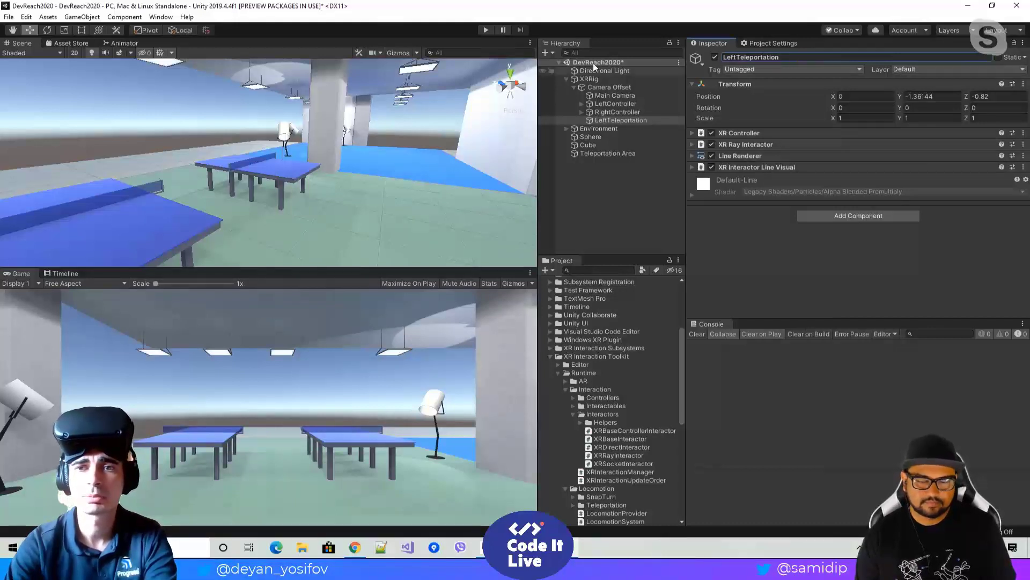
click(738, 55)
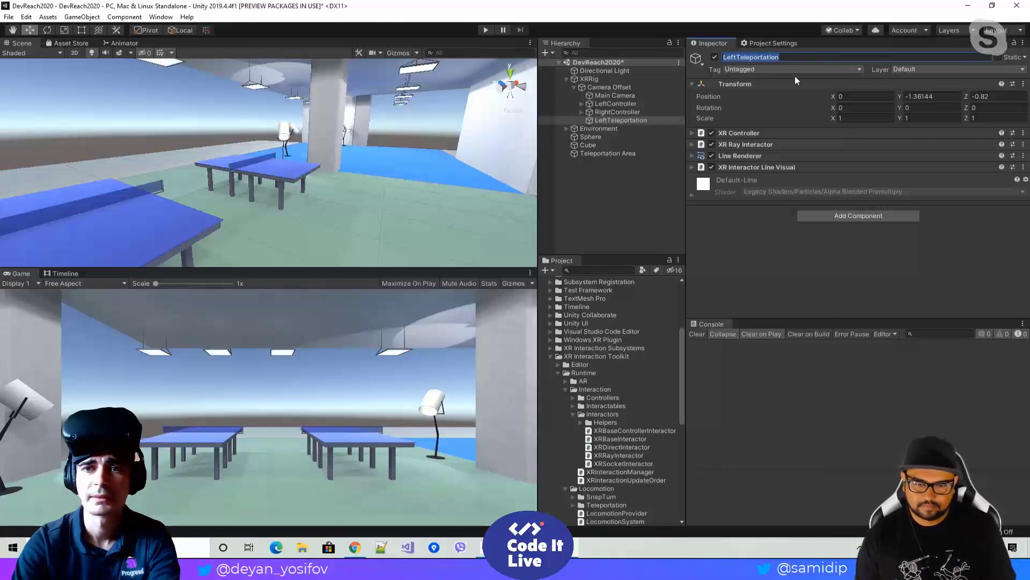
click(737, 57)
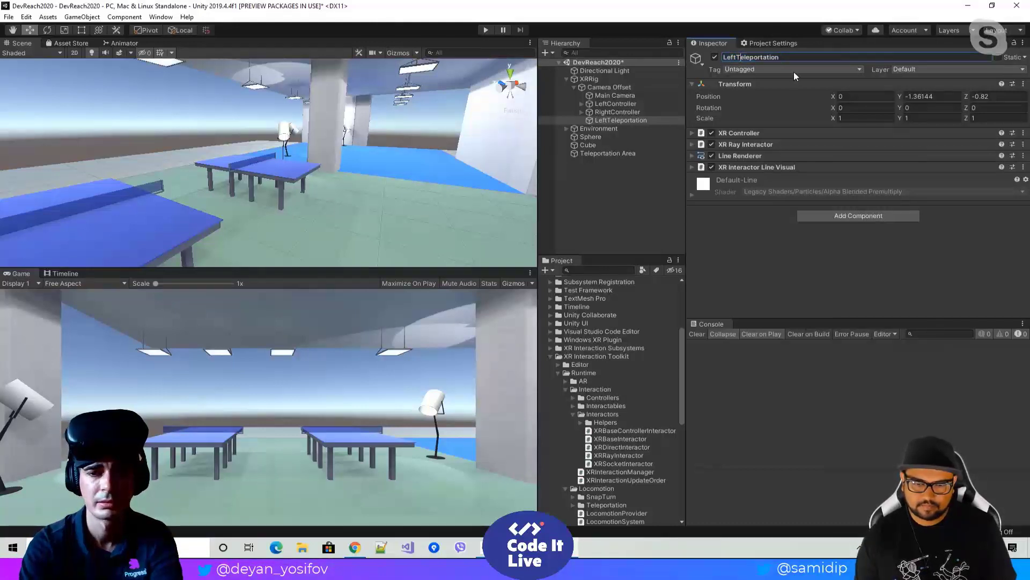
text(Hand)
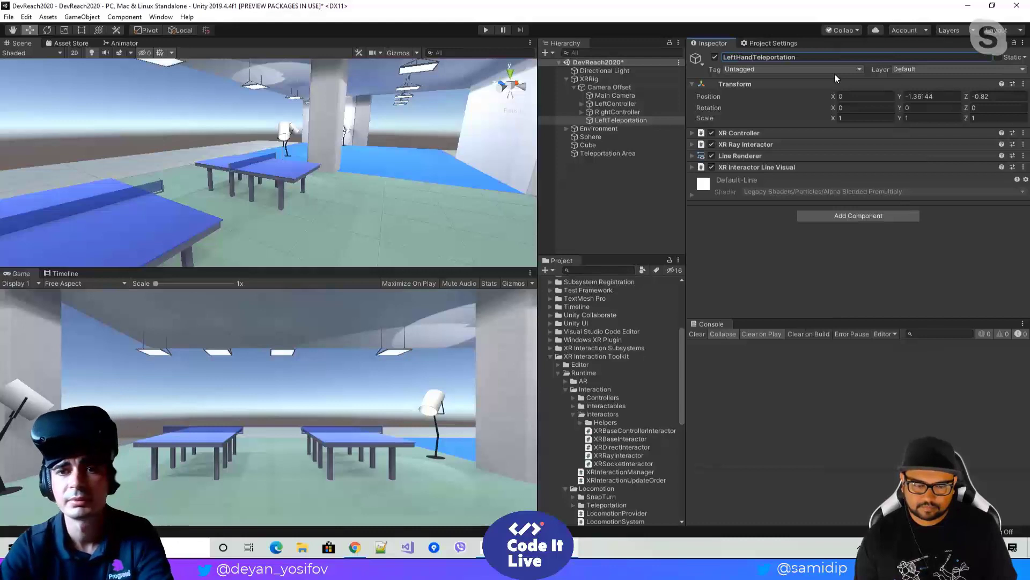
key(Return)
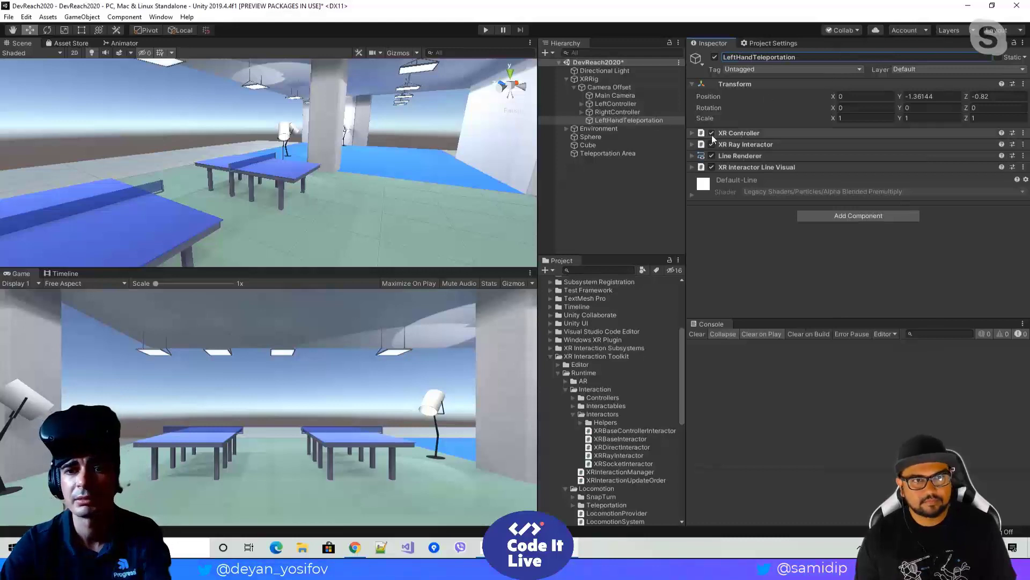
Step: In LeftHandTeleportation's XR Controller component, set the Controller Node to Left Hand and Select Usage to Trigger
click(693, 133)
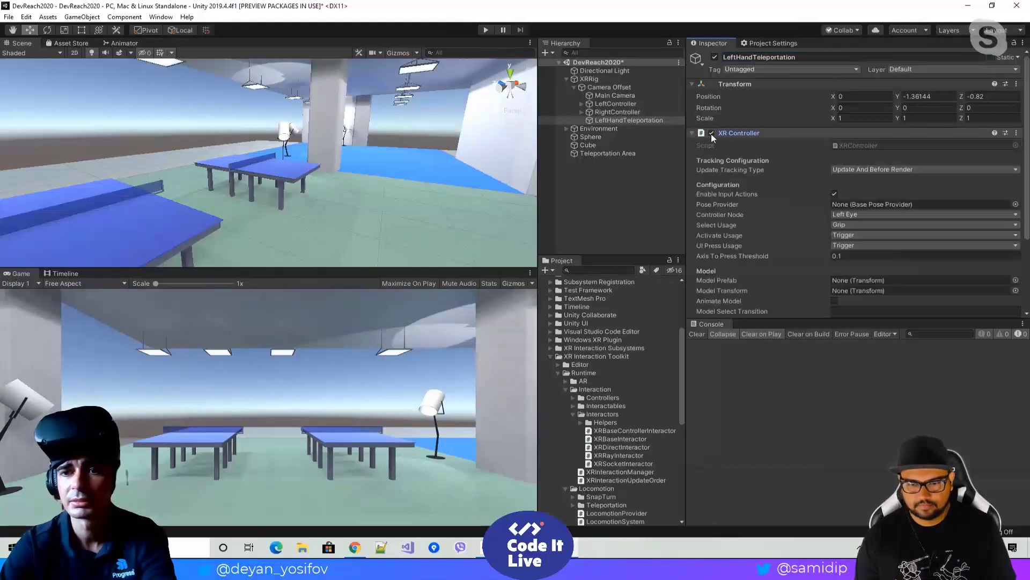
click(855, 214)
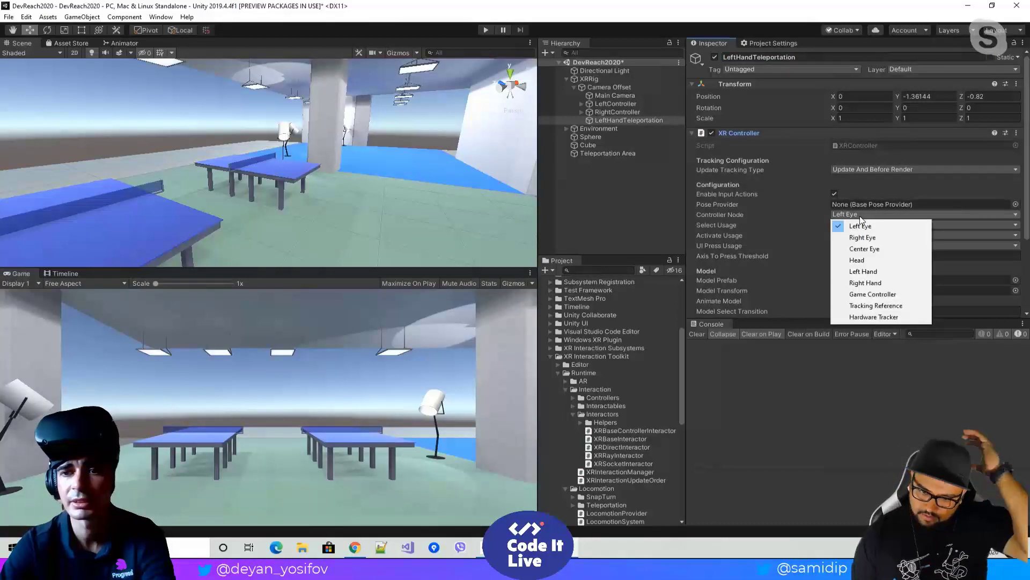
click(865, 271)
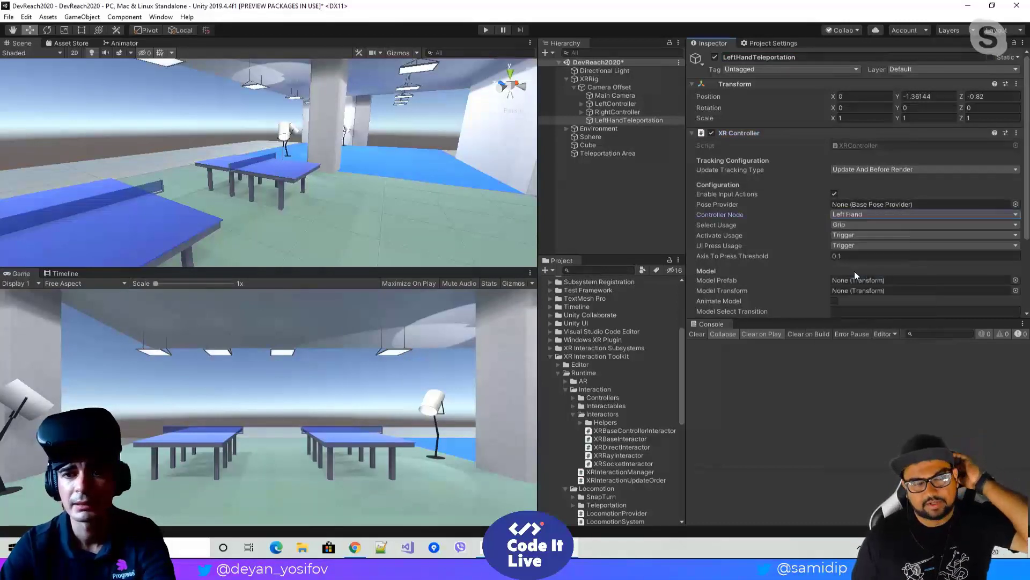
click(842, 224)
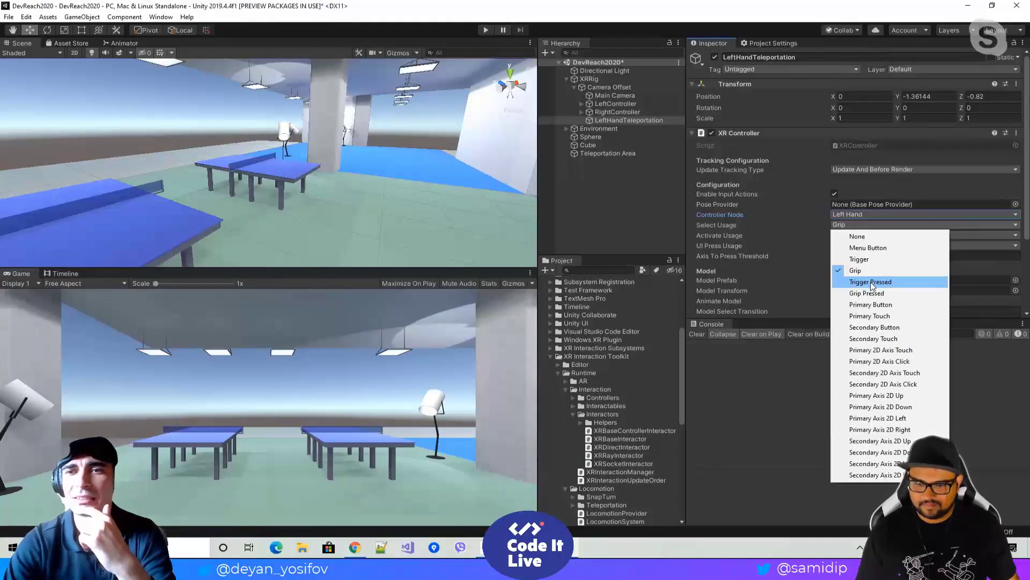
click(870, 282)
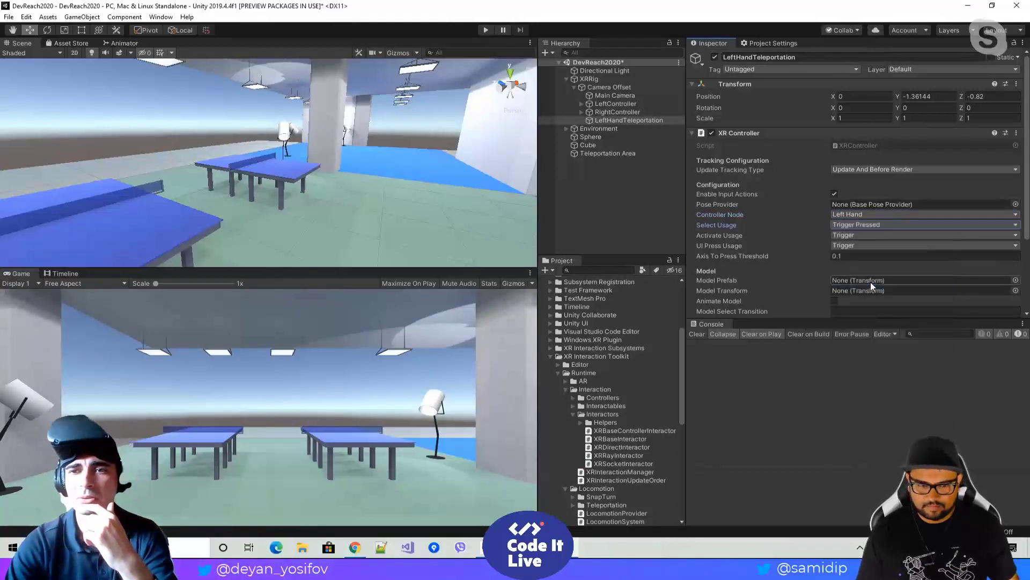
click(866, 225)
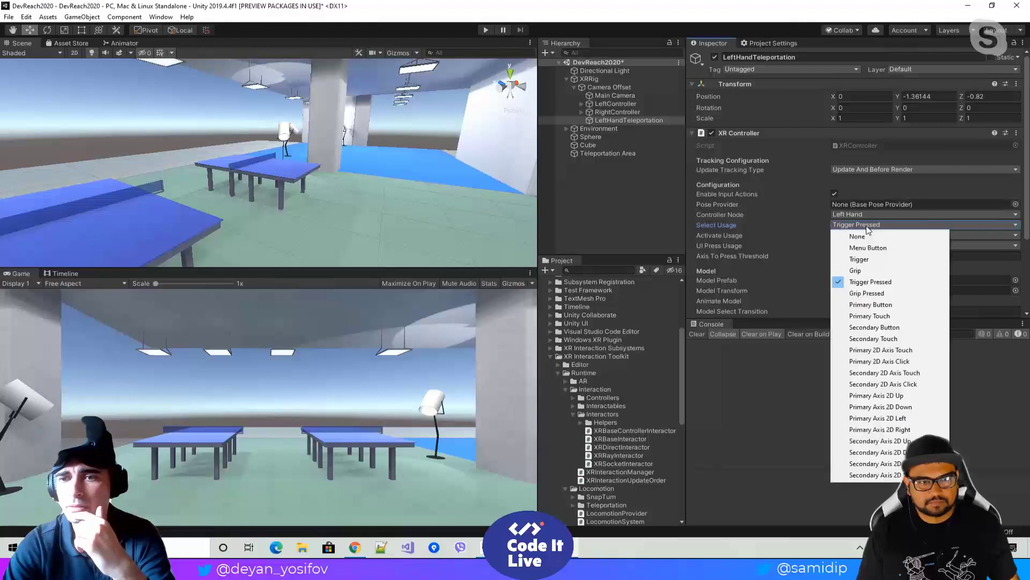
click(881, 260)
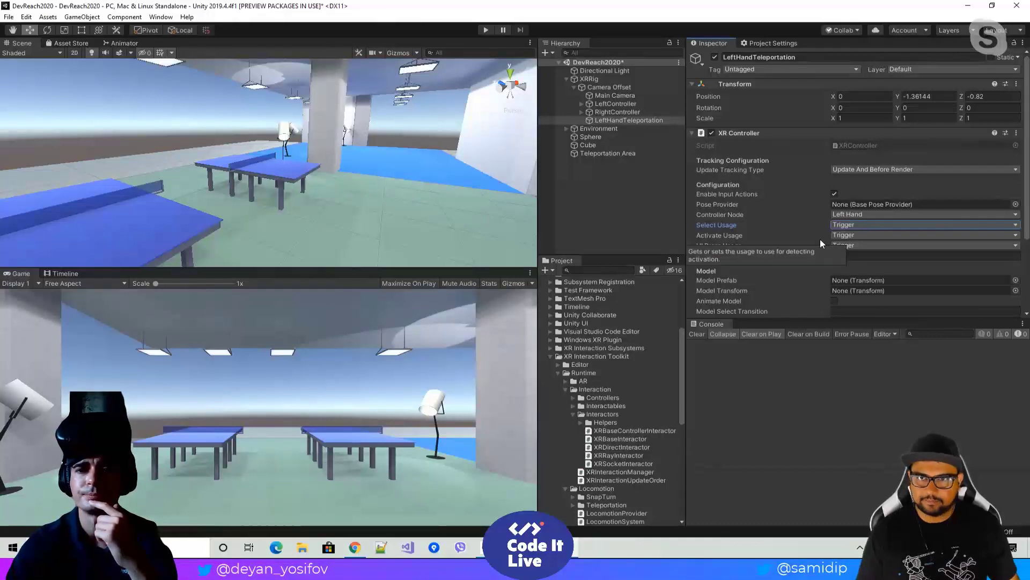
Step: Set both Activate Usage and UI Press Usage of LeftHandTeleportation's XR Controller to None
click(839, 236)
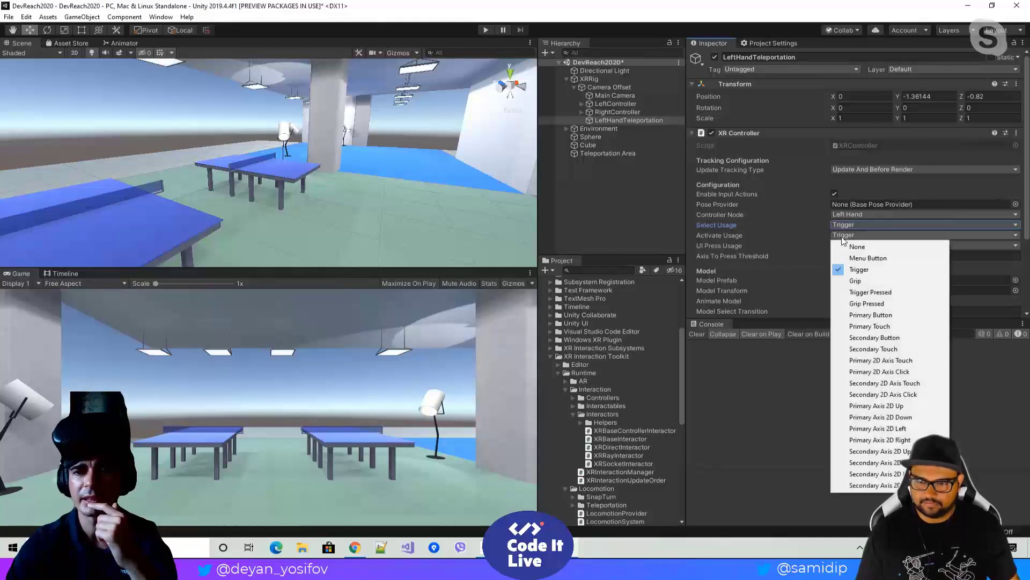
click(851, 248)
click(850, 246)
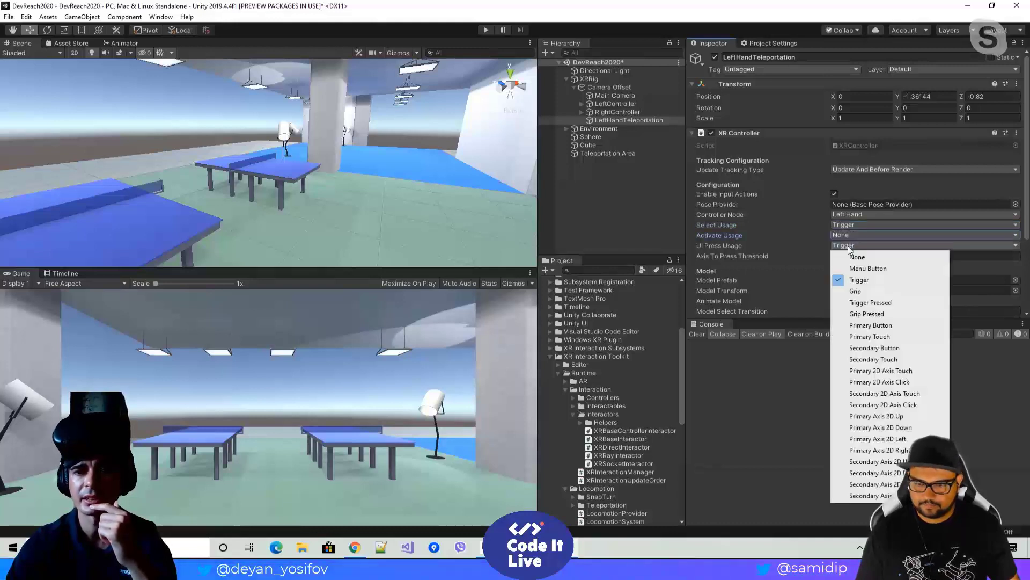
click(854, 257)
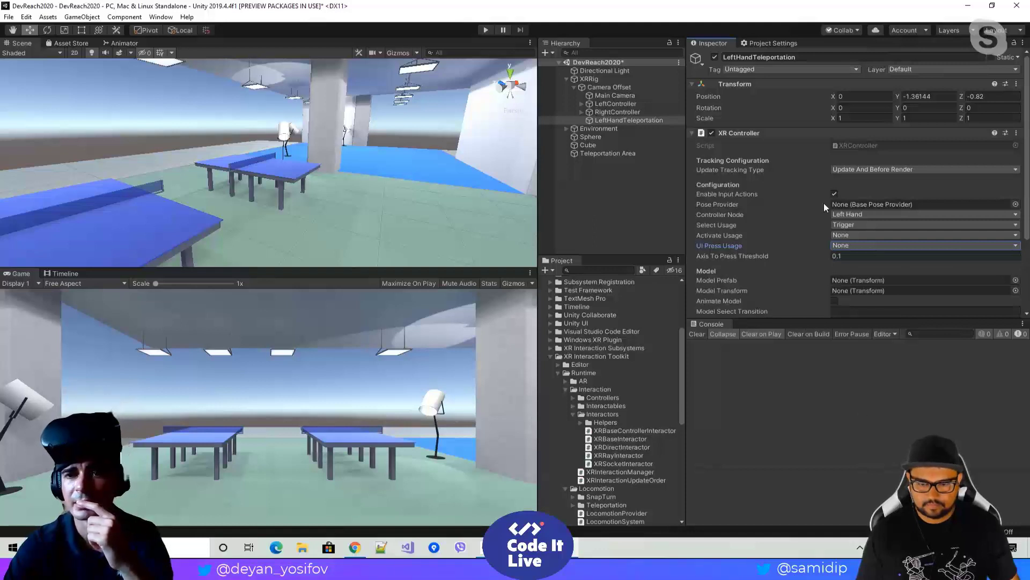
Step: Examine the Line Renderer and XR Ray Interactor settings on LeftHandTeleportation
scroll(823, 190, down, 5)
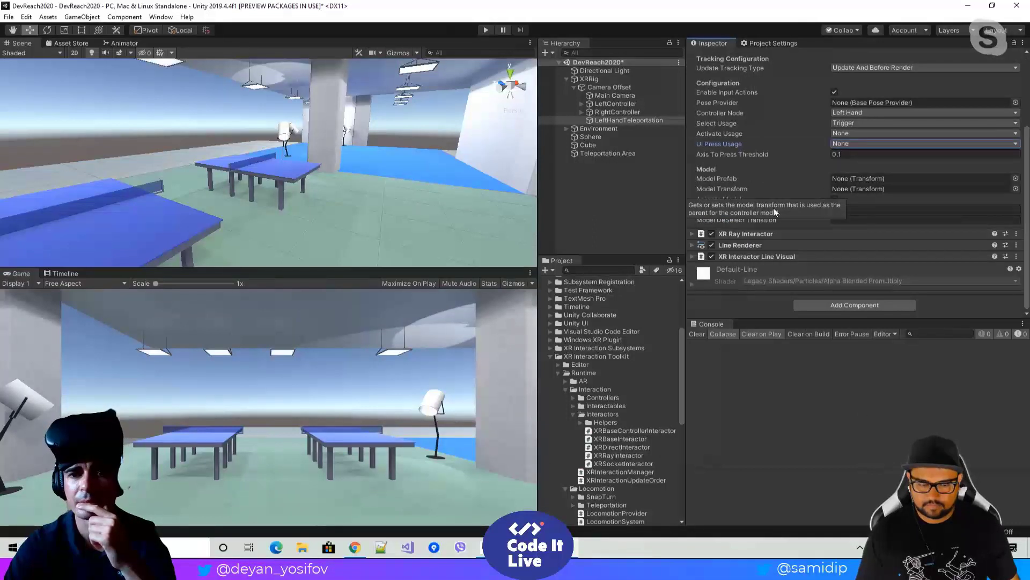
click(693, 245)
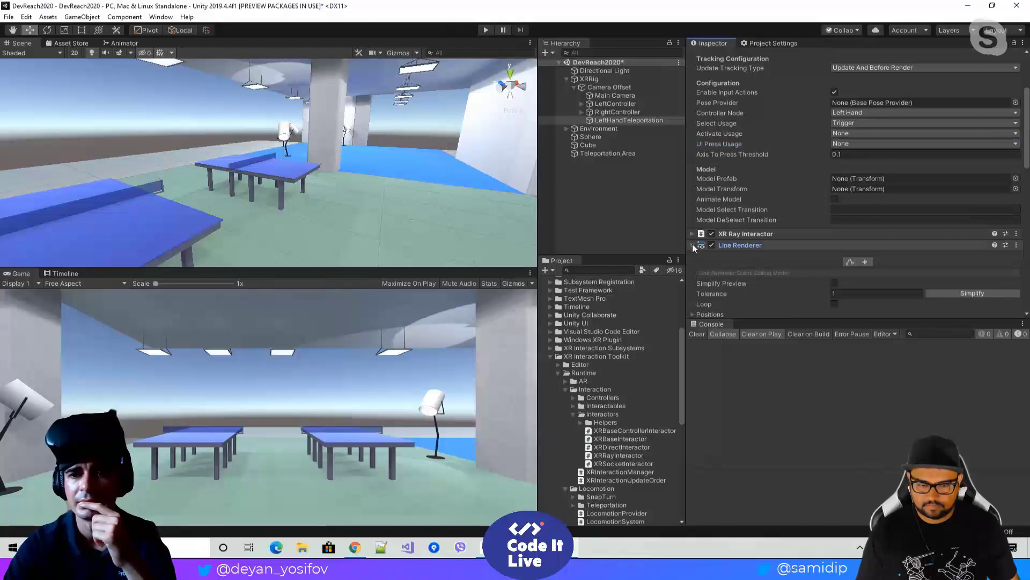
click(693, 245)
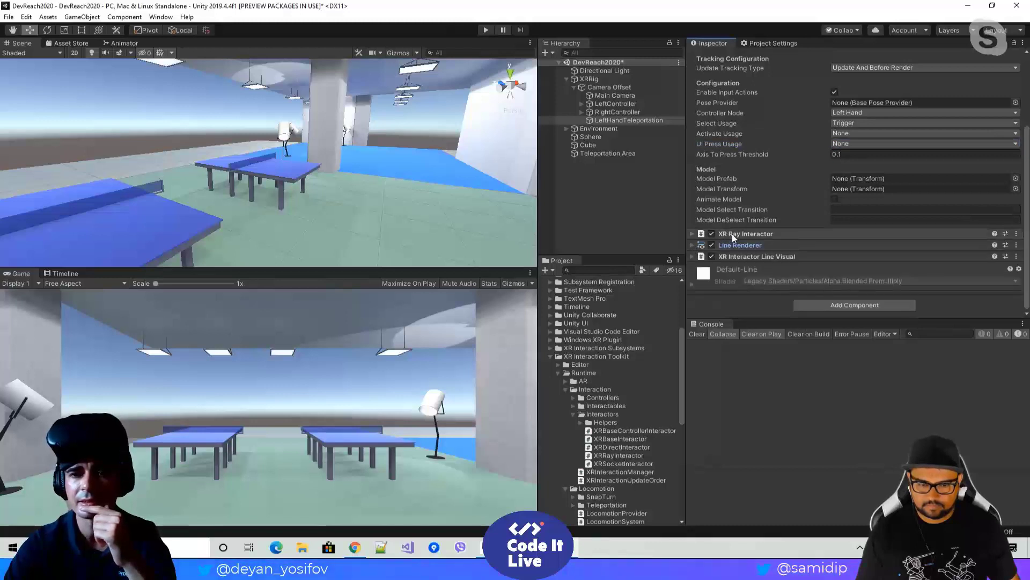
click(692, 234)
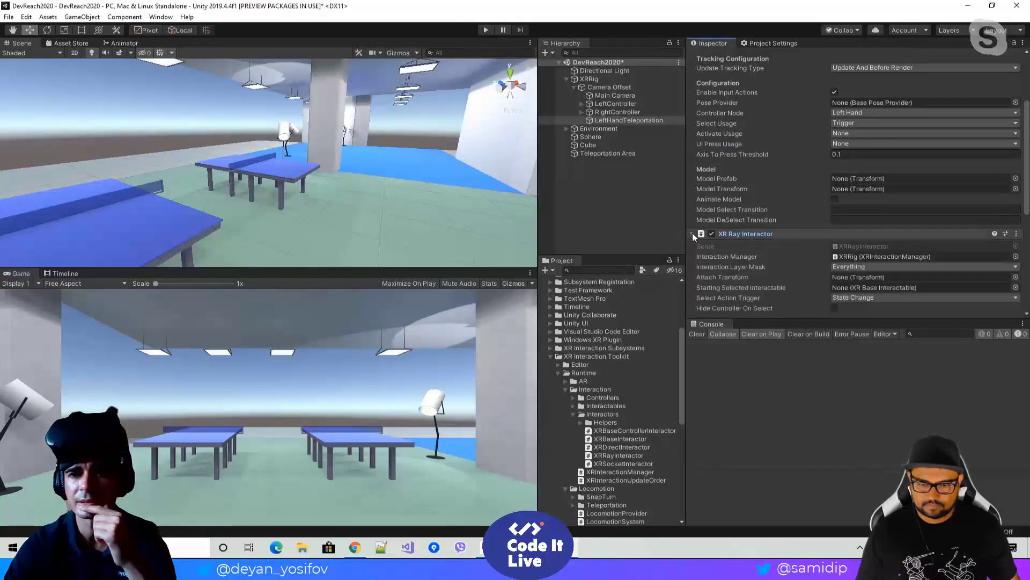
scroll(746, 240, down, 5)
scroll(752, 238, up, 4)
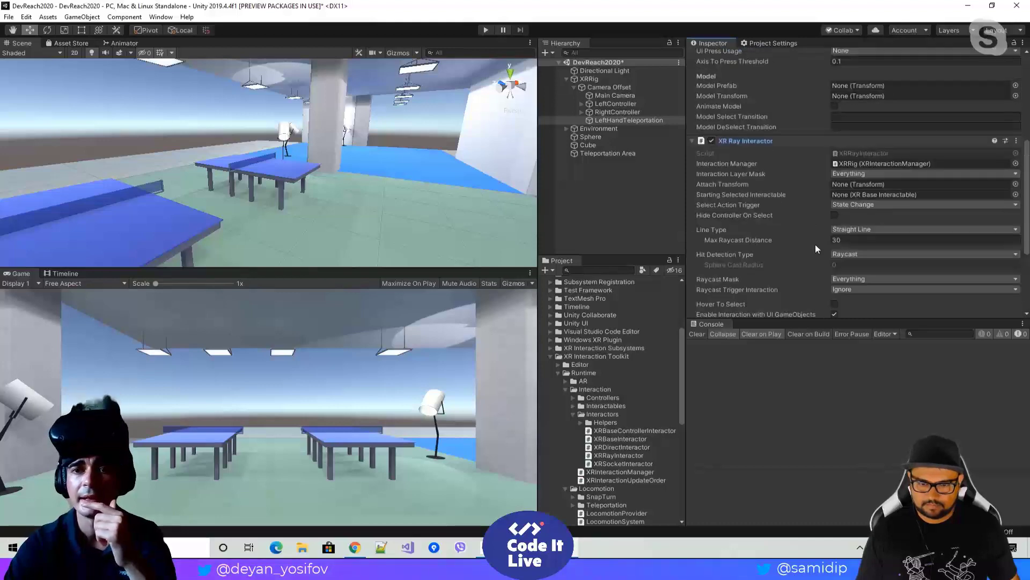
Step: Name User Layer 9 Teleport in the project's Tags and Layers settings and save the scene
click(759, 41)
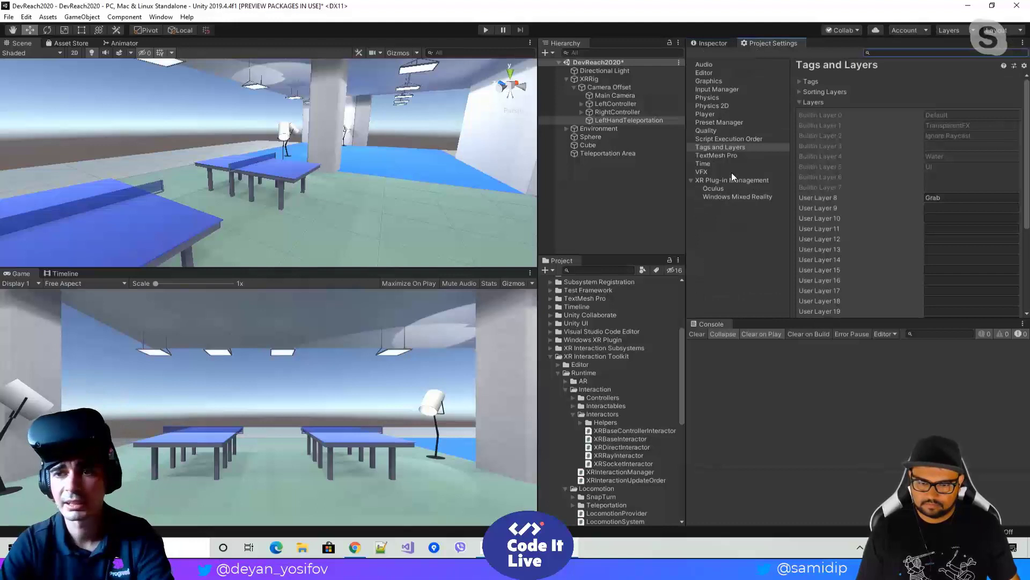
click(937, 208)
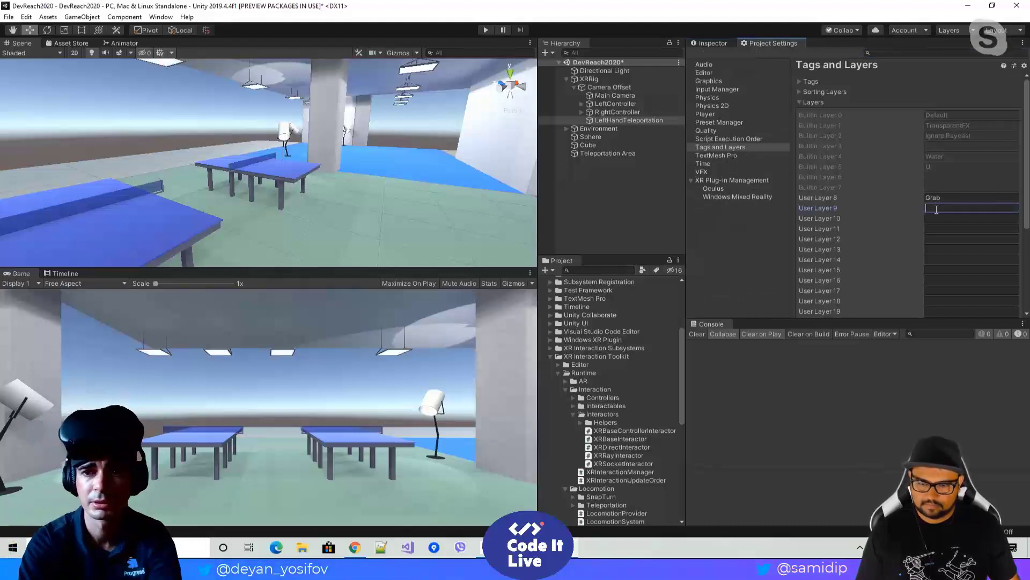
text(Te)
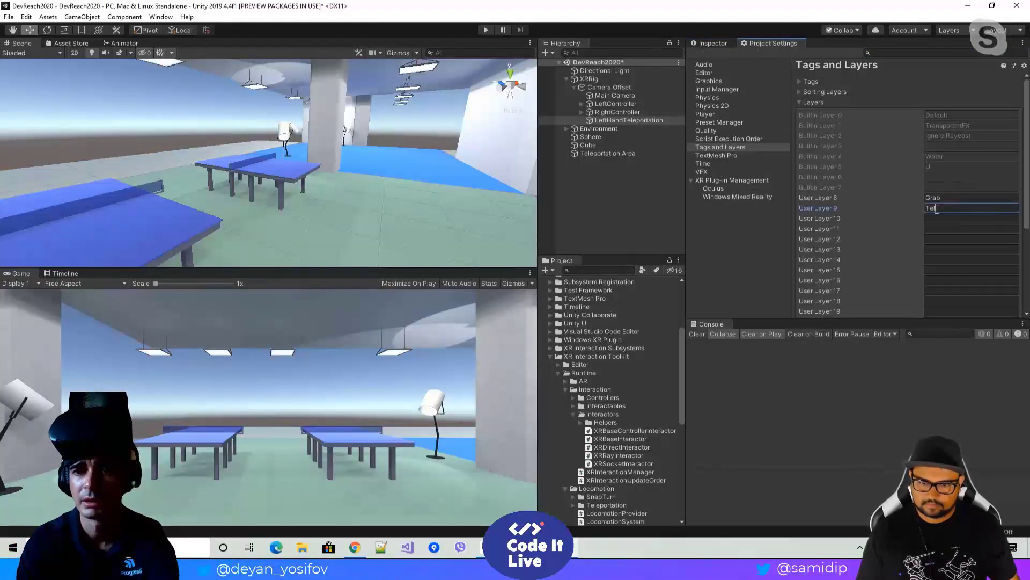
text(leport)
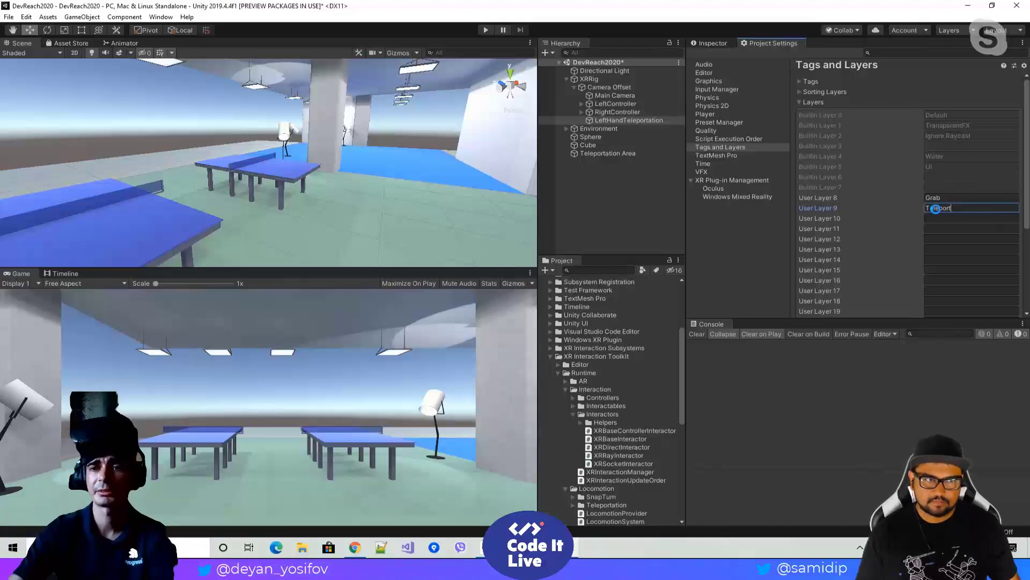
key(ctrl+s)
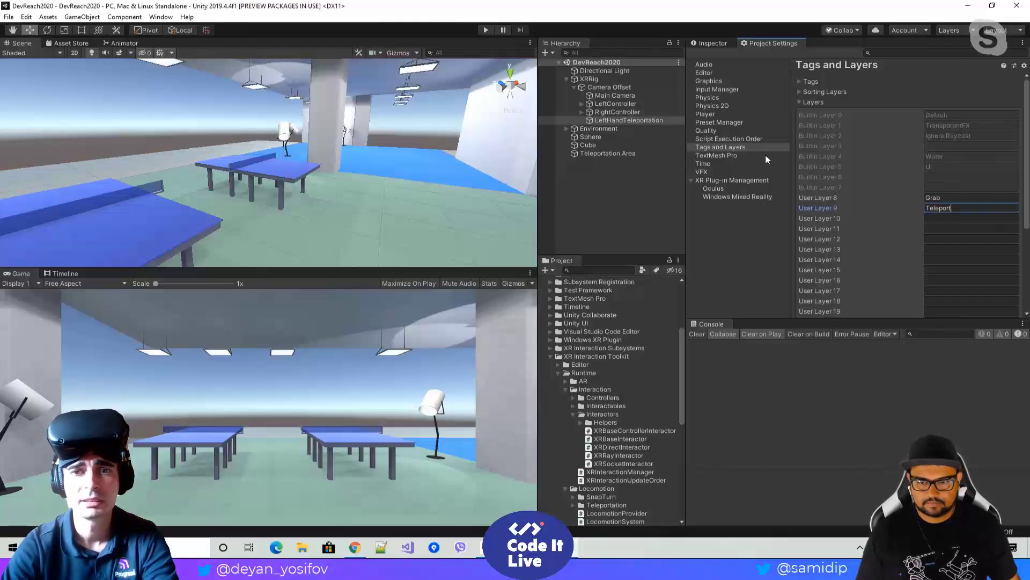
Step: Restrict the Teleportation Area script's Interaction Layer Mask to the Teleport layer only
click(624, 154)
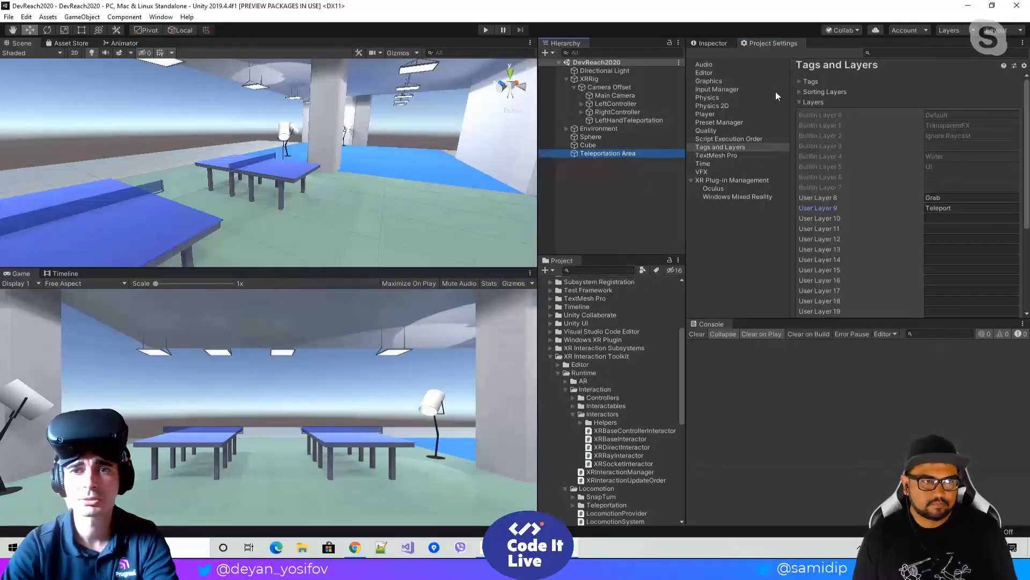
click(719, 45)
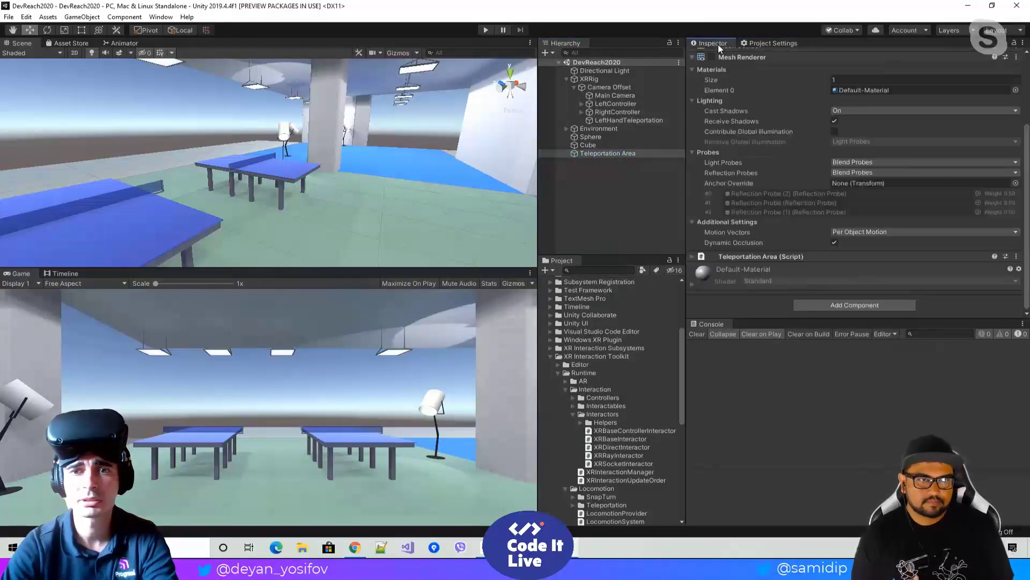
click(638, 153)
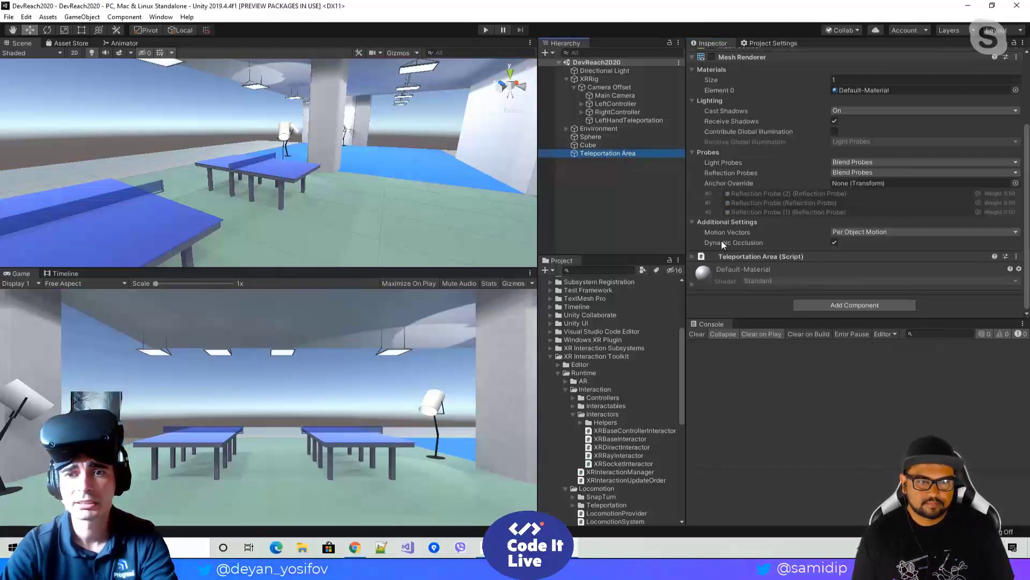
click(725, 256)
scroll(723, 233, down, 3)
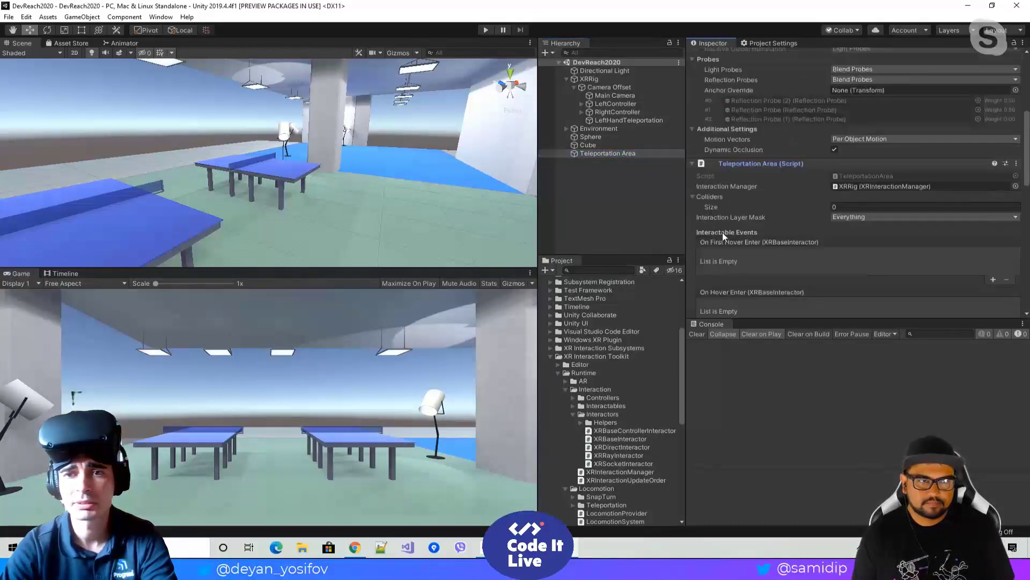
click(836, 217)
click(849, 227)
click(848, 220)
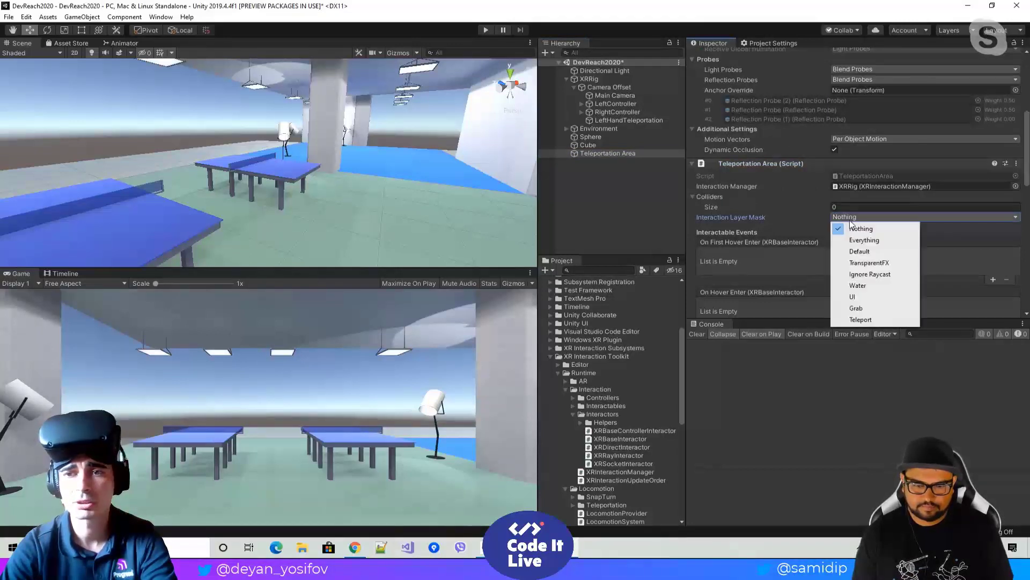
click(862, 308)
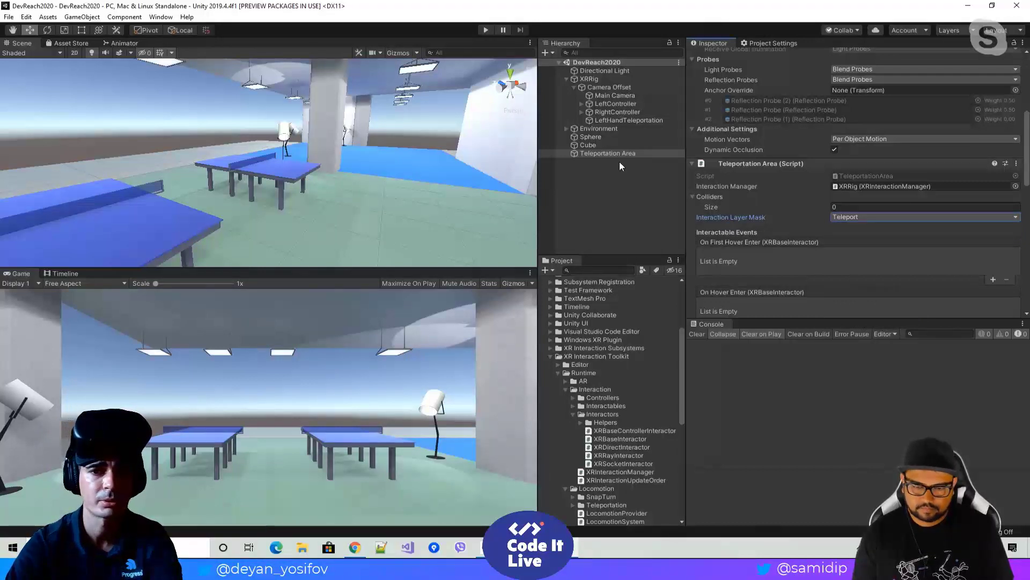
Step: Review LeftHandTeleportation and the Teleportation Area, and expand LeftHandTeleportation's XR Interactor Line Visual to examine its settings, including the Reticle
click(616, 122)
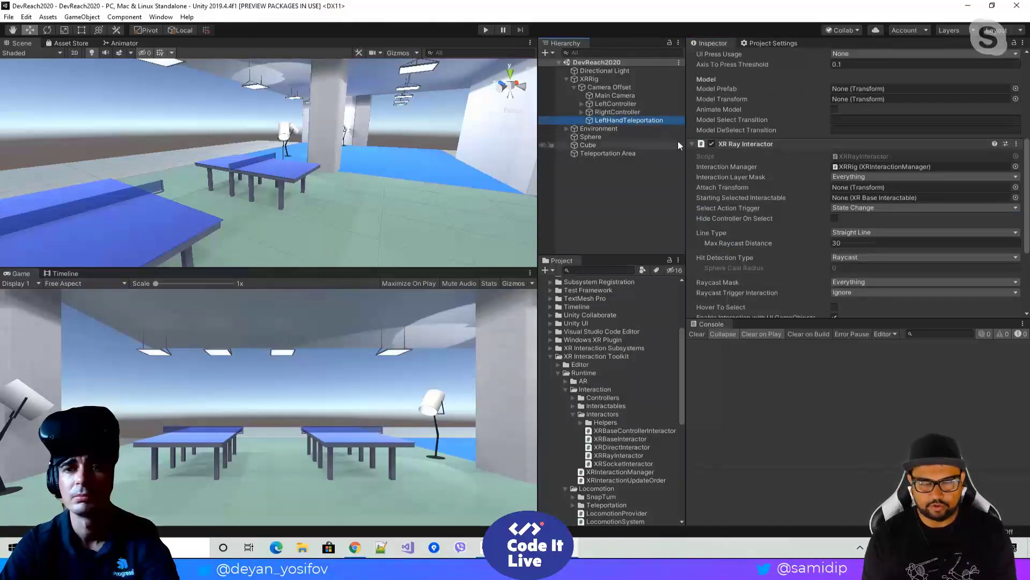
scroll(768, 130, up, 4)
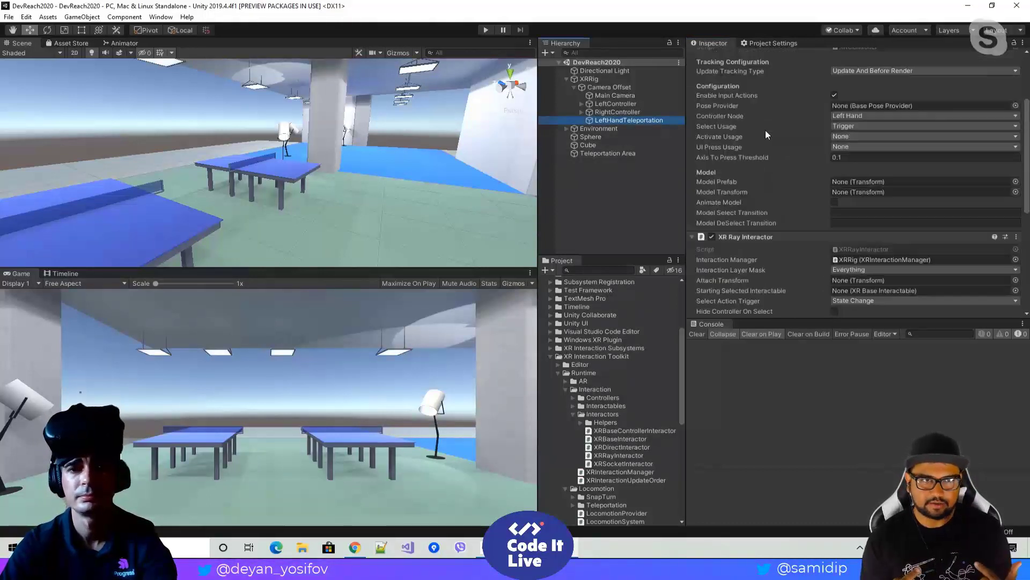
click(585, 153)
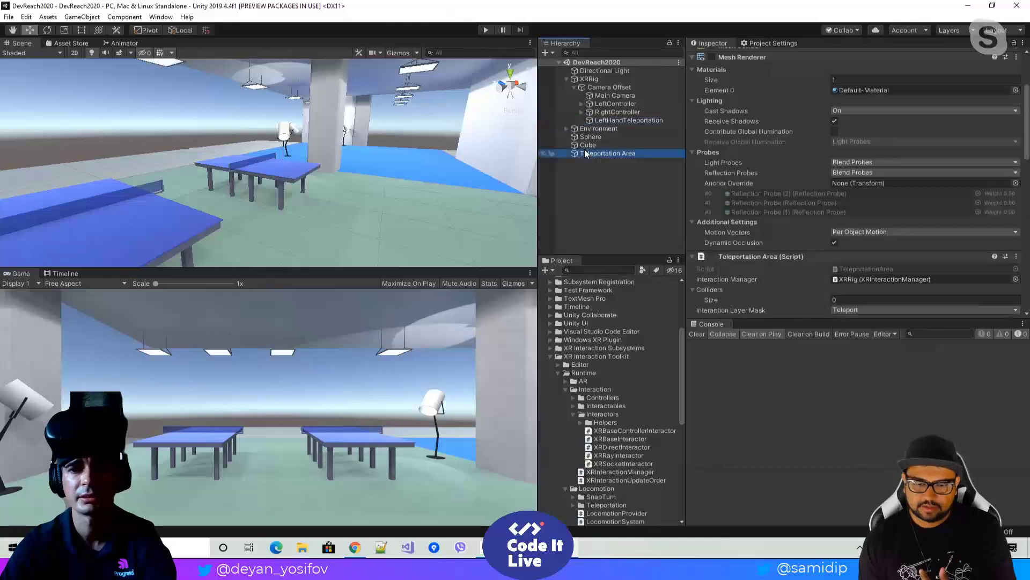
right_drag(387, 152, 483, 193)
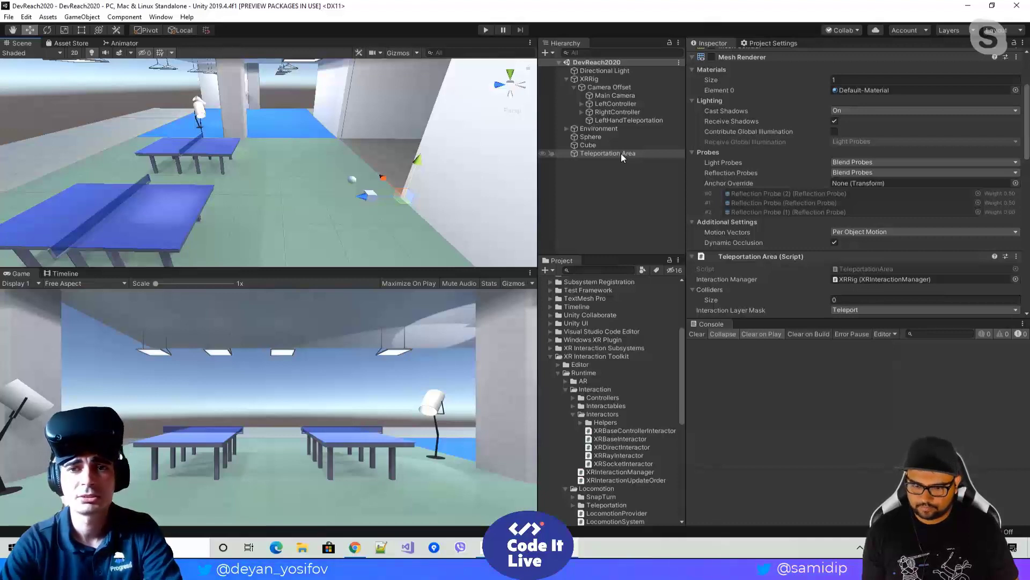
click(596, 121)
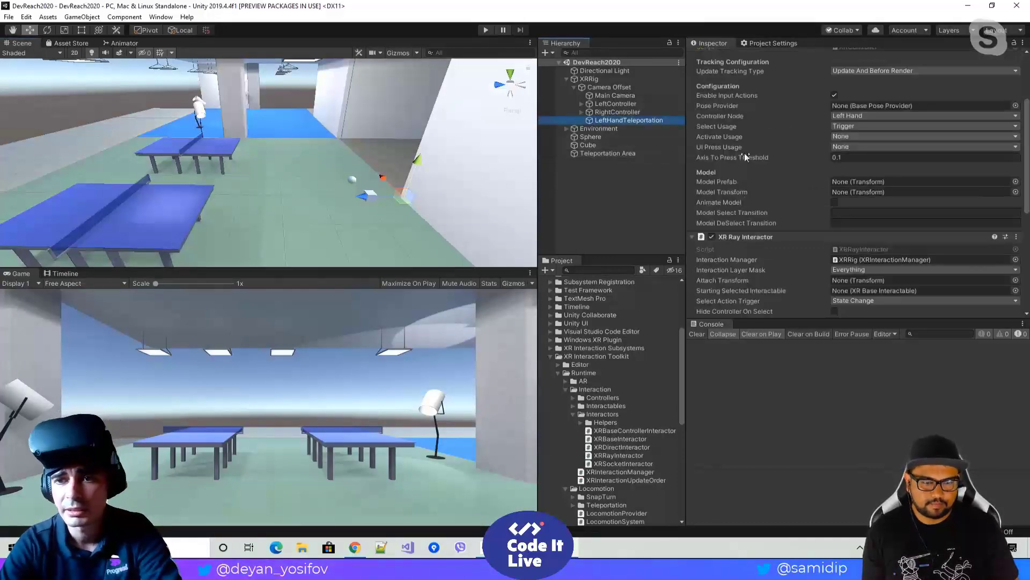
scroll(775, 194, down, 3)
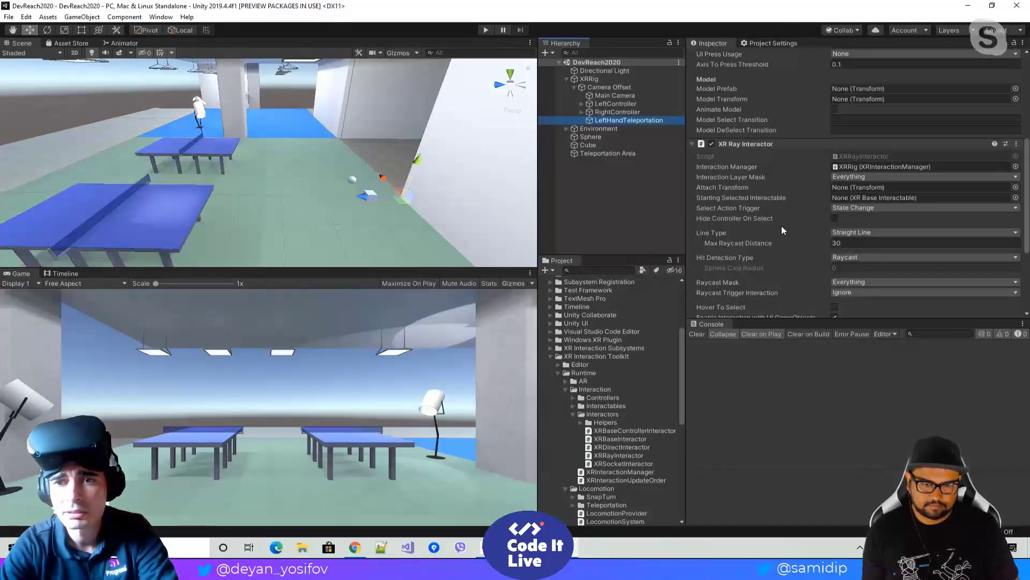
scroll(781, 230, down, 4)
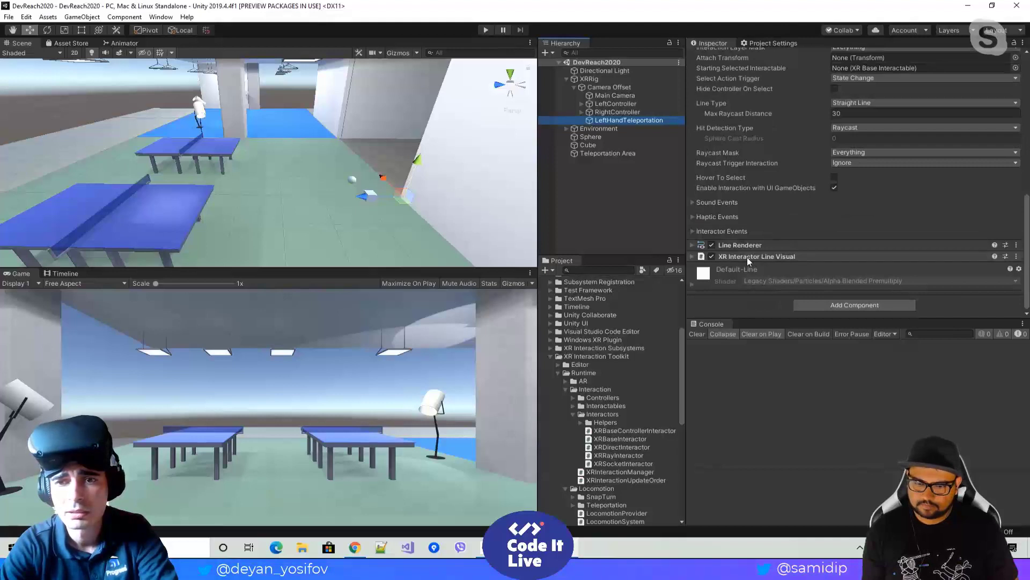
click(694, 256)
click(693, 257)
scroll(753, 240, down, 3)
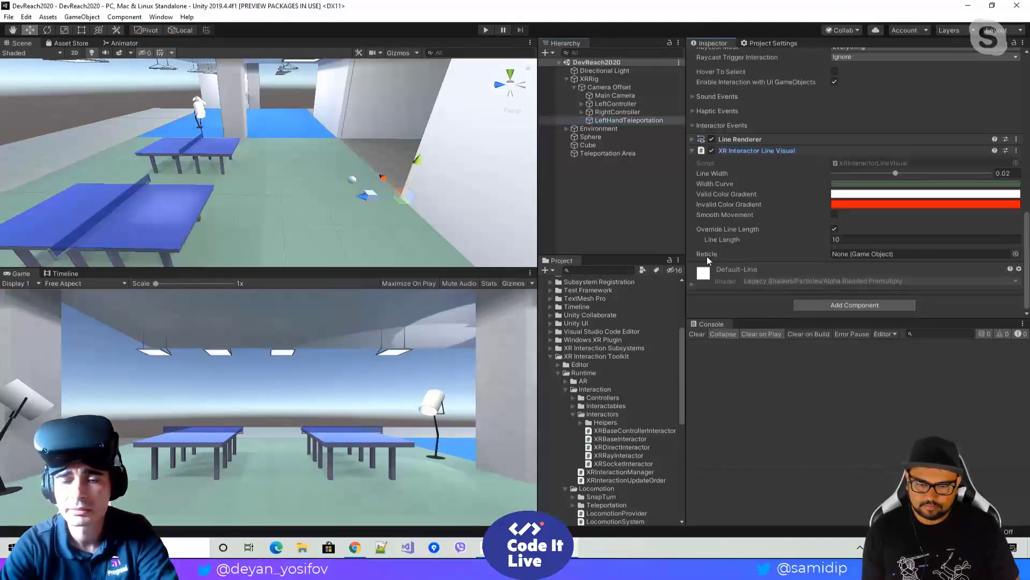
mouse_move(711, 258)
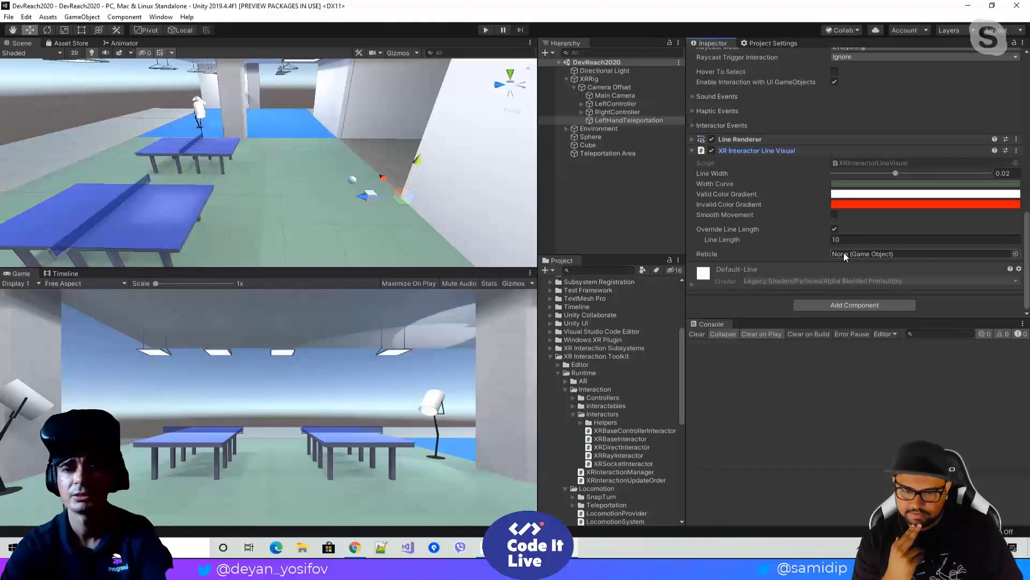
Step: Add a 3D sphere as a child of LeftHandTeleportation
right_click(625, 121)
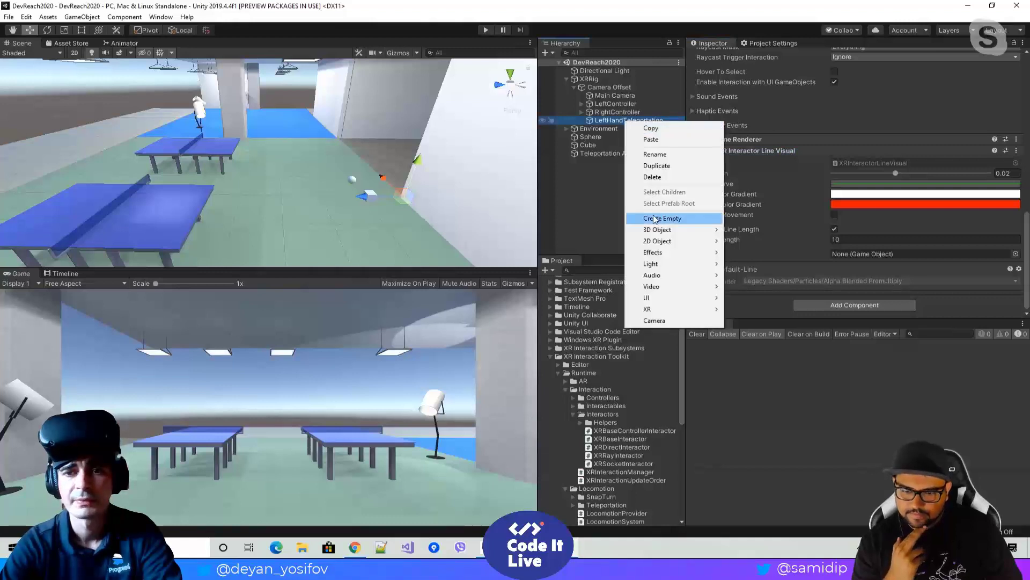
mouse_move(706, 232)
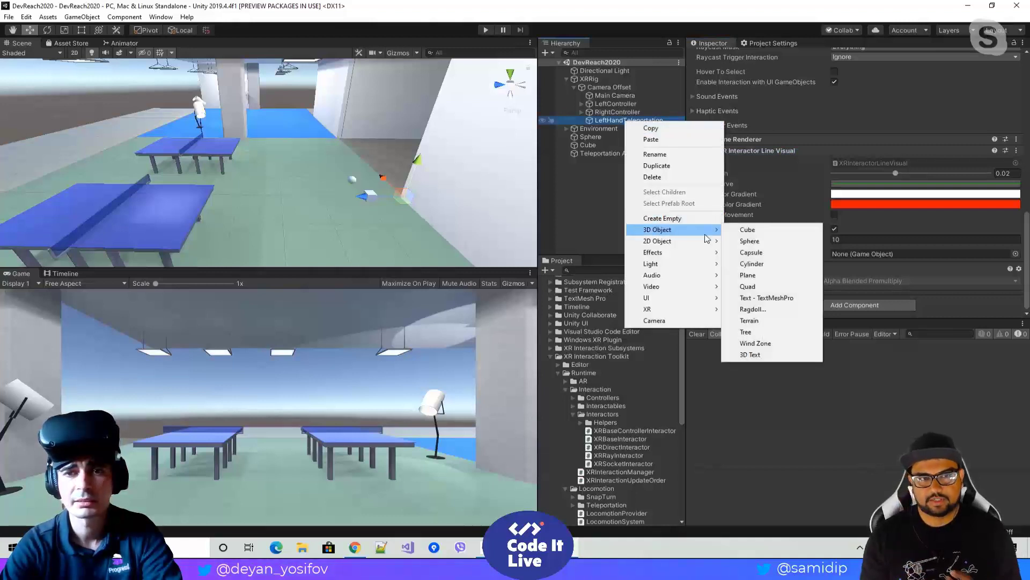
click(749, 241)
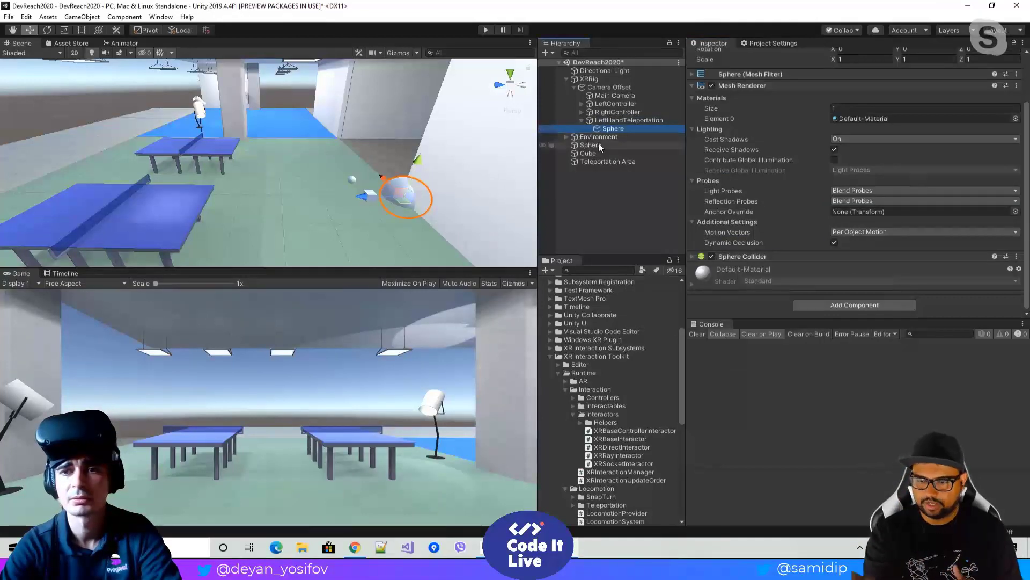
Step: Set the child sphere's scale to 0.2 on X, Y and Z and save the scene
scroll(812, 143, up, 3)
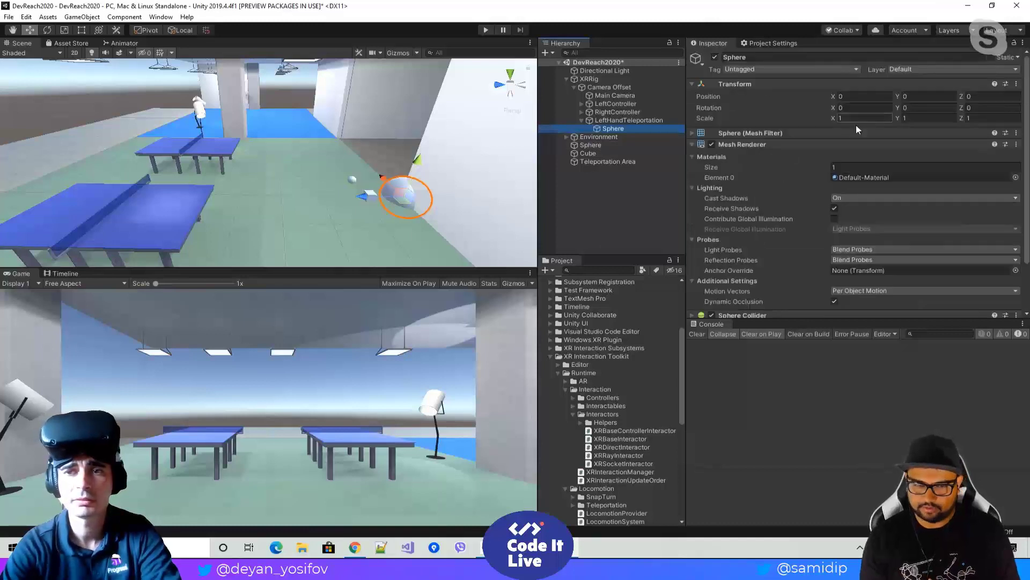
click(818, 117)
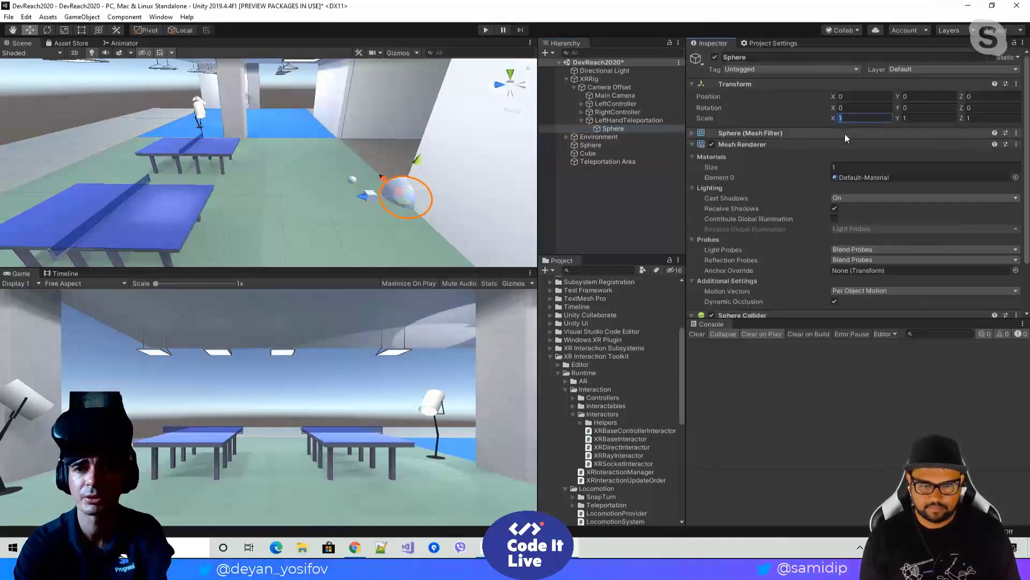
text(02)
key(BackSpace)
text(.2)
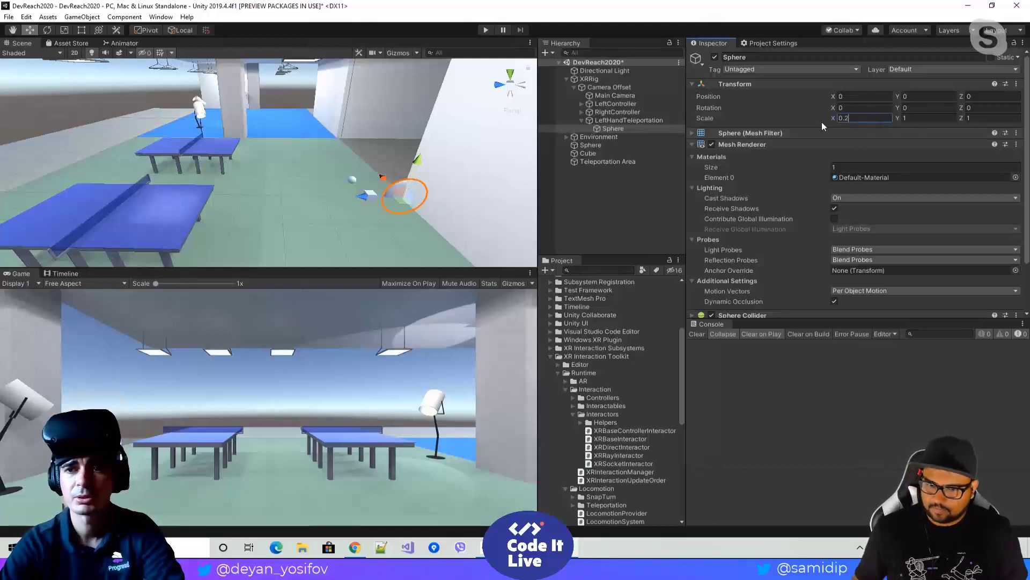
key(Tab)
text(0.2)
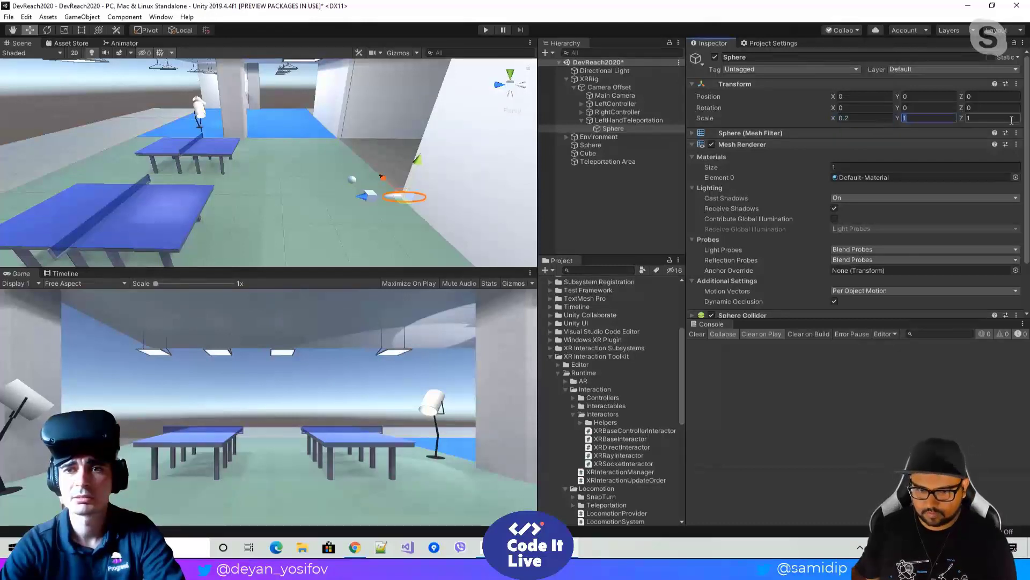
key(Tab)
text(0.2)
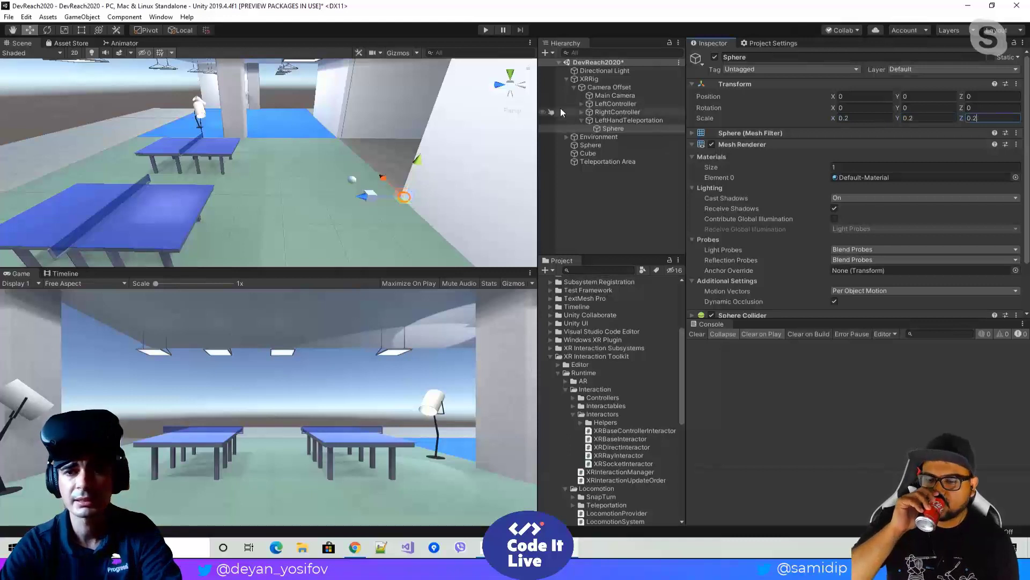
key(ctrl+s)
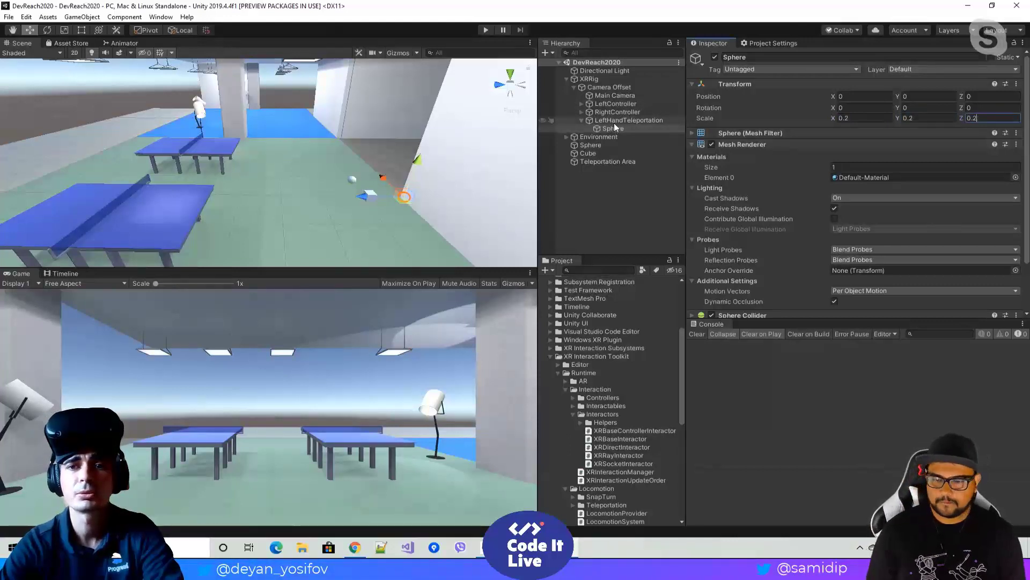
Step: Deactivate the child sphere and assign it as the Reticle of LeftHandTeleportation's XR Interactor Line Visual
click(717, 59)
click(636, 120)
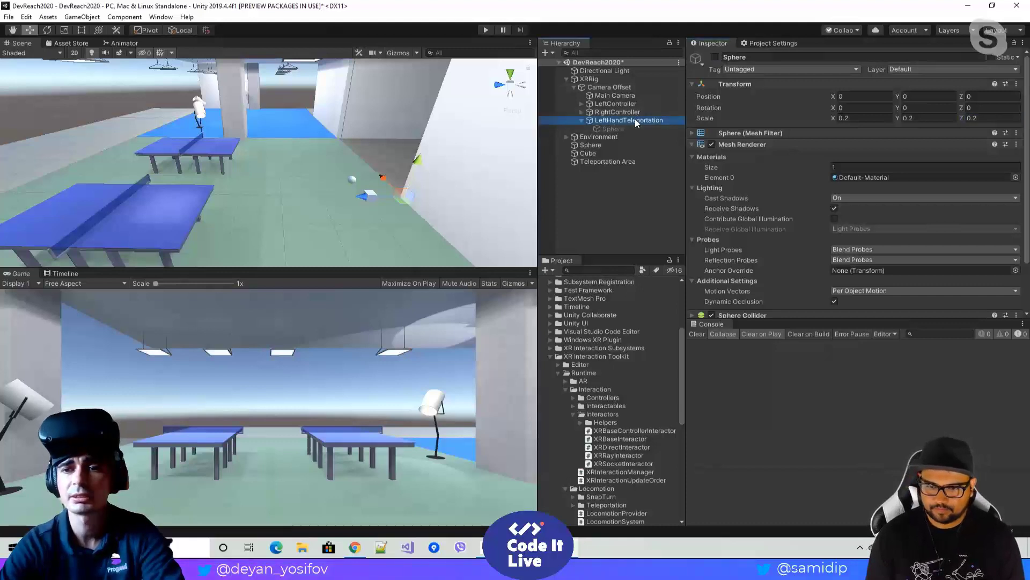
scroll(842, 159, down, 5)
scroll(841, 159, down, 3)
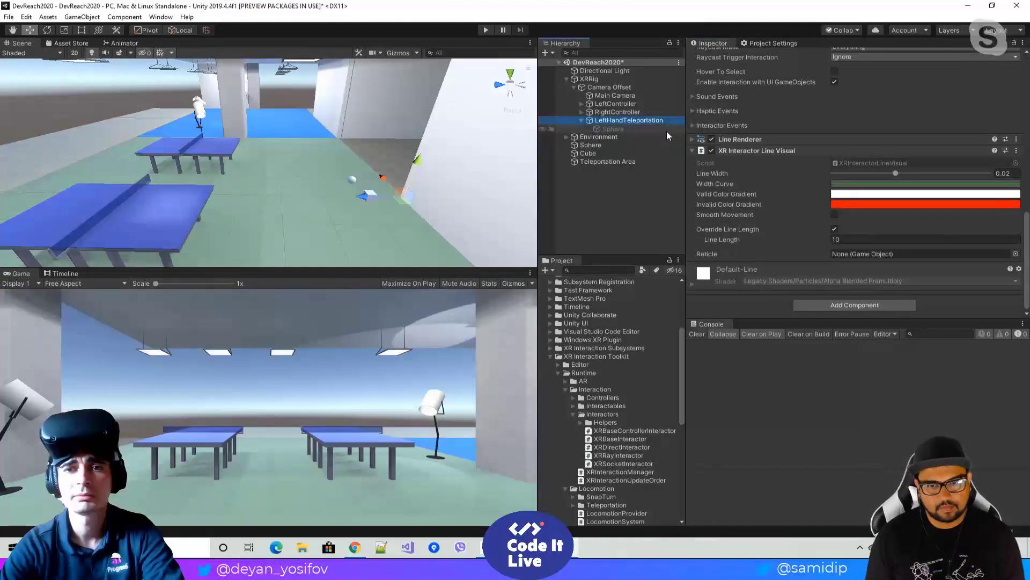
drag(612, 130, 833, 256)
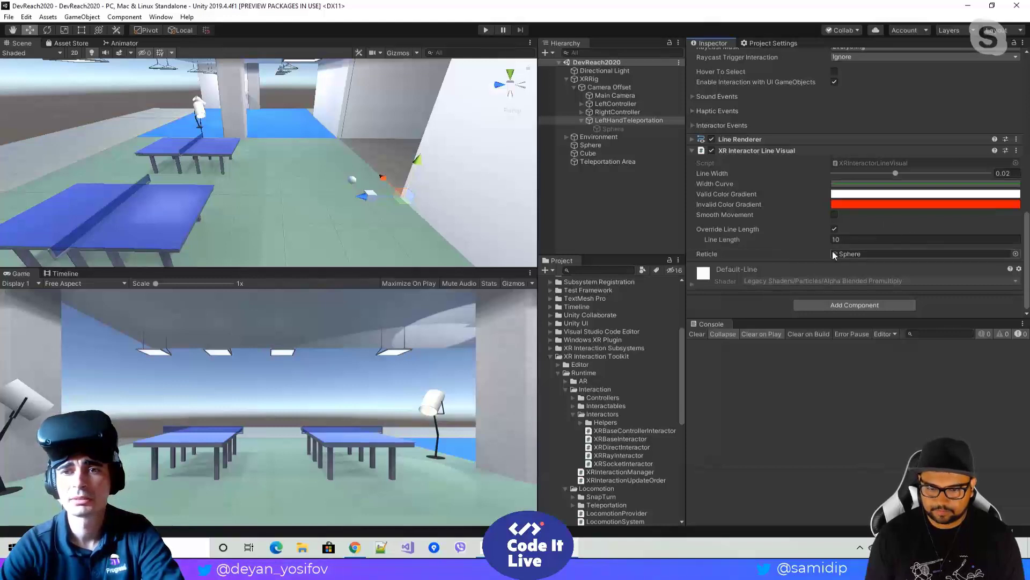
Step: Add a 3D cube as another child of LeftHandTeleportation
scroll(808, 236, up, 5)
scroll(806, 234, up, 5)
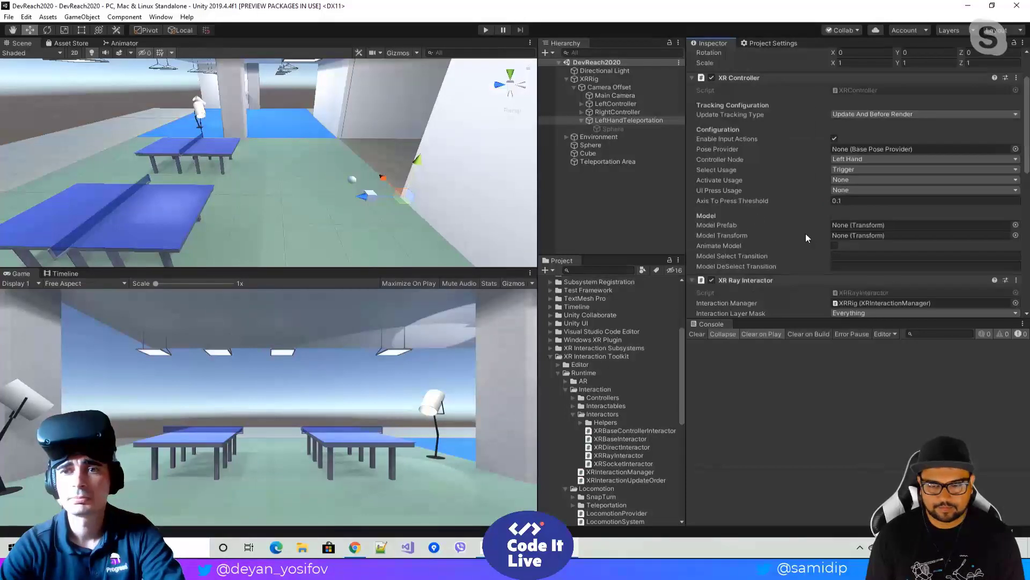
scroll(806, 233, up, 3)
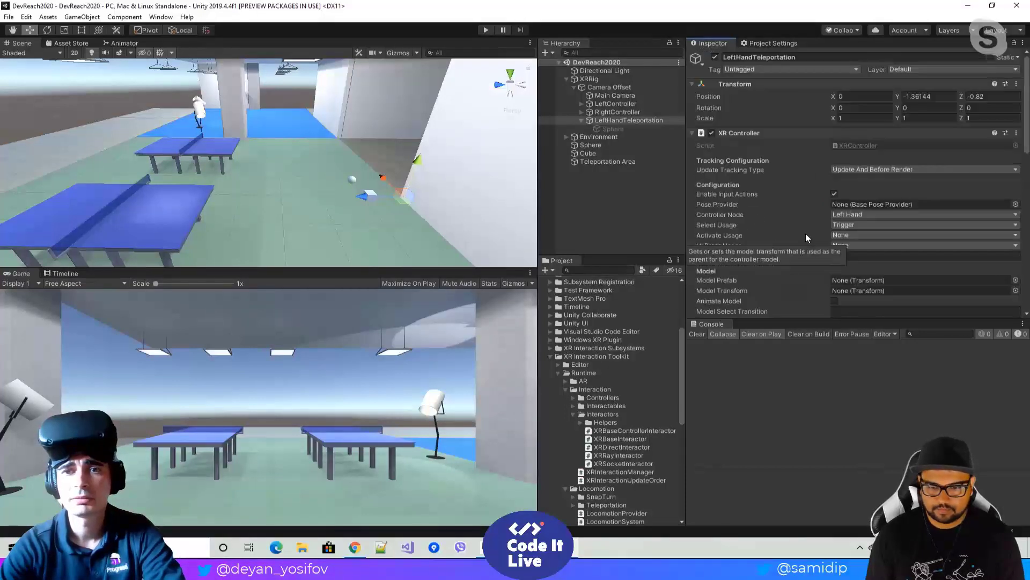
right_click(614, 121)
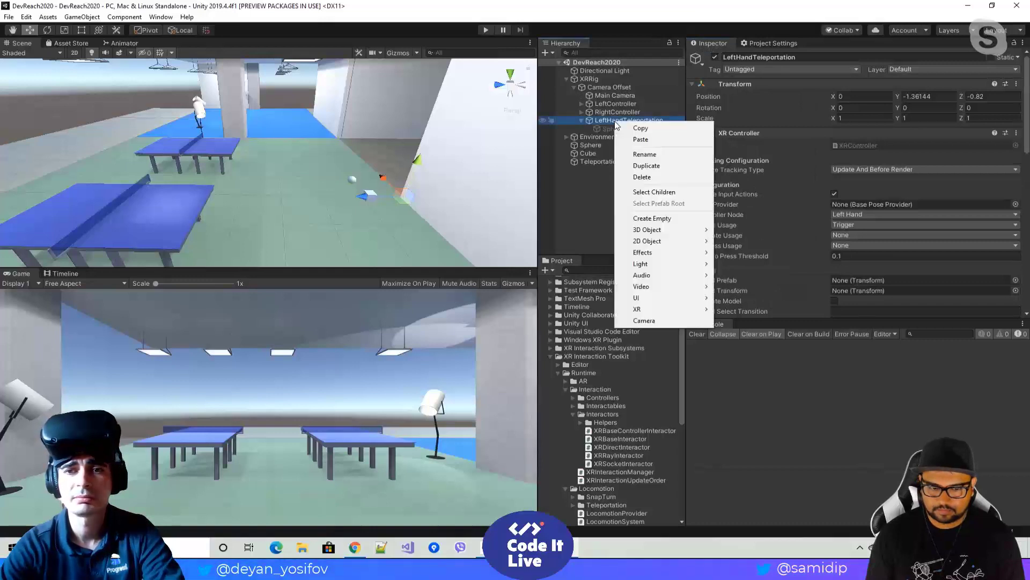
mouse_move(649, 229)
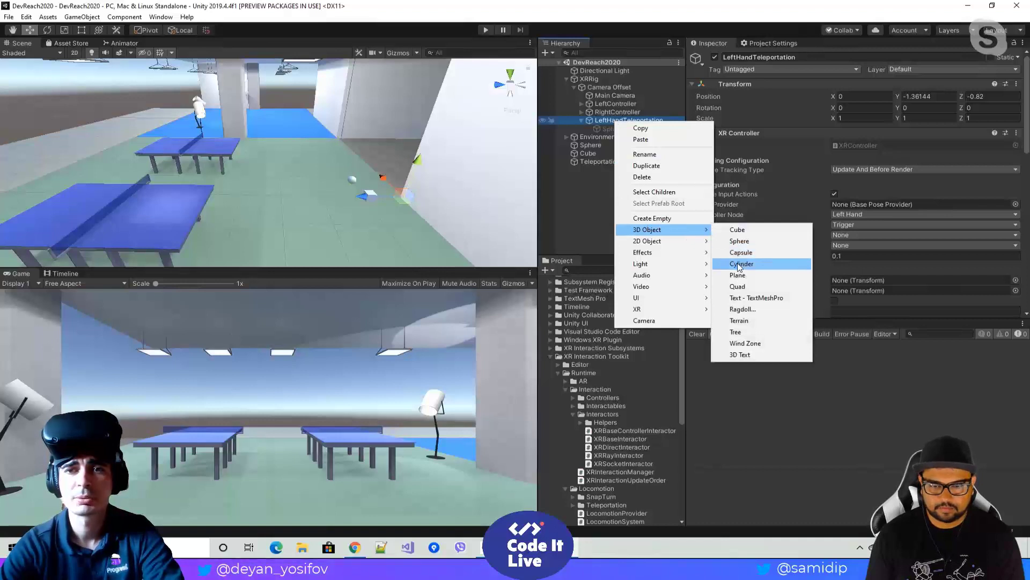
click(745, 229)
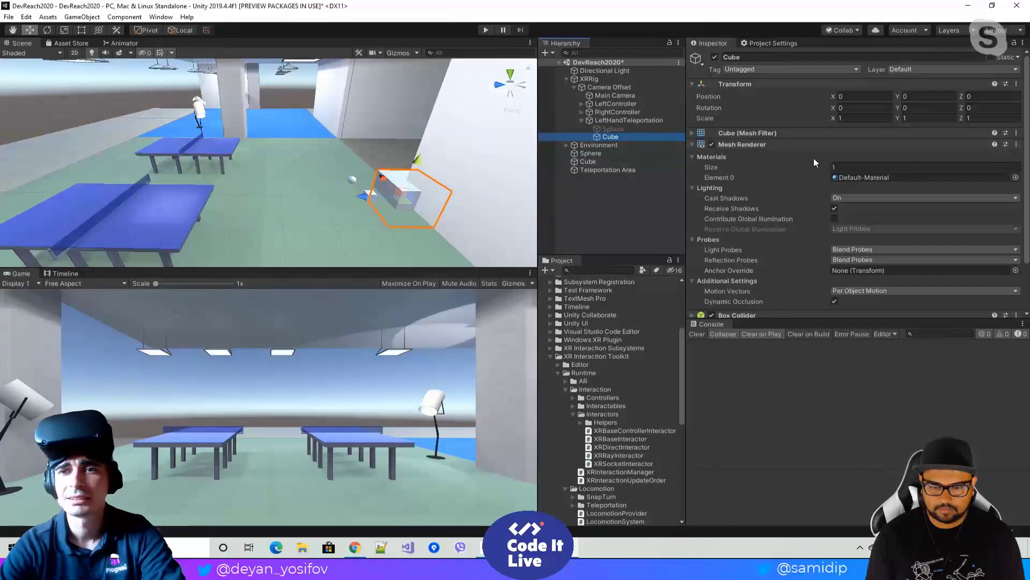
Step: Set the child cube's scale to 0.1 on X, Y and Z and save the scene
click(847, 118)
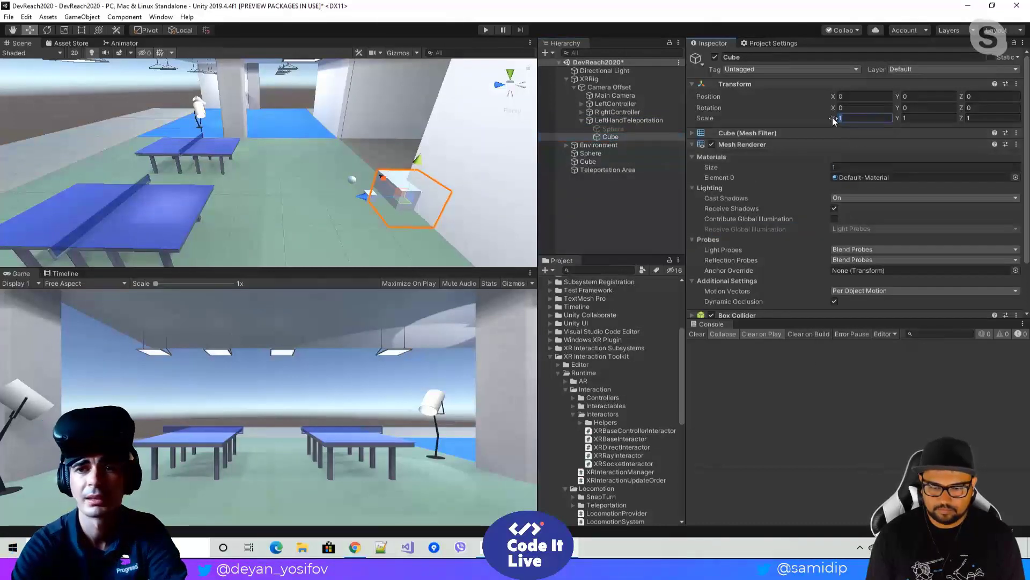
text(0.1)
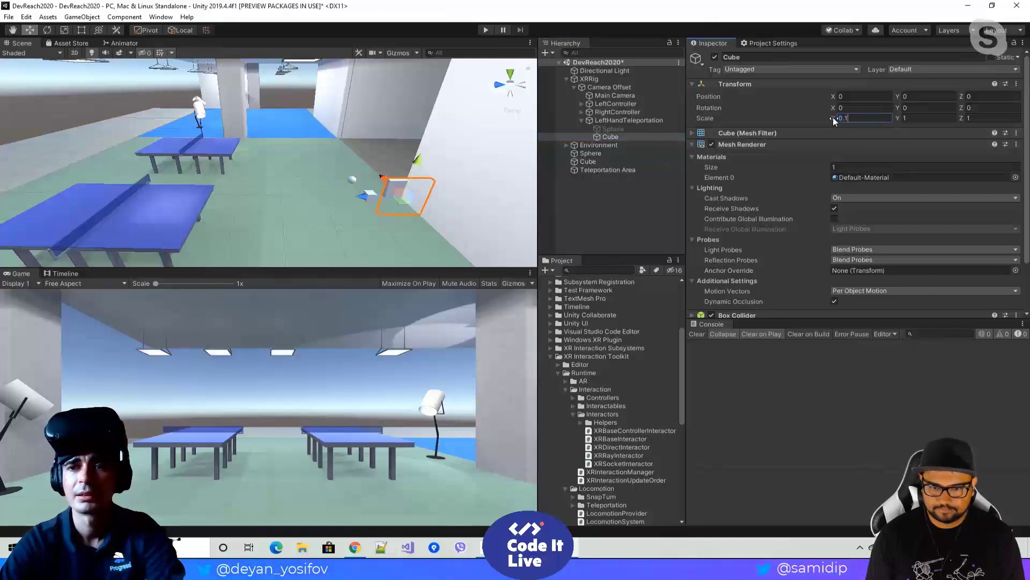
key(Tab)
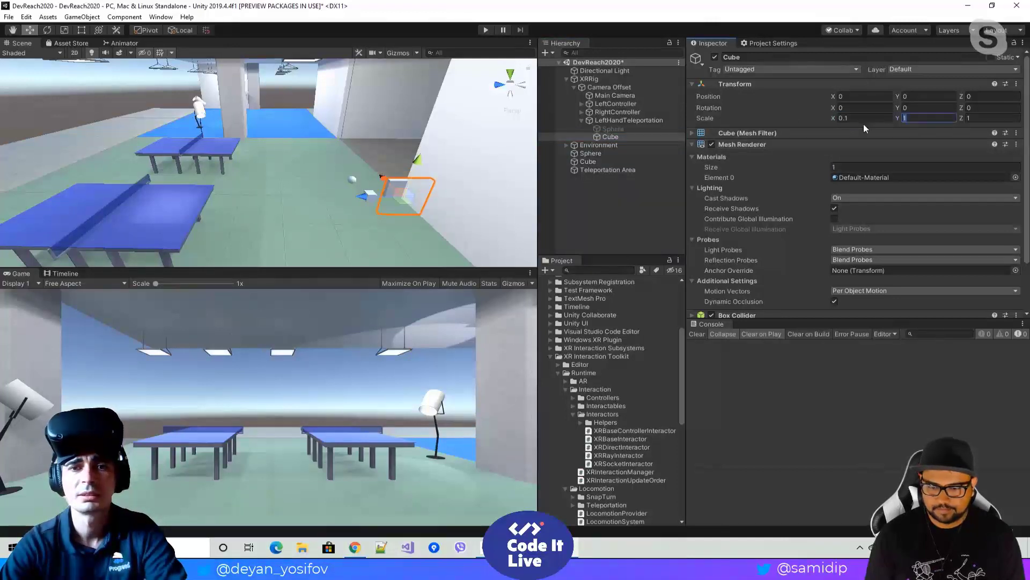
text(0.1)
click(979, 118)
text(0.1)
key(ctrl+s)
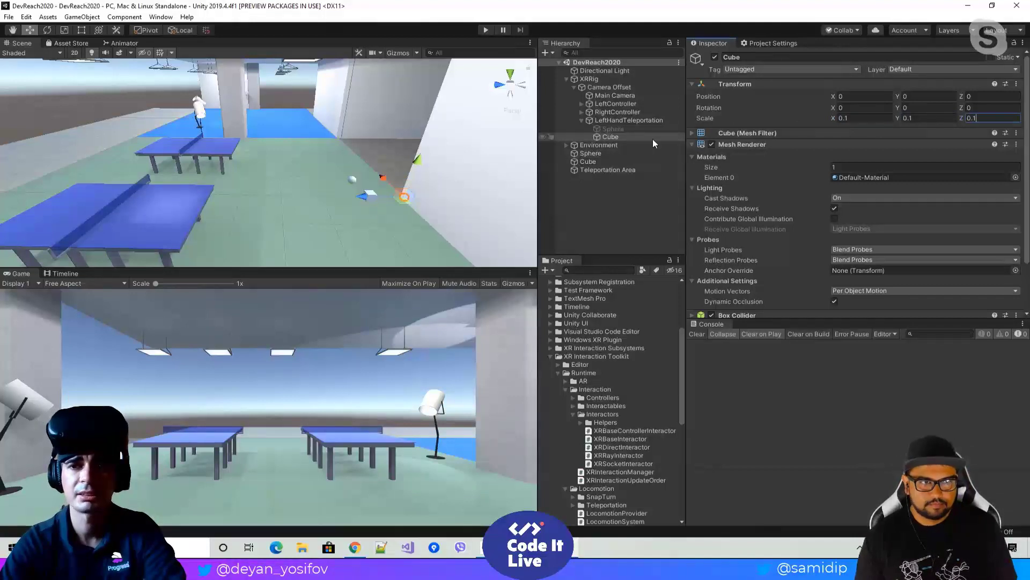
Step: Run the scene in play mode with LeftHandTeleportation selected and inspect the console's UnassignedReferenceException, widening the Inspector and Console area to read it
click(642, 120)
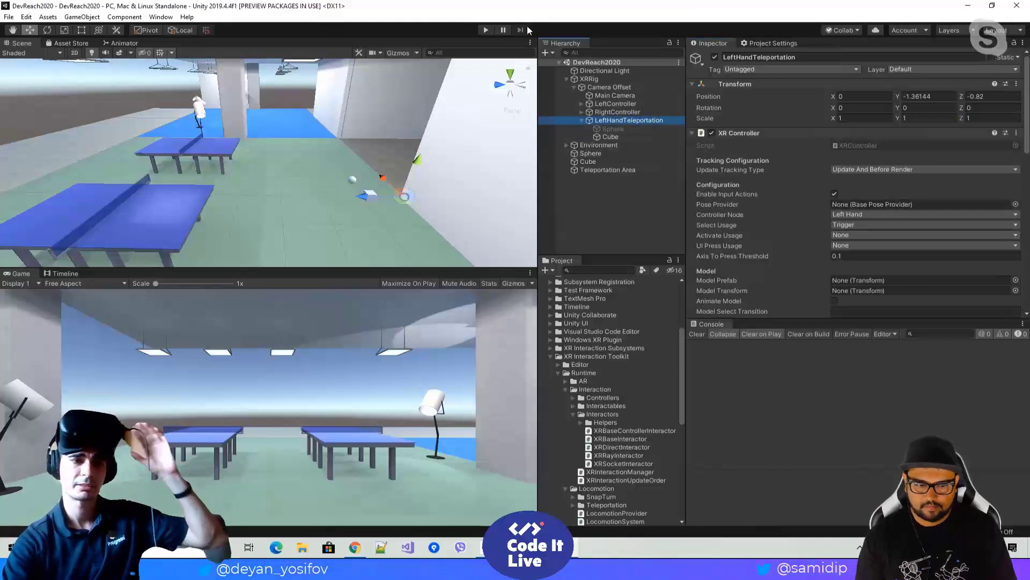
click(485, 30)
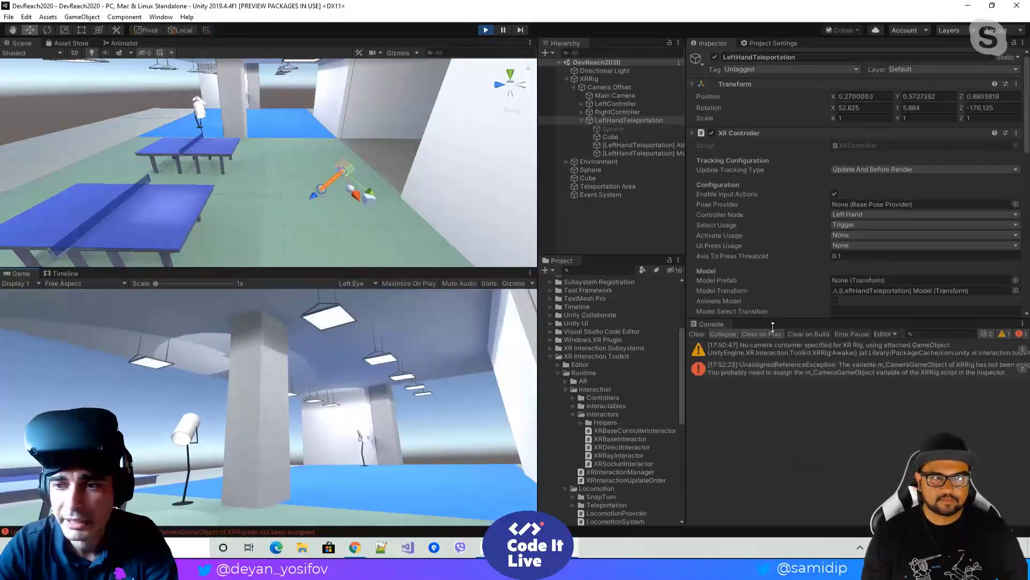
click(816, 373)
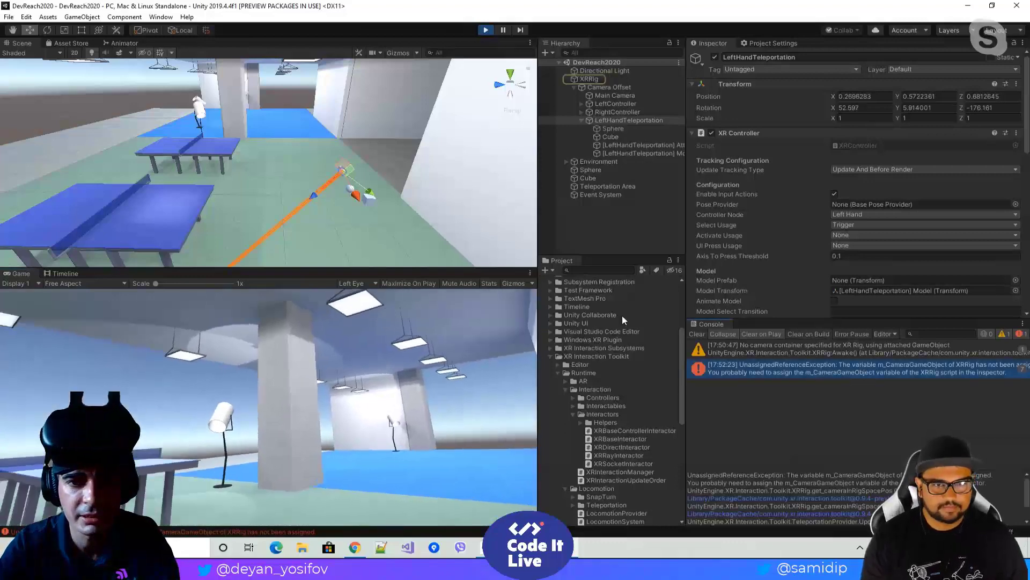
drag(537, 212, 495, 212)
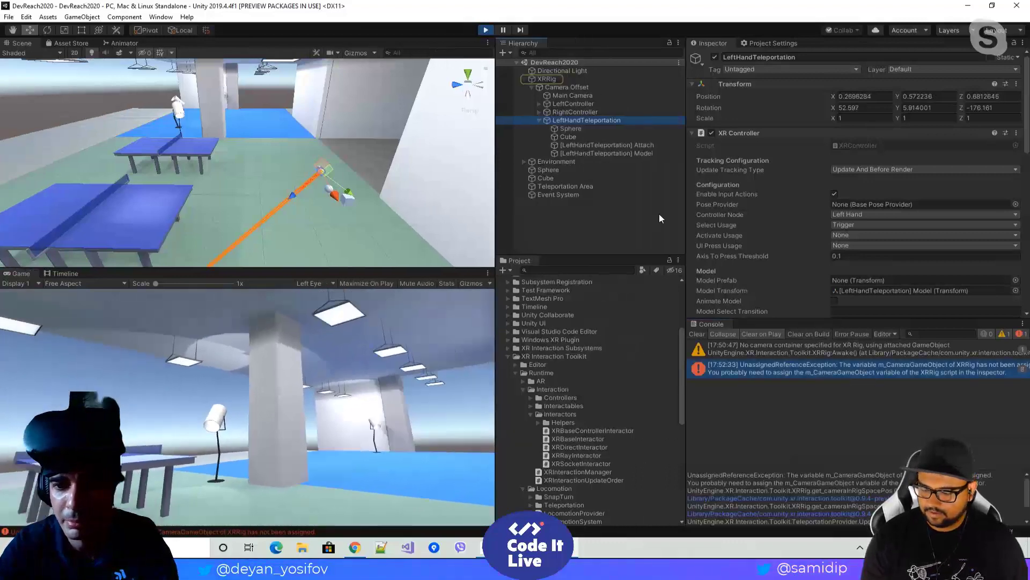
drag(686, 214, 617, 214)
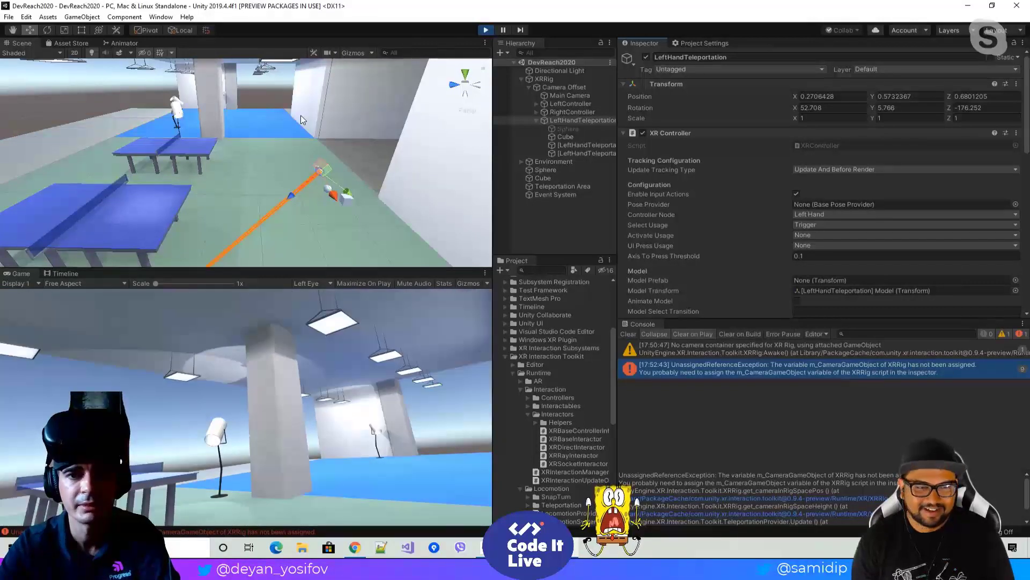
Step: Stop play mode and clear the console
click(486, 29)
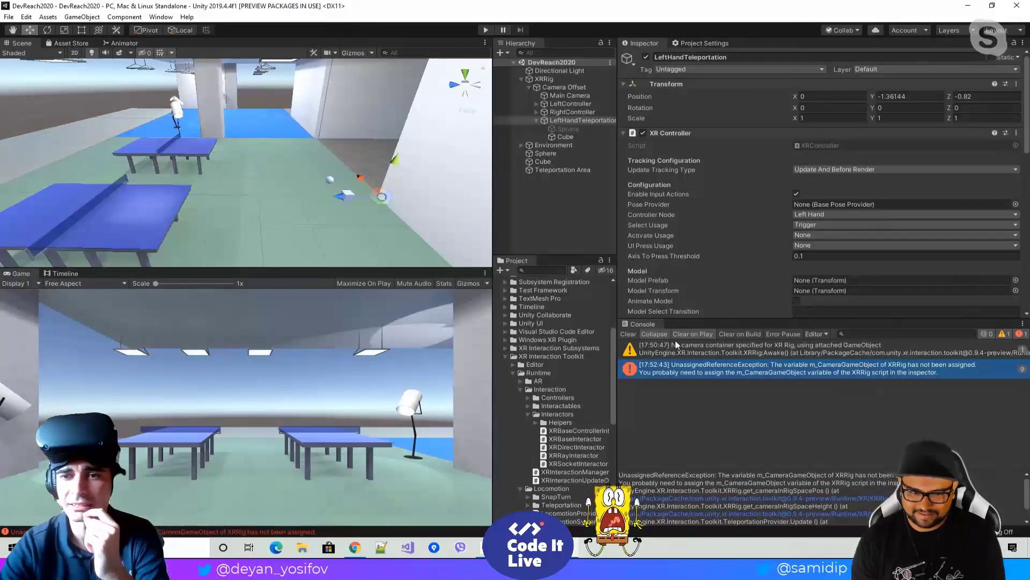
click(629, 334)
Step: Assign Camera Offset as the Camera Floor Offset Object and Main Camera as the Camera Game Object of XRRig's XR Rig component
click(543, 71)
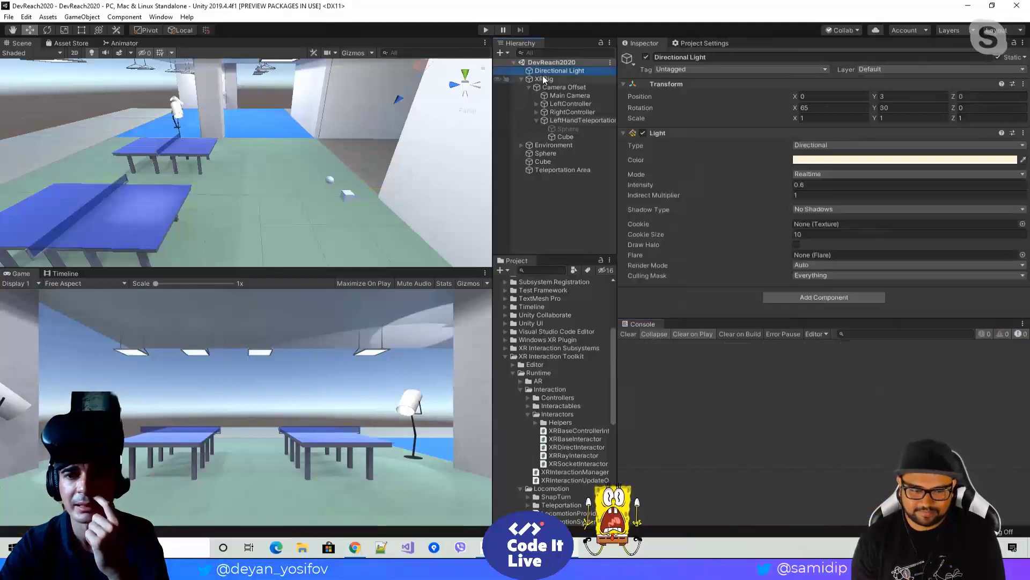
click(544, 79)
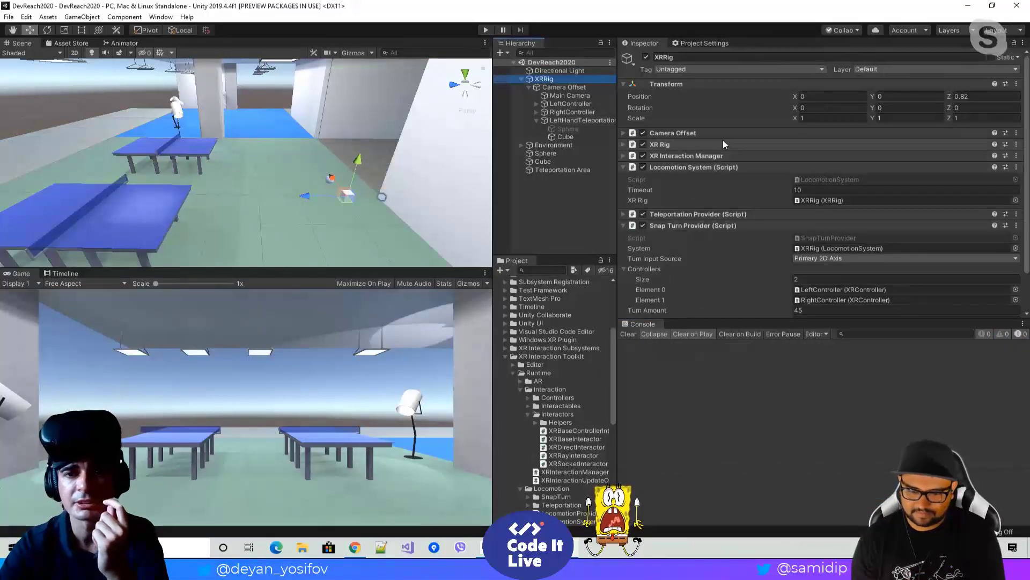
click(625, 145)
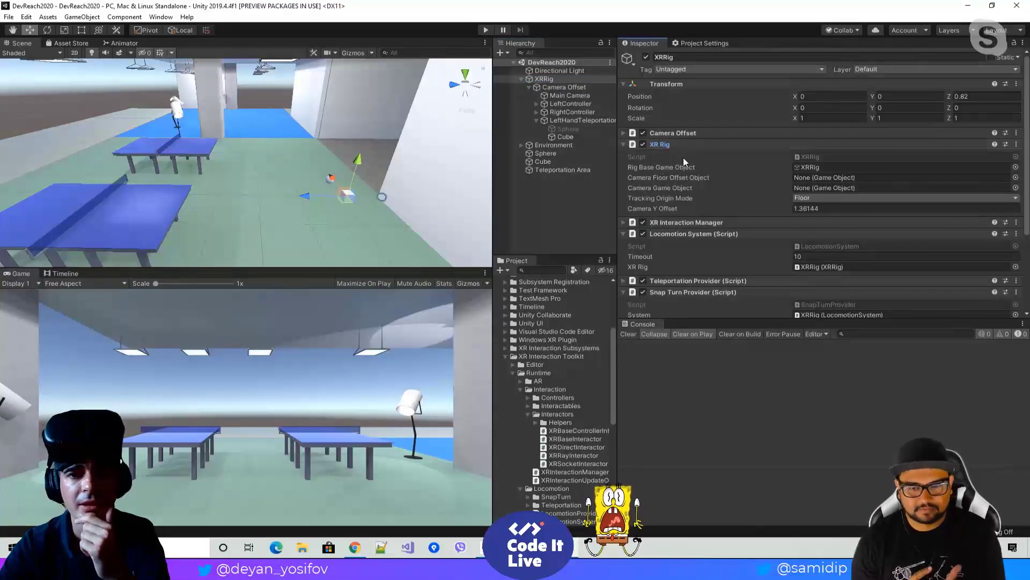
click(572, 87)
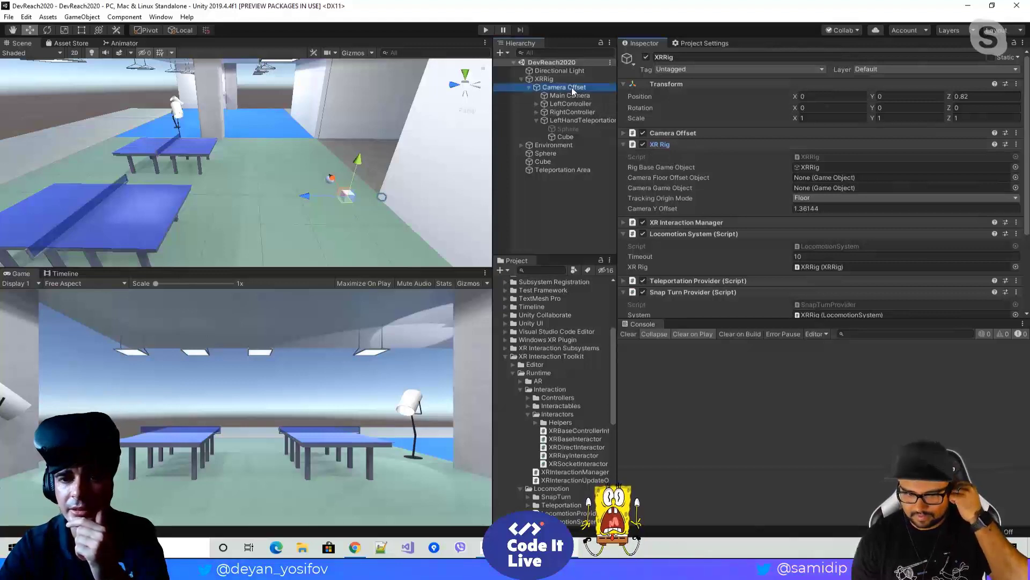
drag(571, 87, 739, 156)
drag(797, 179, 806, 175)
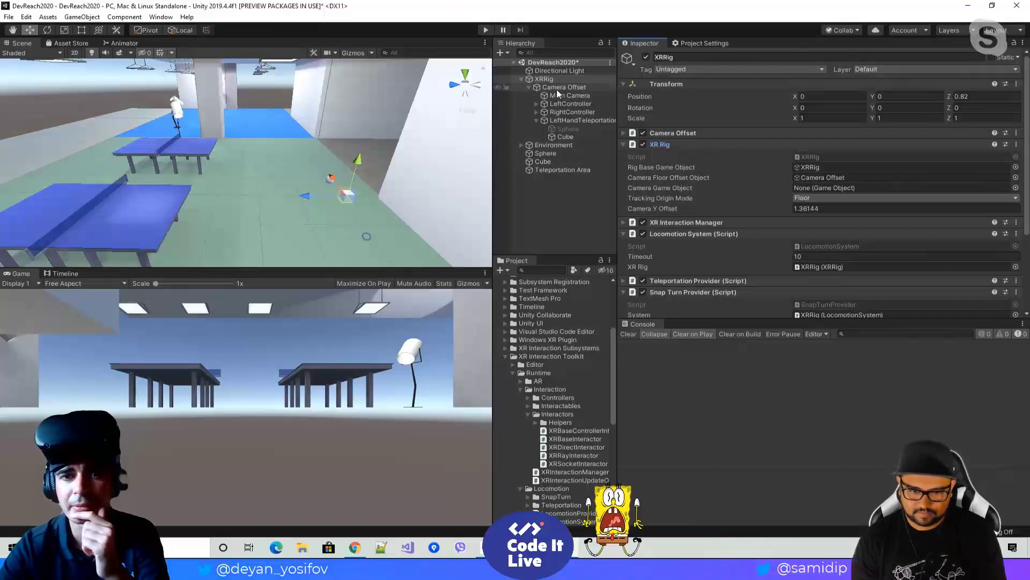
drag(577, 96, 806, 189)
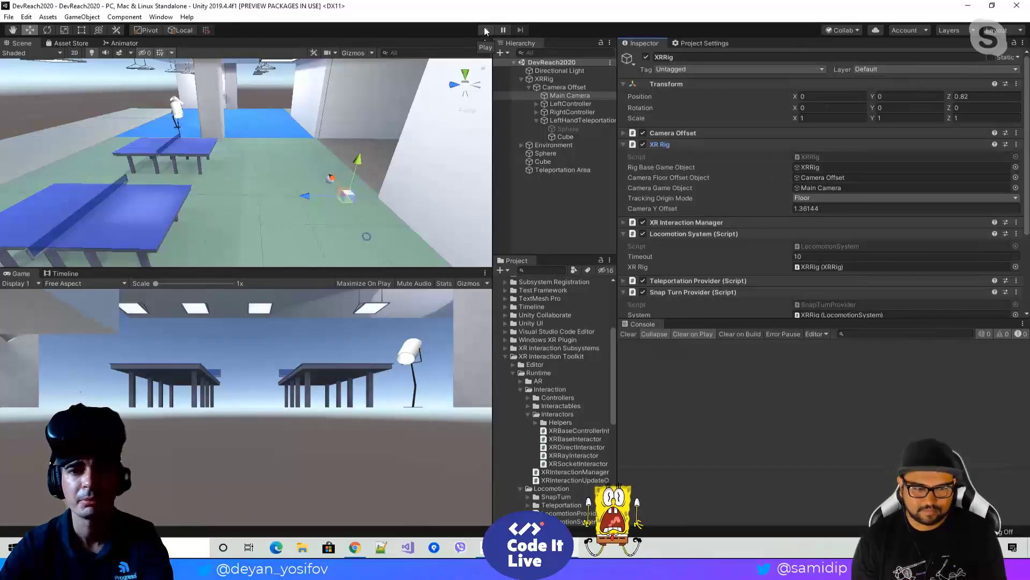
Step: Delete the cube under LeftHandTeleportation and save the scene
click(554, 139)
right_click(556, 140)
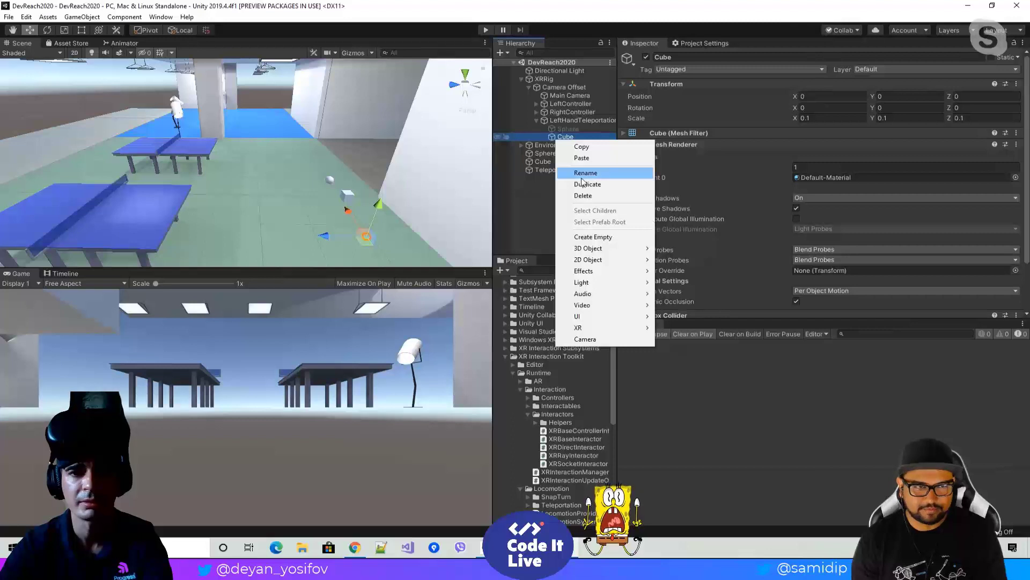
click(591, 197)
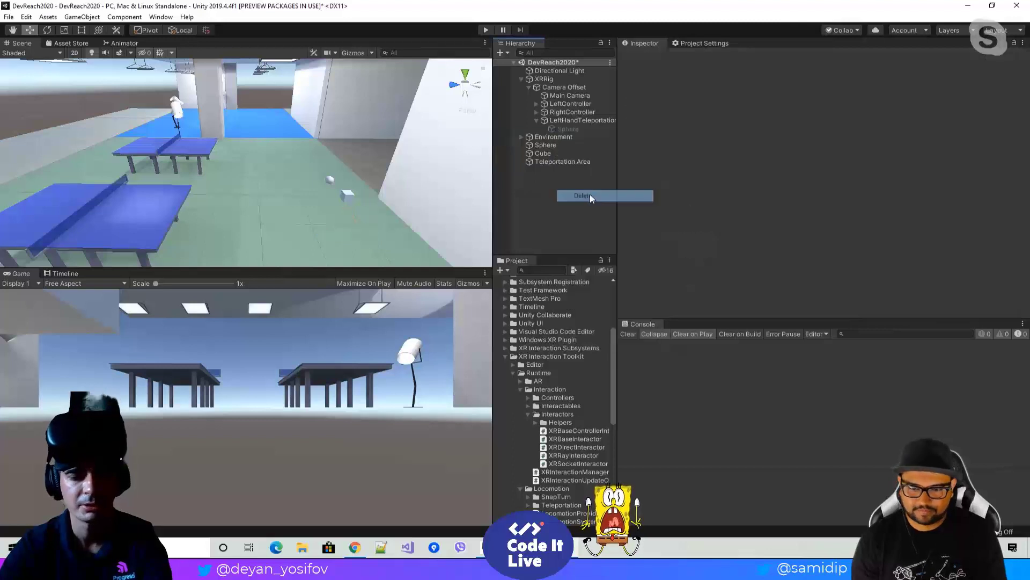
key(ctrl+s)
Step: Check the transforms of the child sphere, LeftHandTeleportation, RightController, Camera Offset and Main Camera
click(570, 129)
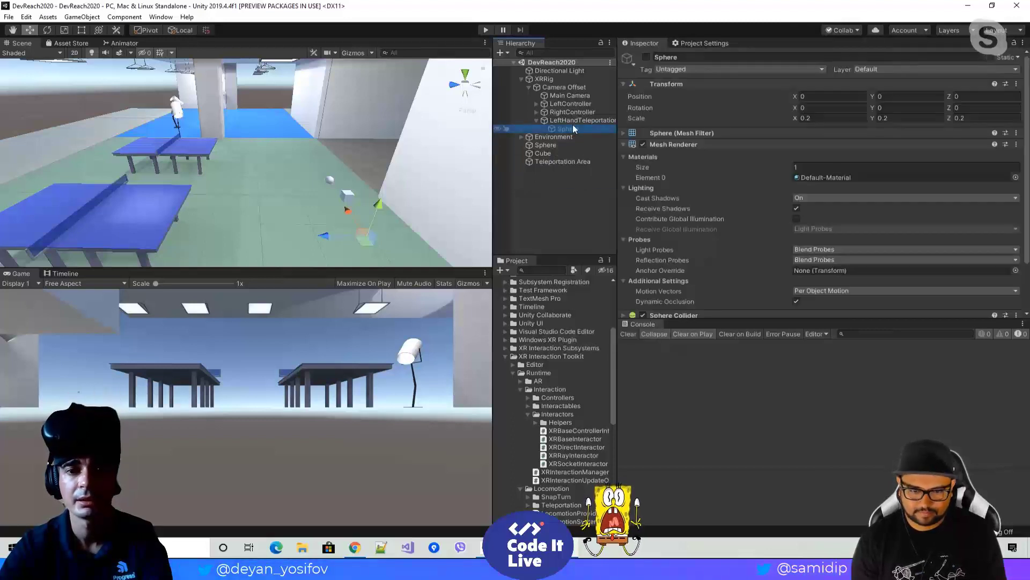
click(574, 120)
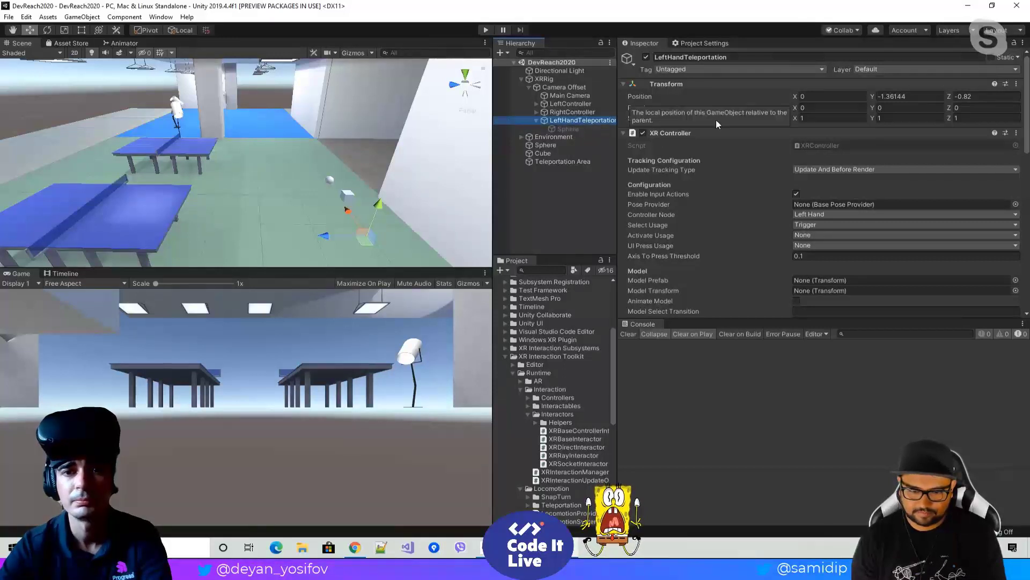
click(545, 110)
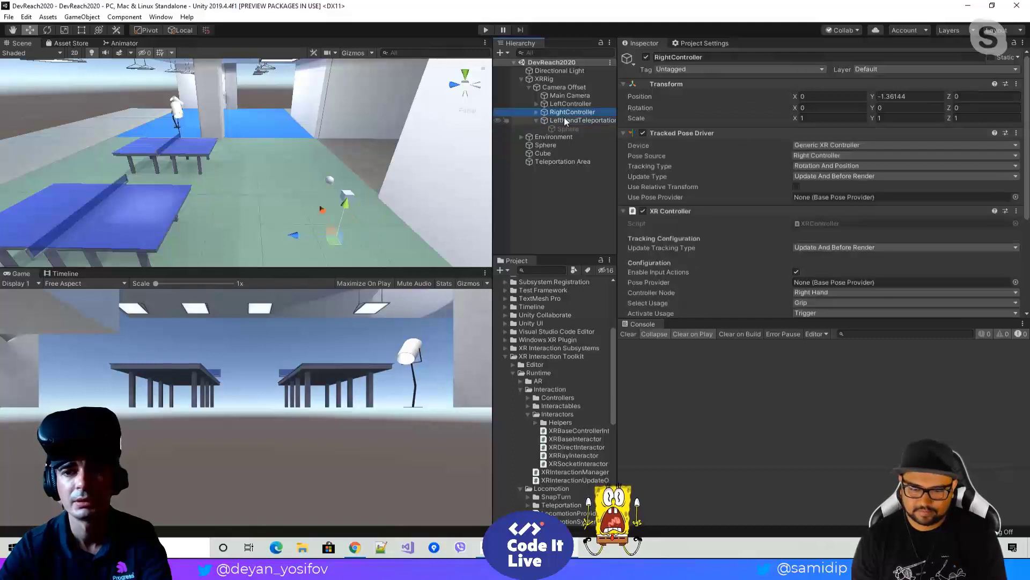
click(565, 121)
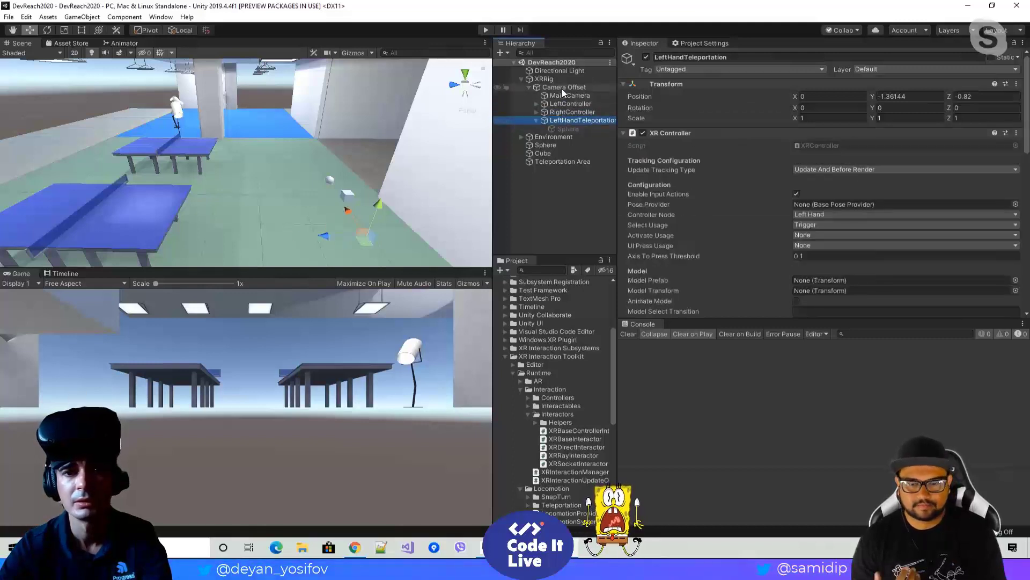
click(562, 89)
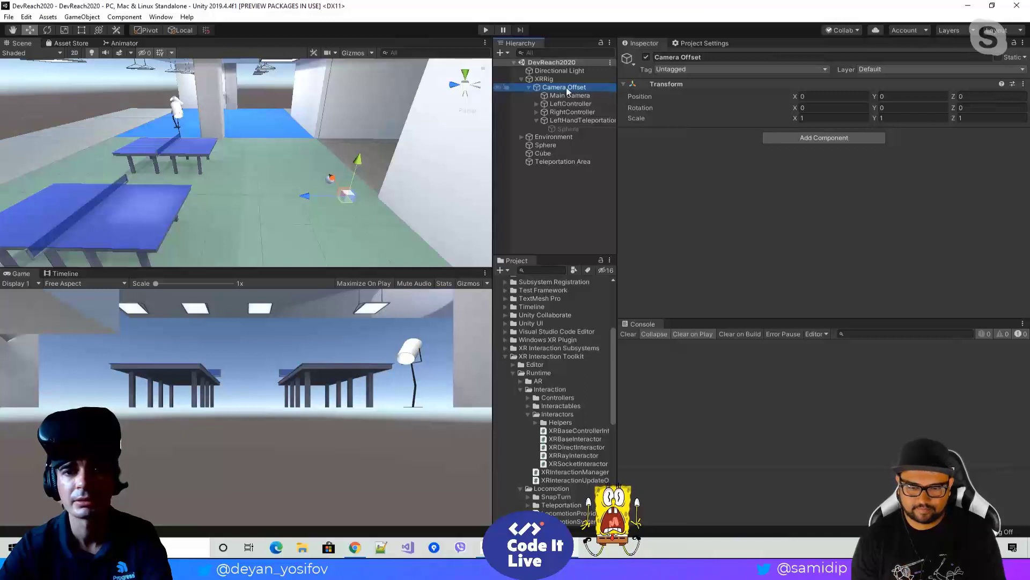
click(565, 95)
Step: Reset the Transform components of LeftController and RightController
click(567, 104)
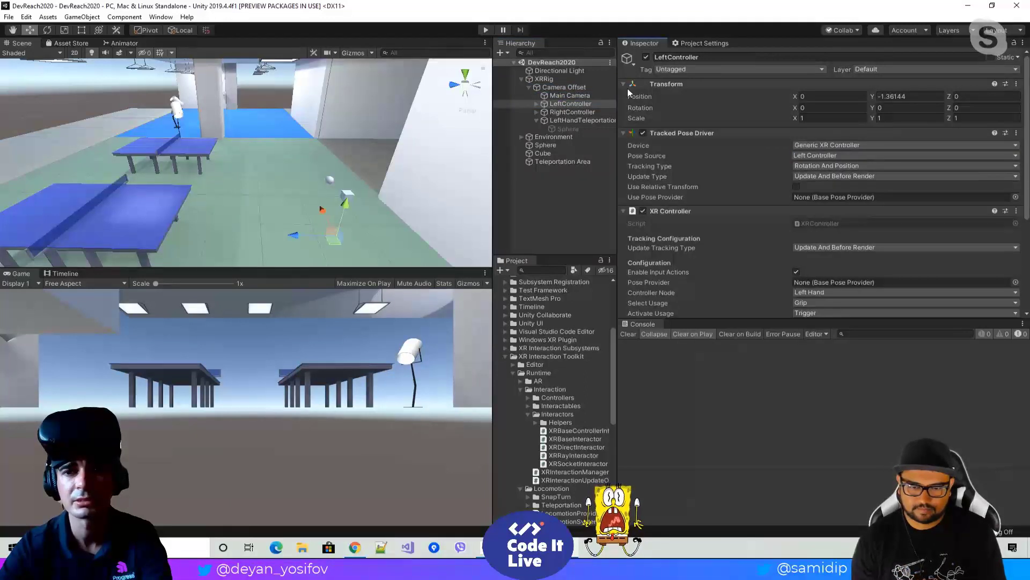
right_click(651, 84)
click(684, 90)
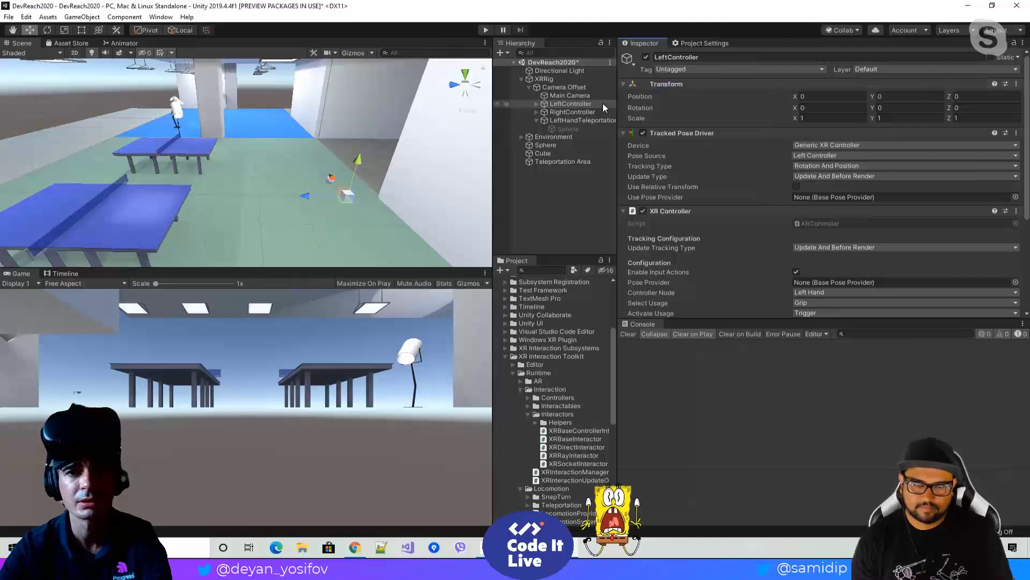
click(552, 110)
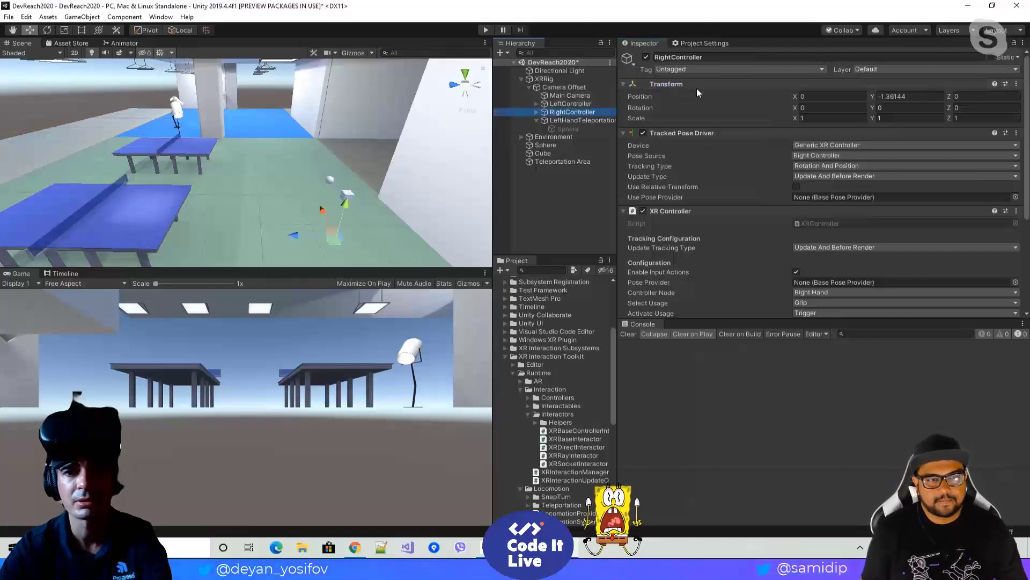
right_click(668, 84)
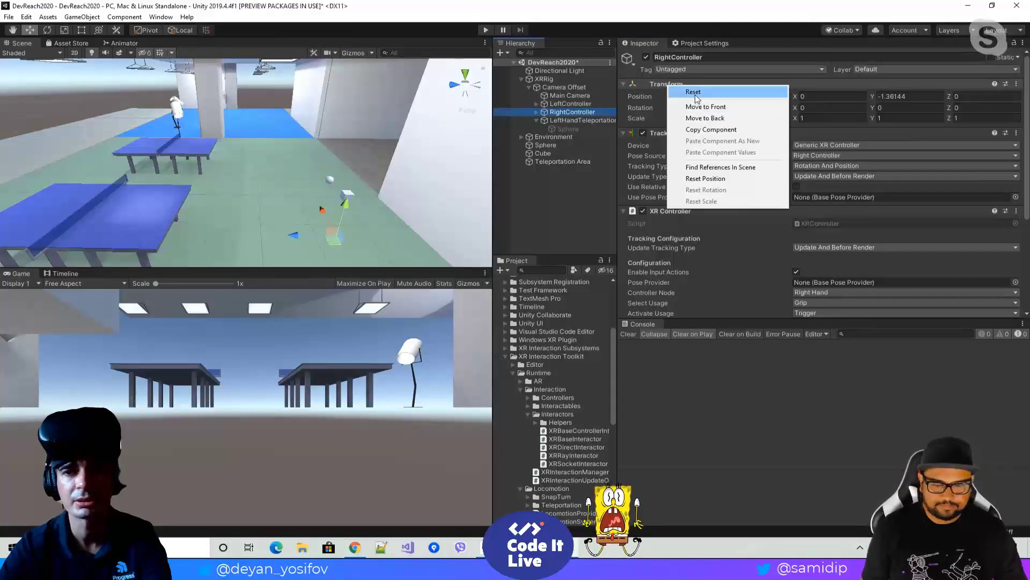
click(694, 94)
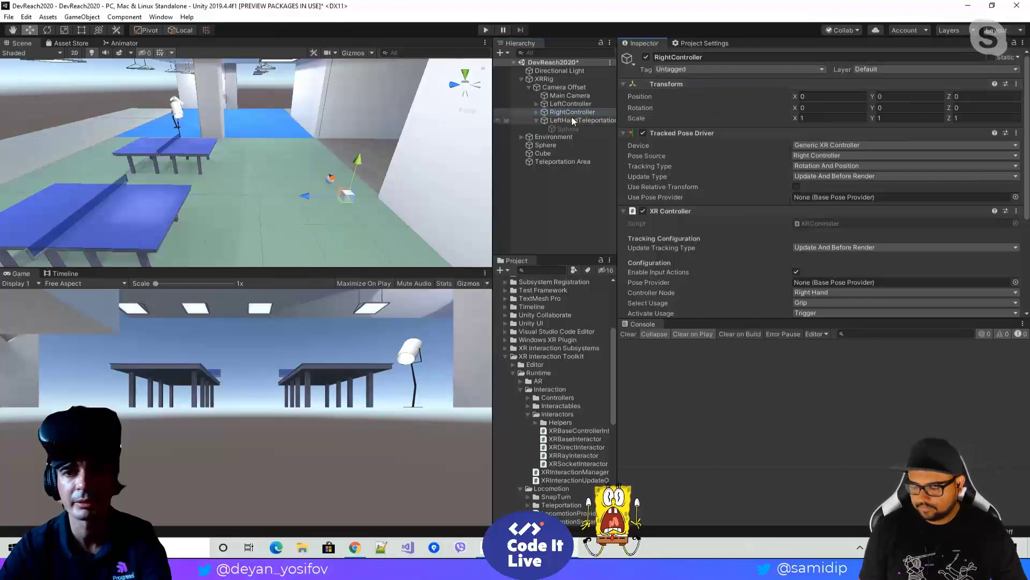
Step: Reset LeftHandTeleportation's Transform component and save the scene
click(576, 120)
right_click(675, 85)
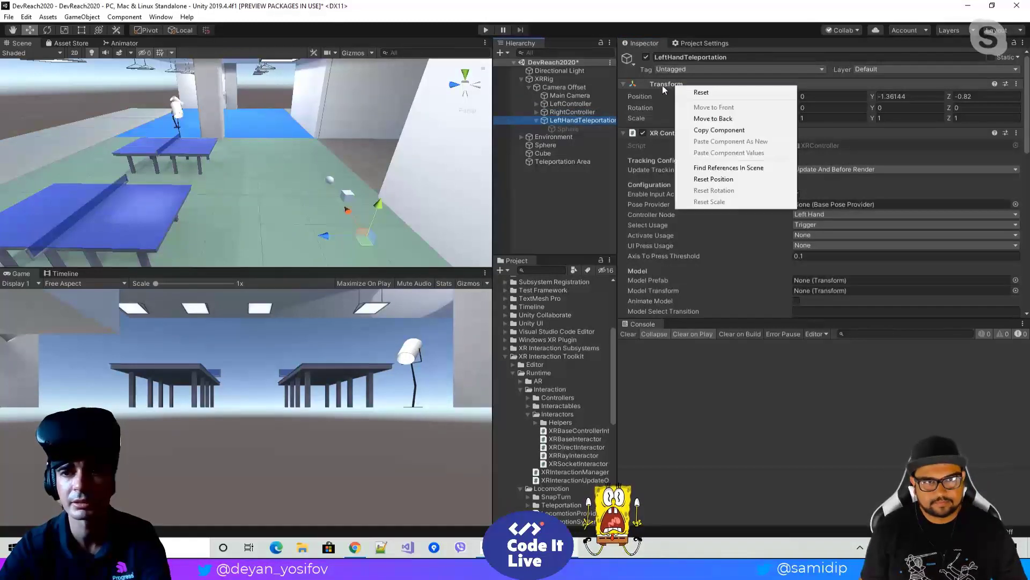
click(663, 86)
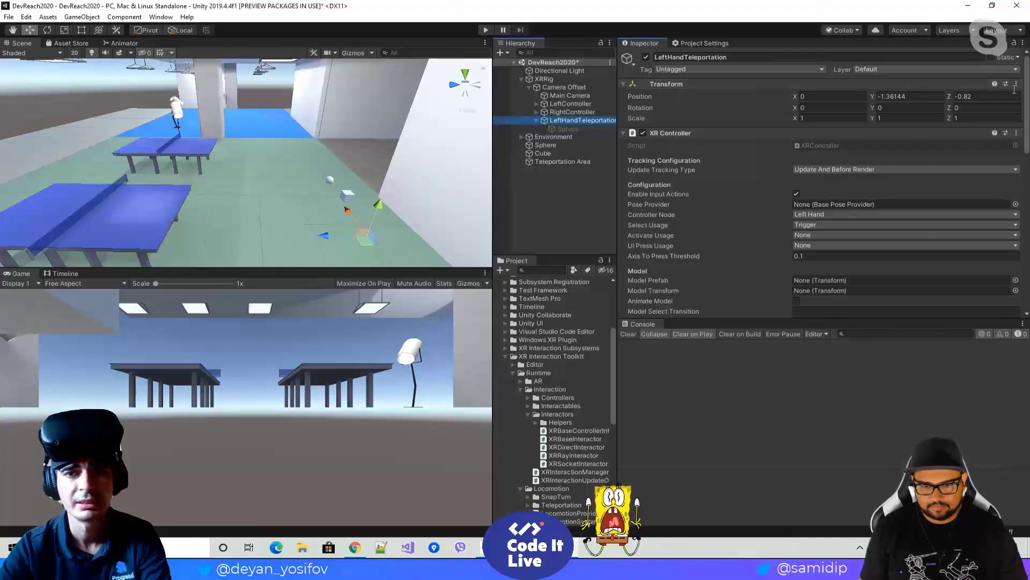
right_click(652, 83)
click(679, 90)
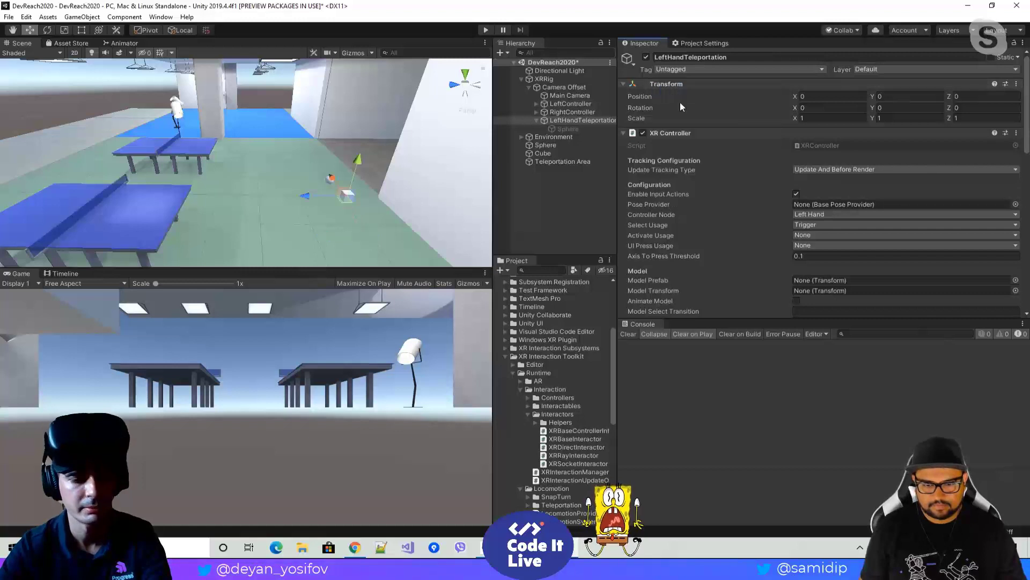
key(ctrl+s)
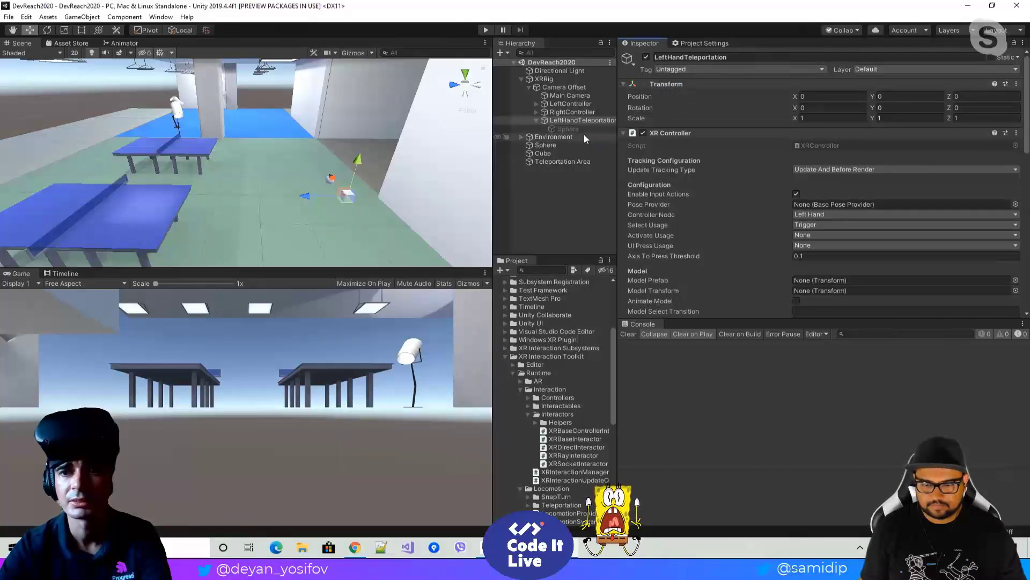
Step: Test the teleportation in play mode with LeftHandTeleportation's child sphere selected, and stop the run
click(578, 131)
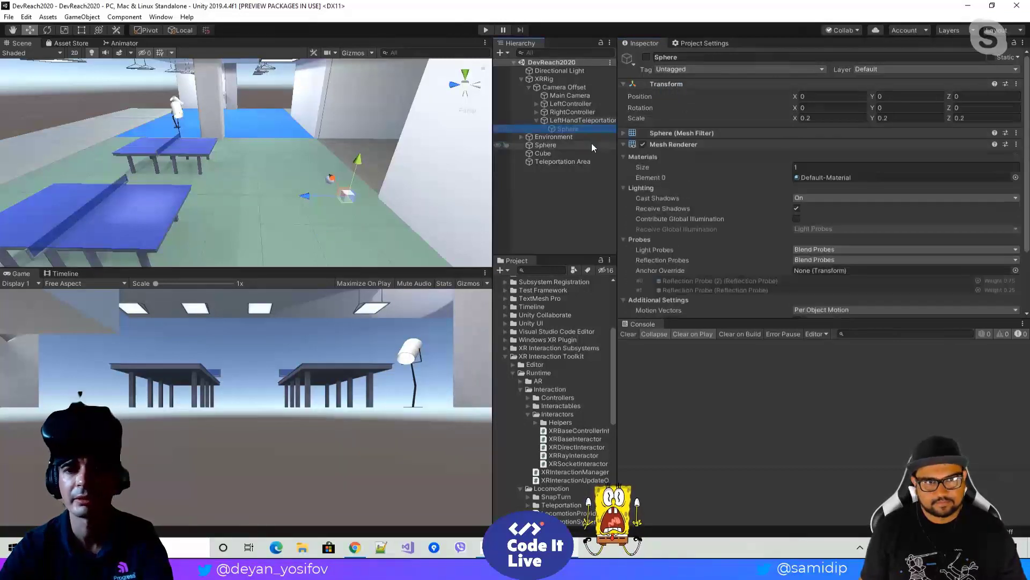
click(486, 30)
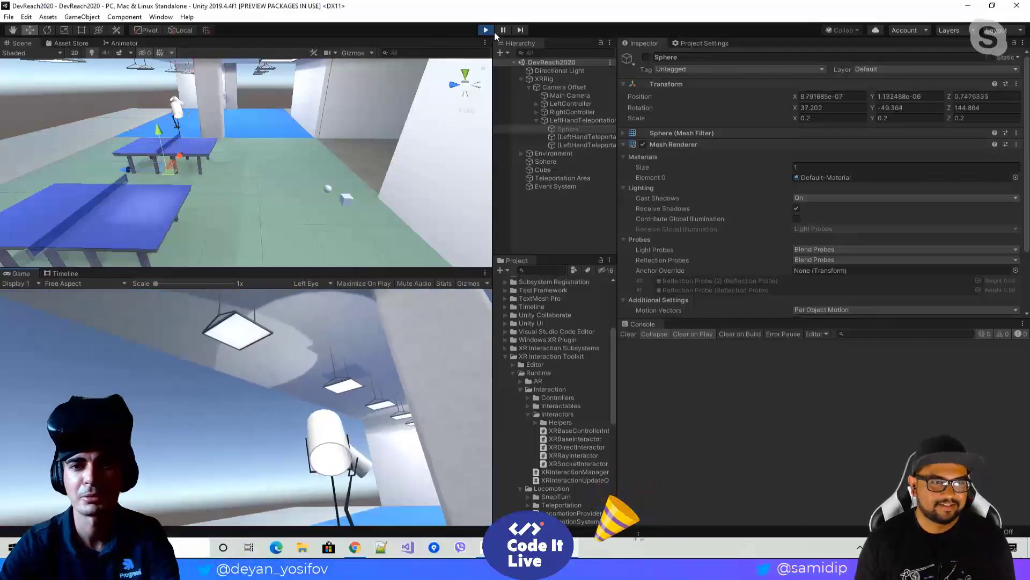
click(484, 30)
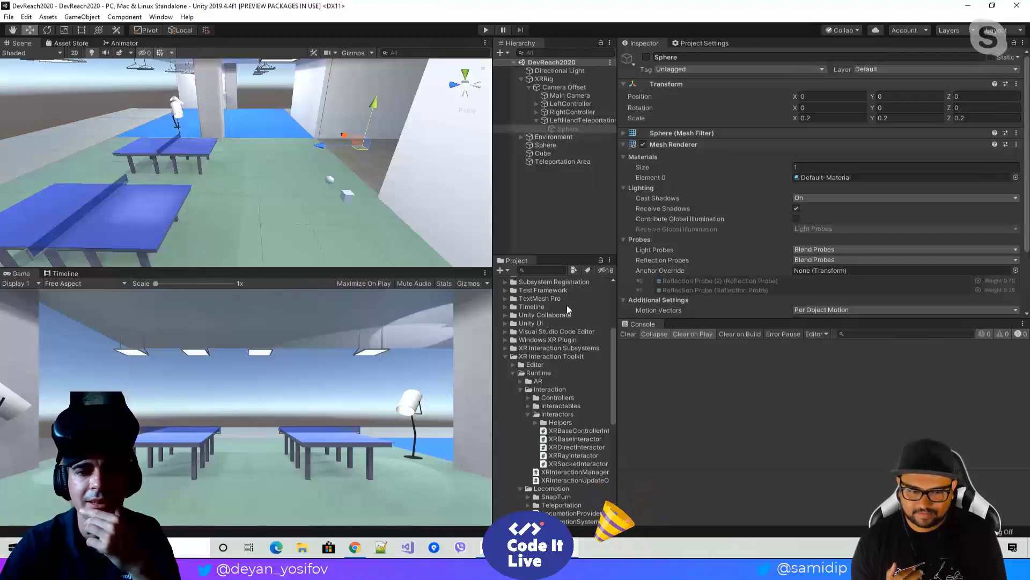
Step: Create a new material in the project's Materials folder under Assets
click(514, 373)
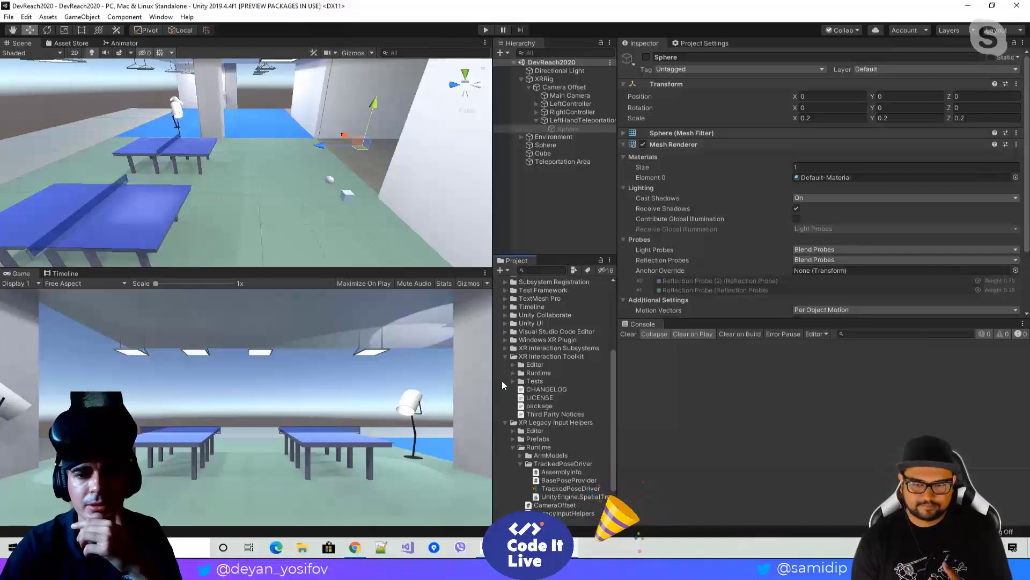
scroll(502, 385, up, 5)
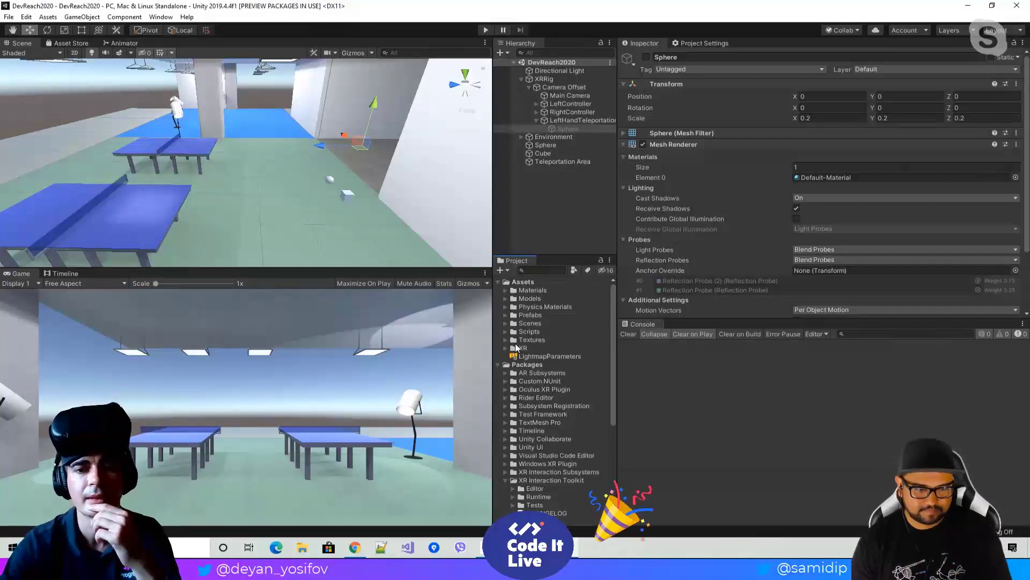
click(505, 291)
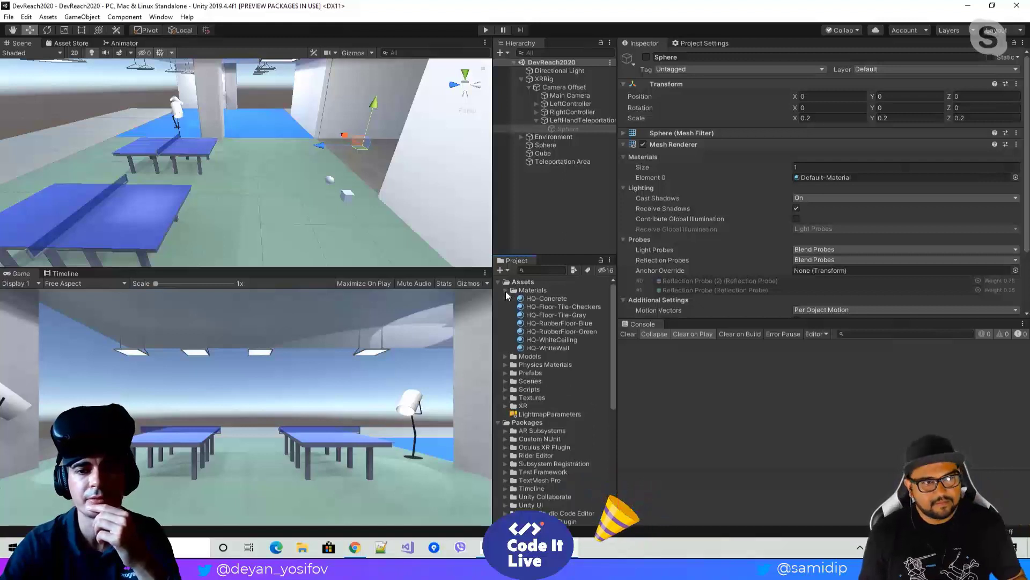
click(519, 291)
right_click(520, 293)
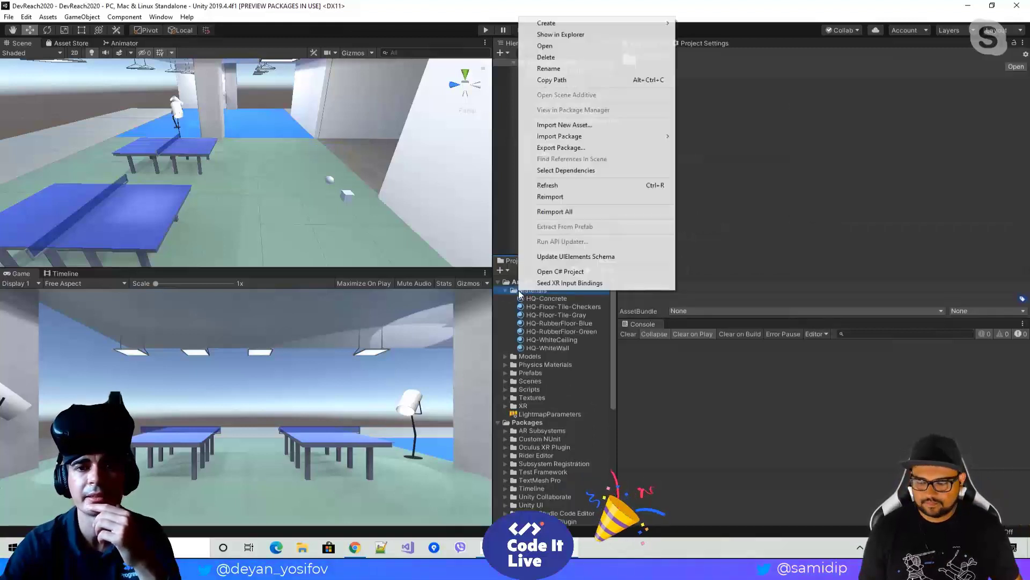
mouse_move(585, 24)
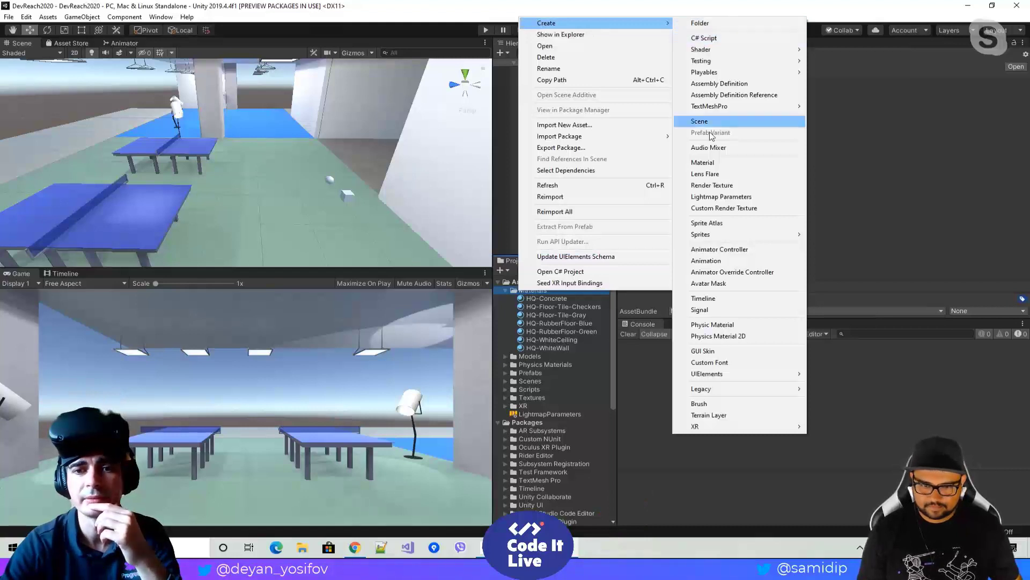
click(706, 162)
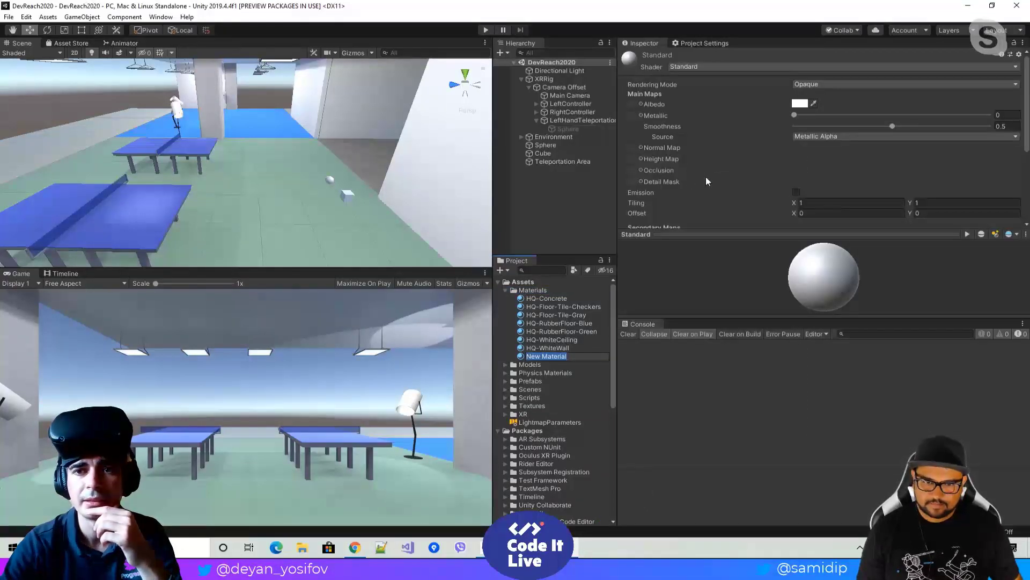
Step: Change the new material's shader to Legacy Shaders/Particles/Alpha Blended
click(683, 66)
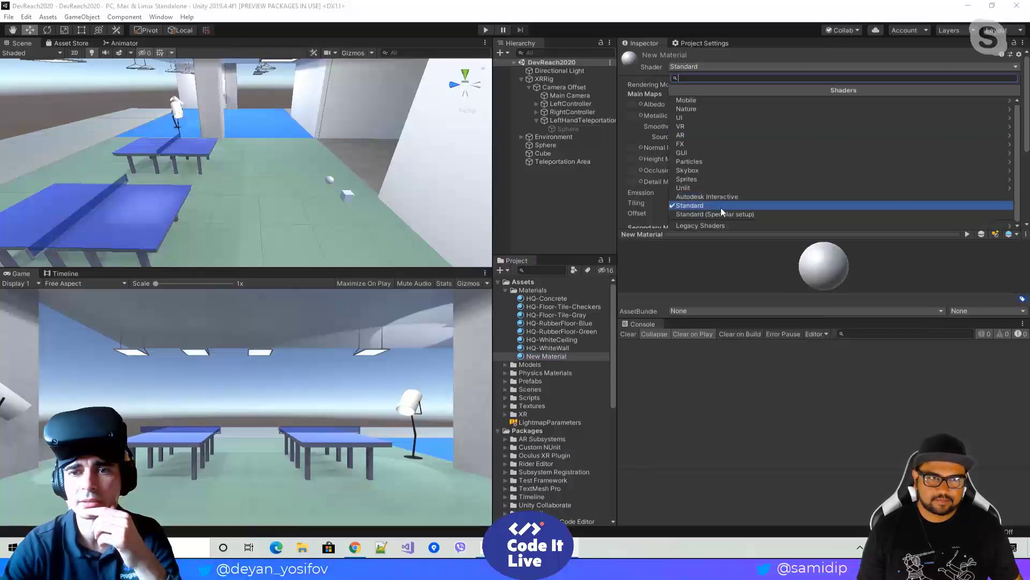
click(717, 223)
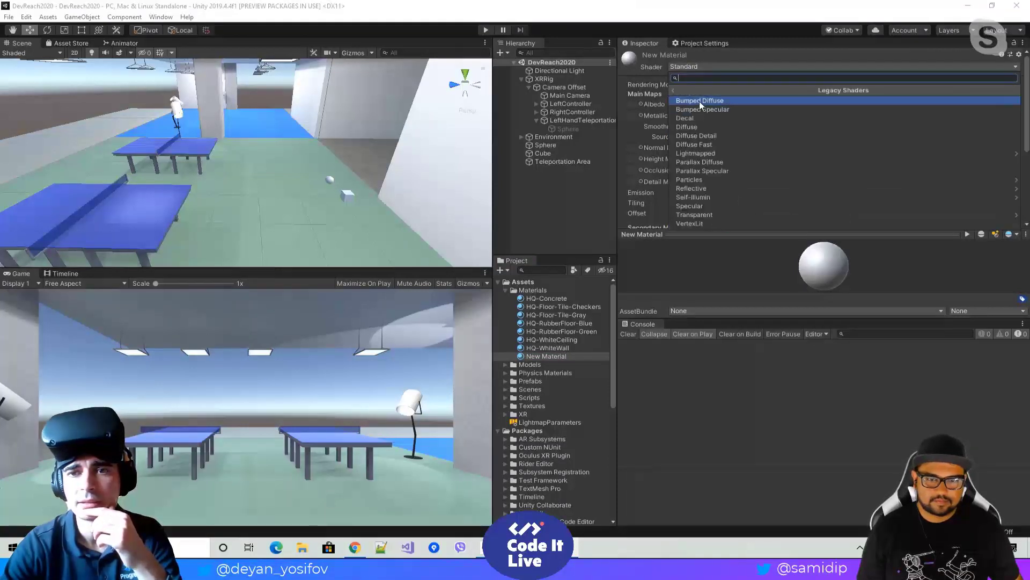
click(705, 181)
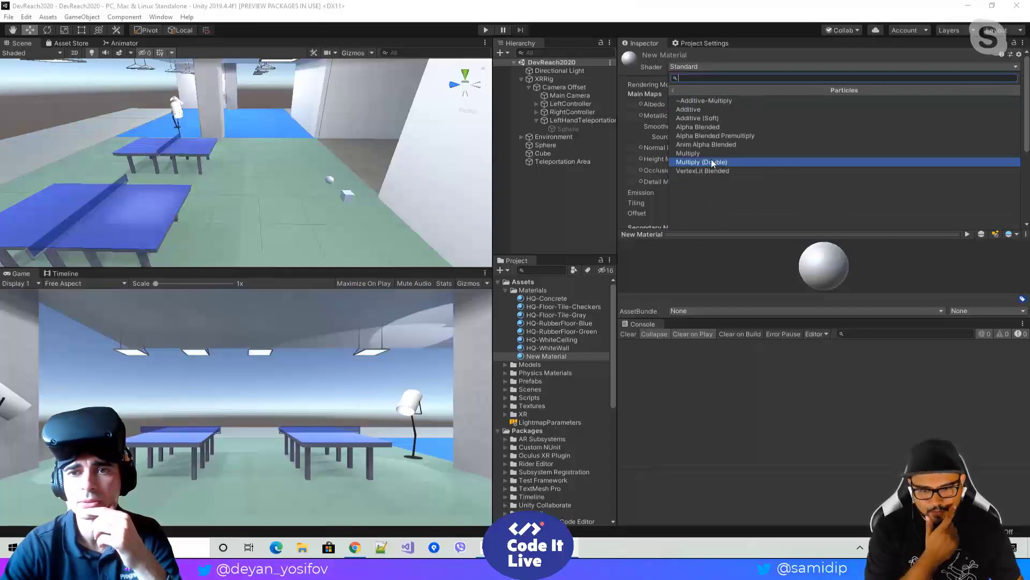
click(732, 124)
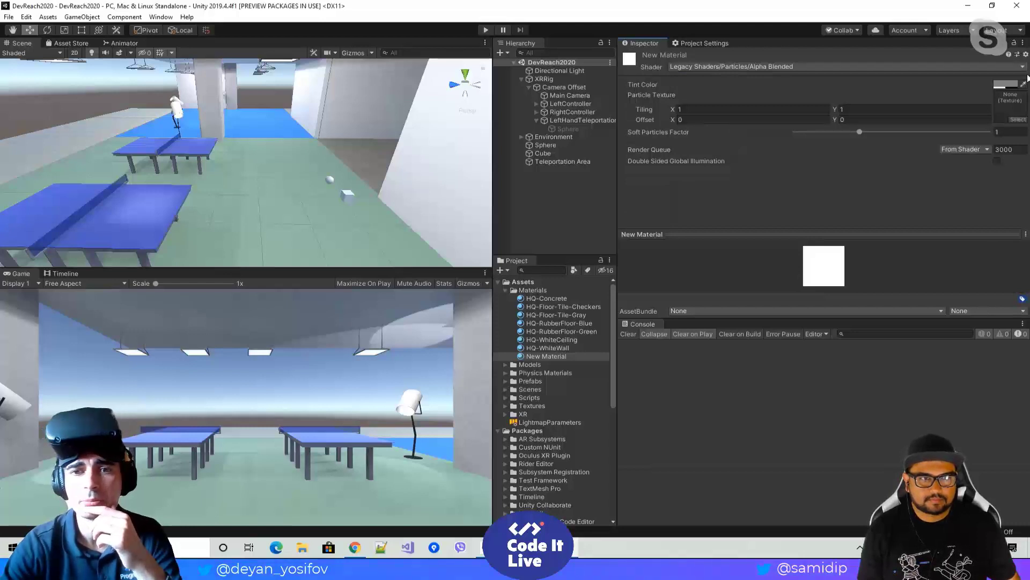
Step: Try red and green tints on the new material, and set its tint color to orange, hexadecimal FF9600
click(1006, 84)
drag(545, 229, 566, 235)
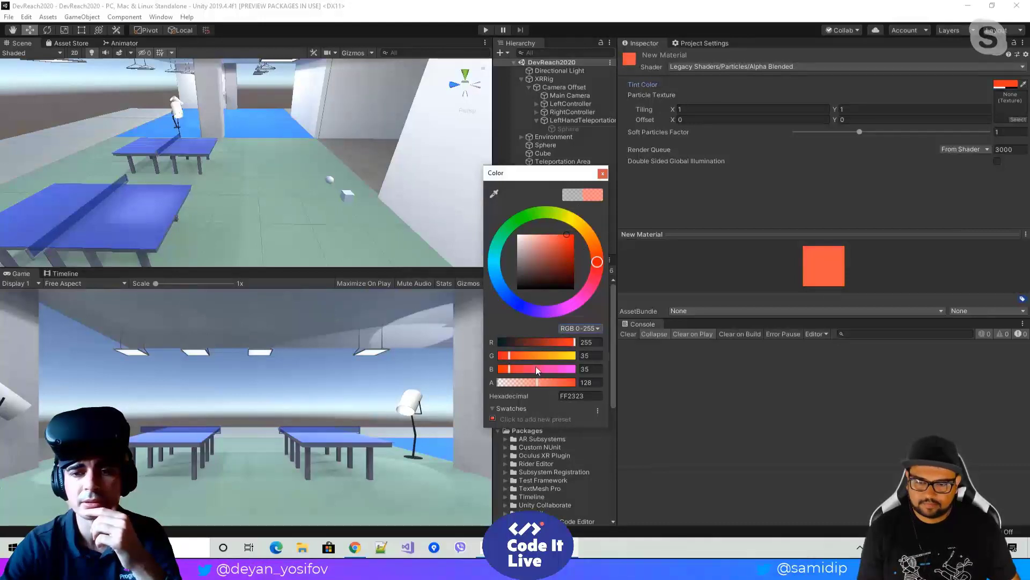
click(520, 220)
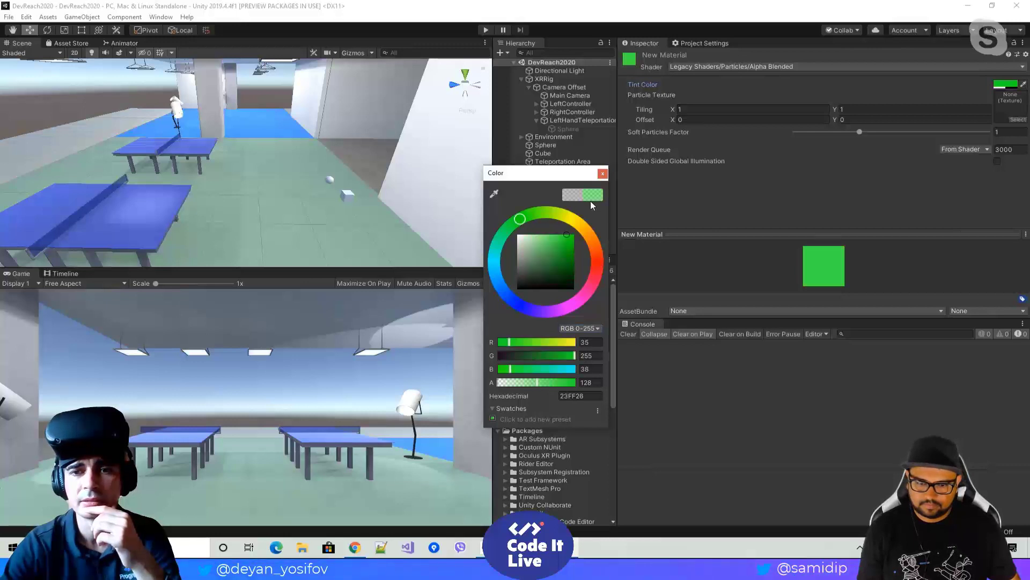
mouse_move(561, 248)
mouse_down()
mouse_move(572, 253)
mouse_move(576, 220)
mouse_move(597, 280)
mouse_move(603, 259)
mouse_move(589, 232)
mouse_up()
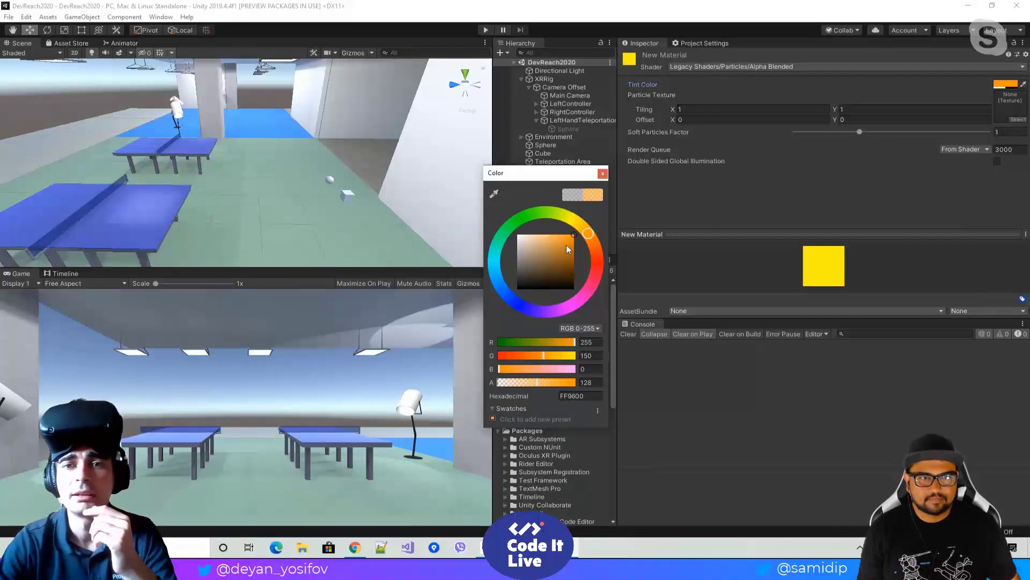
click(603, 174)
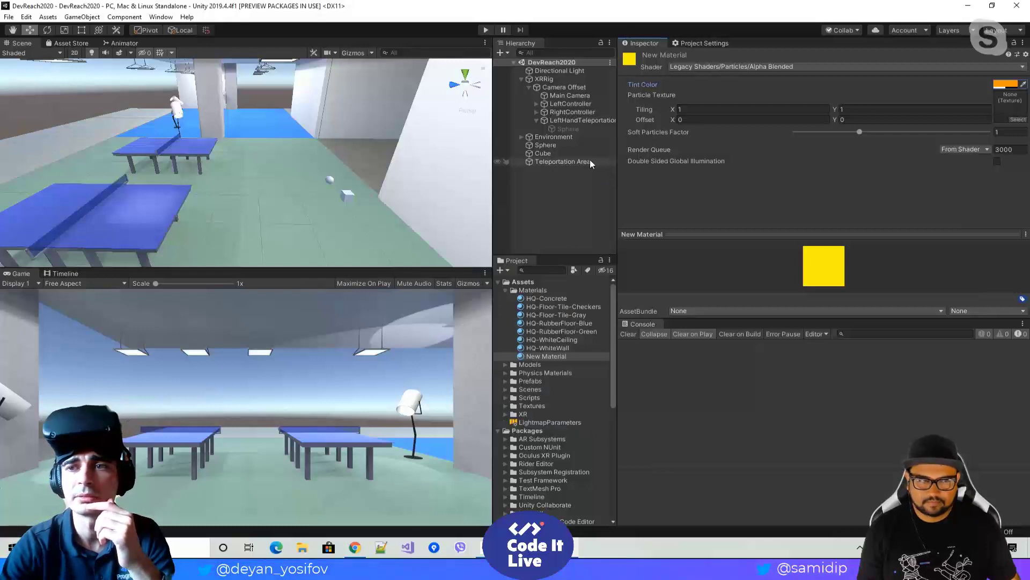
Step: Set the new material's tint color to an opaque green, hexadecimal 06FF00 with alpha 255
click(1006, 84)
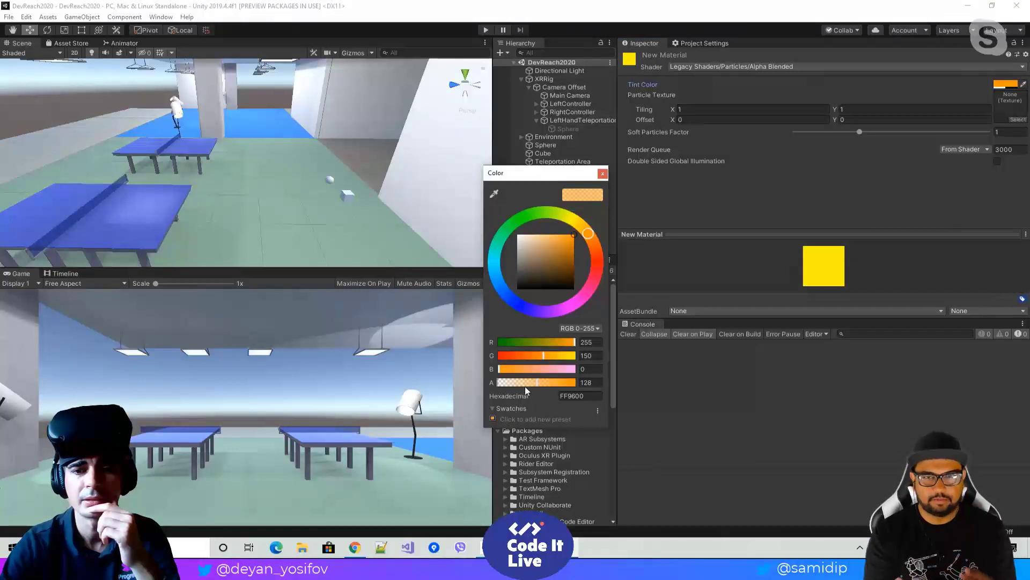
drag(537, 381, 578, 384)
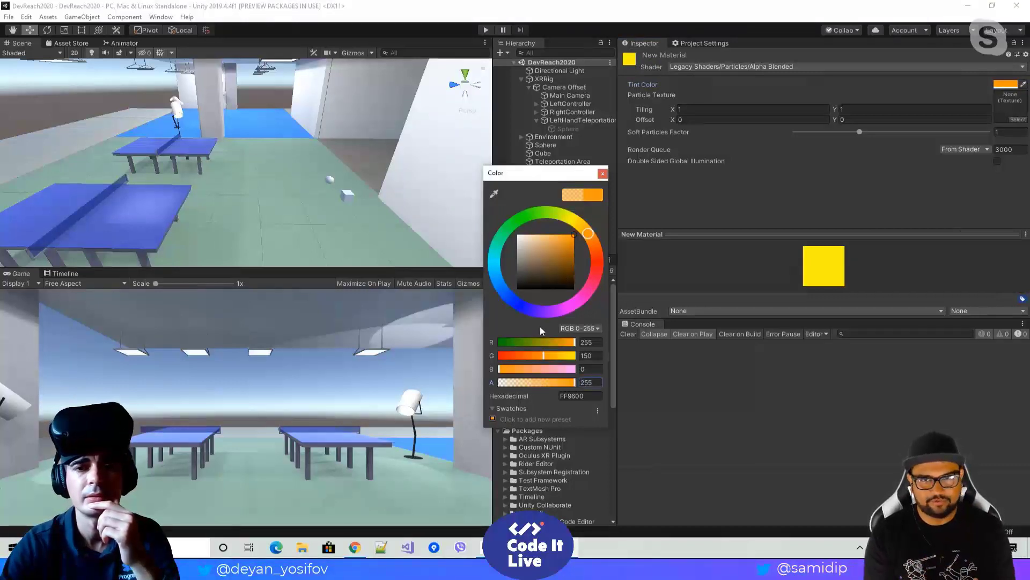
mouse_move(532, 215)
mouse_down()
mouse_move(544, 212)
mouse_move(516, 208)
mouse_up()
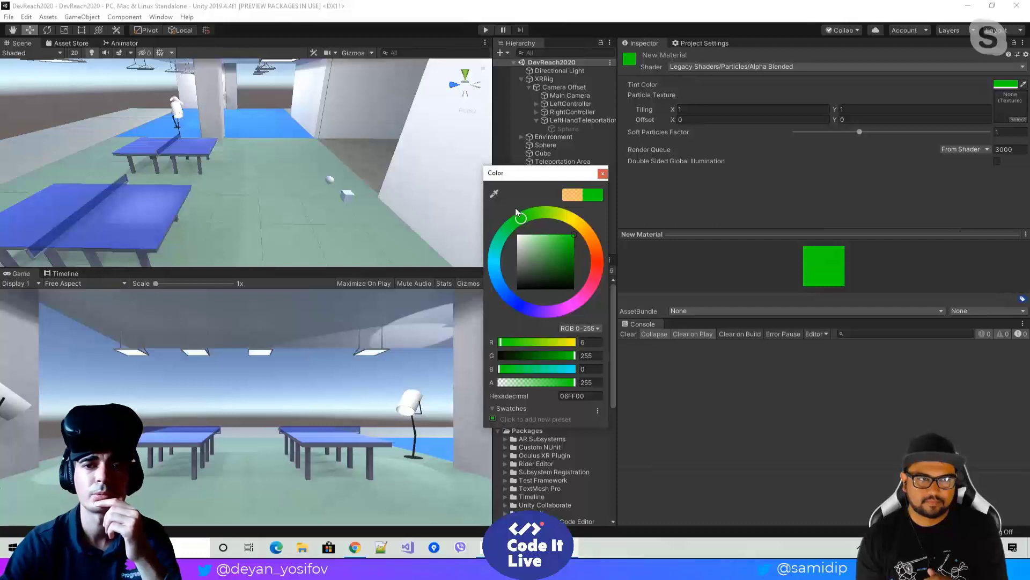
click(603, 175)
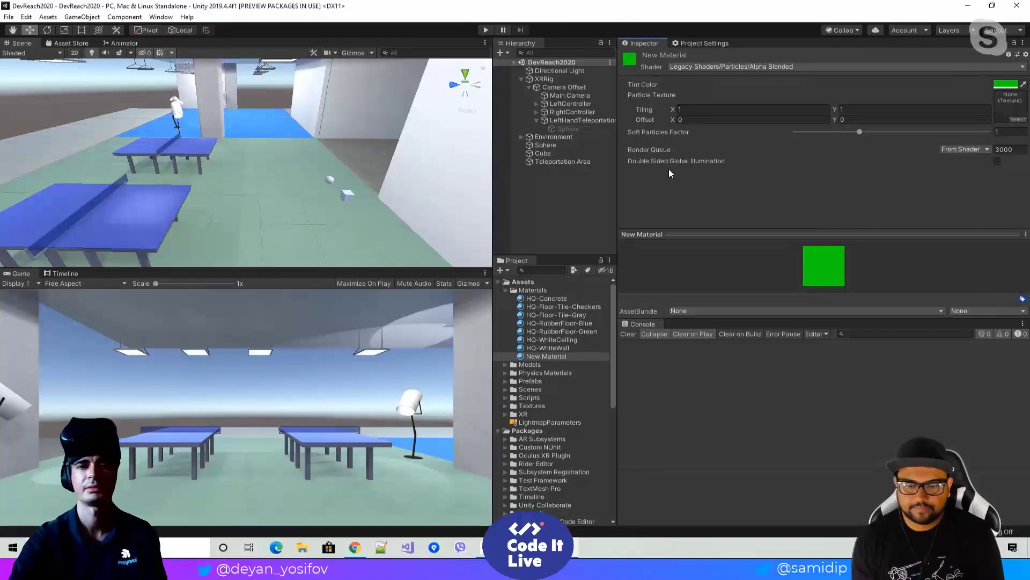
Step: Set both Activate Usage and UI Press Usage to Secondary Button in LeftHandTeleportation's XR Controller component
click(570, 121)
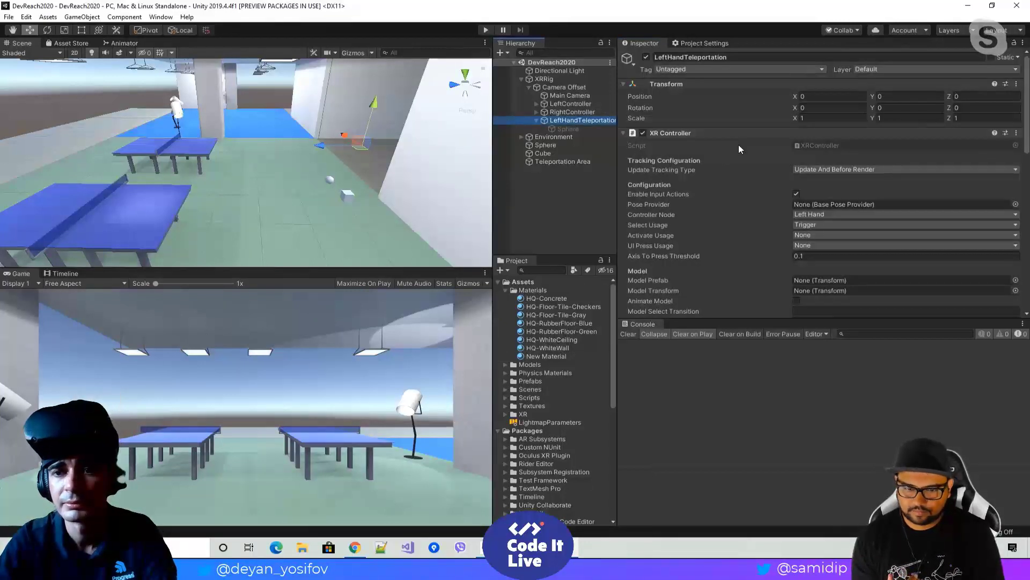
scroll(738, 150, down, 3)
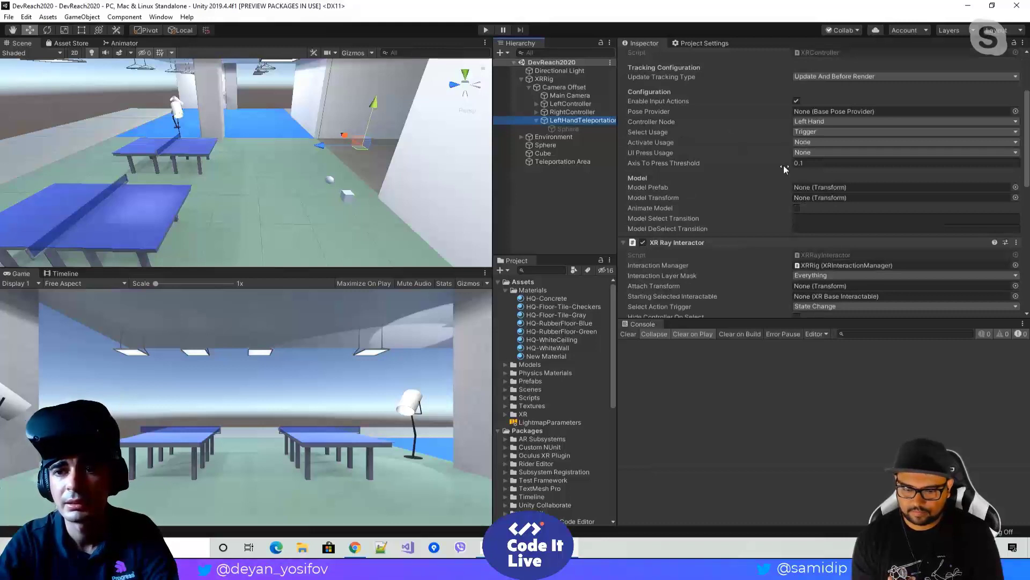
click(809, 141)
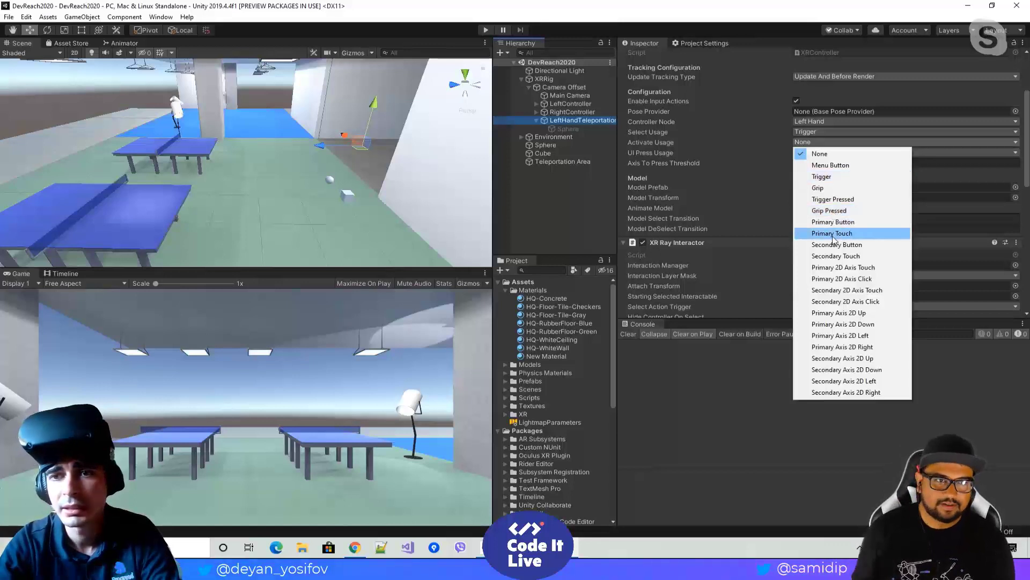
click(833, 244)
click(818, 154)
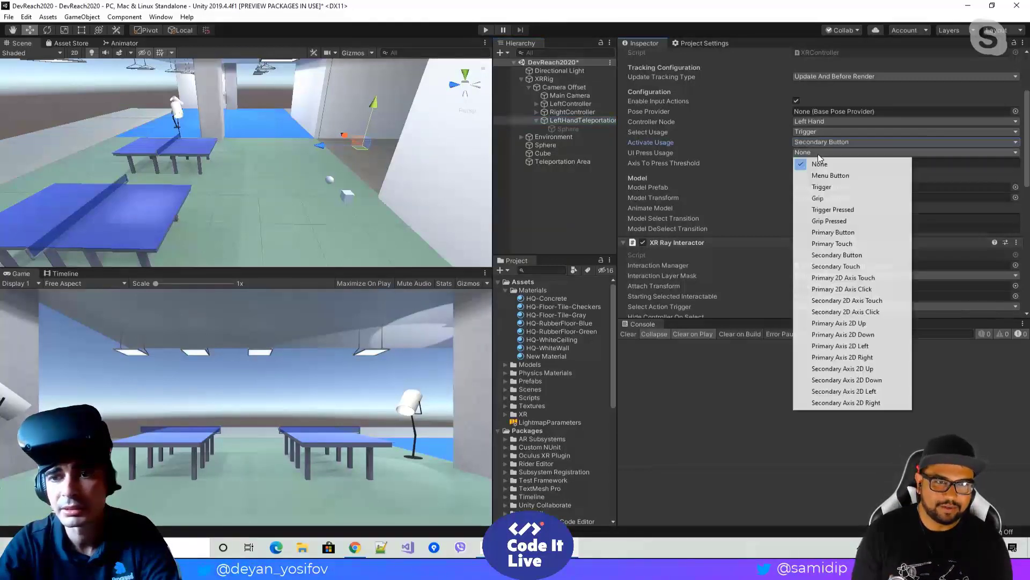
click(834, 254)
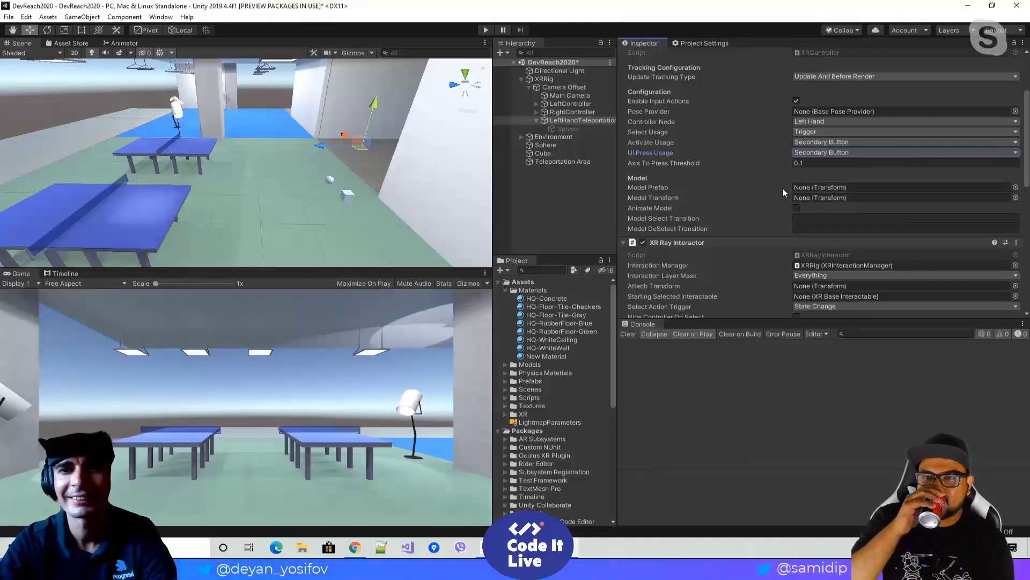
Step: Restrict the XR Ray Interactor's interaction layer mask to Teleport and set its line type to Projectile Curve
scroll(774, 191, down, 3)
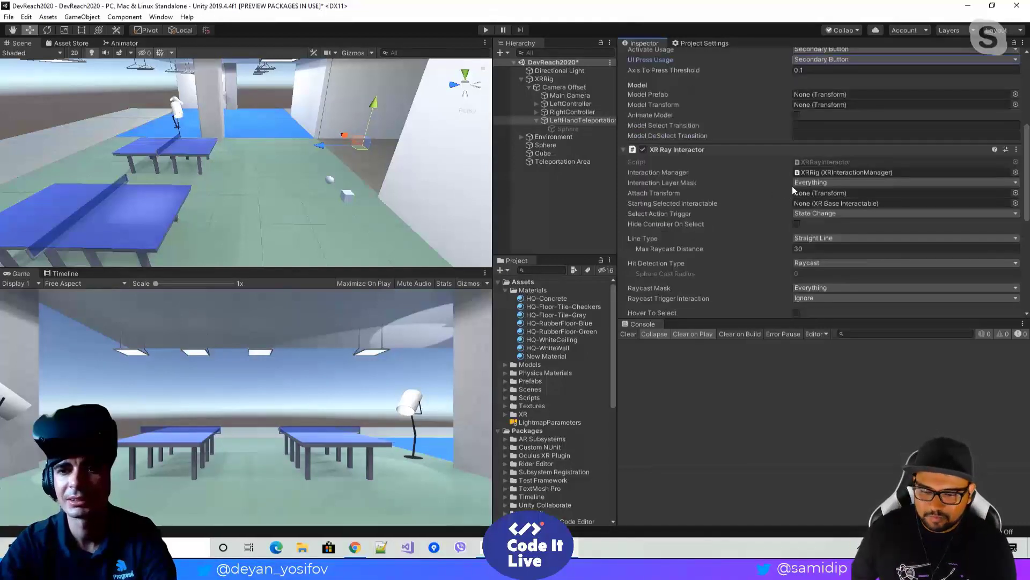
click(795, 183)
click(809, 193)
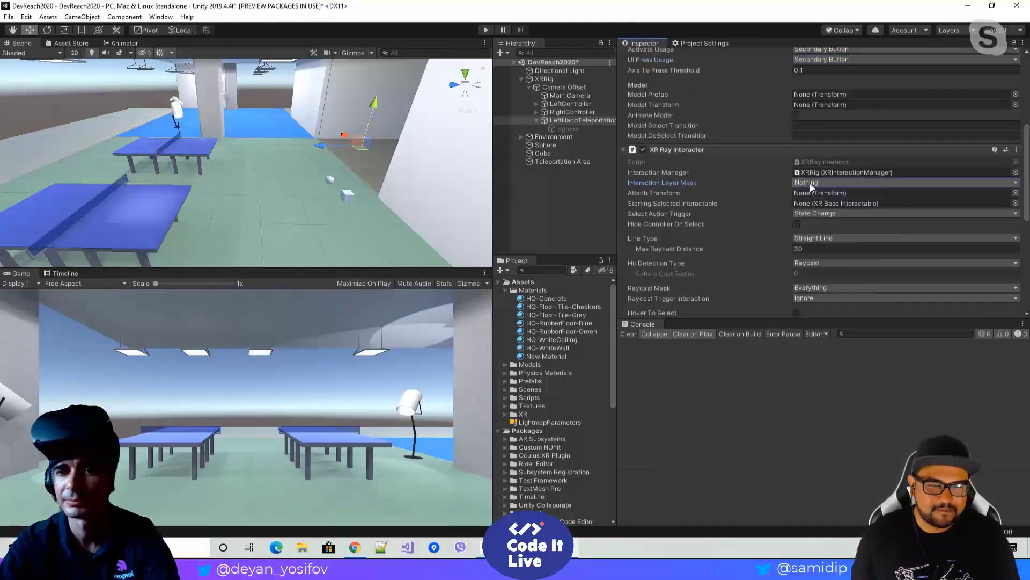
click(810, 183)
click(827, 290)
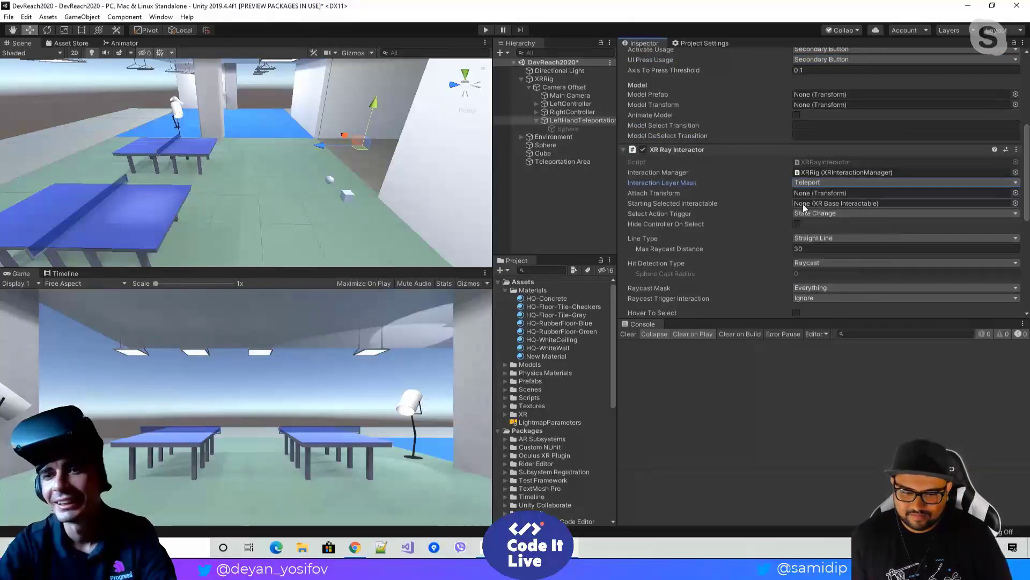
click(812, 238)
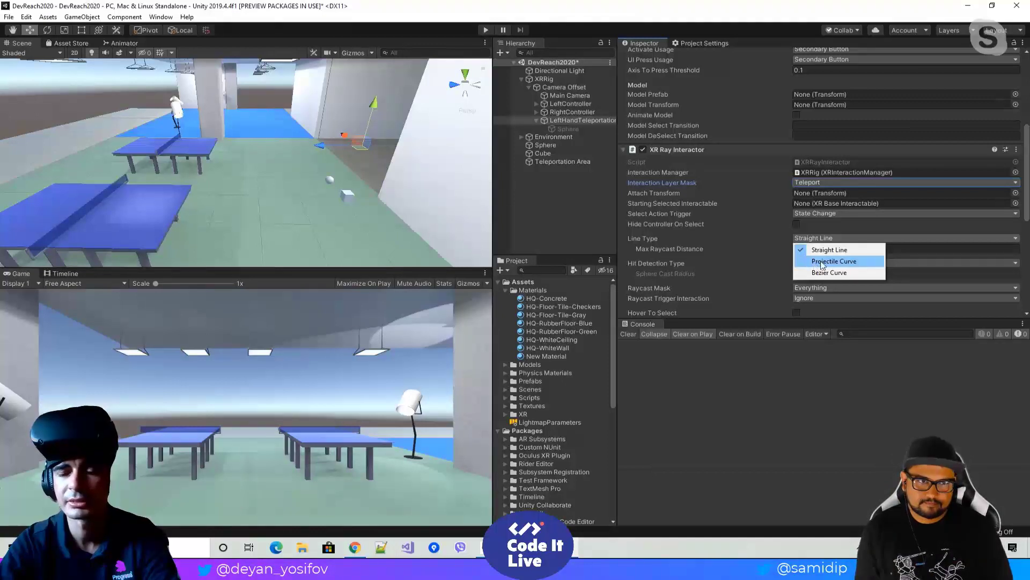
click(822, 263)
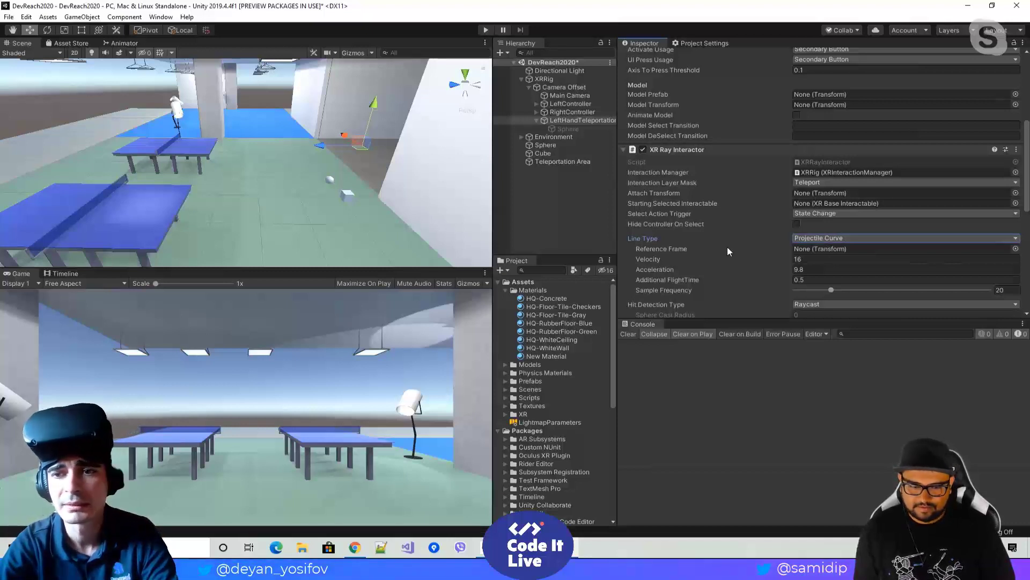
Step: Restrict the XR Ray Interactor's raycast mask to only the Teleport layer
scroll(733, 246, down, 3)
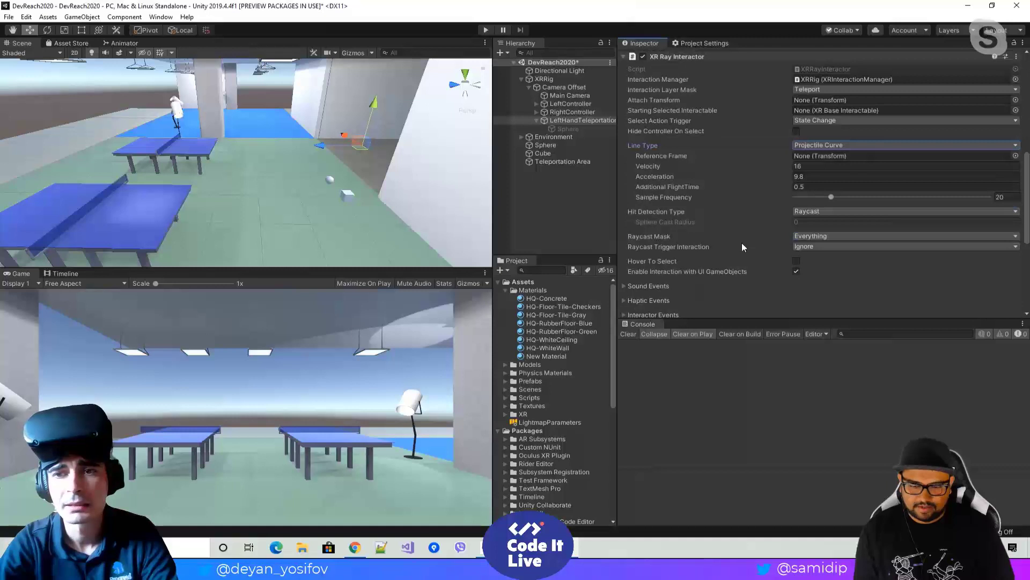
click(816, 236)
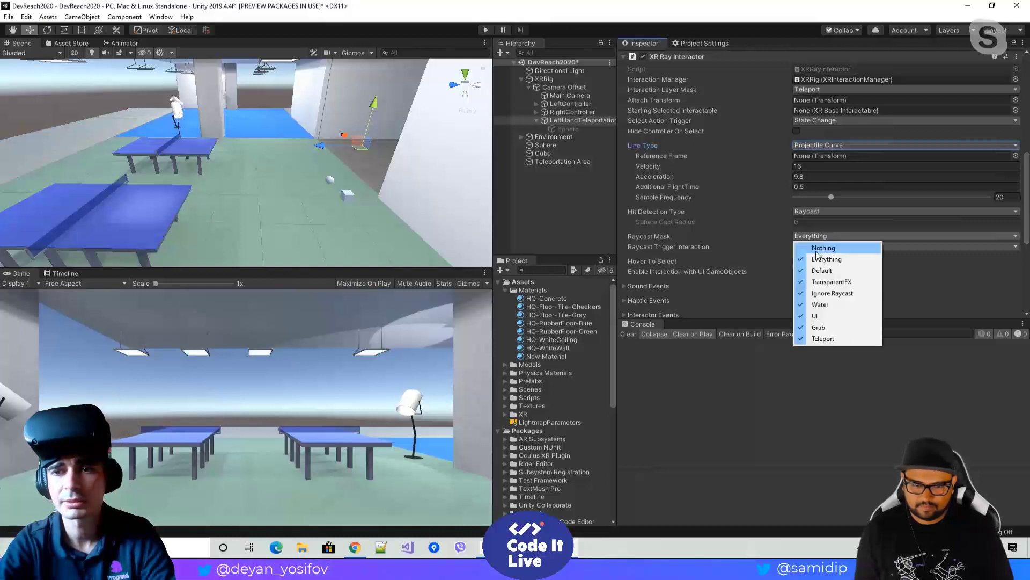
click(823, 248)
click(815, 237)
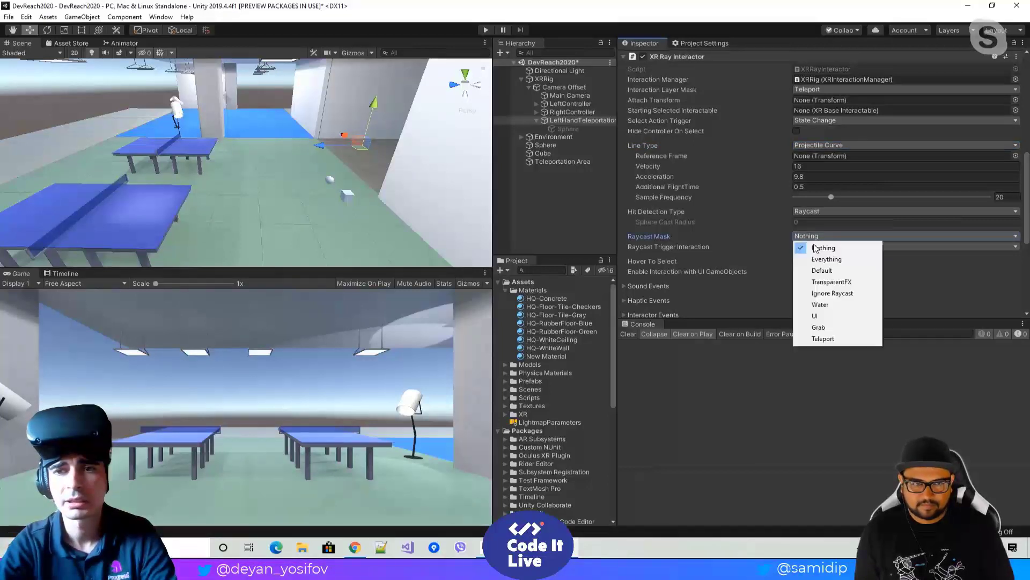
click(821, 339)
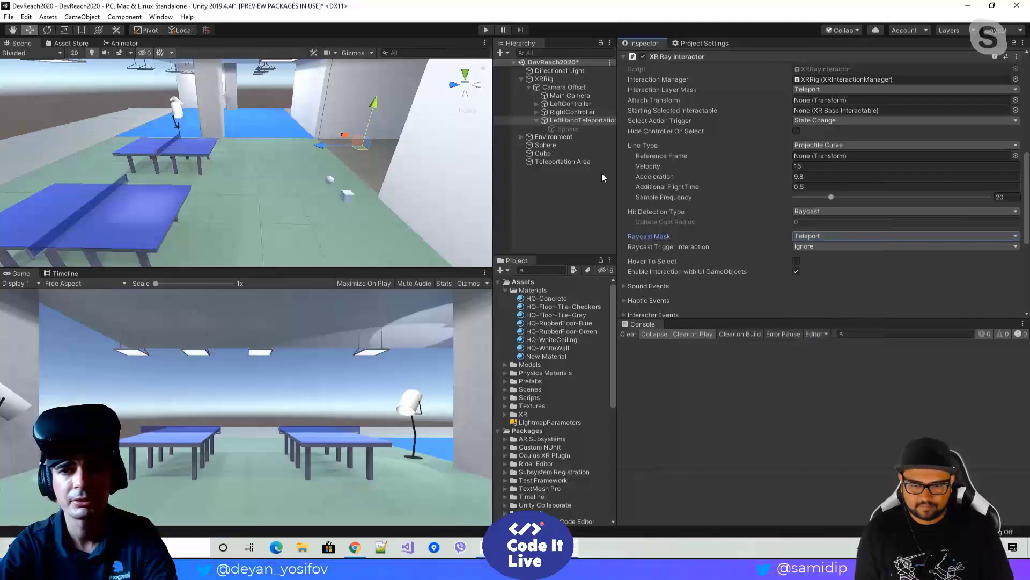
Step: Assign the Teleportation Area object to the Teleport layer
click(588, 163)
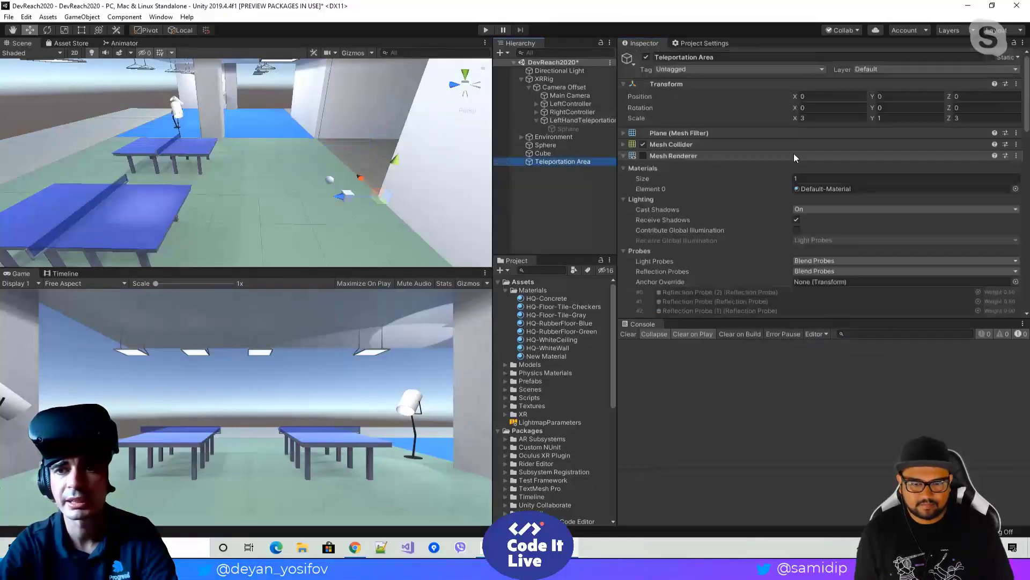
click(869, 69)
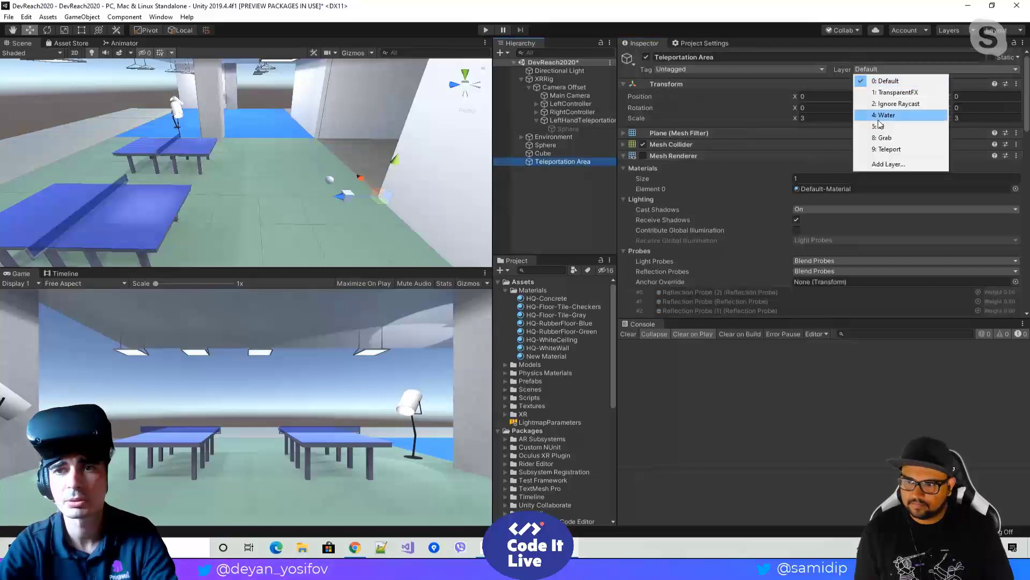
click(889, 150)
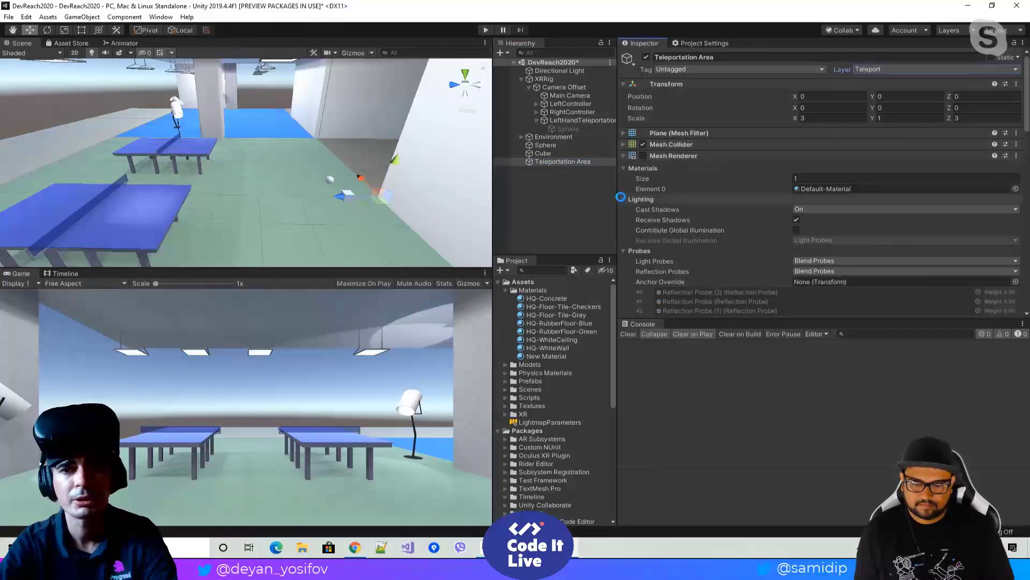
Step: Review LeftHandTeleportation's XR Controller and XR Ray Interactor settings, including the Sound Events options
click(564, 122)
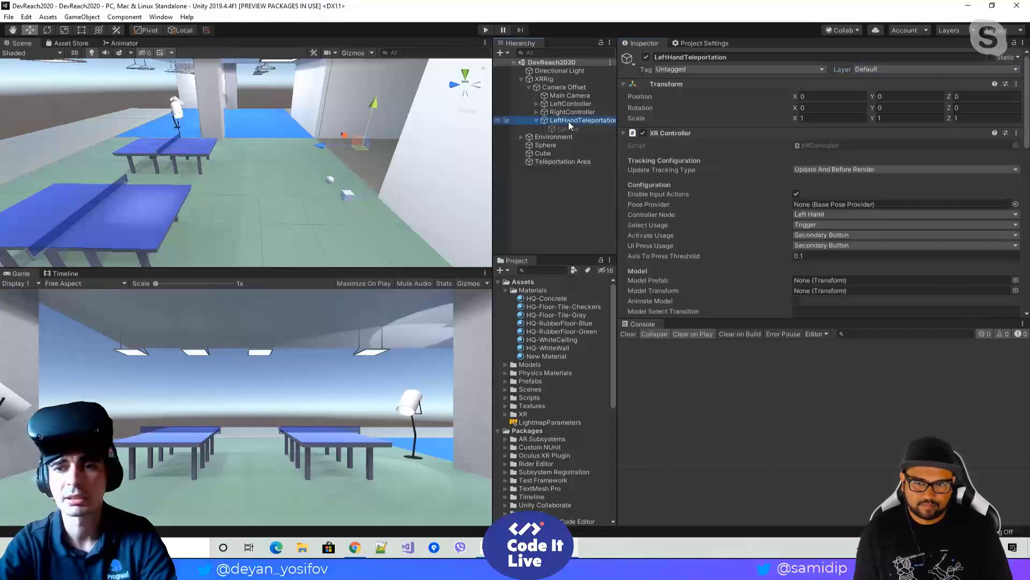
scroll(745, 188, down, 4)
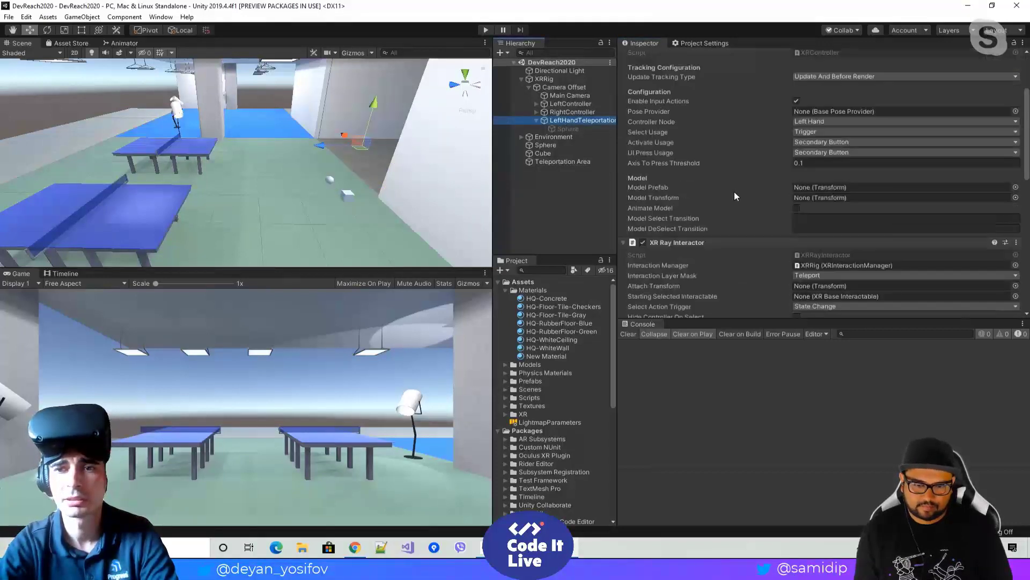
scroll(752, 197, down, 8)
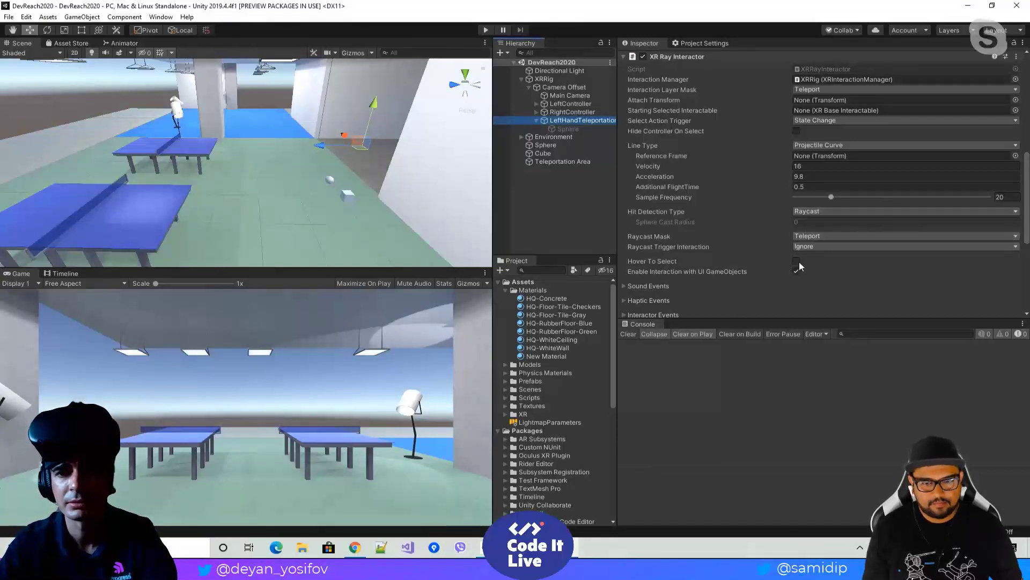
scroll(761, 282, down, 3)
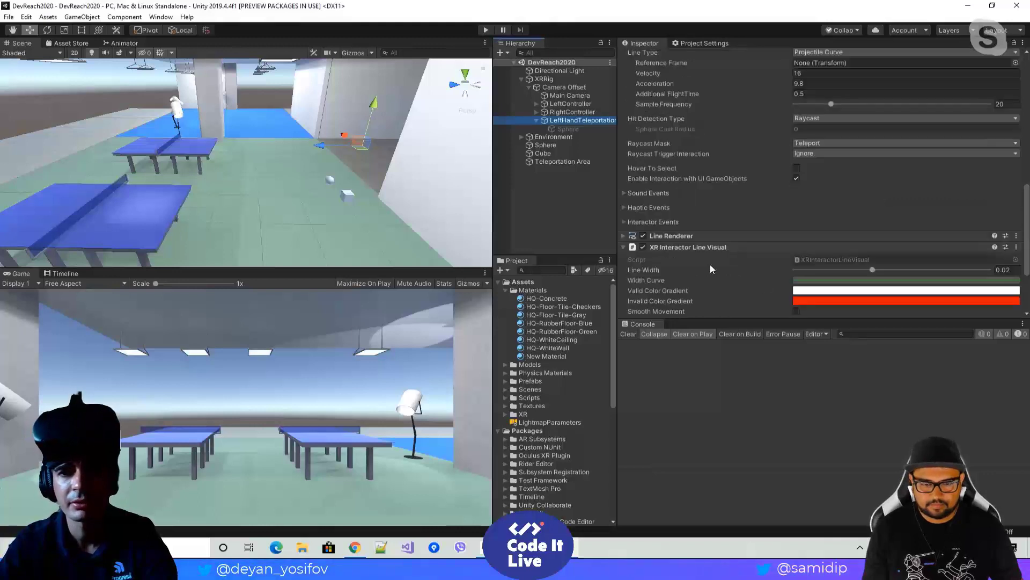
click(623, 192)
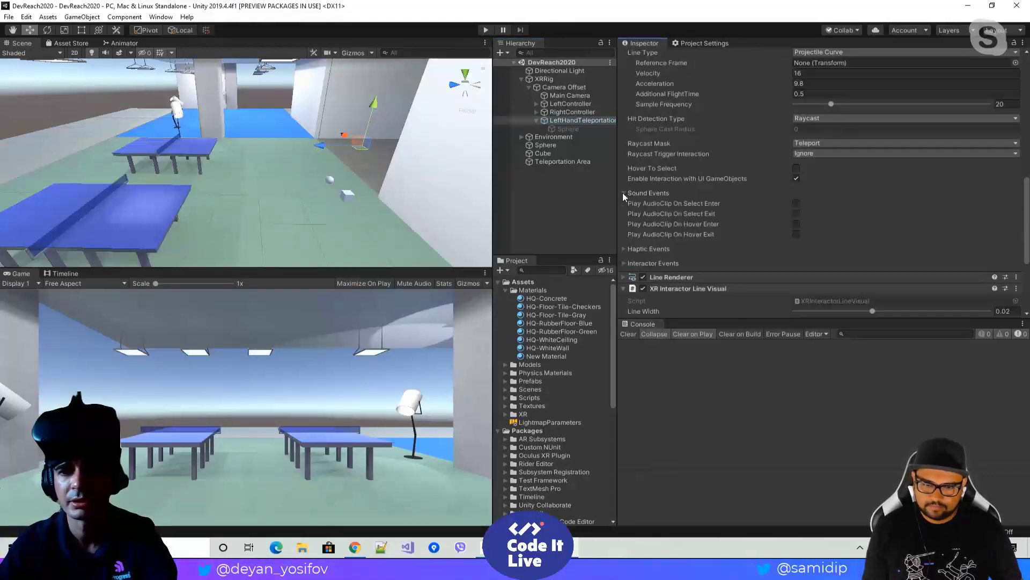
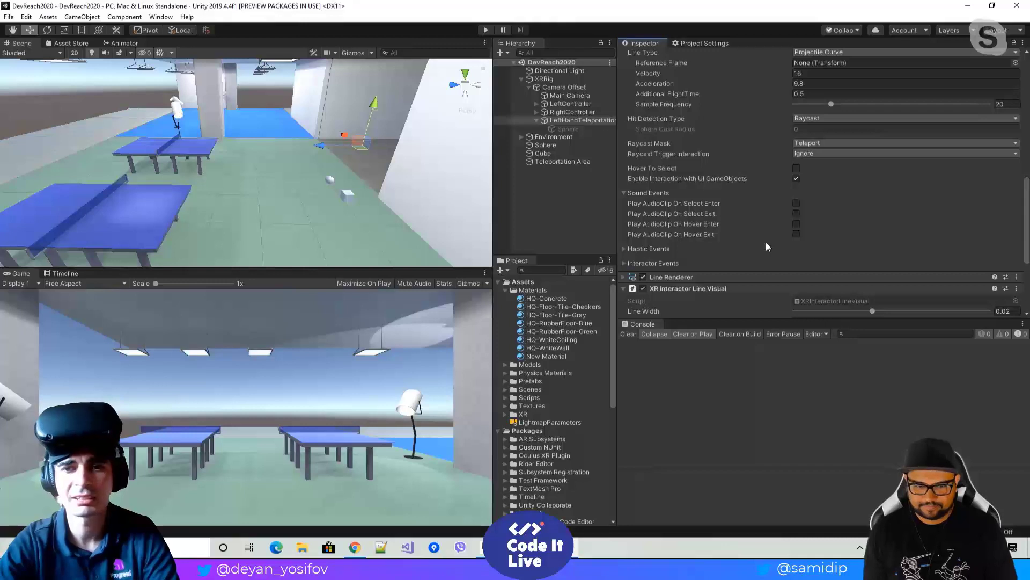
Step: Enable Play Haptics On Select Enter for LeftHandTeleportation's ray interactor, set its intensity to 1 and save the scene
click(625, 193)
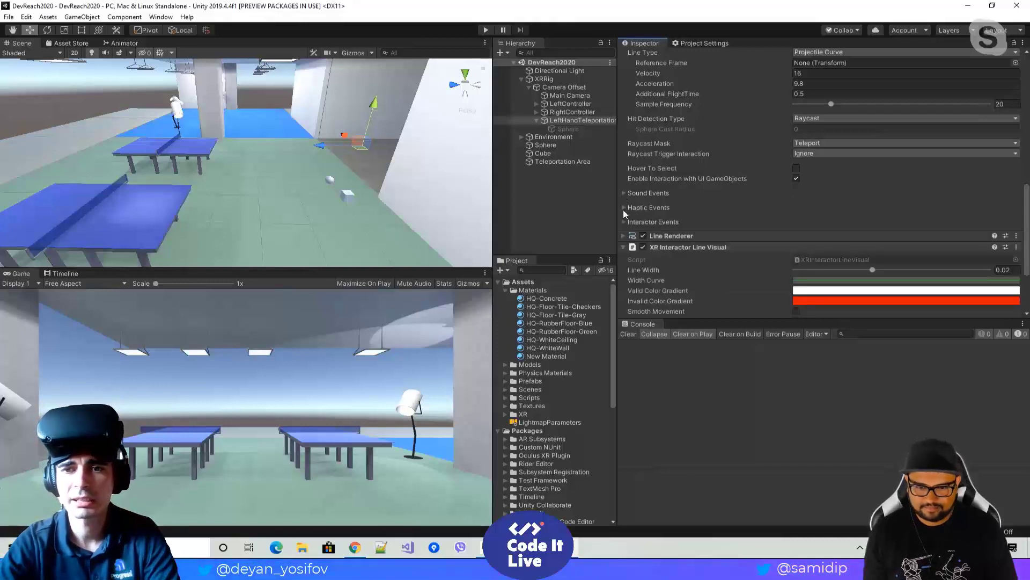
click(623, 208)
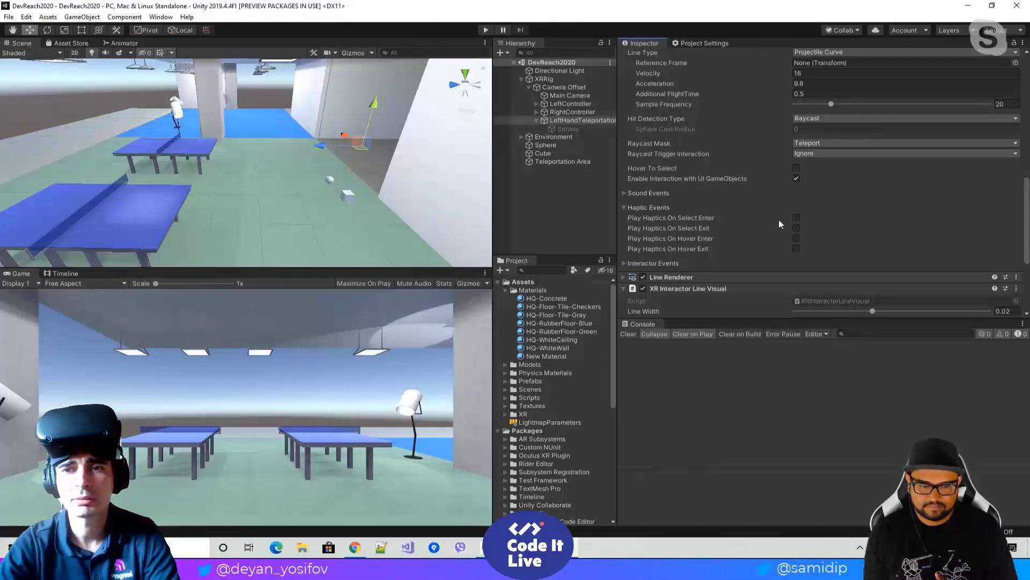
click(795, 217)
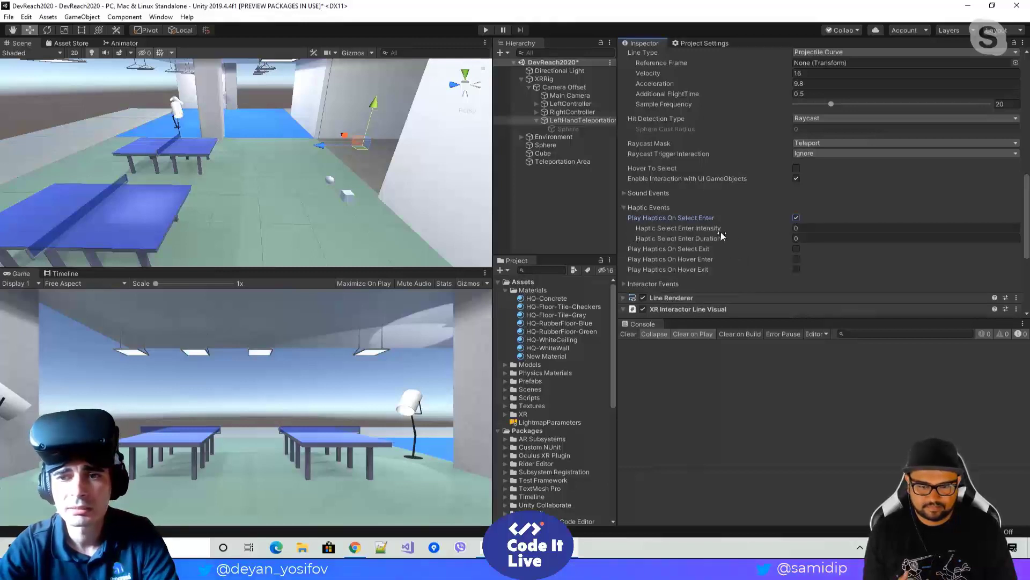
click(803, 228)
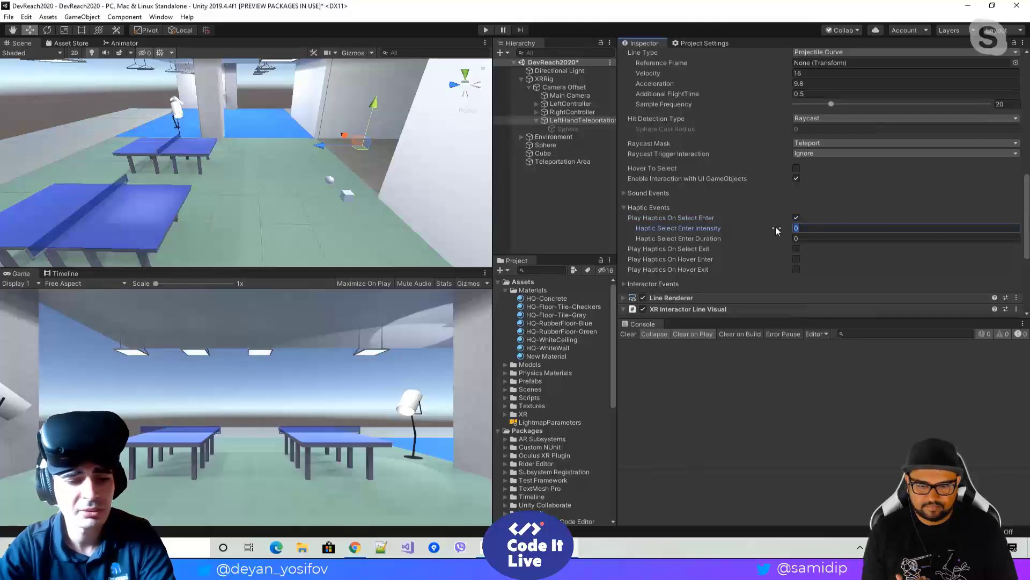
text(1)
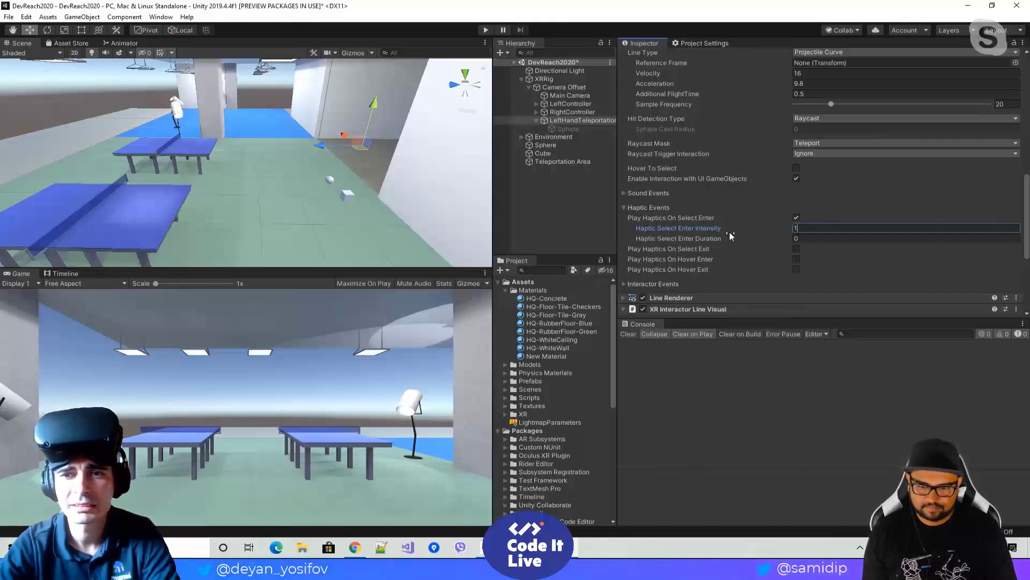
key(ctrl+s)
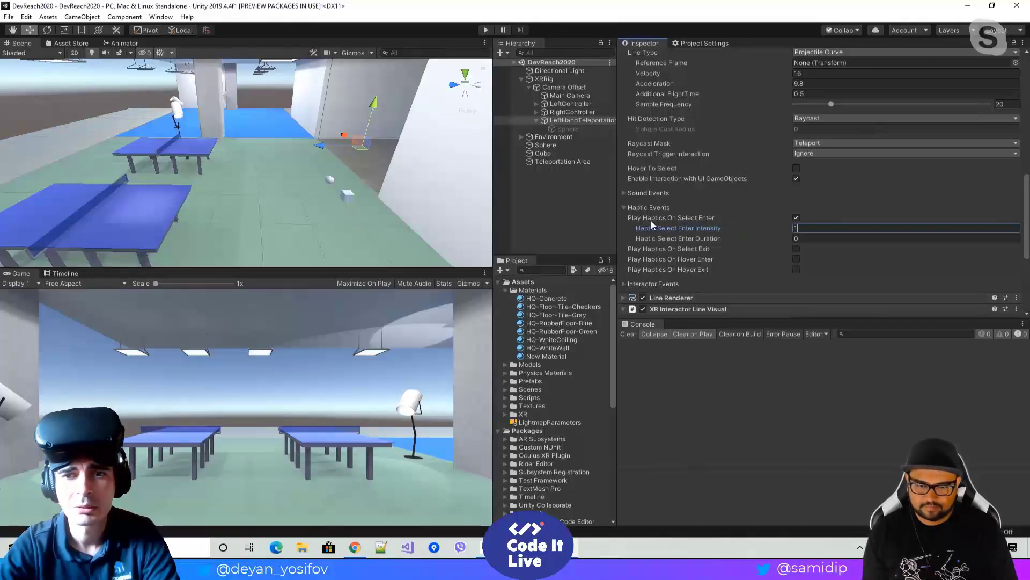
click(623, 207)
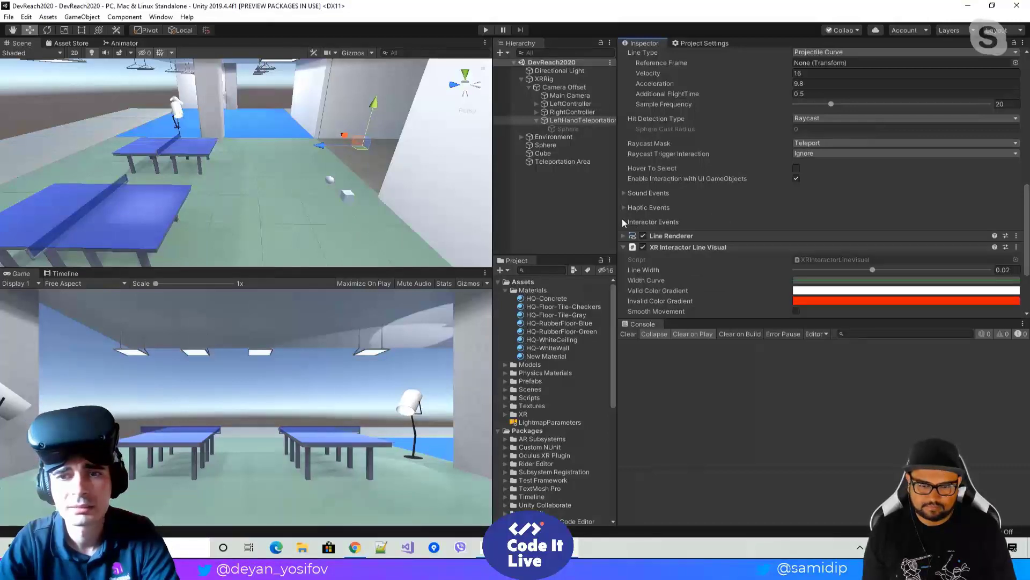
Step: Review the XR Ray Interactor's hover and select event lists under Interactor Events
click(623, 222)
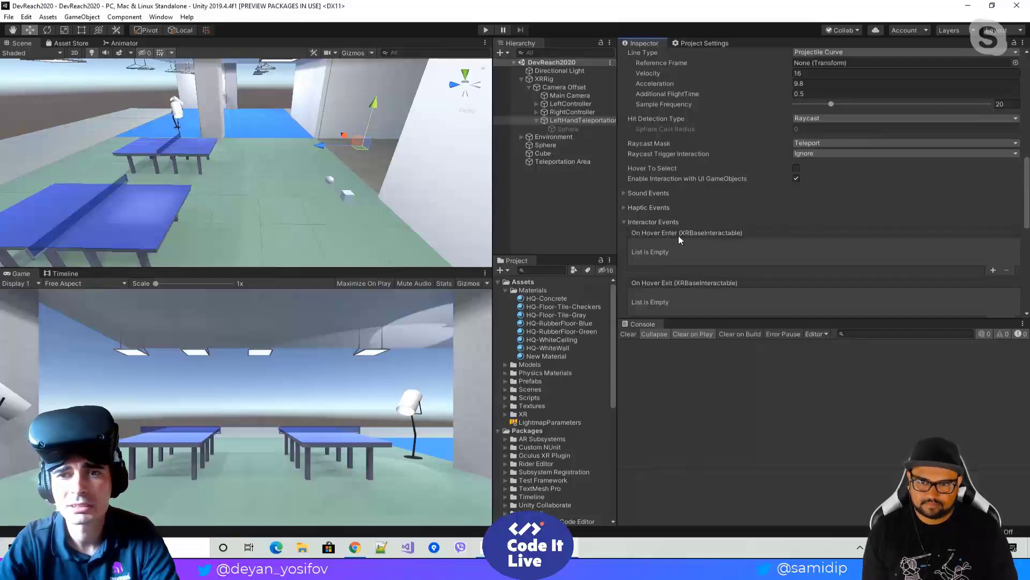
scroll(679, 237, down, 5)
scroll(678, 237, up, 2)
scroll(720, 191, down, 2)
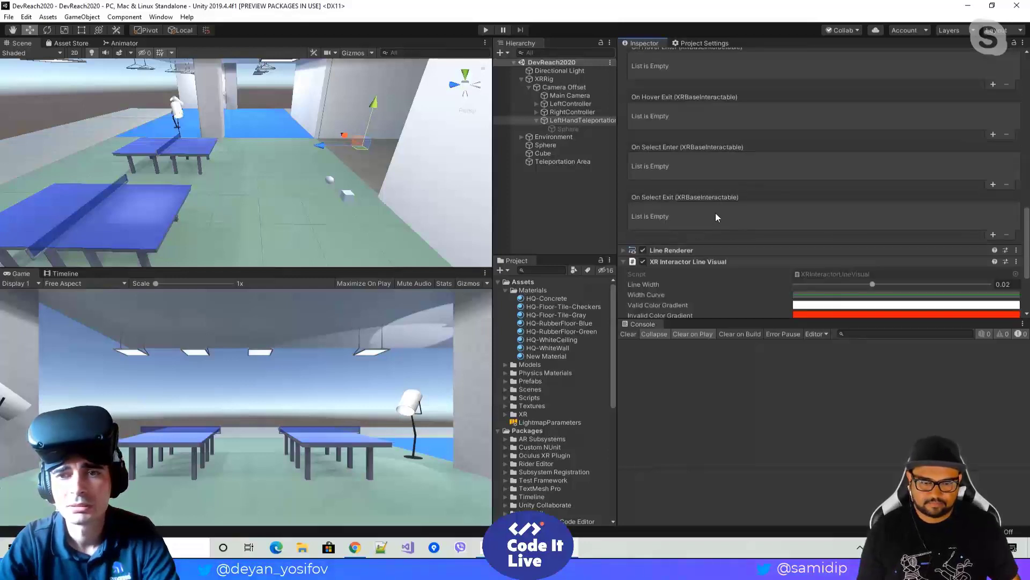
scroll(710, 218, up, 4)
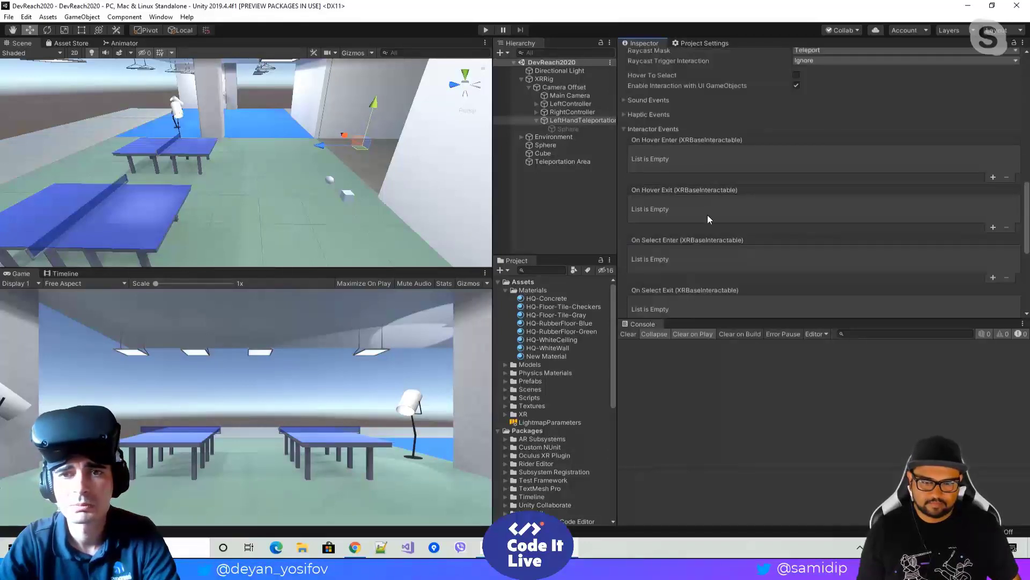
click(622, 130)
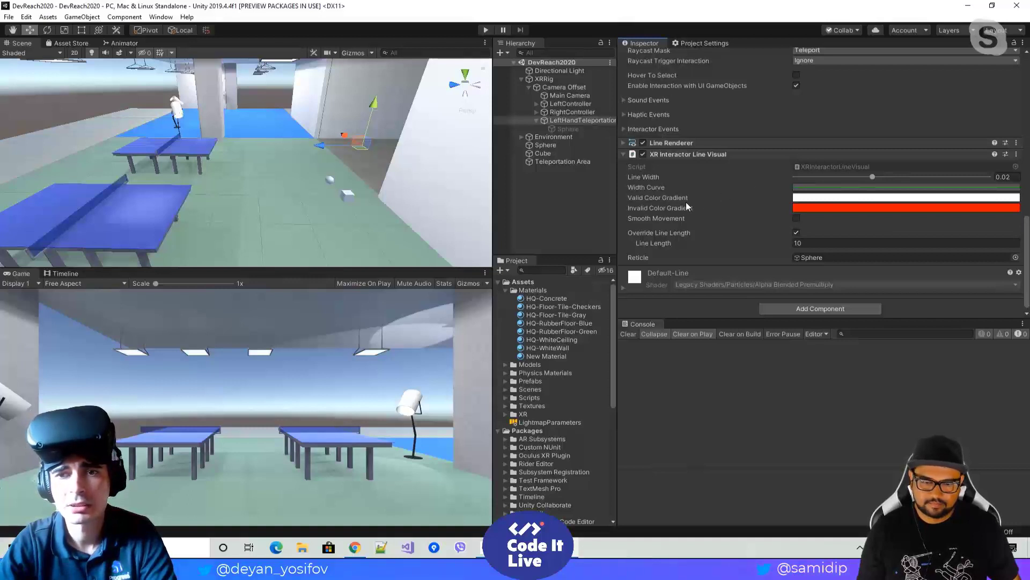
Step: Try green 10FF1D as the start colour of the line visual's Valid Color Gradient and copy its hex value
click(819, 202)
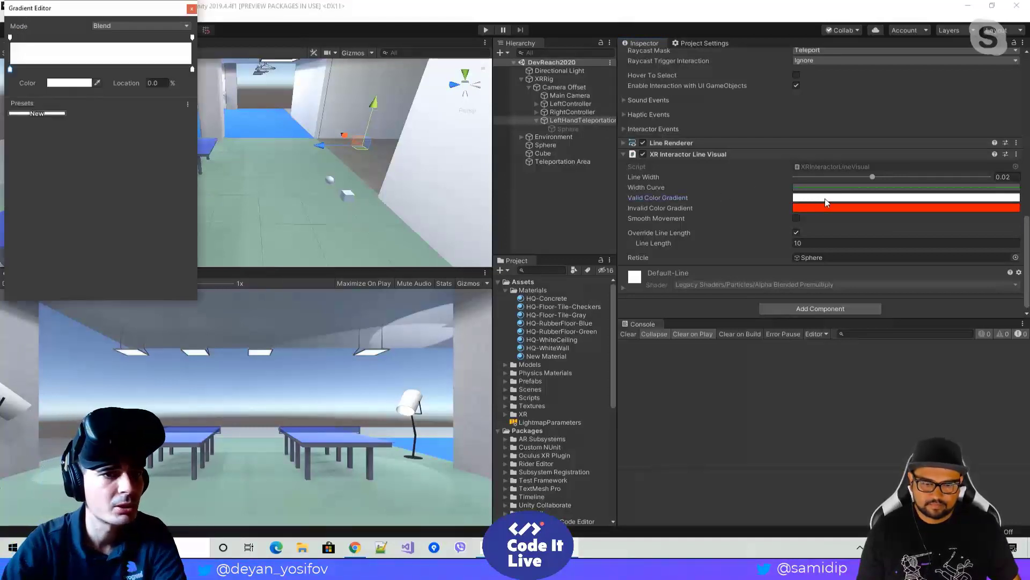
click(52, 81)
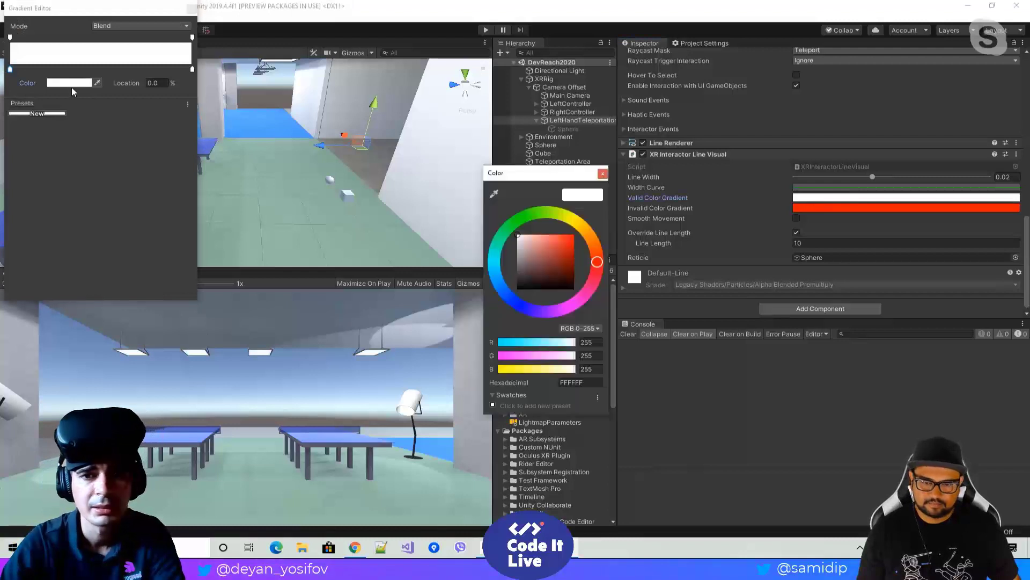
click(519, 223)
click(572, 236)
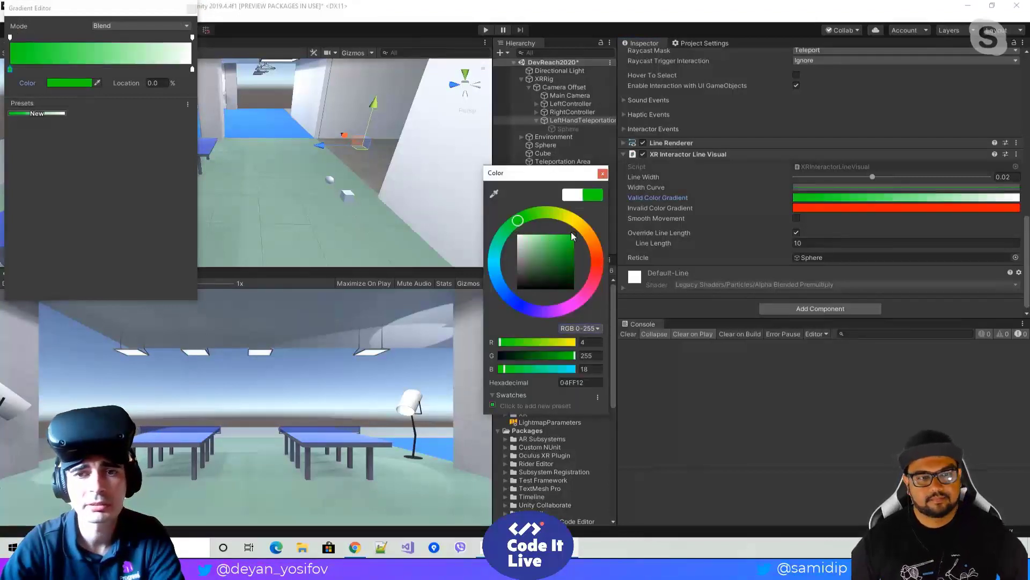
click(572, 236)
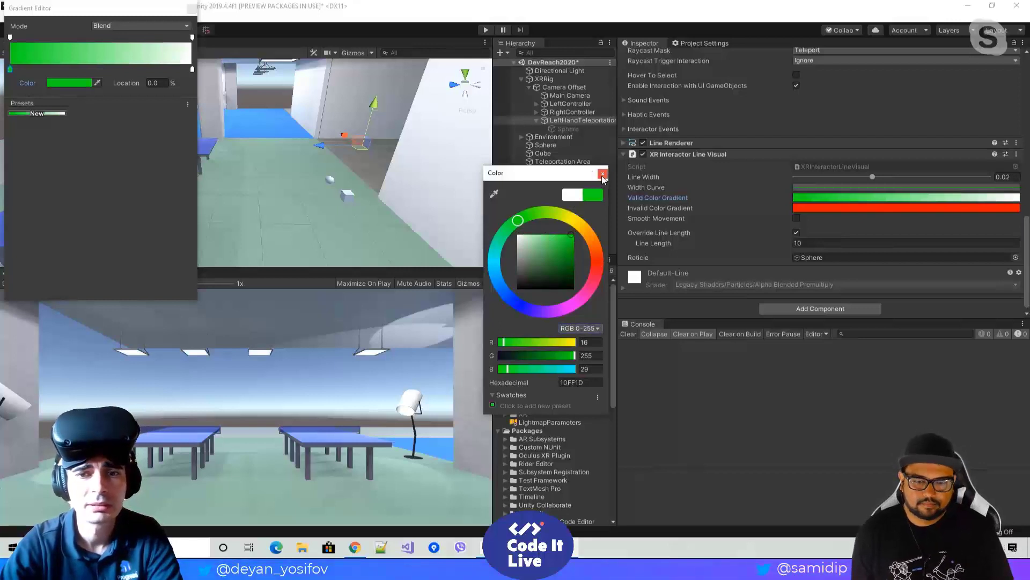
click(572, 383)
key(ctrl+c)
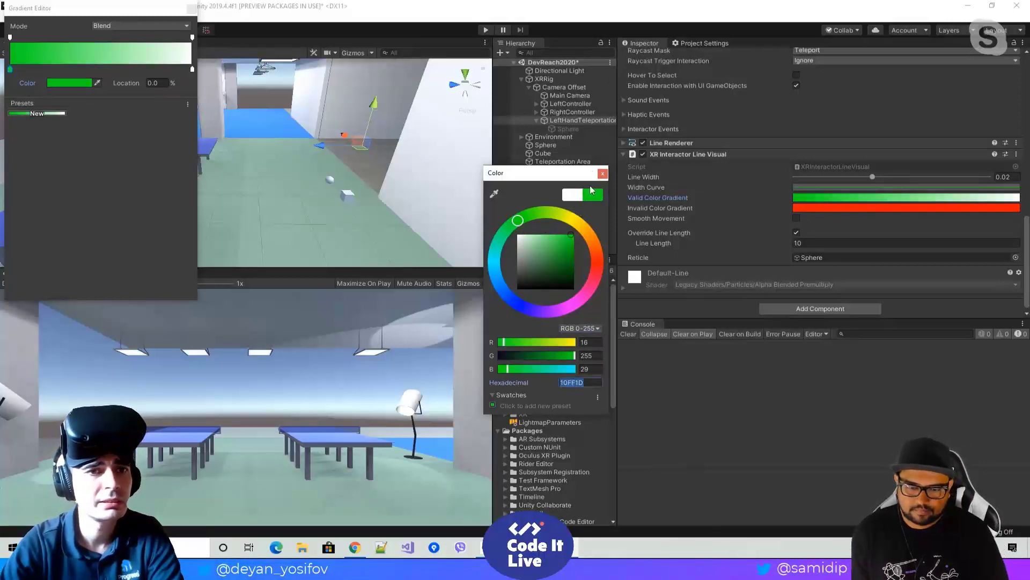
click(603, 173)
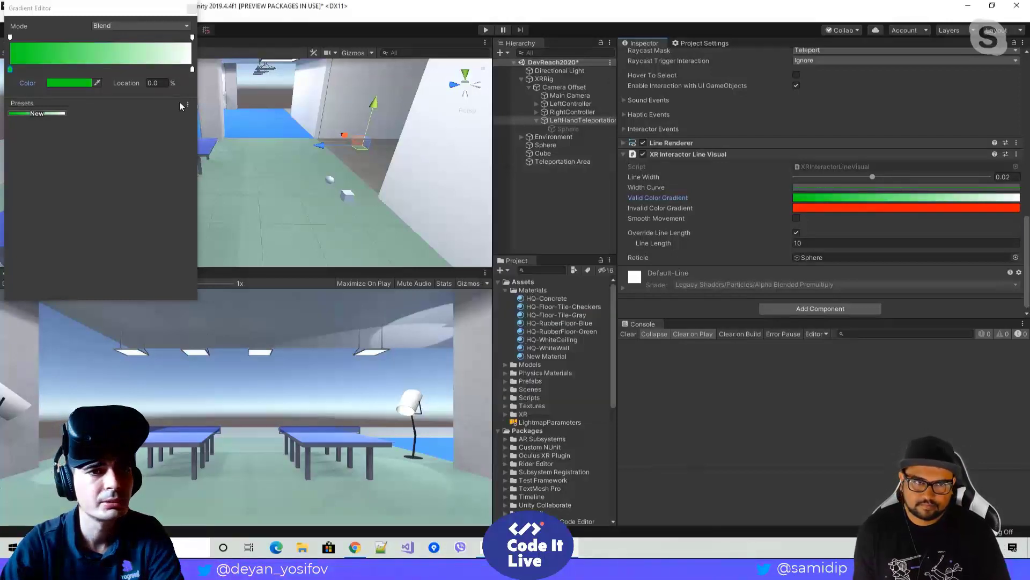
Step: Try the copied green 10FF1D as the end colour of the Valid Color Gradient and cancel the colour edit
click(192, 69)
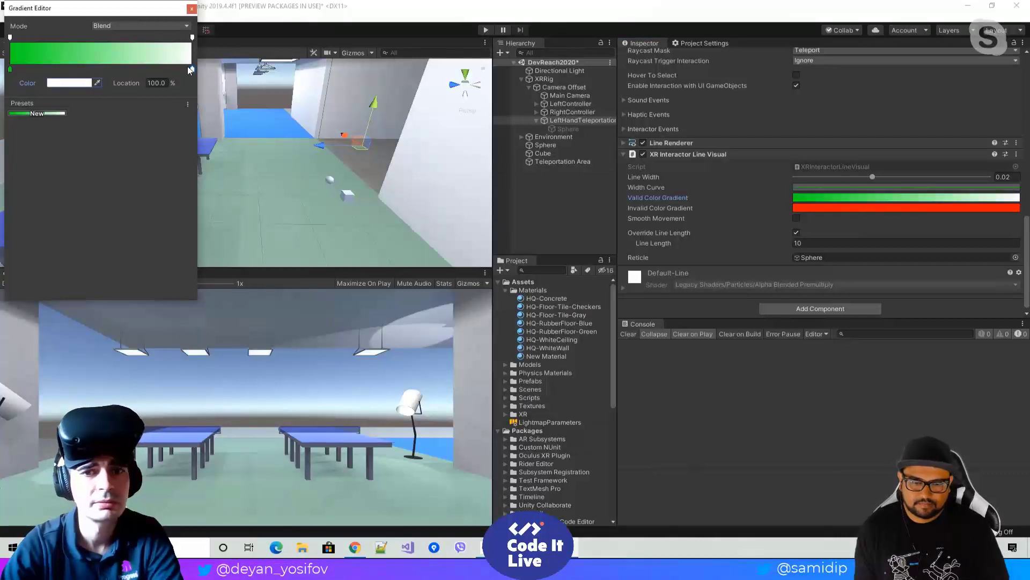
click(69, 82)
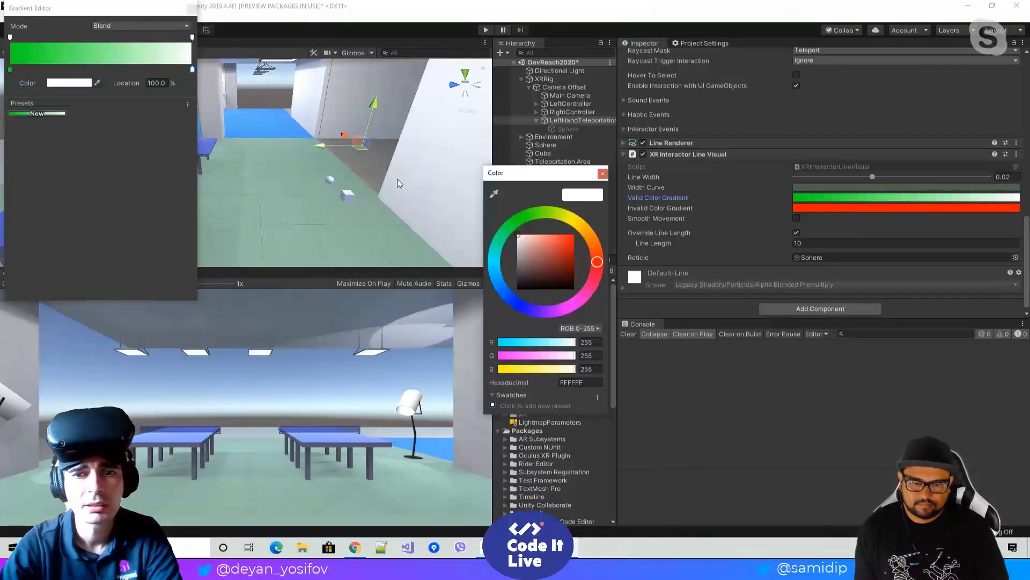
click(581, 382)
key(ctrl+v)
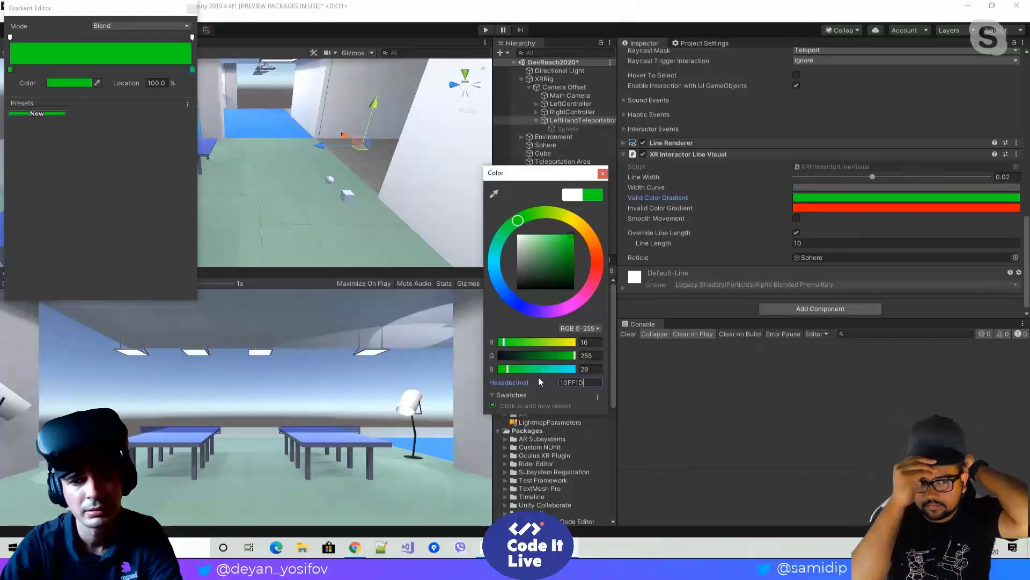
click(575, 330)
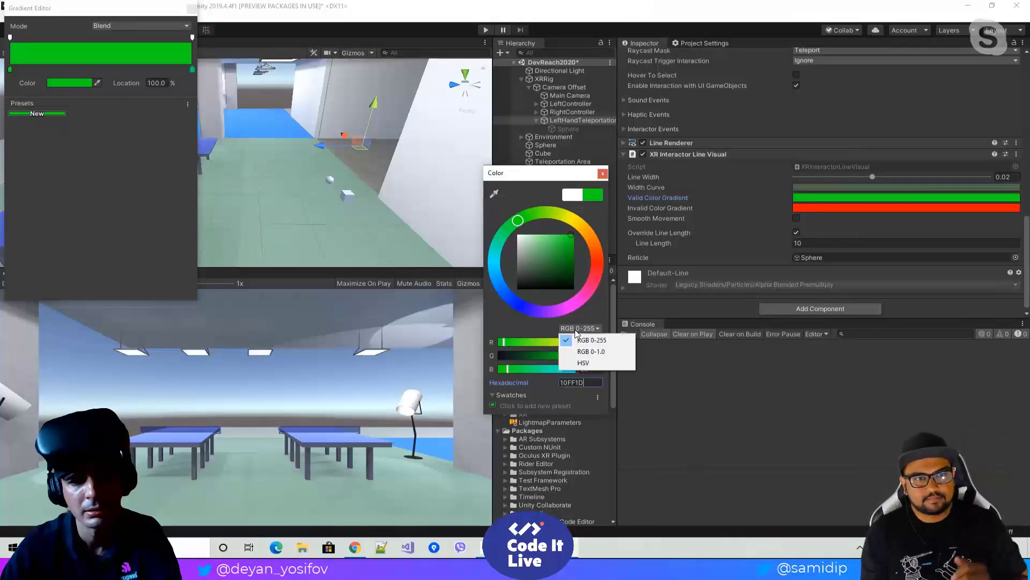
click(576, 335)
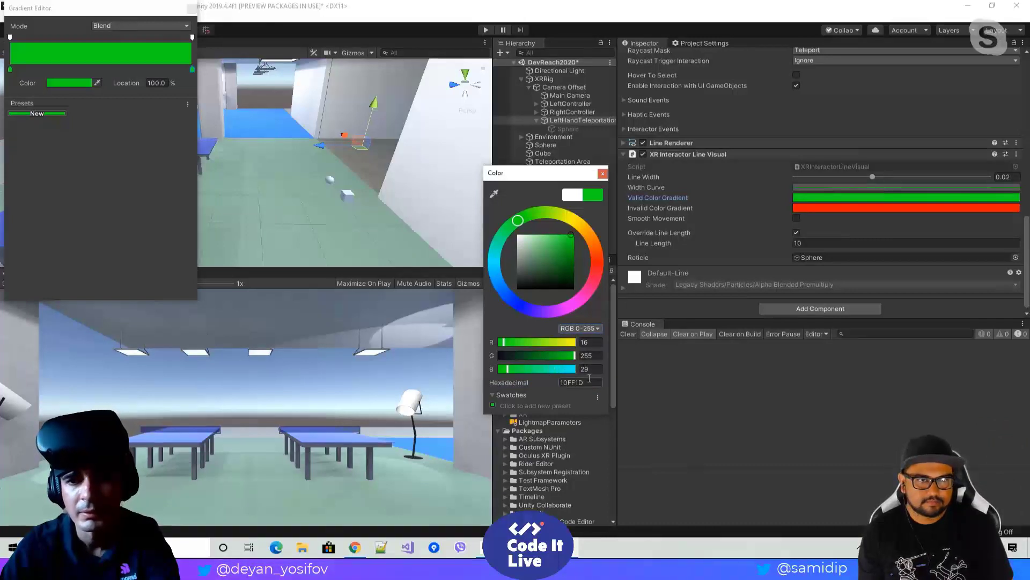
key(Escape)
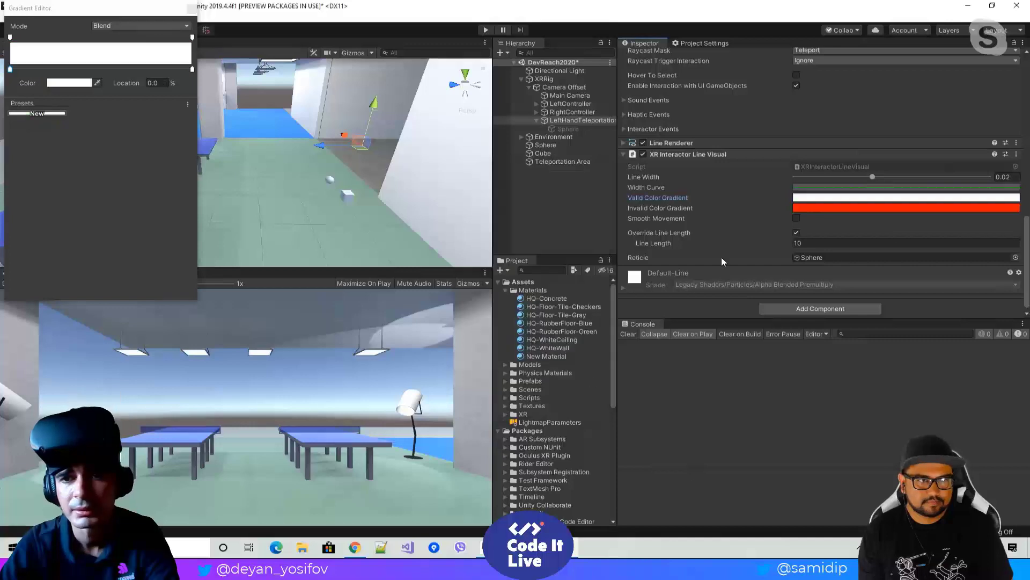
Step: Examine the Line Renderer's colour and material settings on LeftHandTeleportation
scroll(786, 158, up, 10)
scroll(787, 158, down, 10)
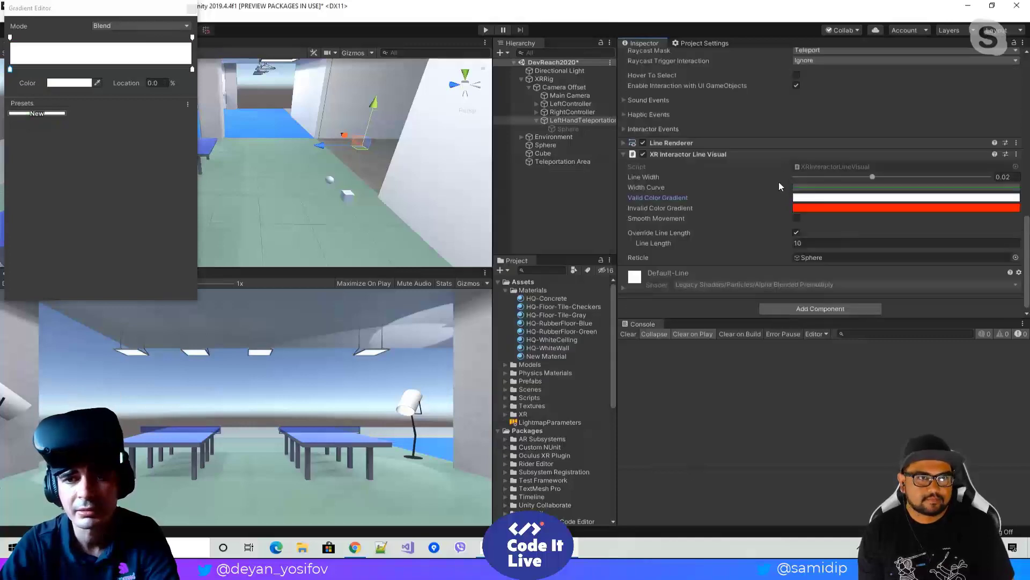
click(624, 142)
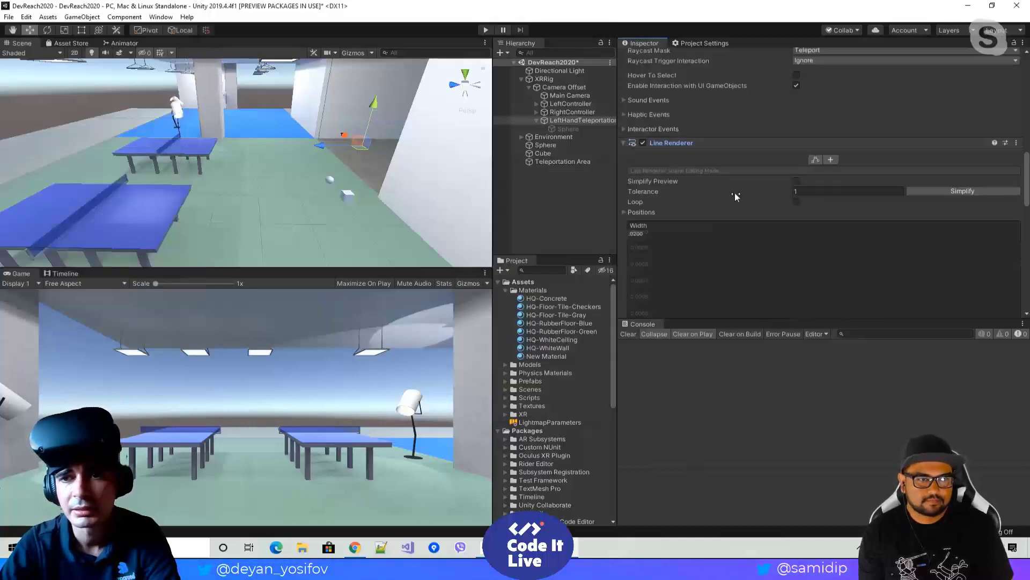
scroll(780, 220, down, 5)
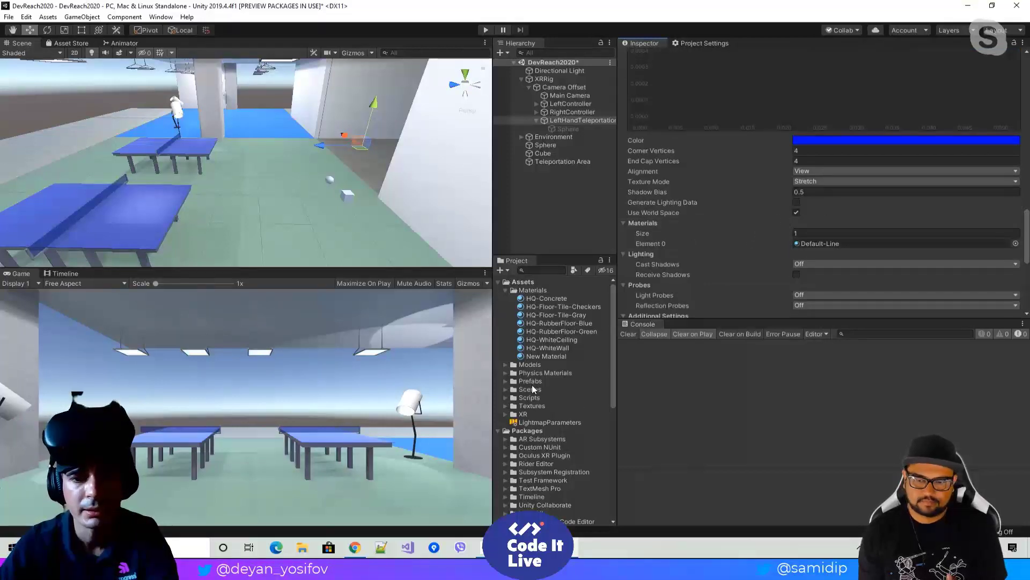
Step: Rename the green New Material in the Materials folder as TeleportationLine
click(551, 356)
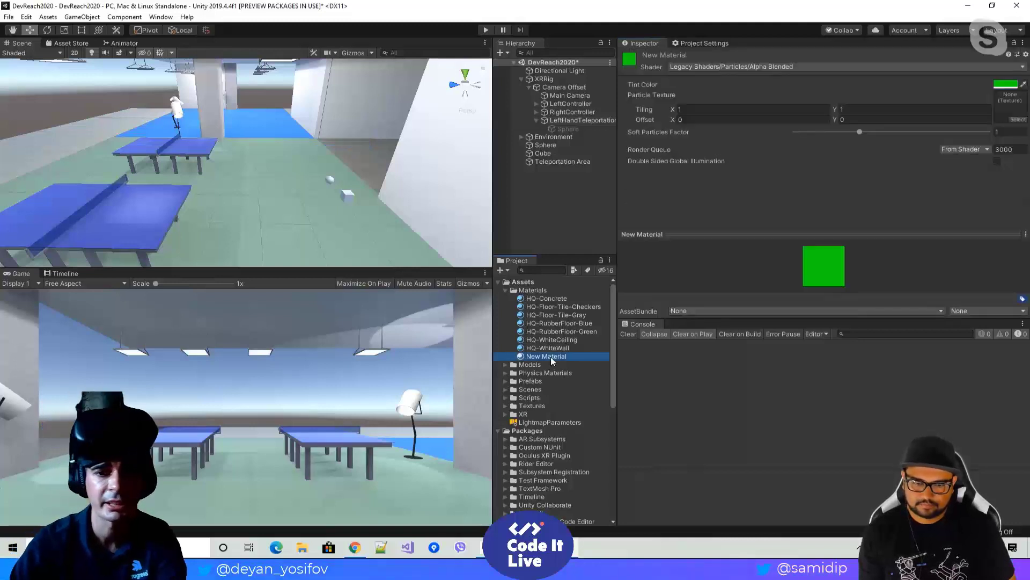
click(550, 356)
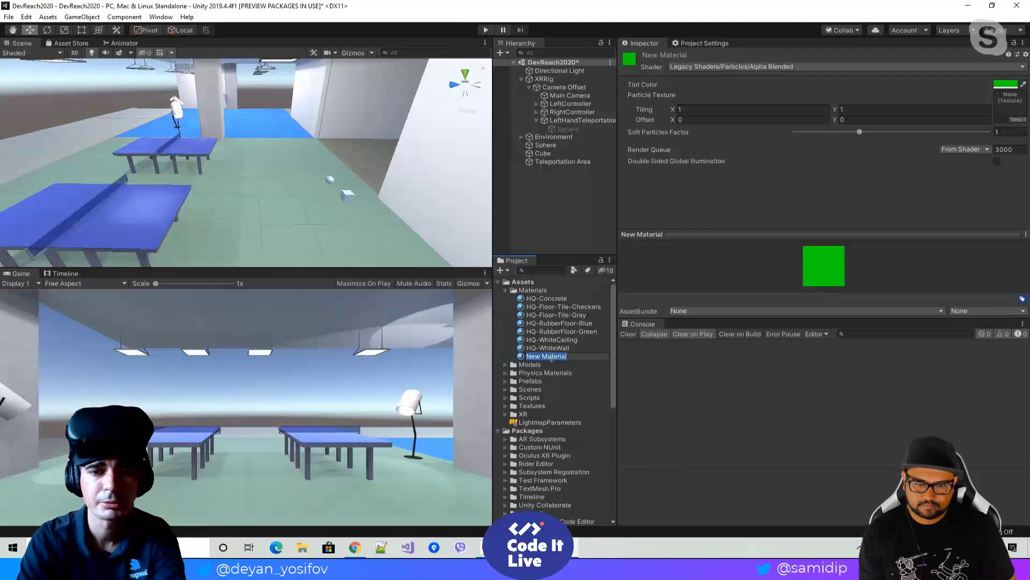
text(Tel)
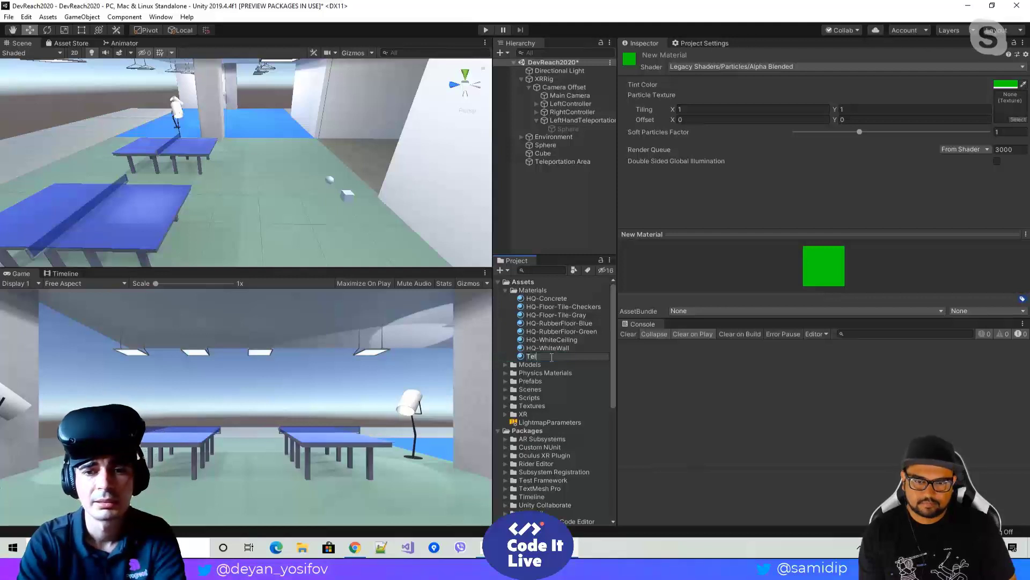
text(eporta)
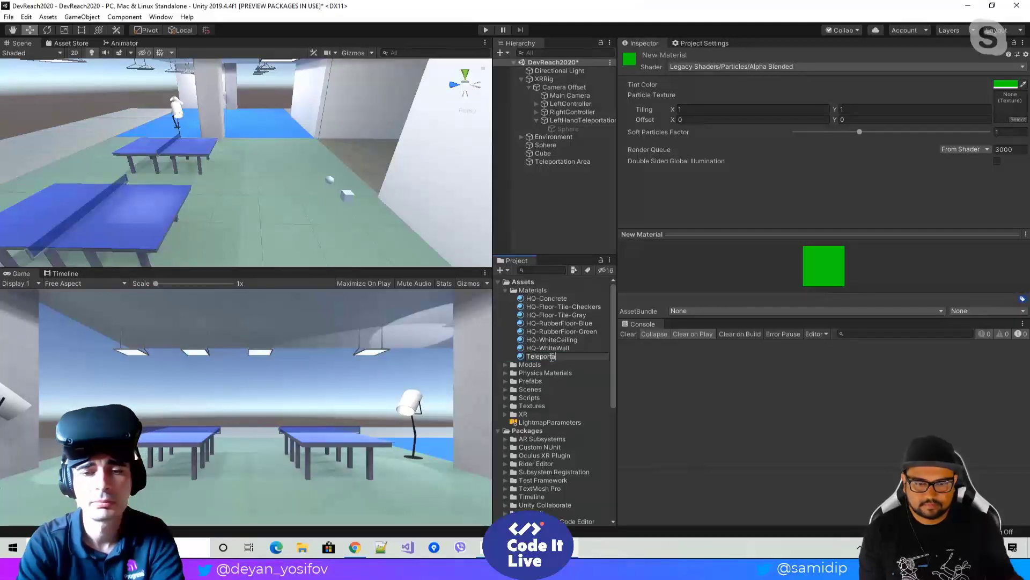
text(tionLine)
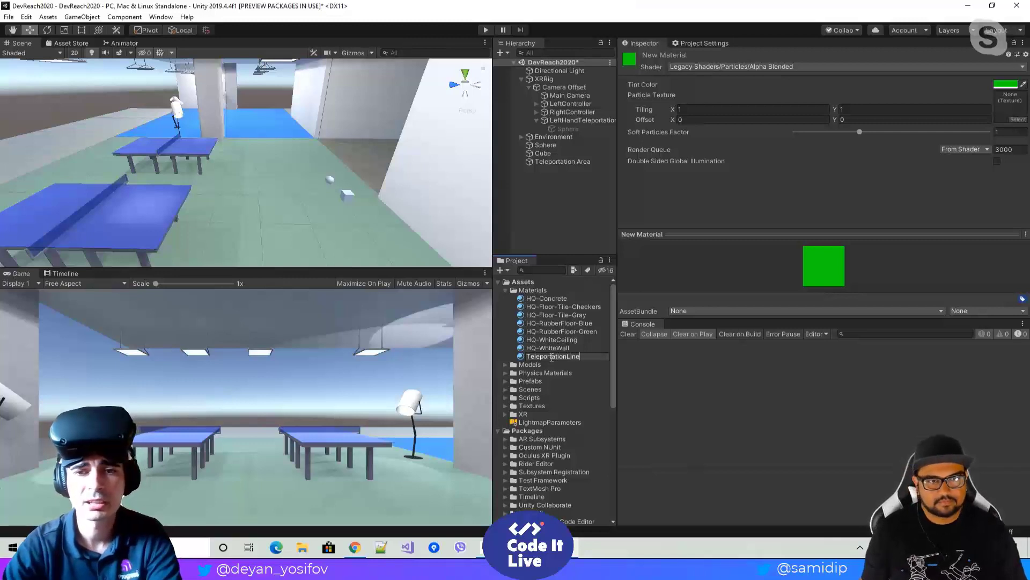
key(Return)
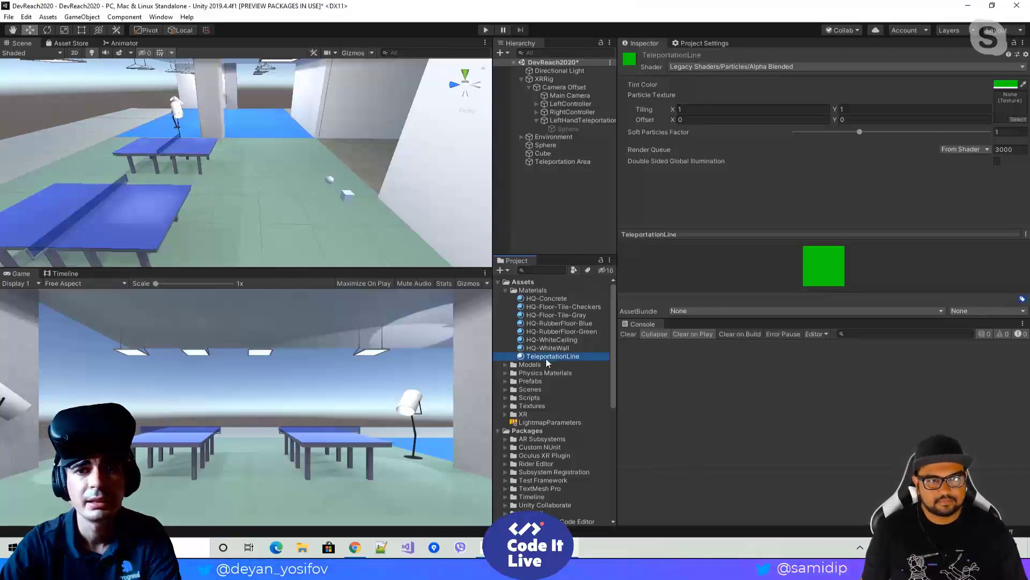
Step: Apply the TeleportationLine material to LeftHandTeleportation and its child Sphere, and check the Sphere's Mesh Renderer
drag(543, 363, 584, 121)
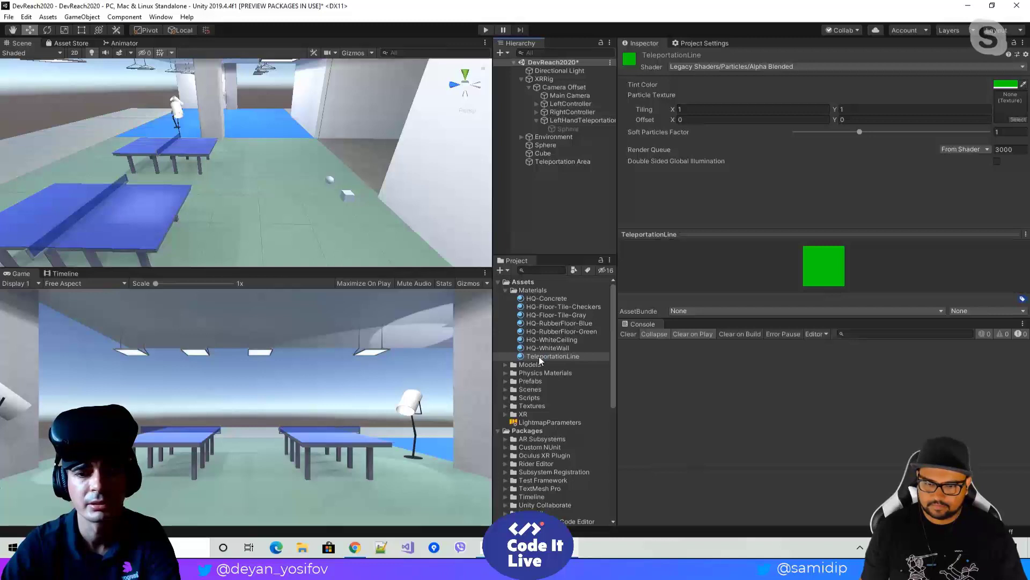
drag(540, 361, 566, 130)
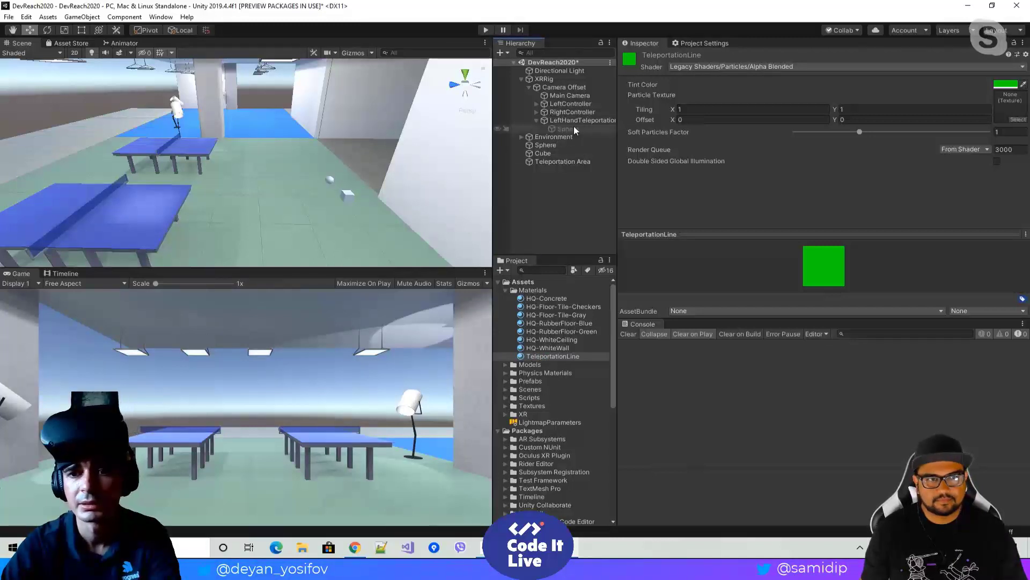
click(575, 131)
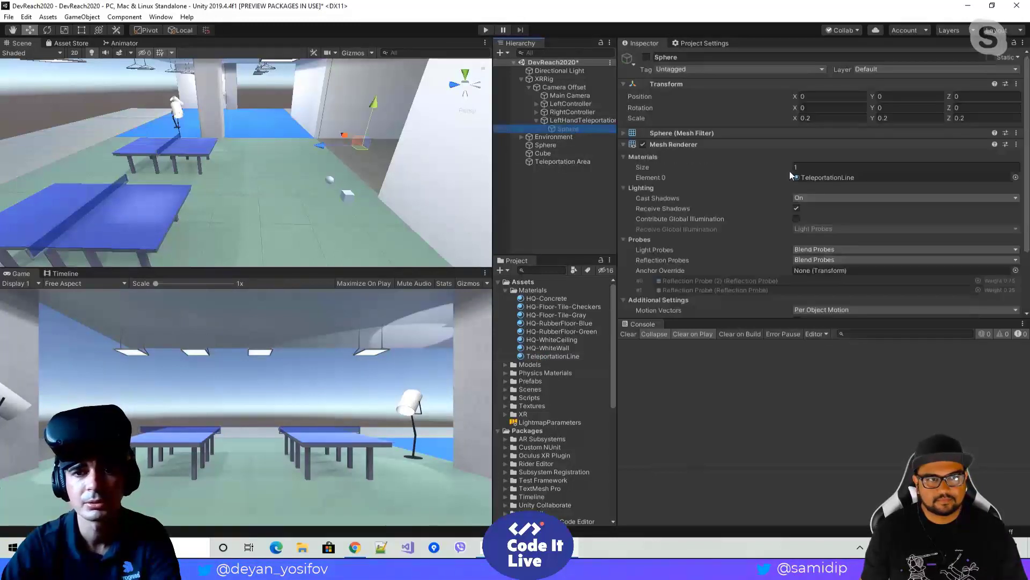
Step: Collapse XR Controller and XR Ray Interactor on LeftHandTeleportation and locate the Line Renderer's assigned material in the project
click(558, 121)
scroll(843, 172, down, 18)
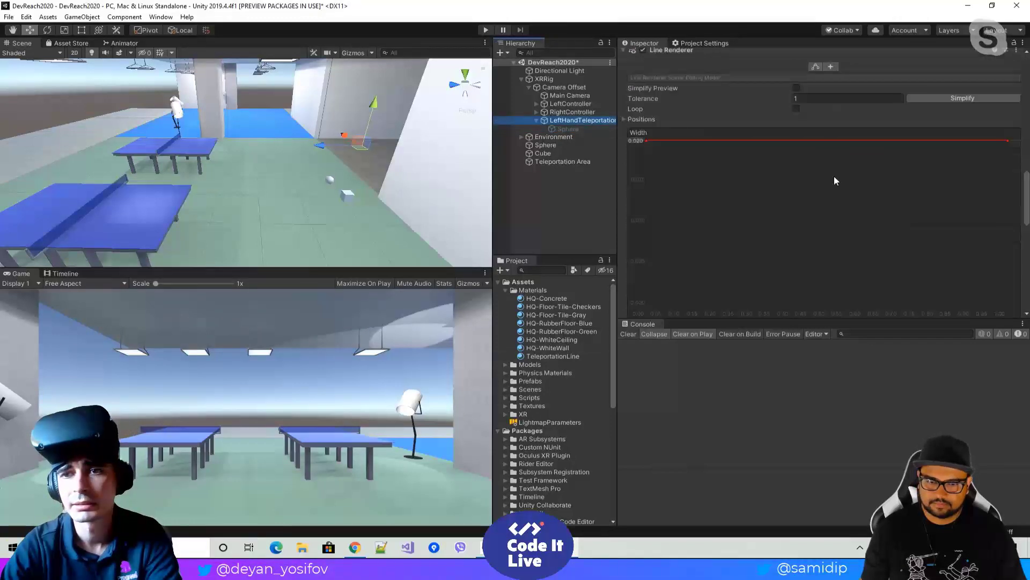
scroll(835, 177, up, 15)
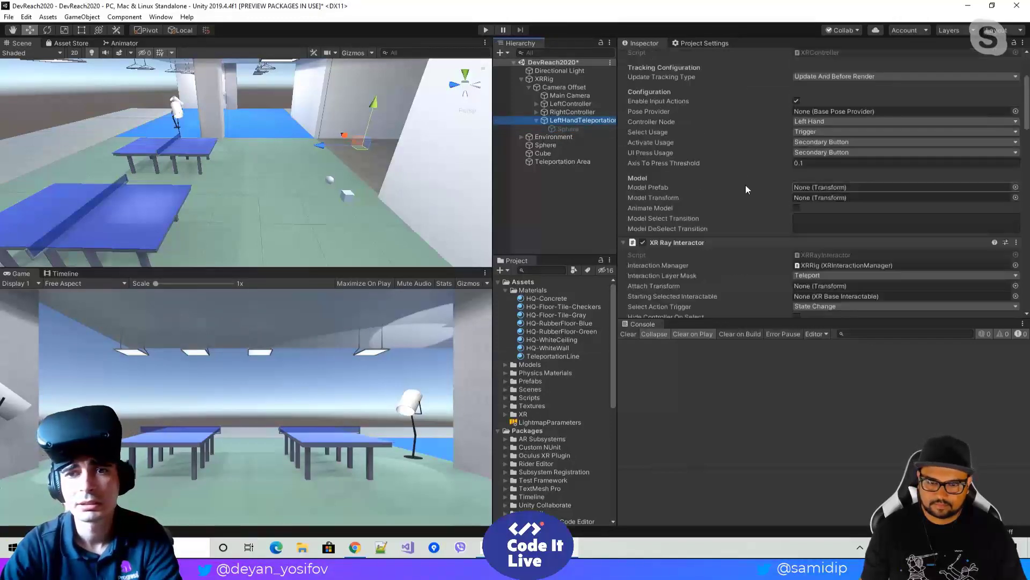
scroll(842, 167, up, 3)
click(623, 133)
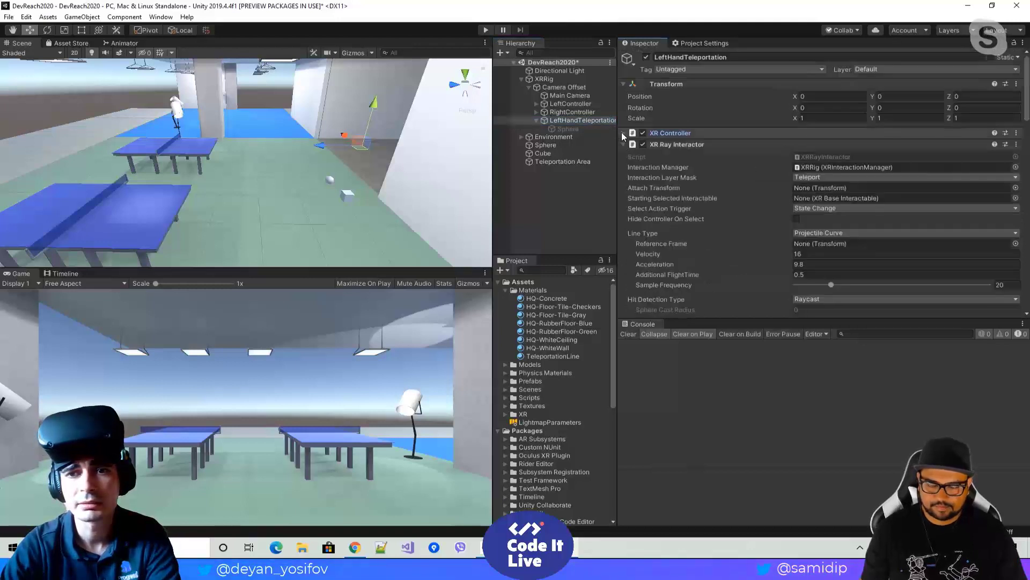
click(624, 144)
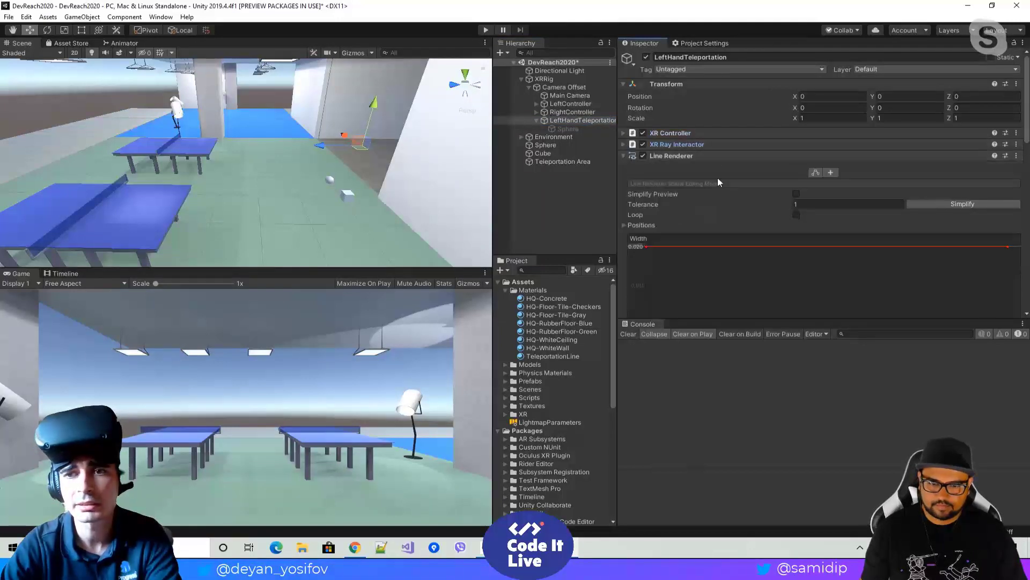
scroll(803, 214, down, 10)
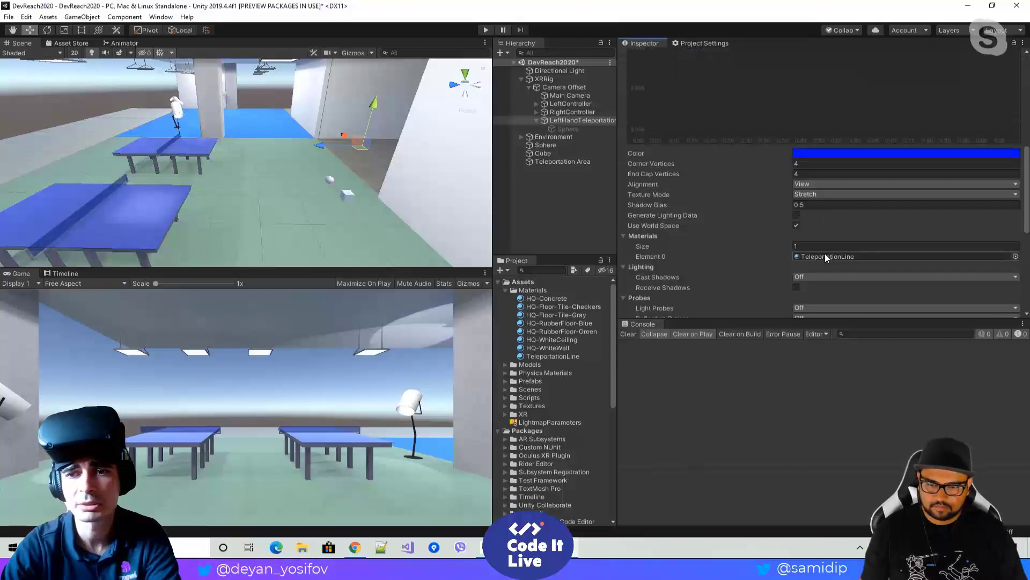
click(826, 255)
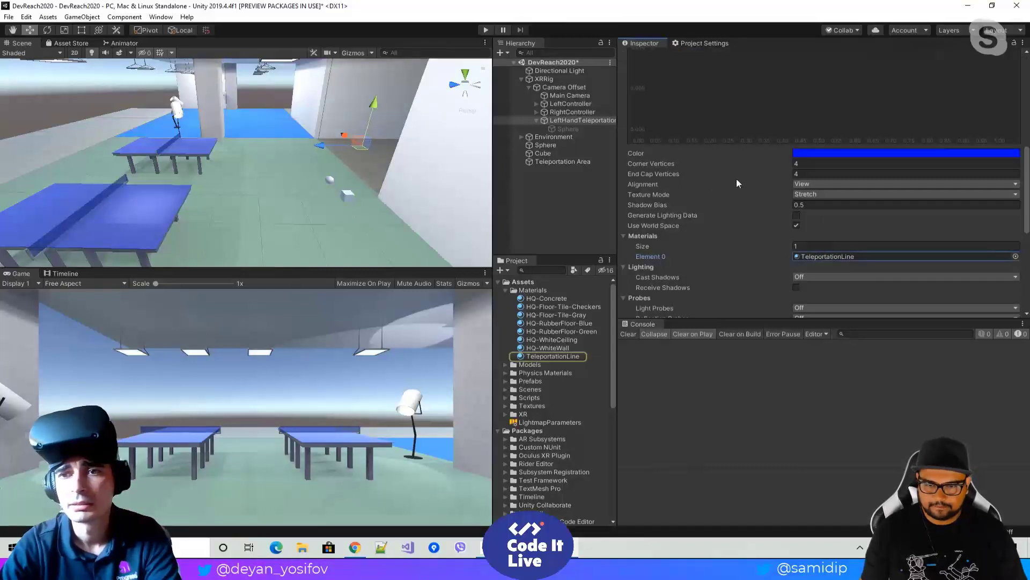
Step: Set the start colour of the Valid Color Gradient in XR Interactor Line Visual to green 00B314 and copy its hex code
scroll(736, 179, down, 8)
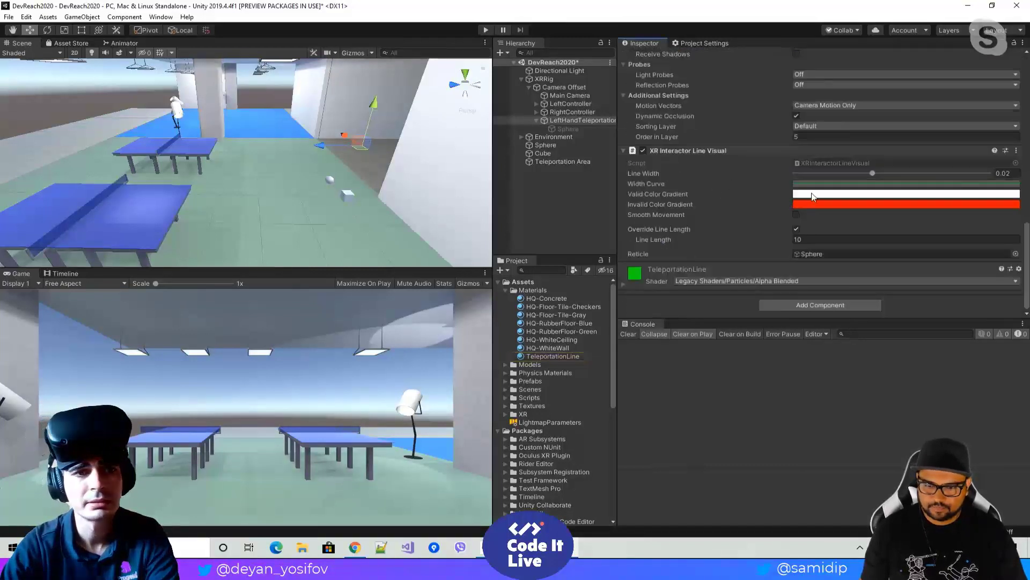
click(811, 194)
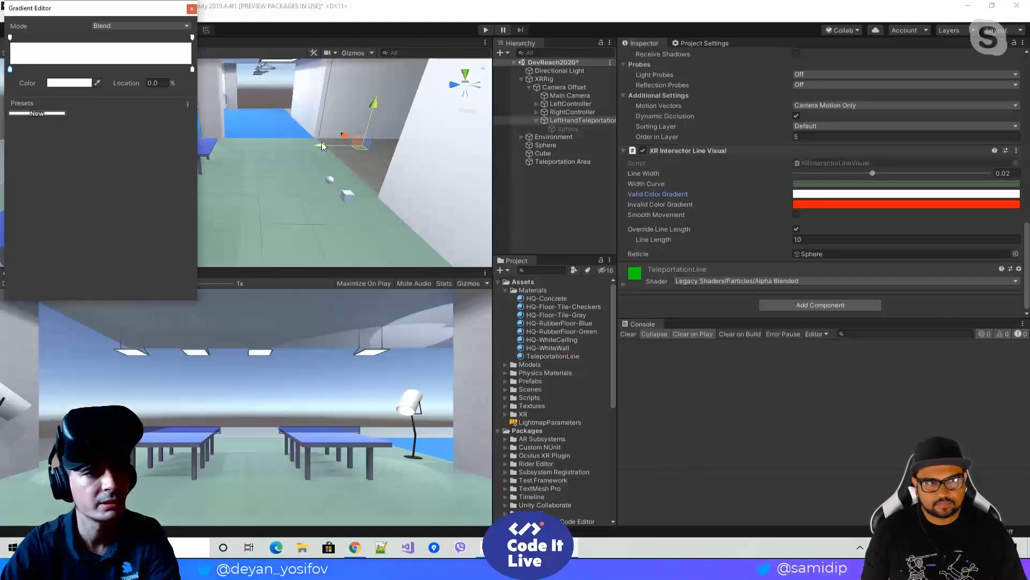
double_click(10, 70)
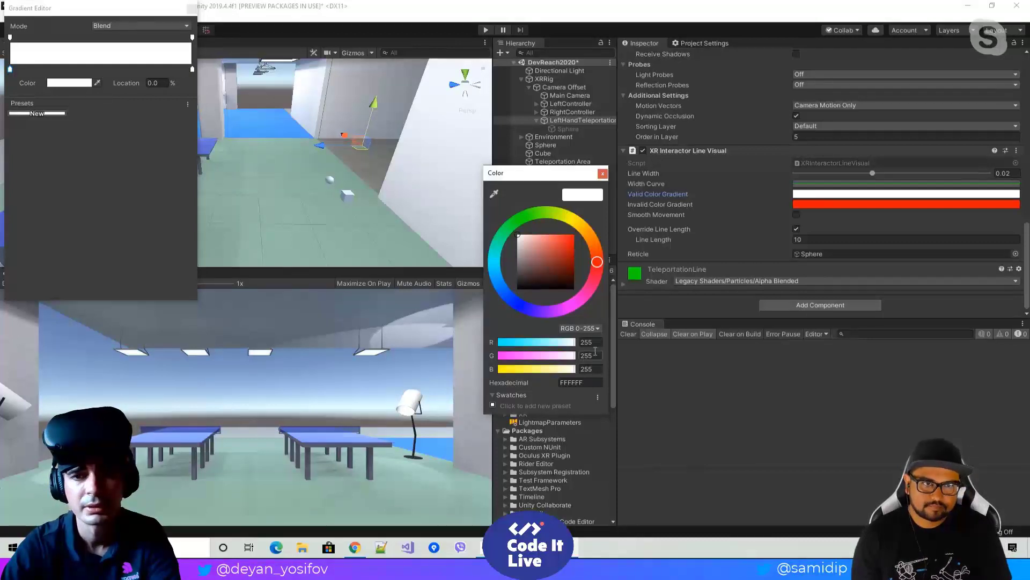
click(514, 221)
drag(560, 242, 585, 254)
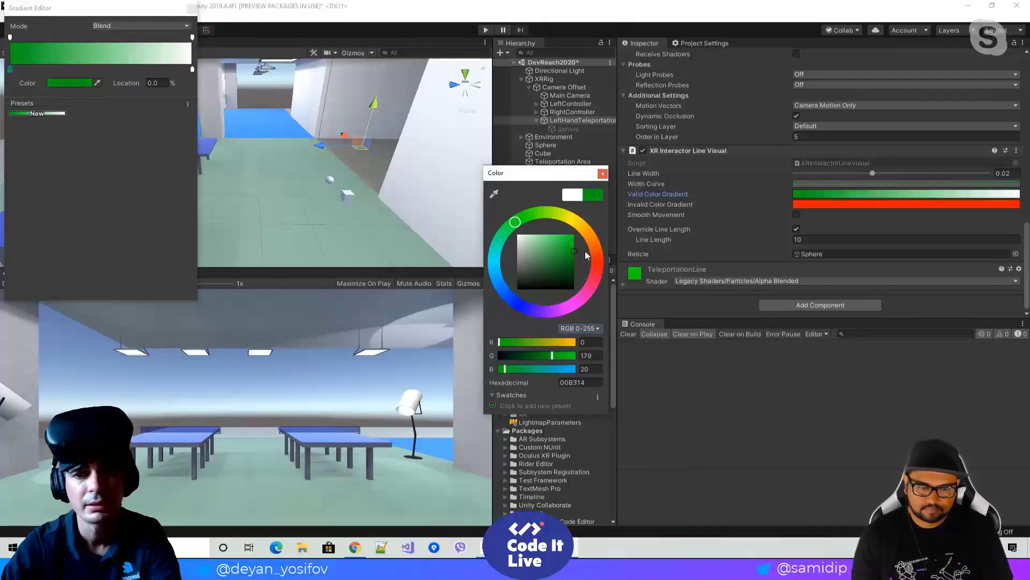
click(571, 382)
key(ctrl+c)
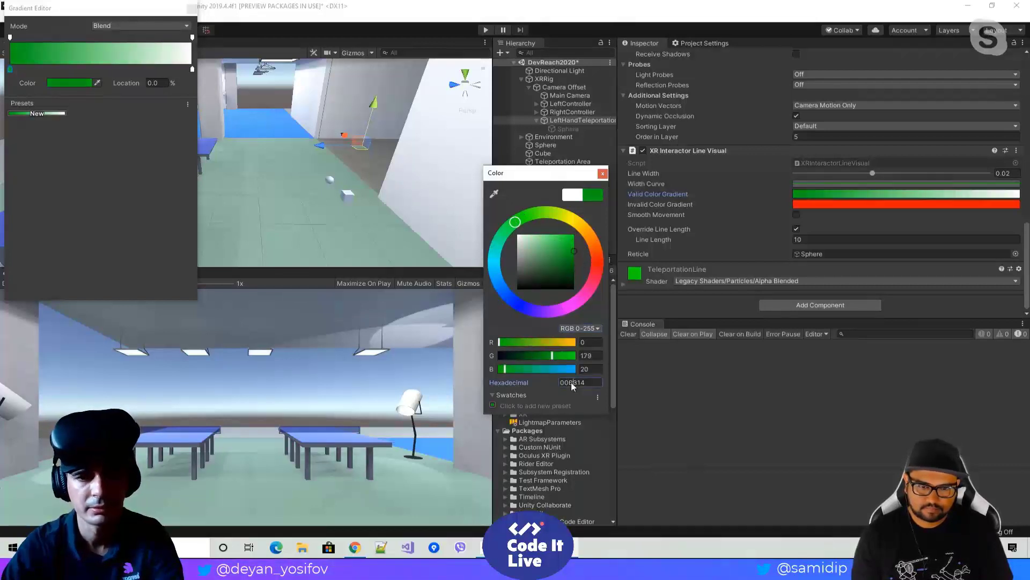
click(603, 175)
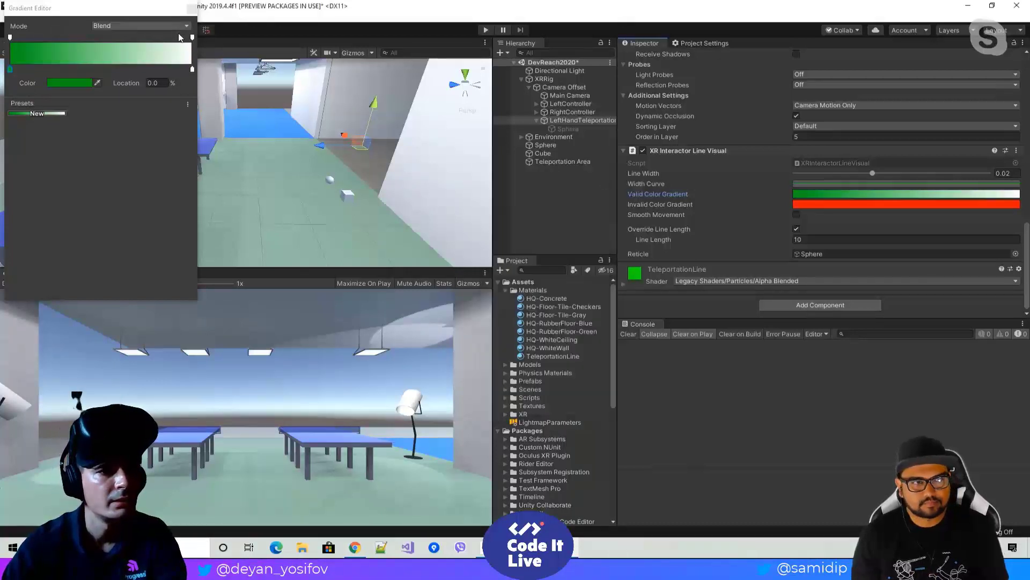
Step: Try sampling a replacement start colour for the Valid Color Gradient with the eyedropper
click(97, 83)
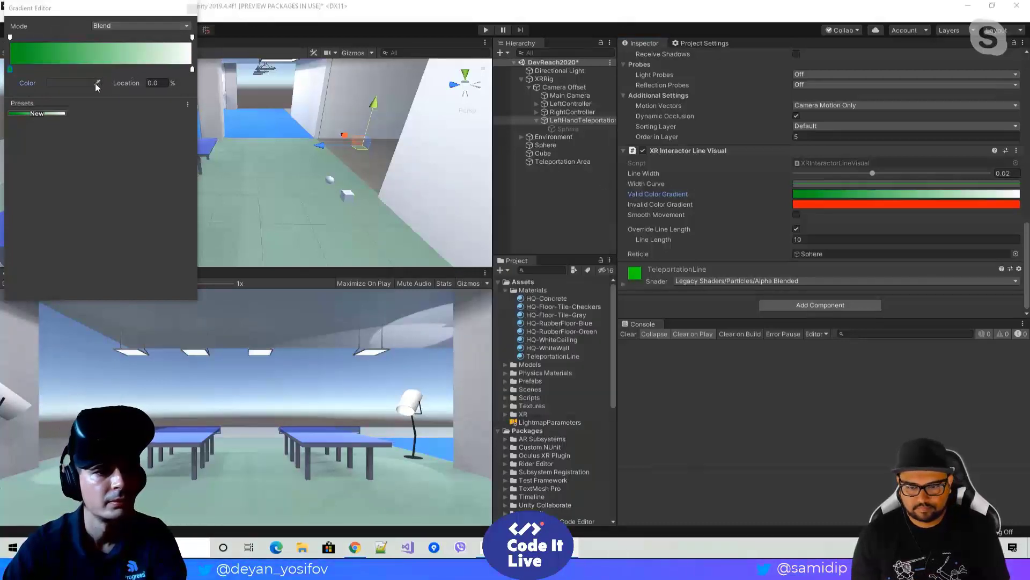
click(90, 68)
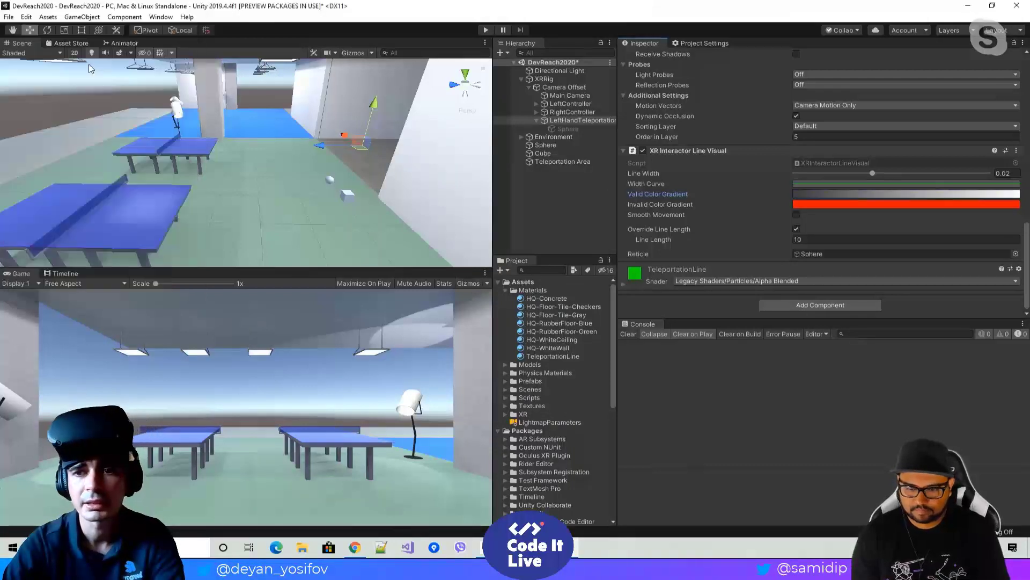
Step: Restore the Valid Color Gradient's start colour using the copied hex 00B314 and close the gradient editor
click(855, 194)
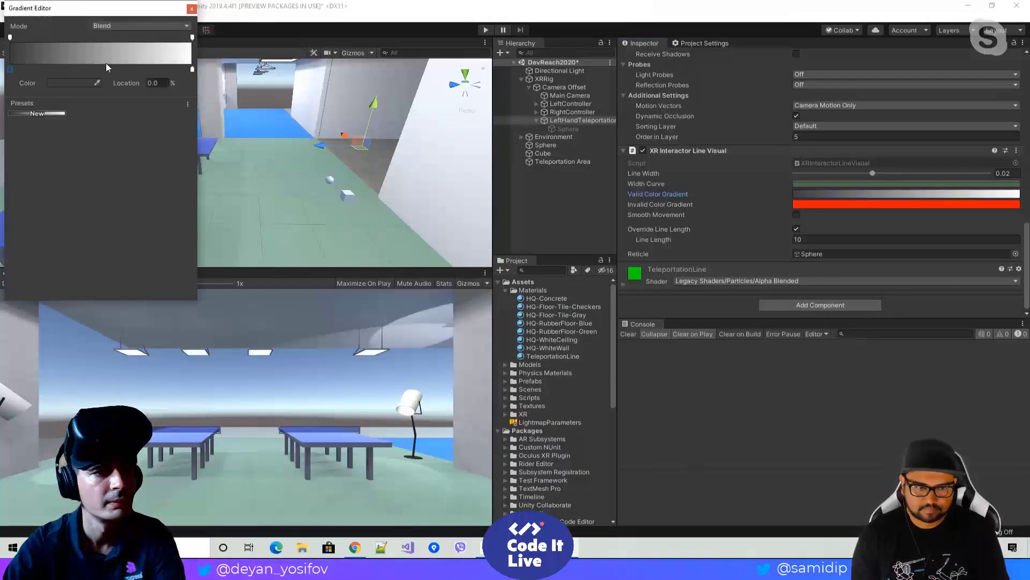
double_click(10, 70)
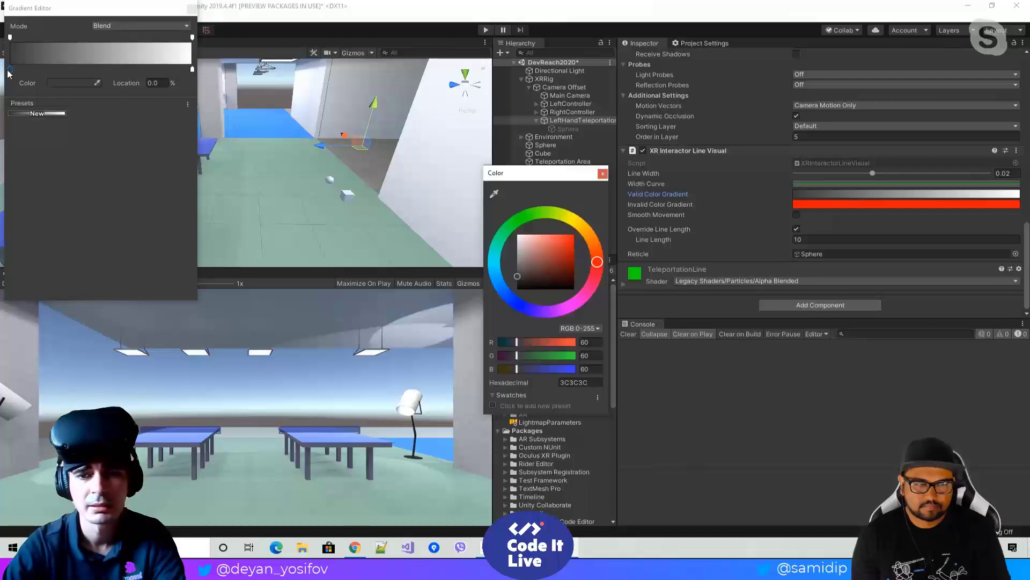
click(575, 385)
key(ctrl+v)
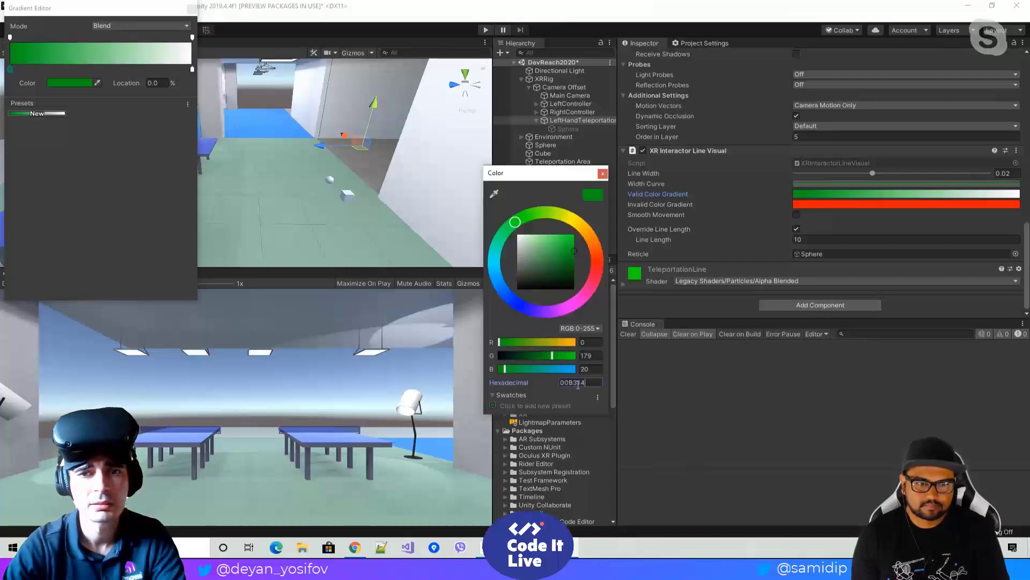
click(602, 173)
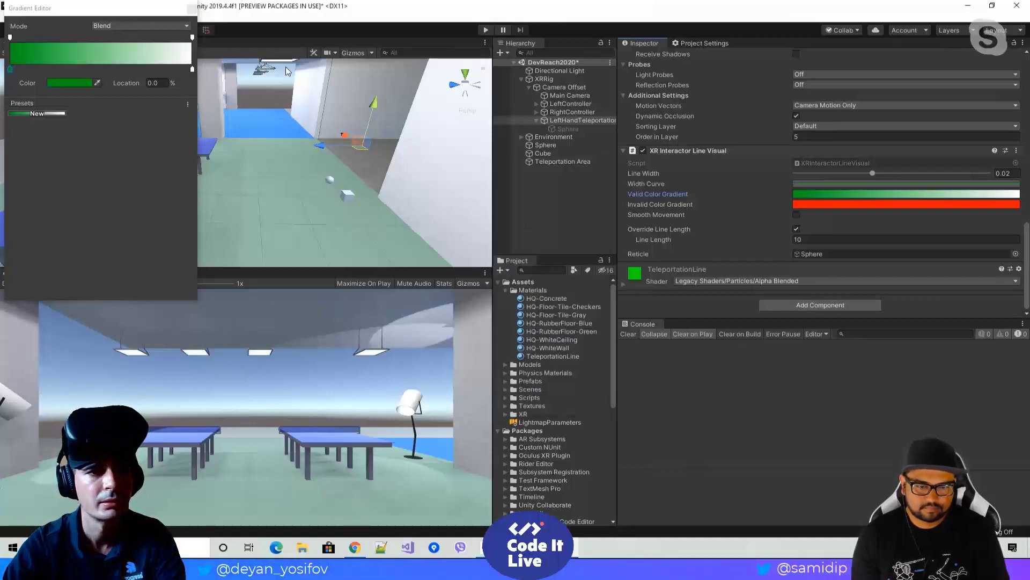
click(185, 18)
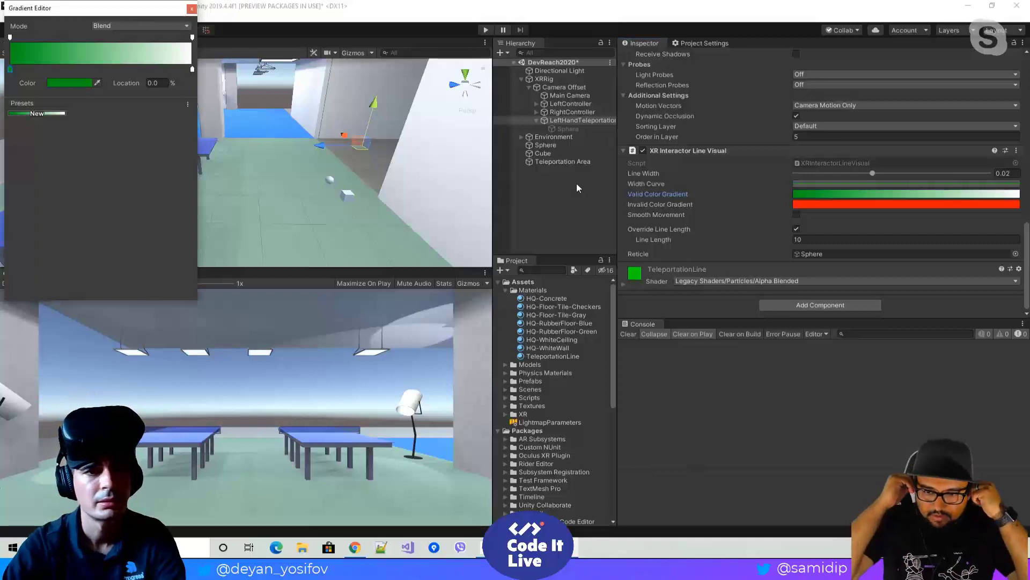
click(188, 25)
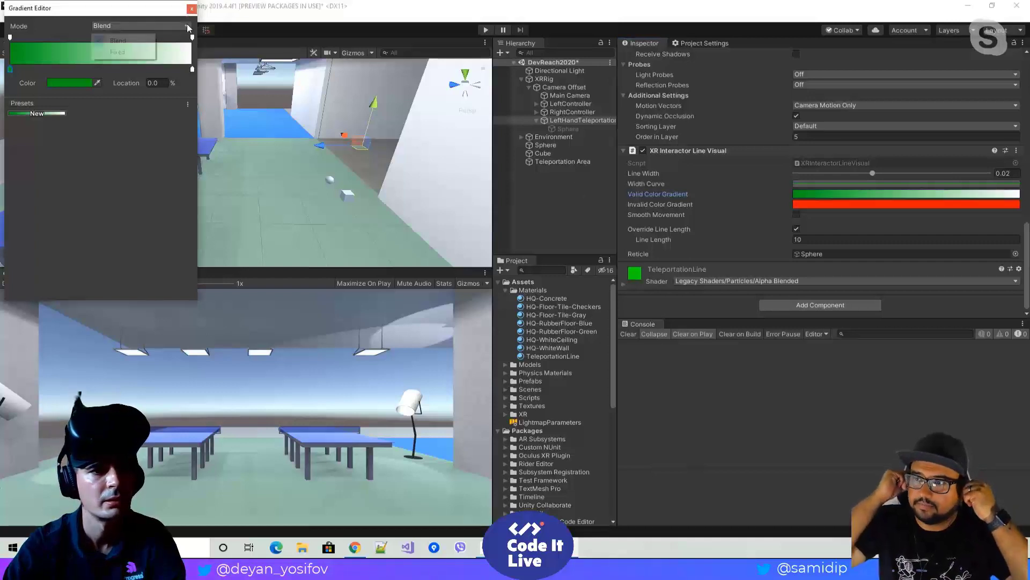
click(188, 25)
click(191, 9)
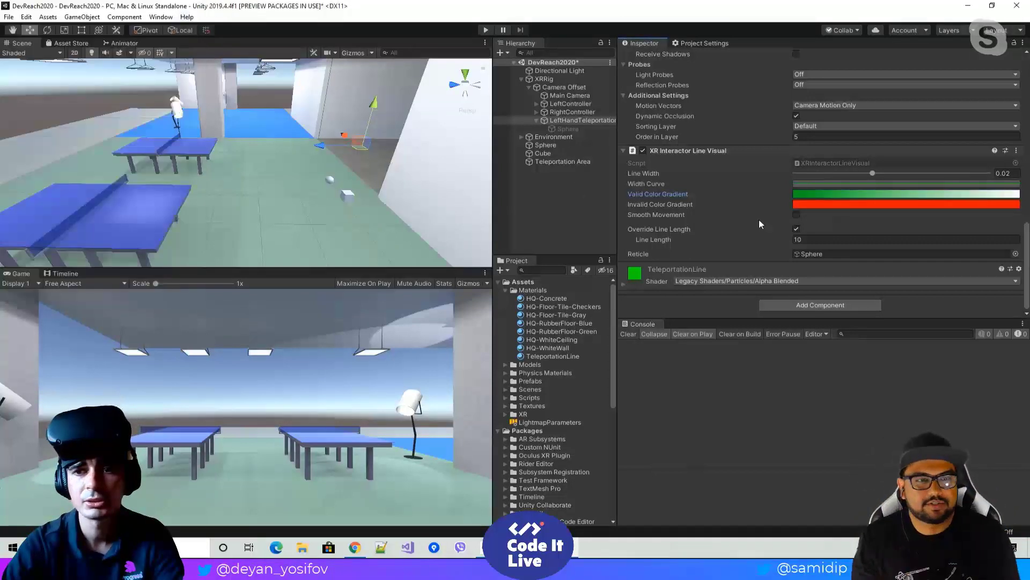
Step: Set the end colour of the Invalid Color Gradient to white FFFFFF and close the gradient editor
click(815, 206)
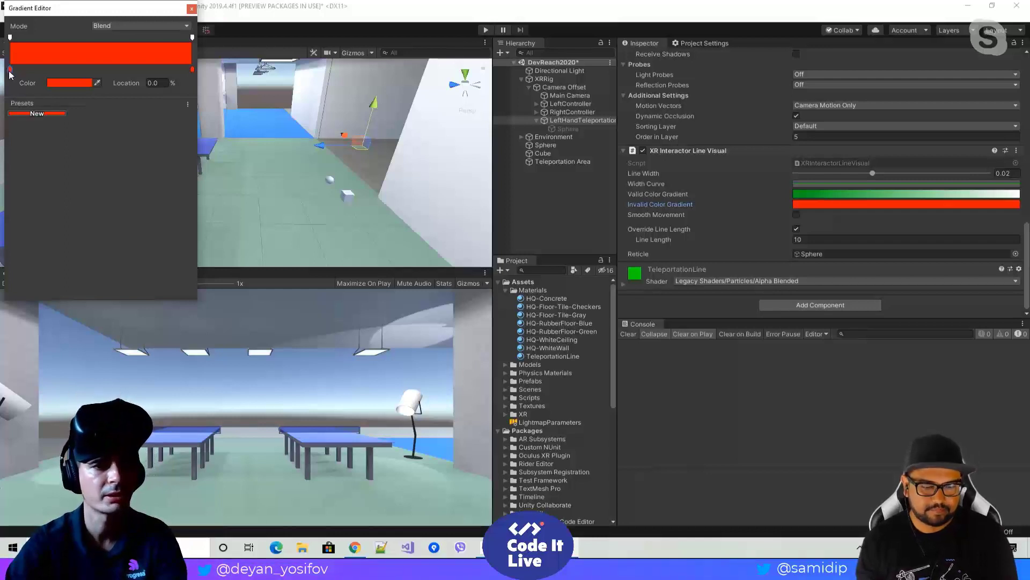
click(193, 69)
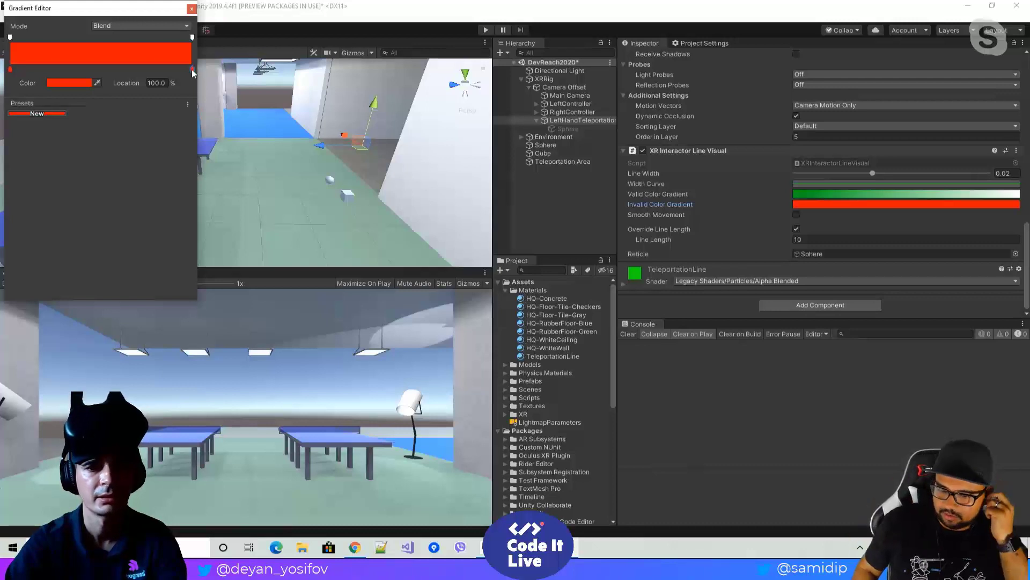
double_click(193, 69)
drag(545, 240, 262, 125)
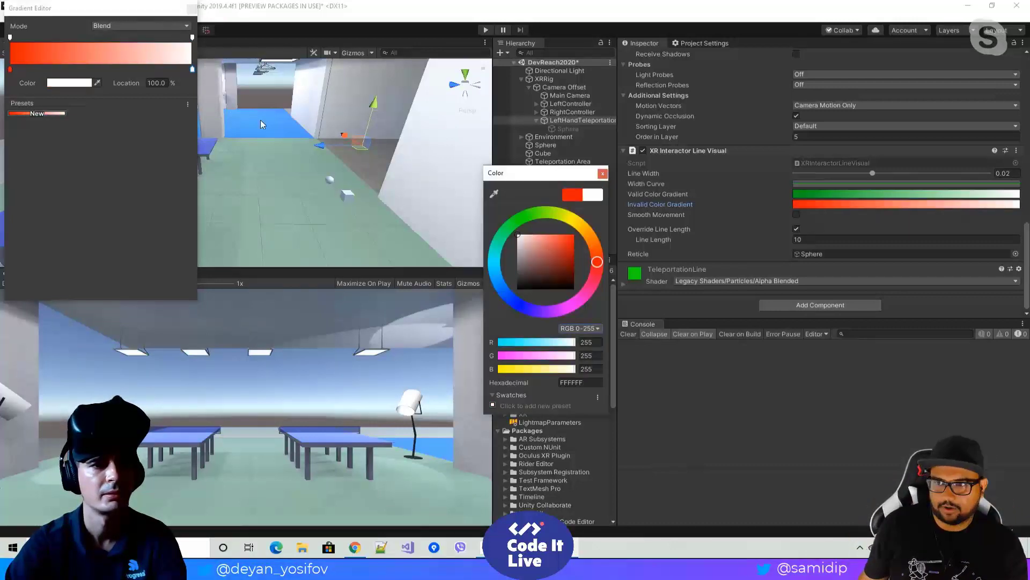
click(192, 9)
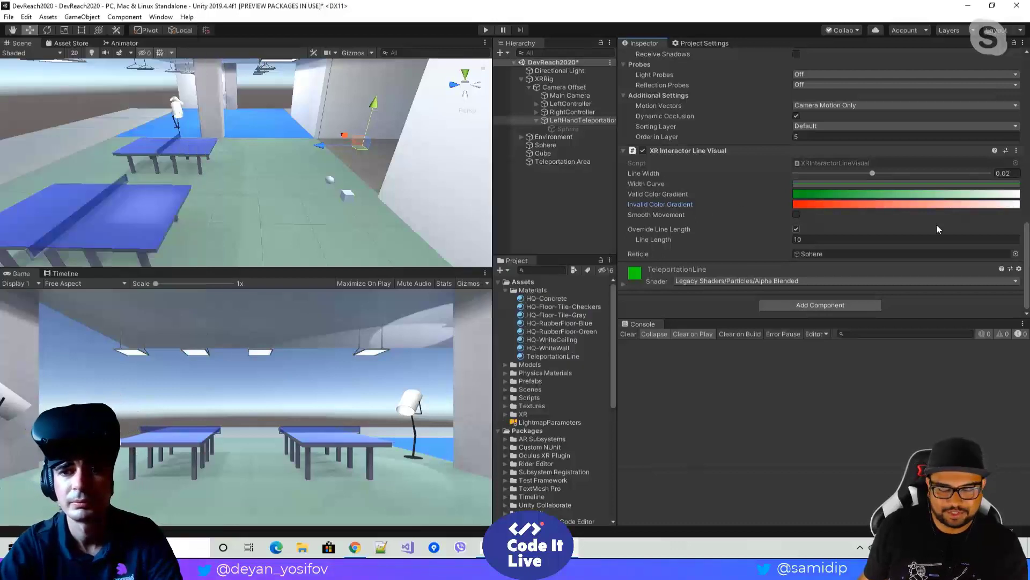
Step: Disable Override Line Length in LeftHandTeleportation's XR Interactor Line Visual and save the scene
click(796, 240)
key(BackSpace)
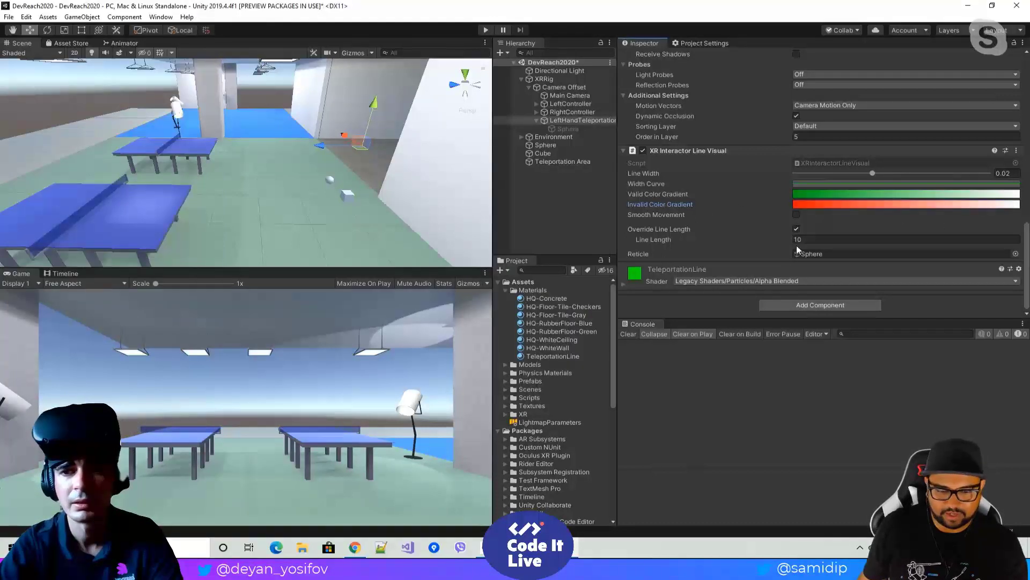
click(797, 229)
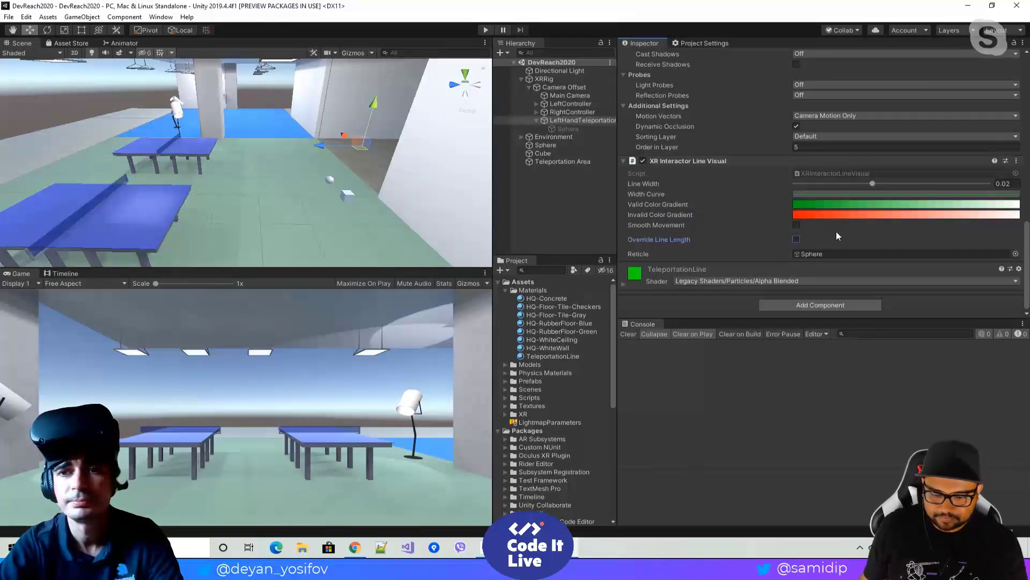
Step: Run the scene in Play mode to test the left-hand teleportation ray, and stop it
scroll(842, 228, up, 10)
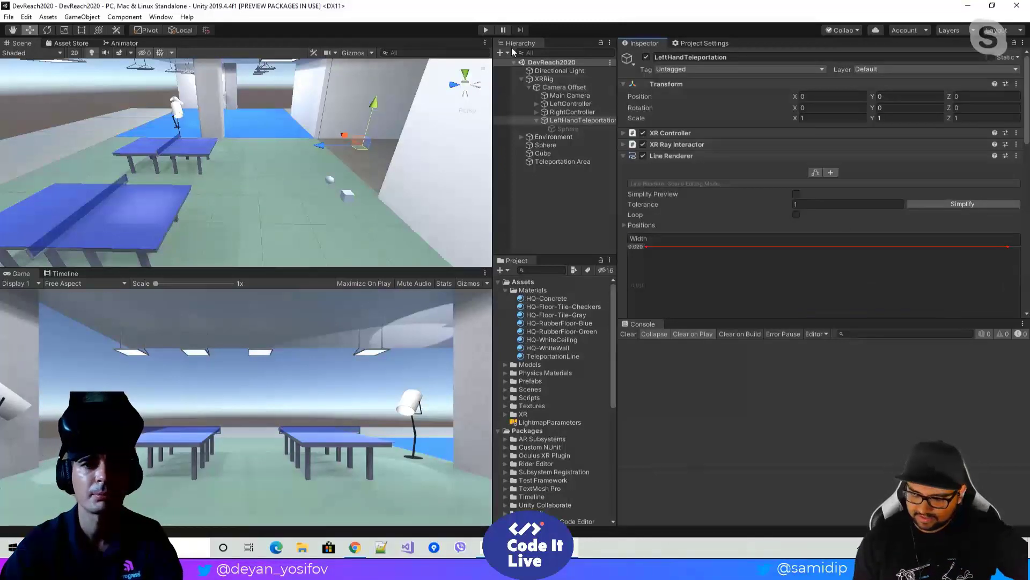
click(486, 30)
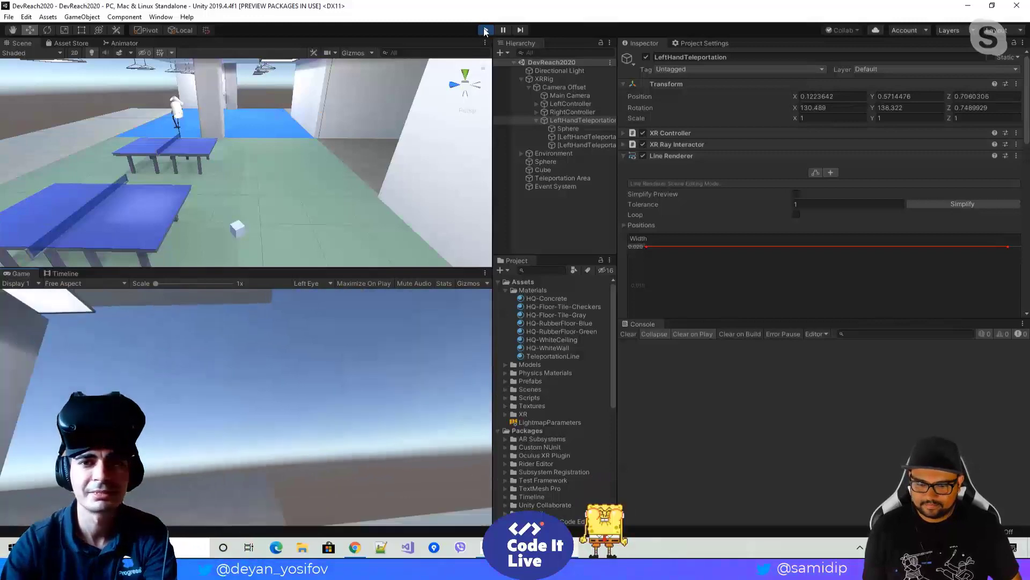
click(486, 30)
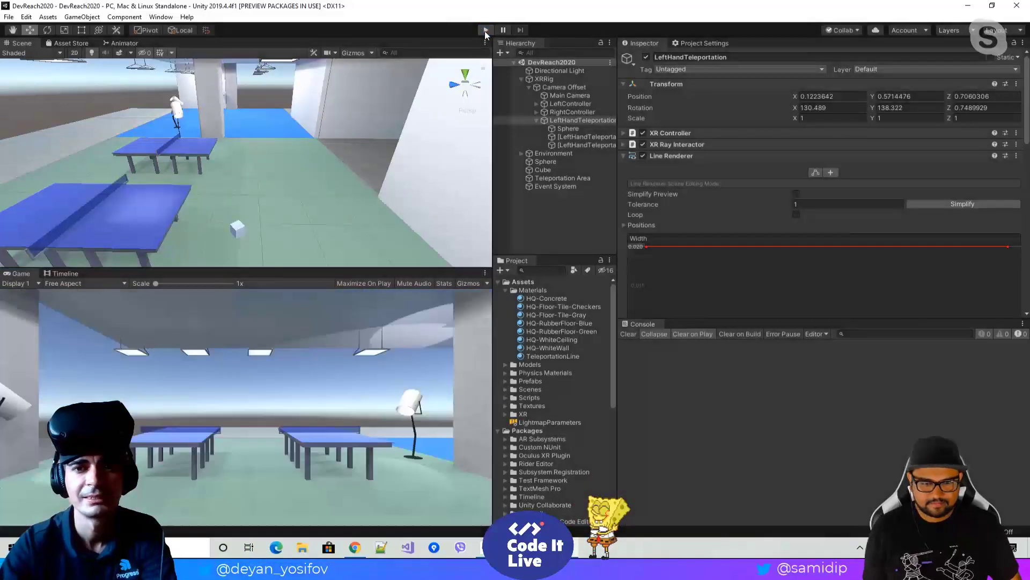
Step: Remove the Sphere Collider component from the Sphere under LeftHandTeleportation
click(563, 127)
scroll(751, 171, down, 3)
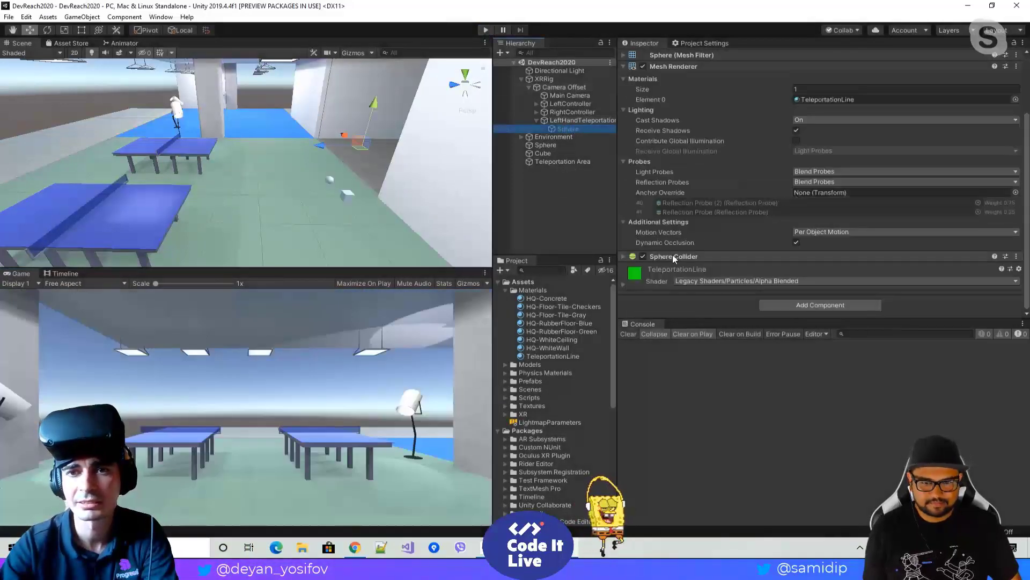
scroll(668, 256, up, 3)
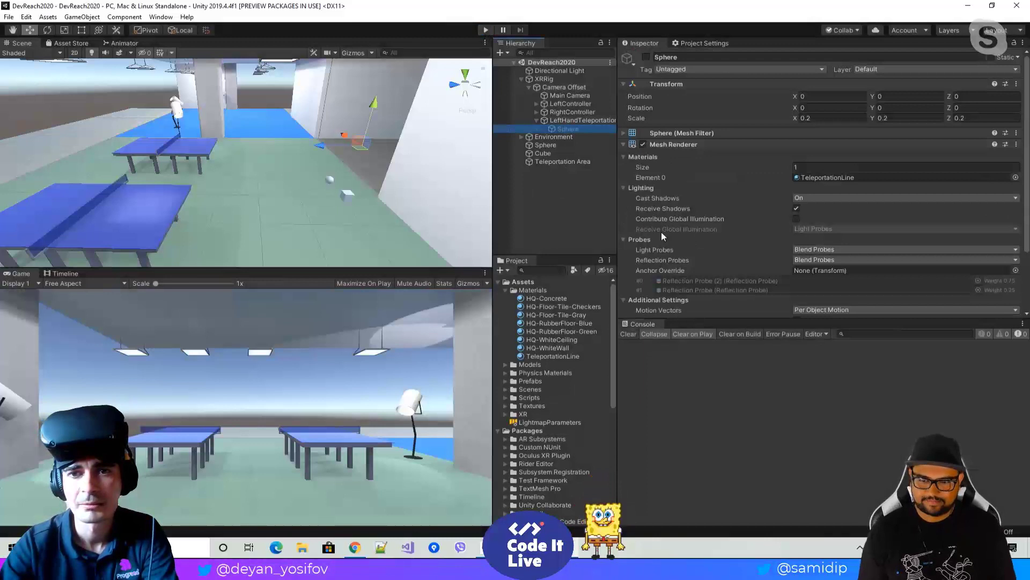
click(623, 145)
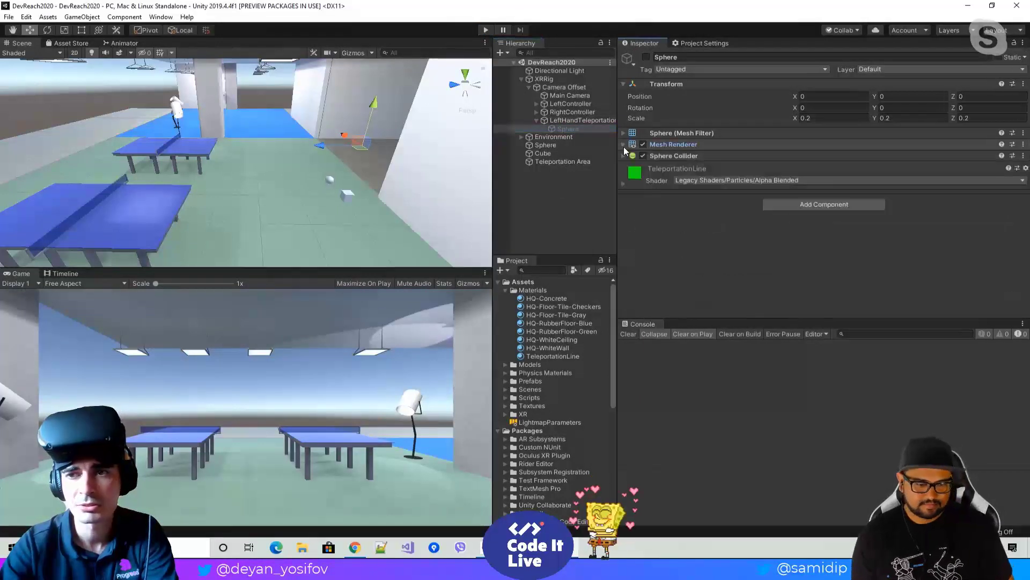
click(1024, 156)
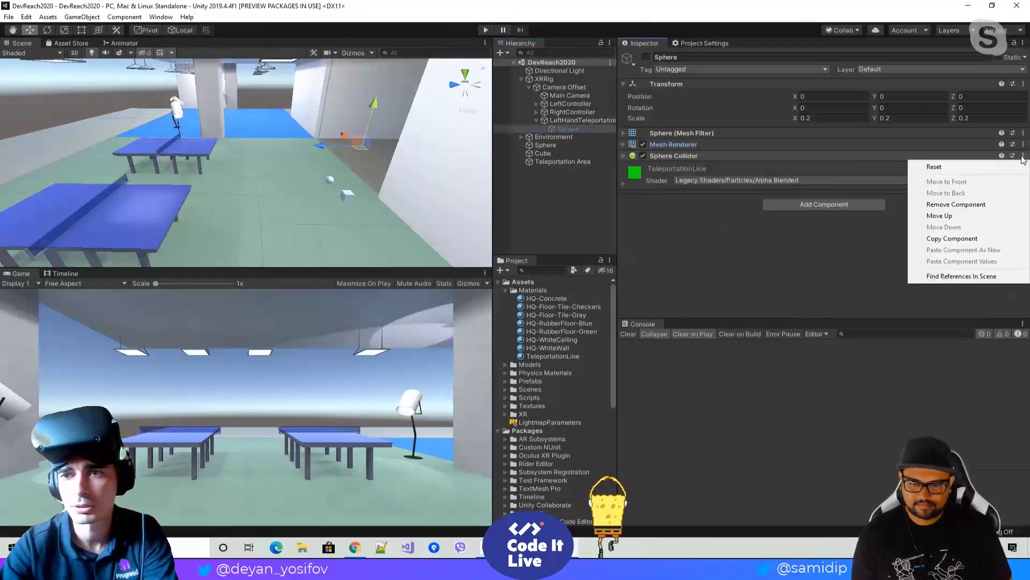
click(973, 204)
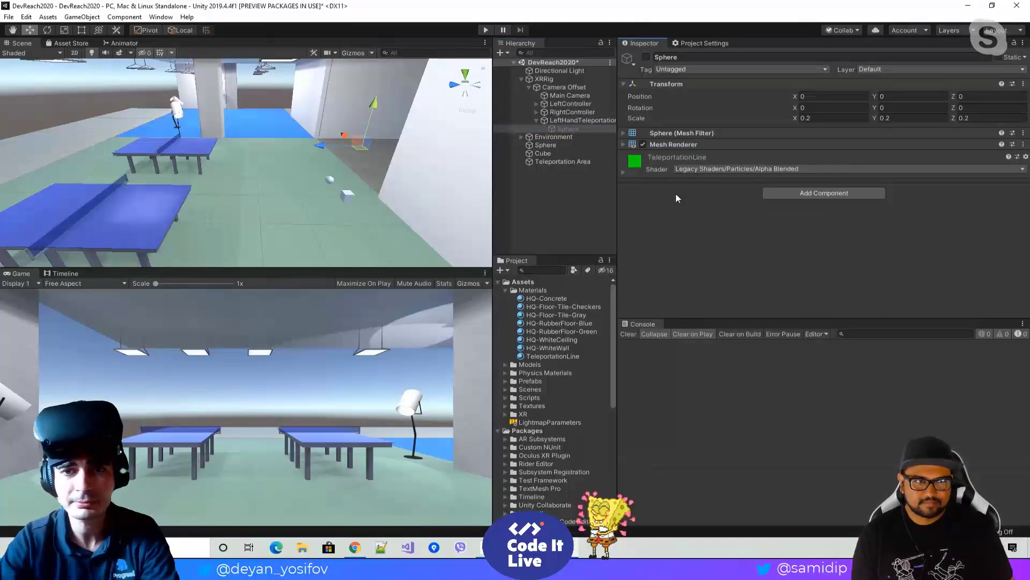
Step: Examine LeftHandTeleportation's Line Renderer Color gradient and the gradients of its XR Interactor Line Visual
click(565, 120)
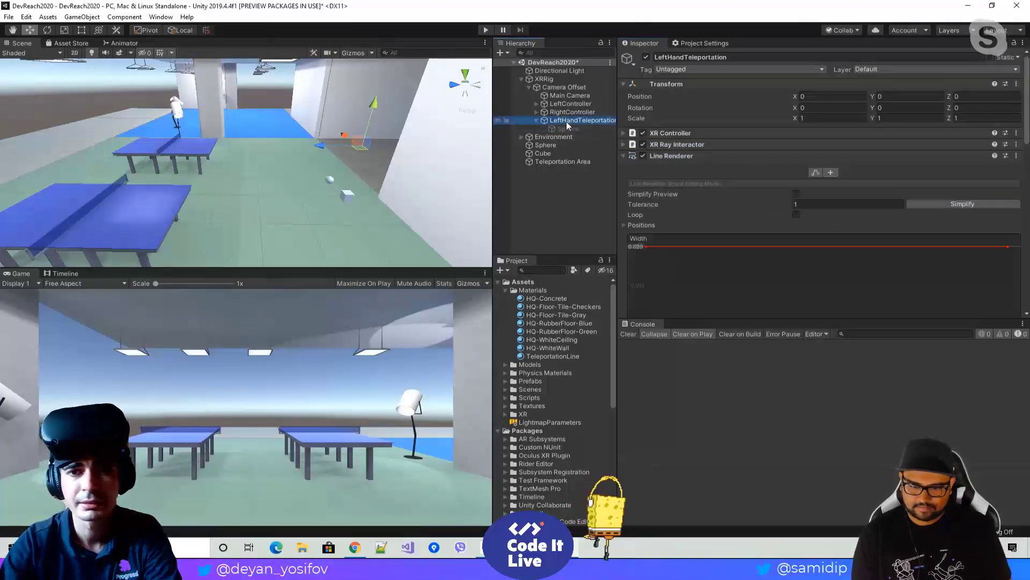
click(568, 114)
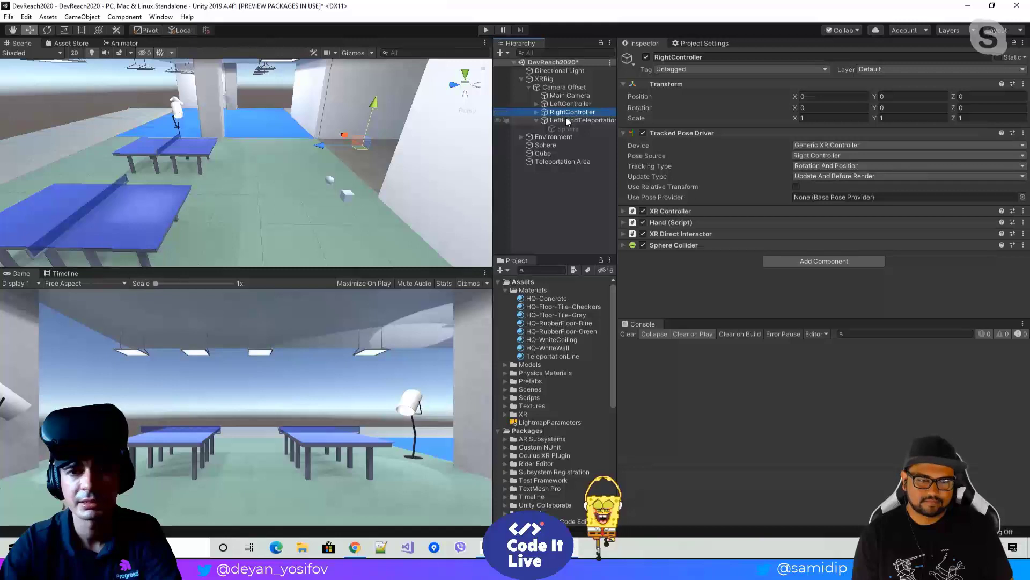
click(536, 121)
click(548, 121)
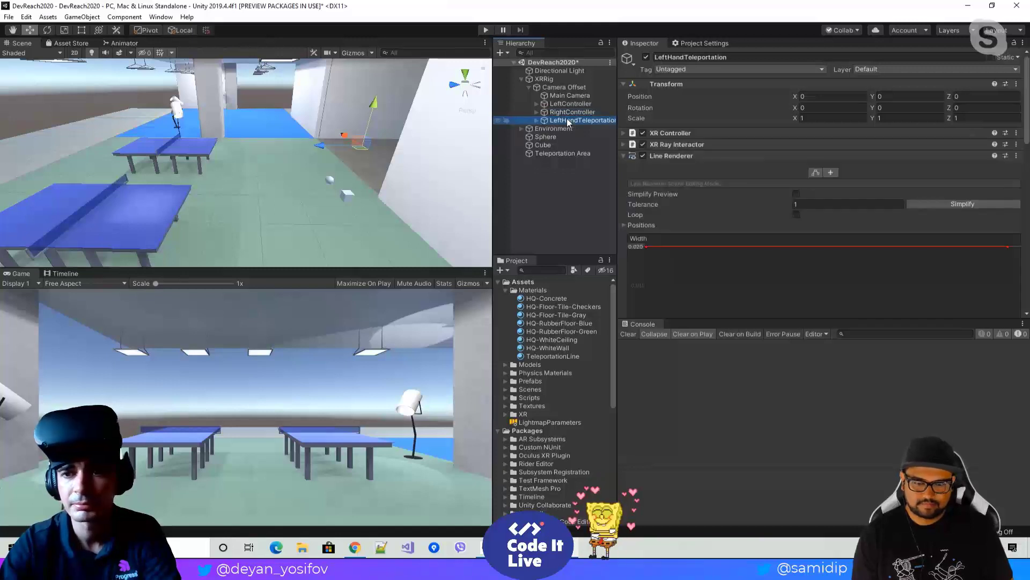
scroll(797, 209, down, 5)
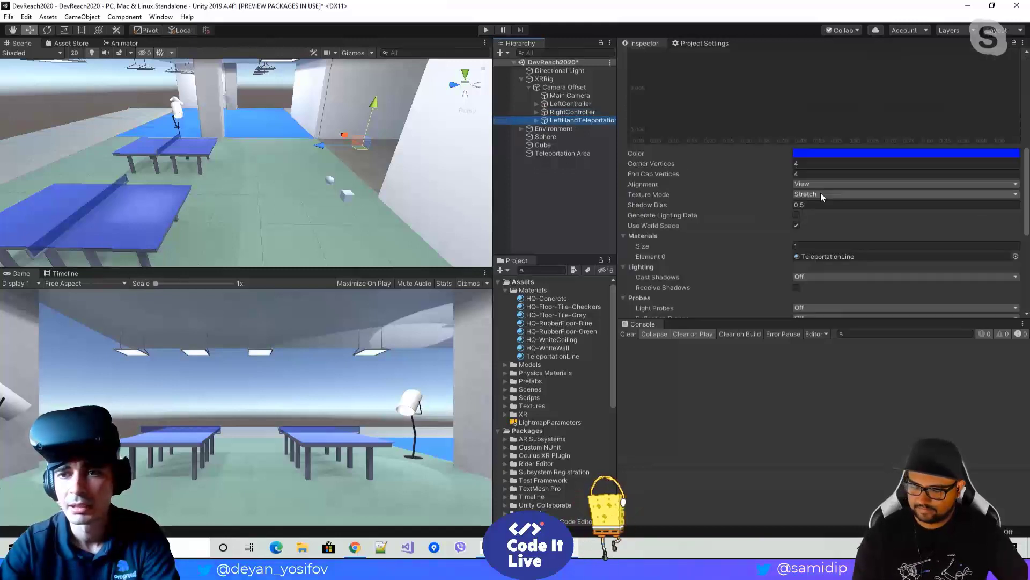
click(808, 153)
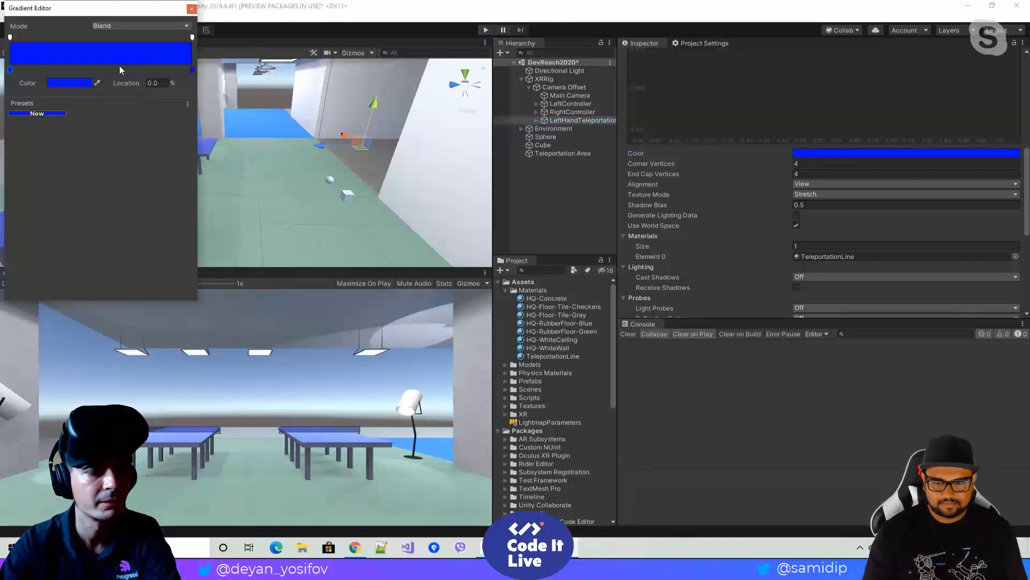
click(191, 9)
scroll(746, 136, down, 2)
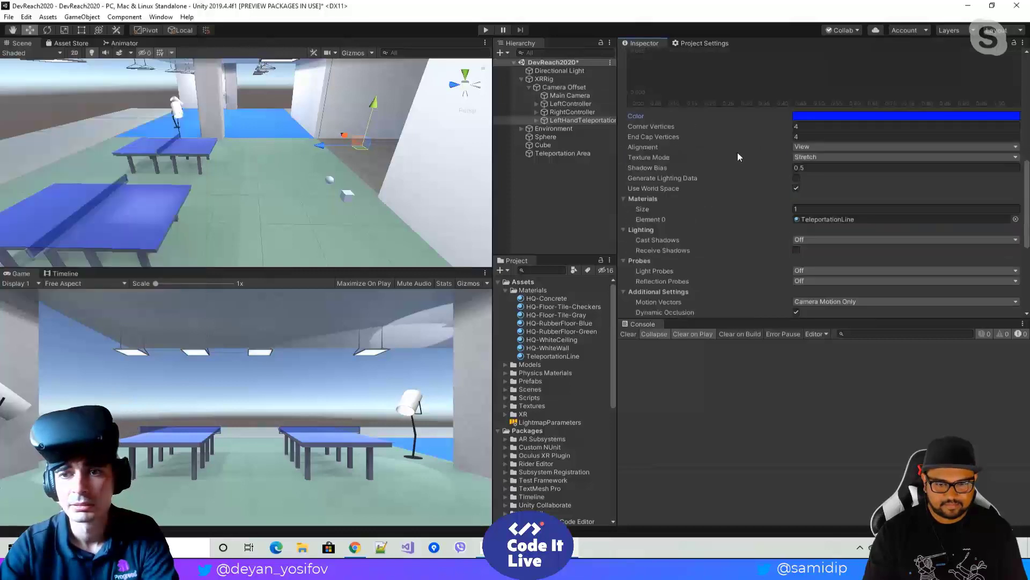
scroll(738, 154, down, 8)
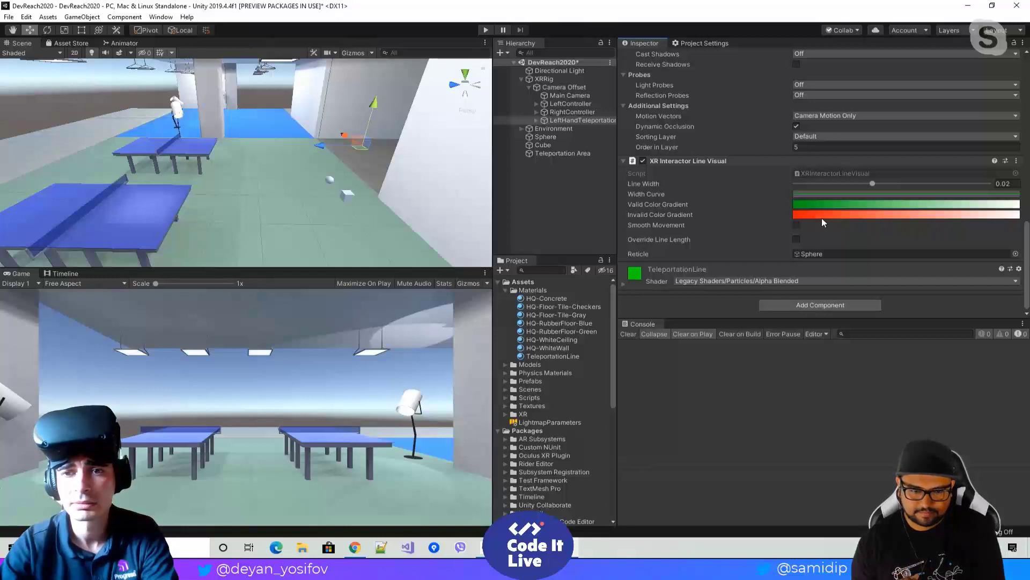
Step: Check the start colour of the Line Renderer's Color gradient on LeftHandTeleportation
scroll(652, 185, up, 5)
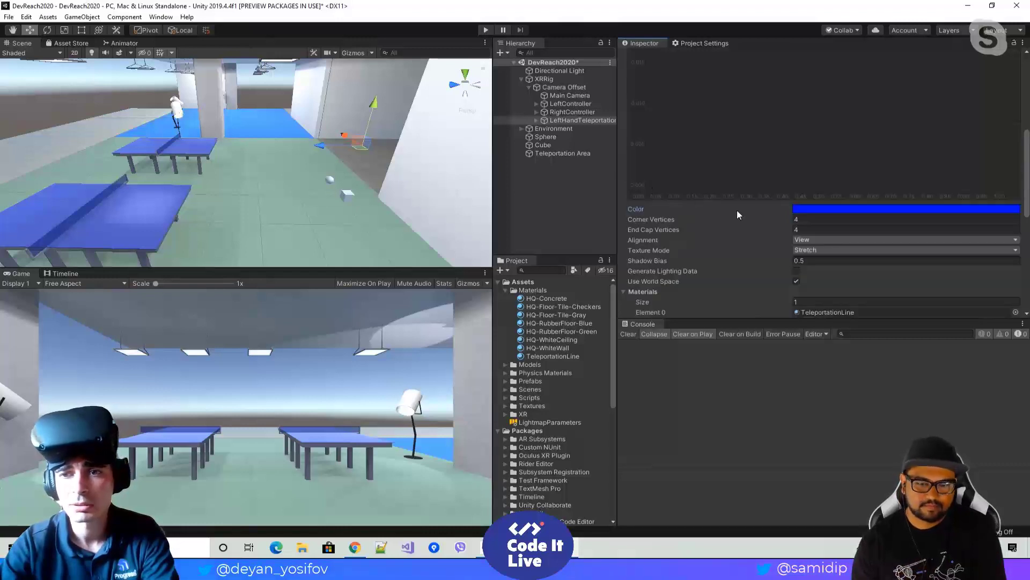
click(810, 209)
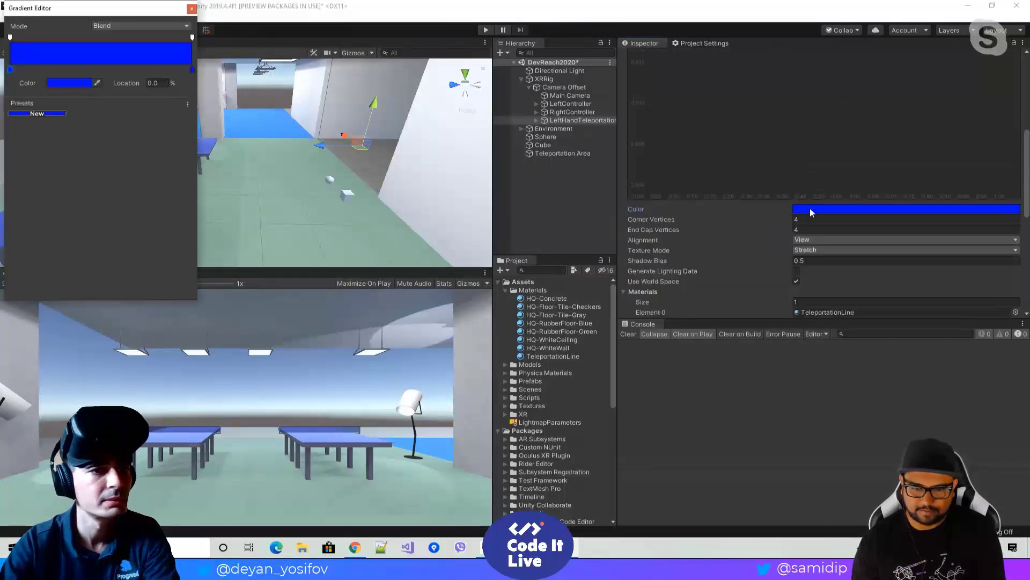
double_click(10, 70)
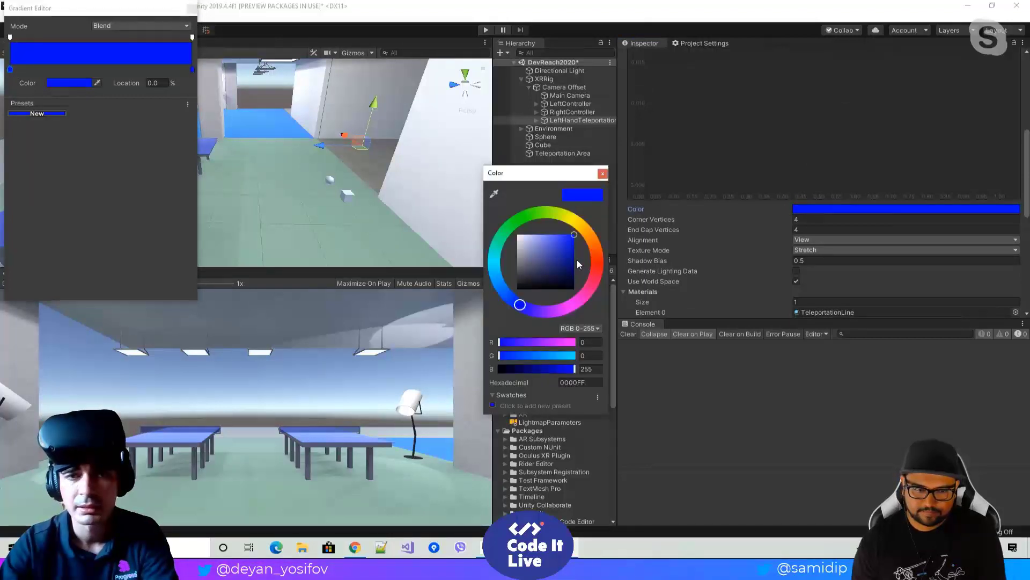
click(603, 173)
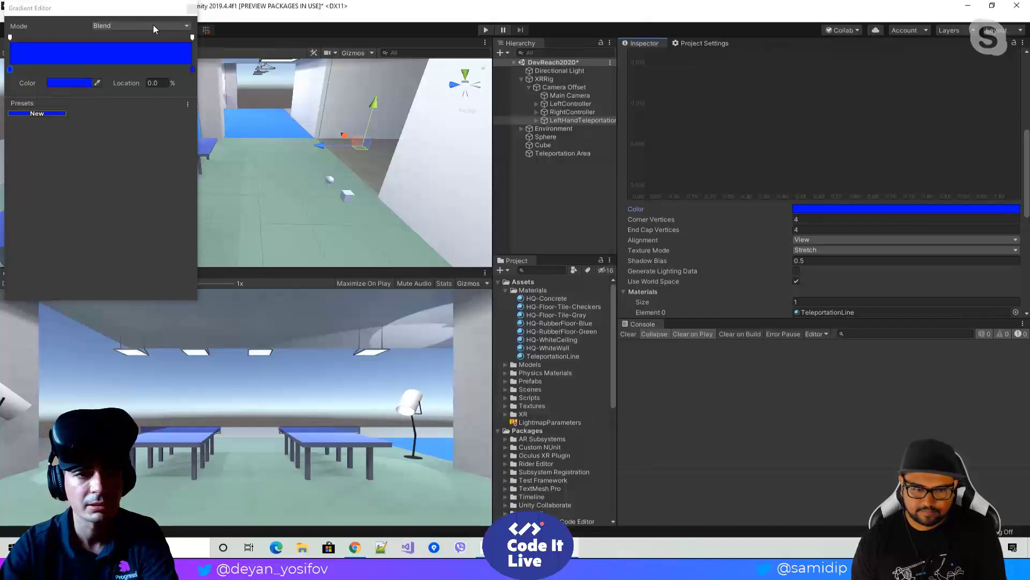
click(190, 9)
scroll(766, 246, down, 8)
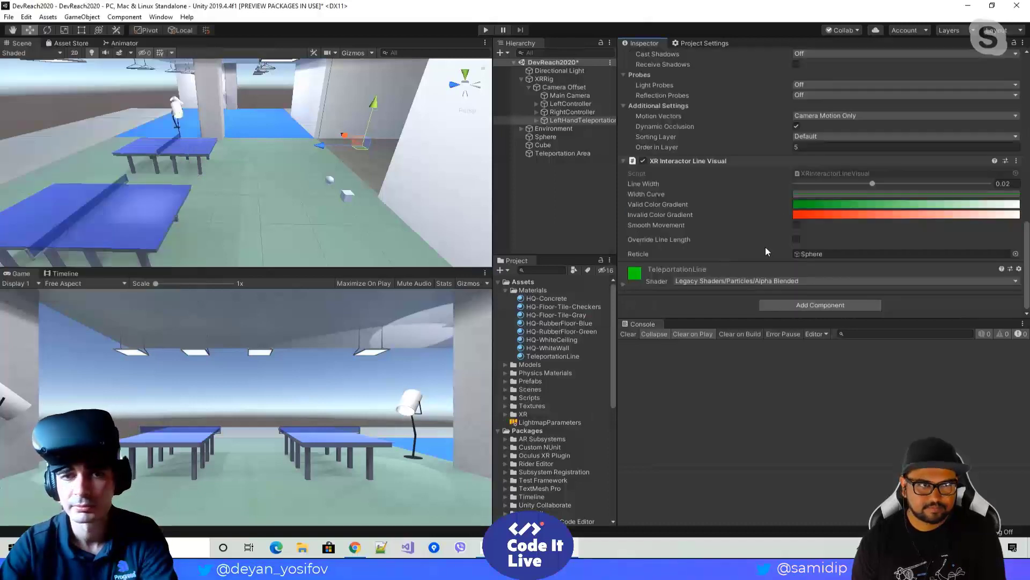
Step: Look up the hexadecimal start colour of the Invalid Color Gradient in the XR Interactor Line Visual
click(800, 214)
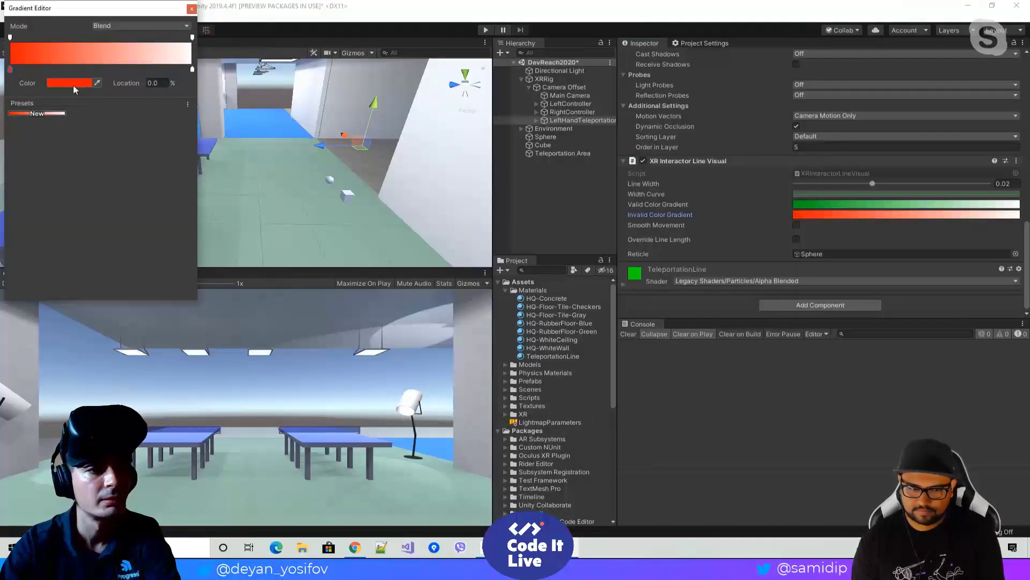
double_click(10, 69)
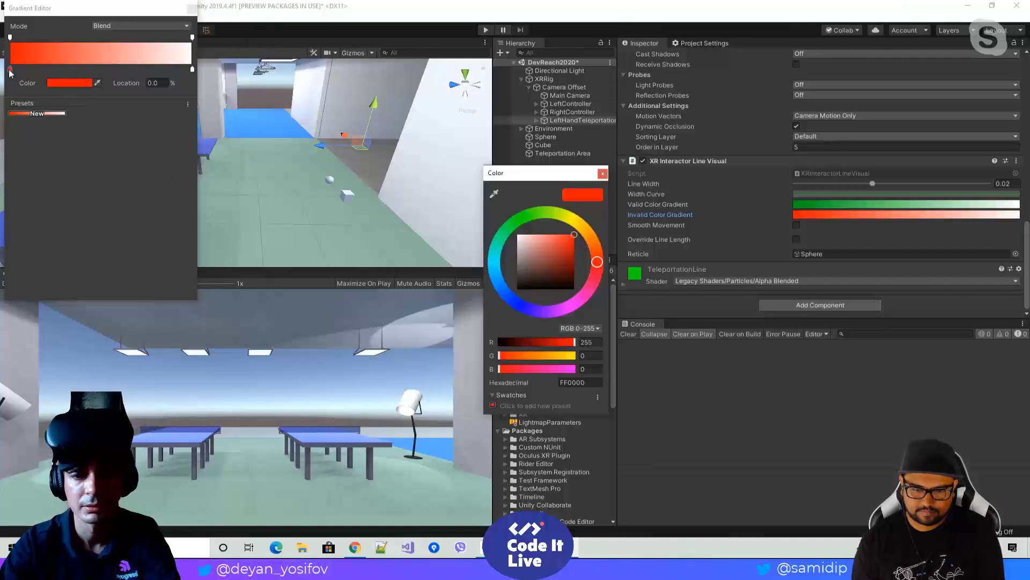
click(581, 383)
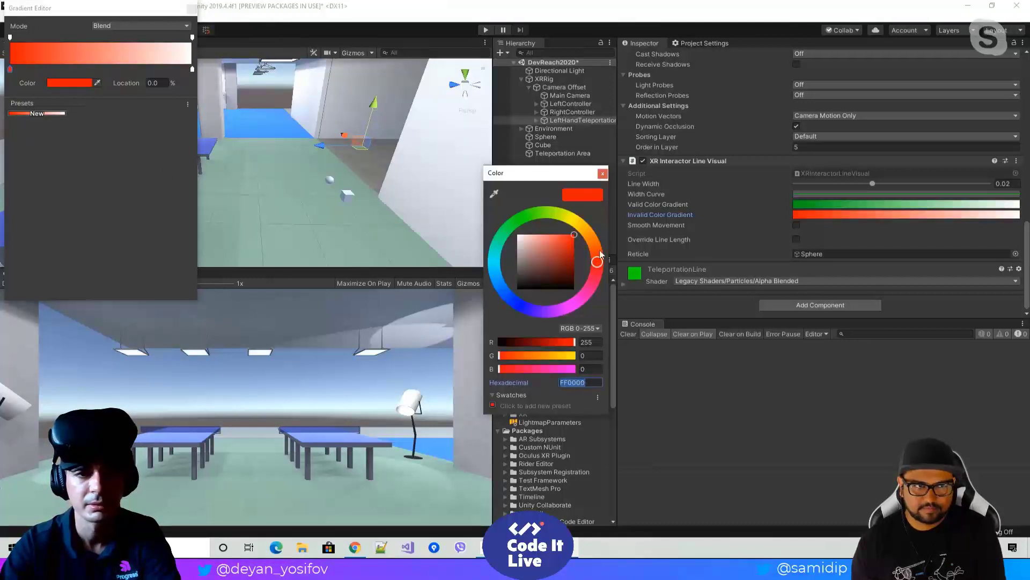
click(603, 173)
click(192, 9)
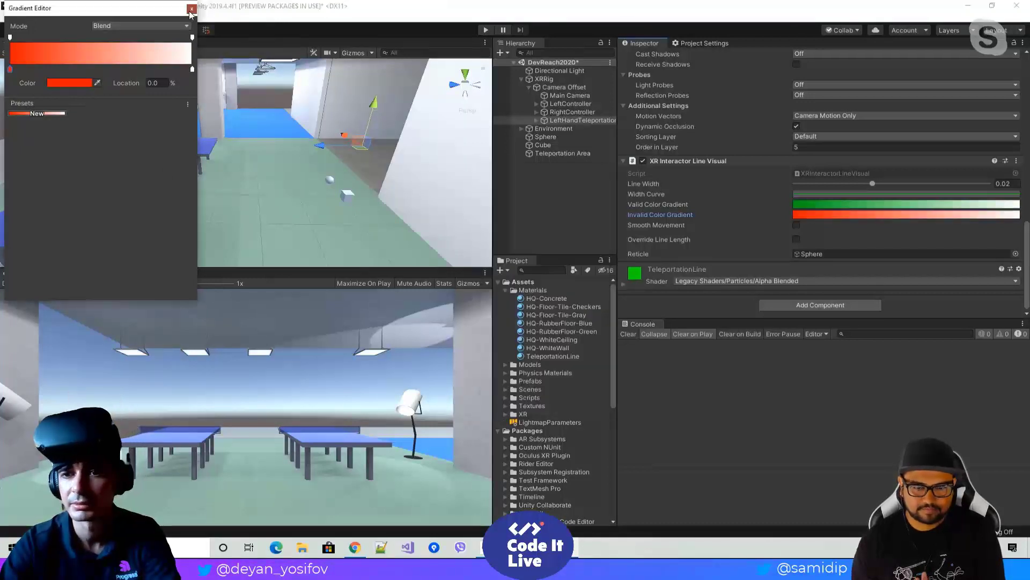
Step: Set the start colour of the Line Renderer's Color gradient to red FF0000
scroll(798, 176, up, 6)
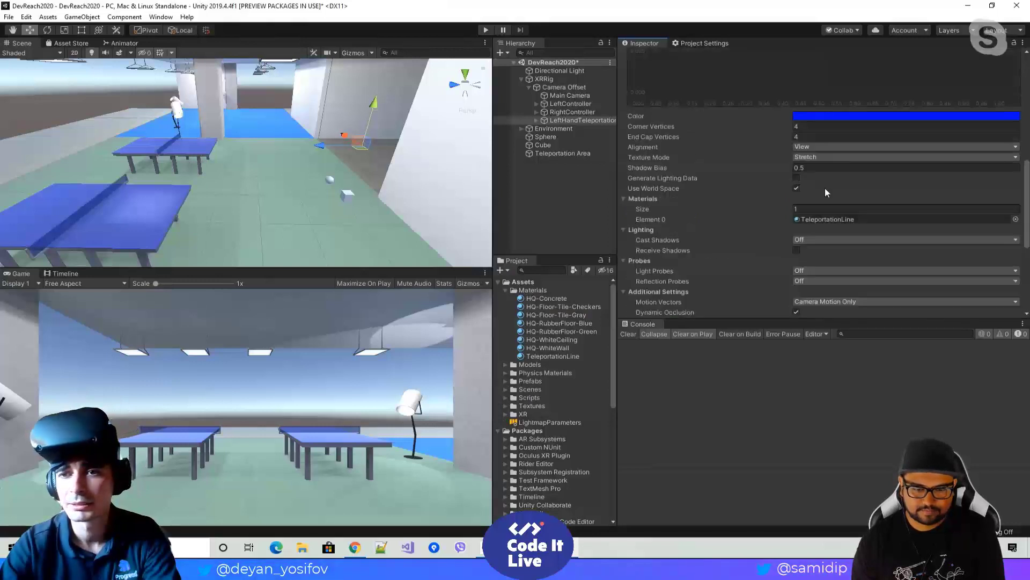
click(828, 113)
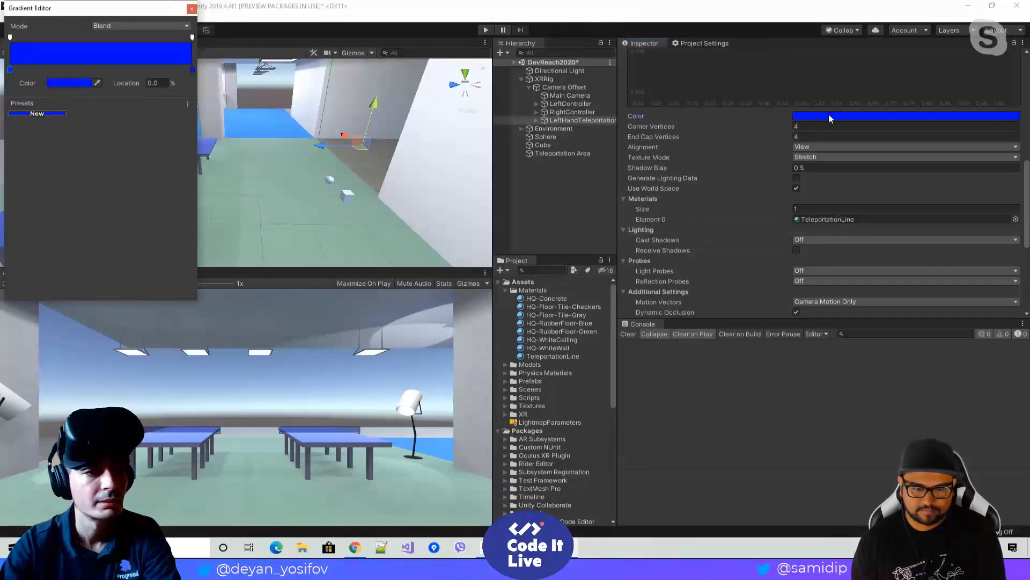
double_click(10, 69)
click(579, 383)
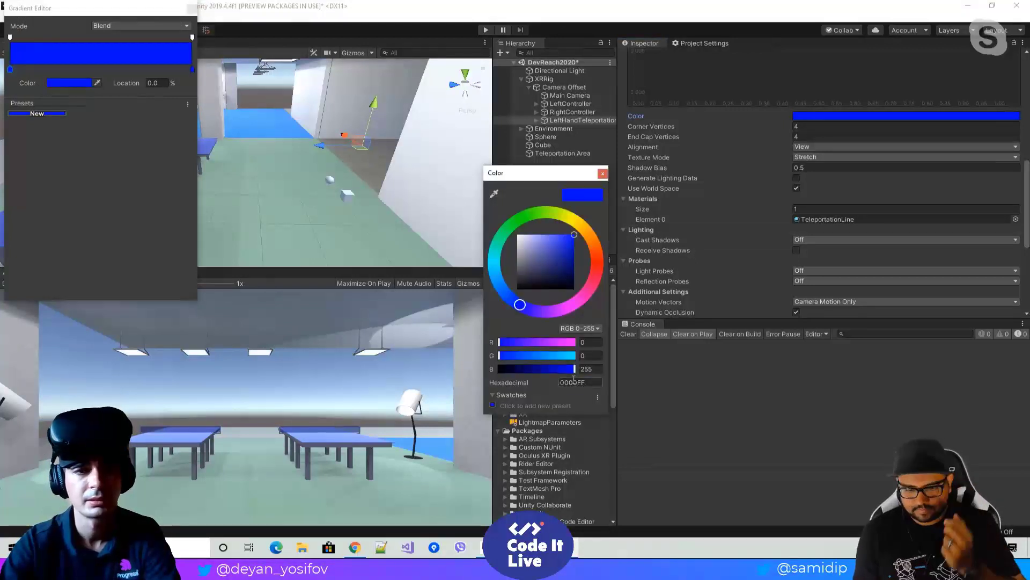
text(FF0000)
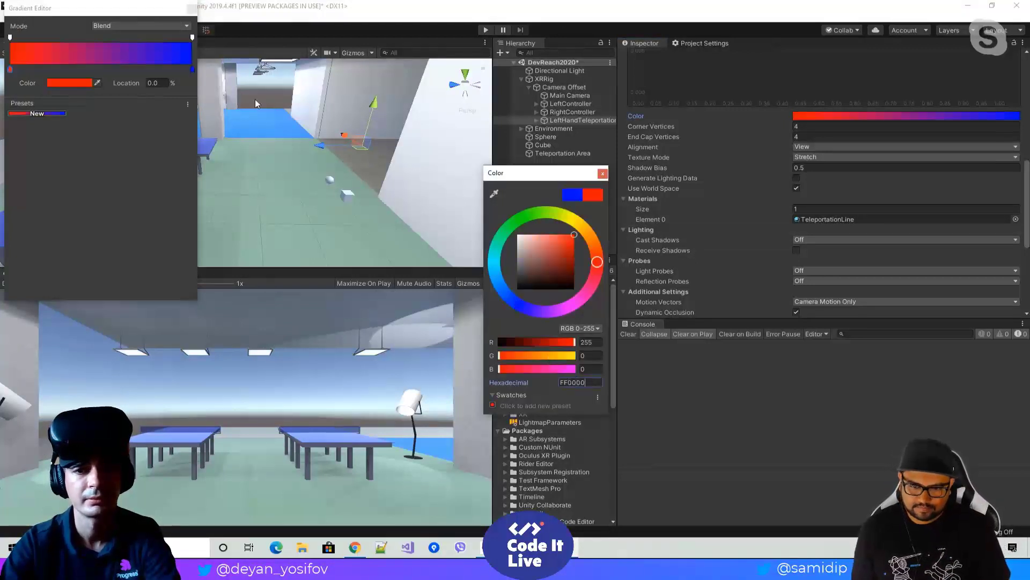
click(602, 174)
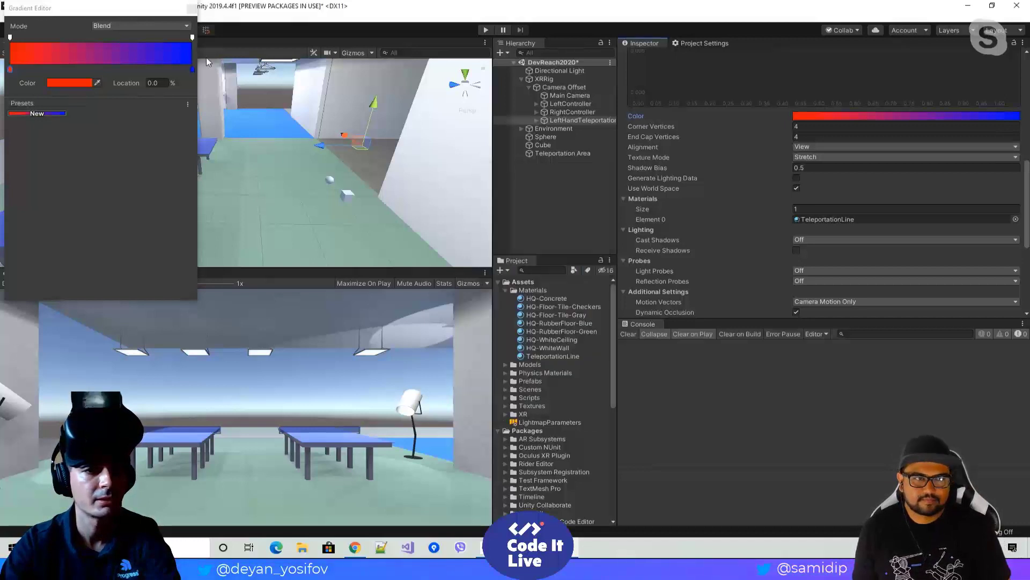
Step: Set the end colour of the Line Renderer's Color gradient to white FFFFFF, close the gradient editor and save the scene
double_click(192, 69)
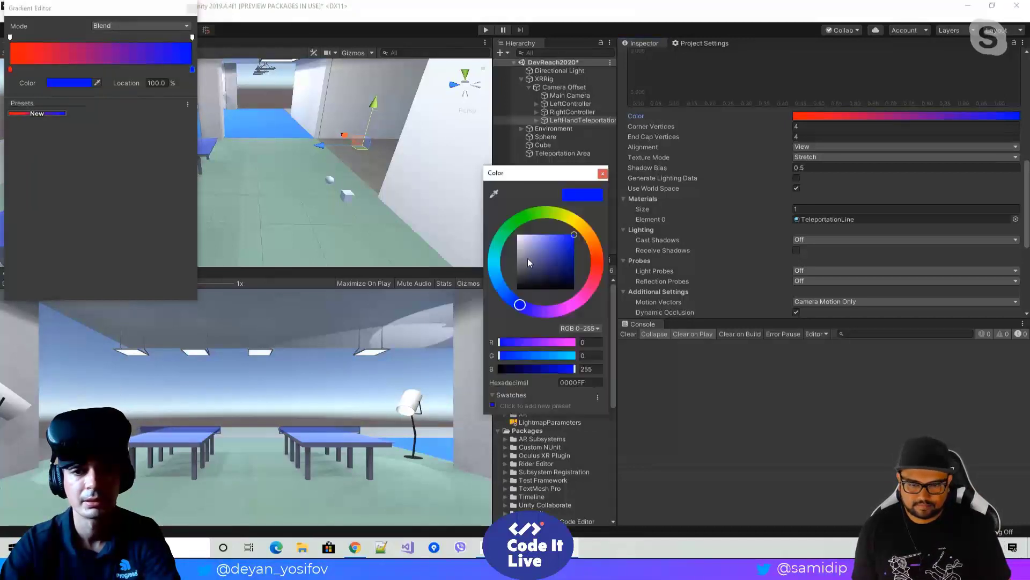
click(520, 241)
click(515, 232)
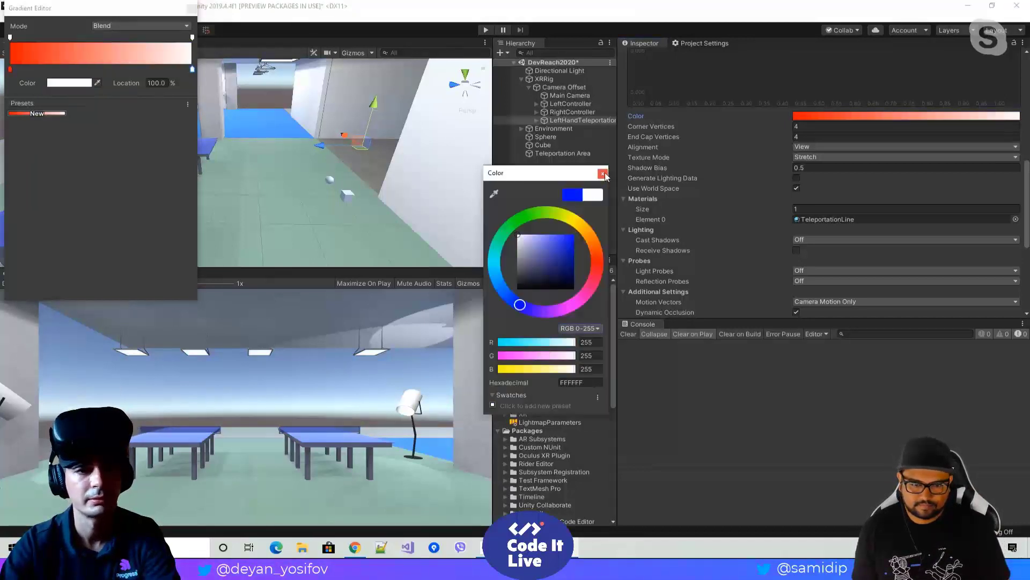
click(602, 174)
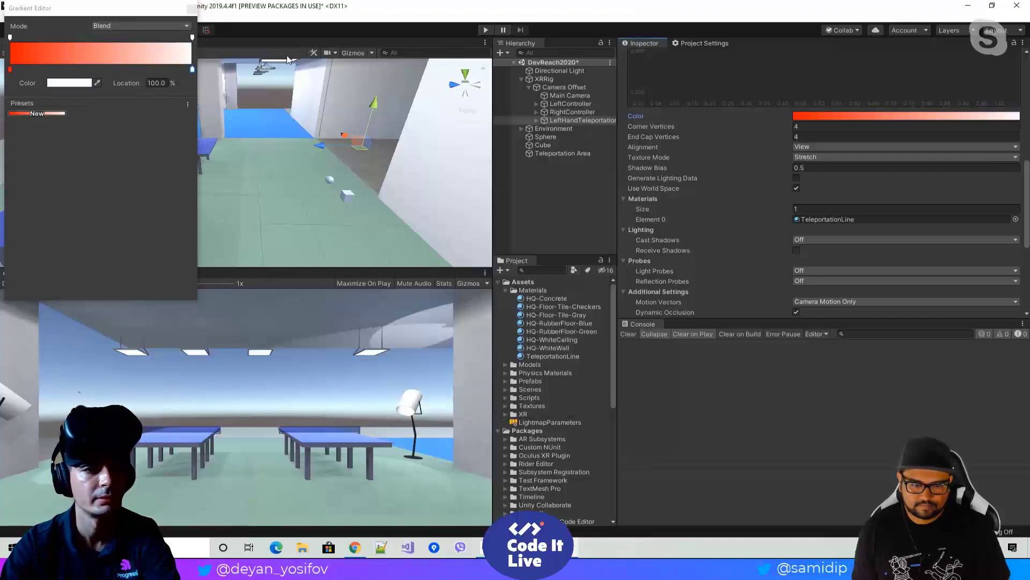
click(192, 9)
scroll(725, 168, down, 4)
scroll(725, 169, down, 4)
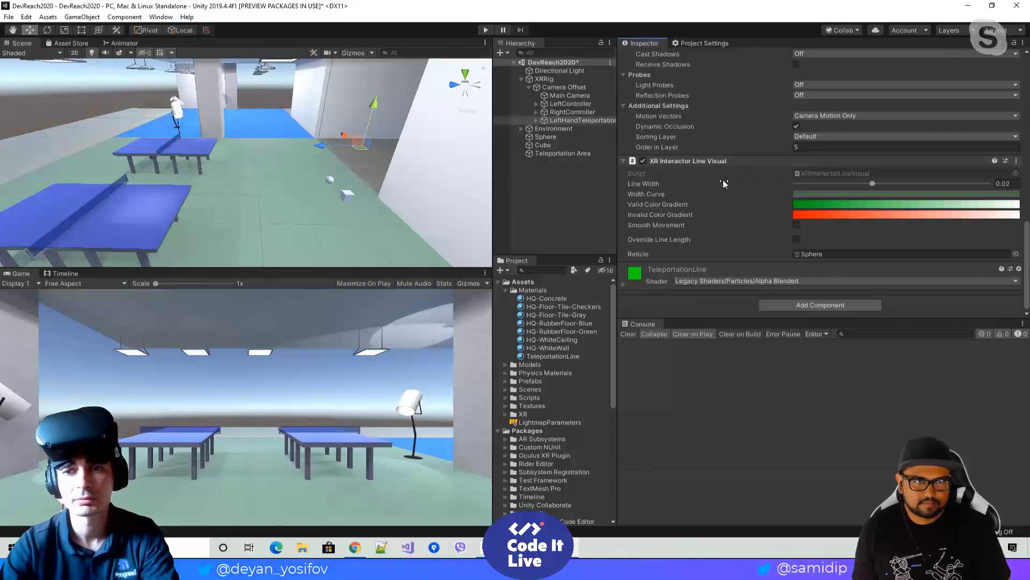
key(ctrl+s)
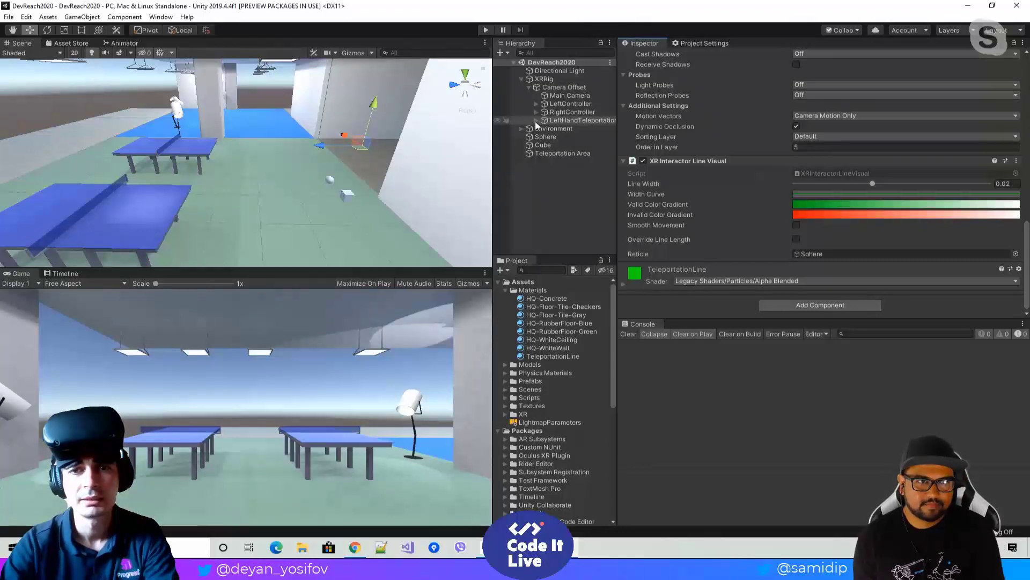
Step: Duplicate the LeftHandTeleportation object under Camera Offset
right_click(545, 86)
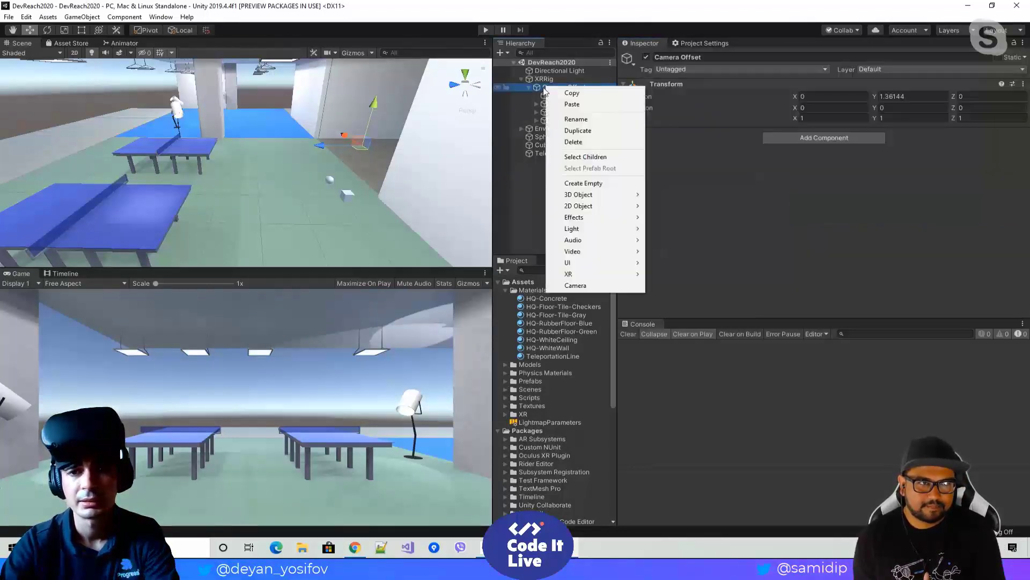
click(520, 203)
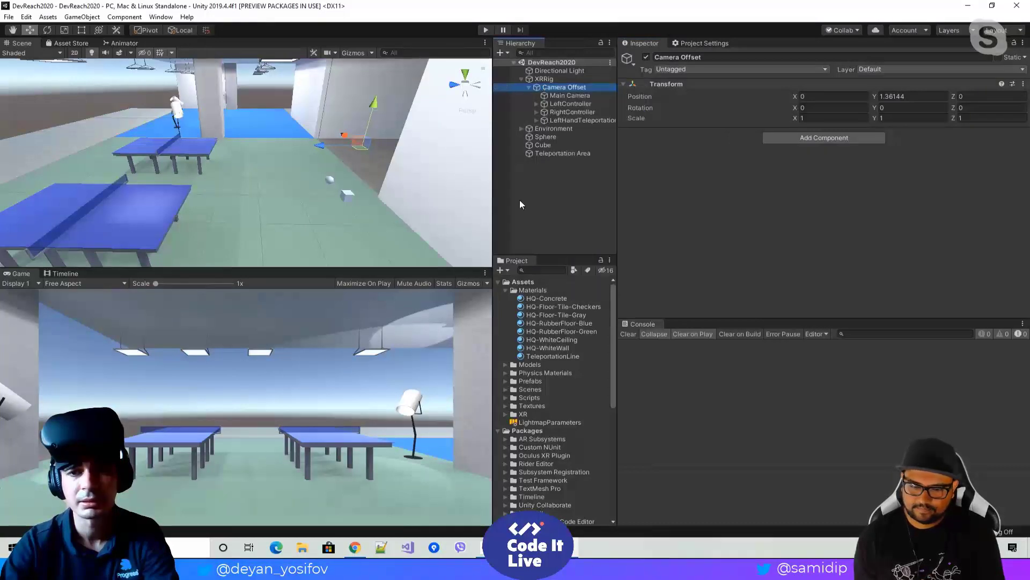
click(561, 122)
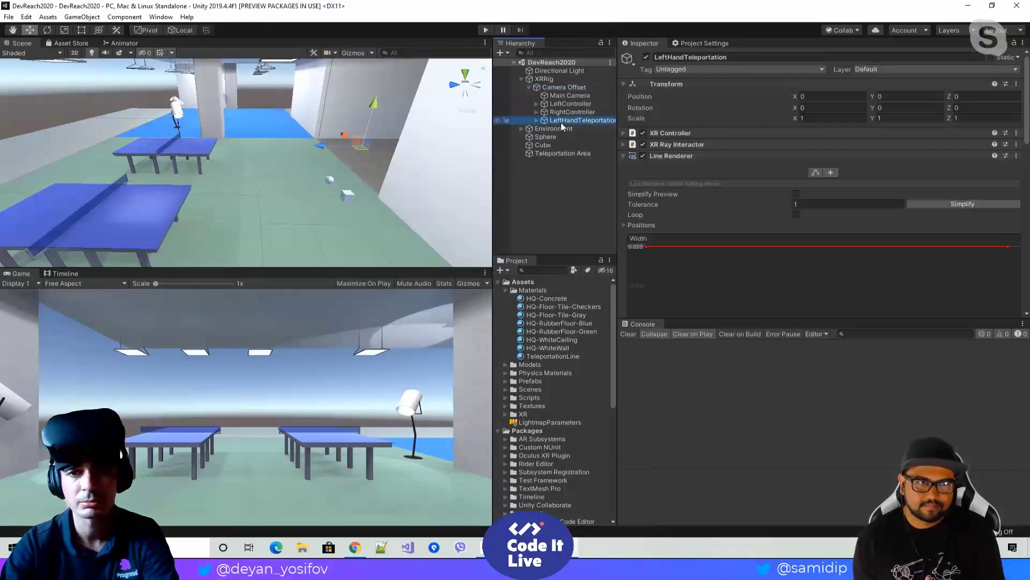
key(ctrl+d)
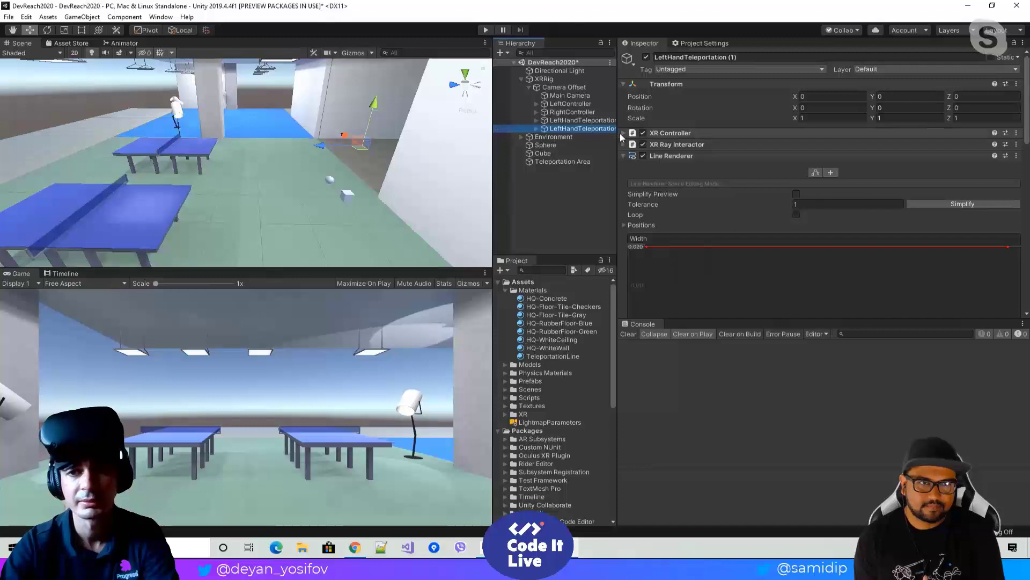
Step: Rename the duplicated teleportation object as RightHandTeleportation
click(748, 56)
drag(746, 56, 727, 58)
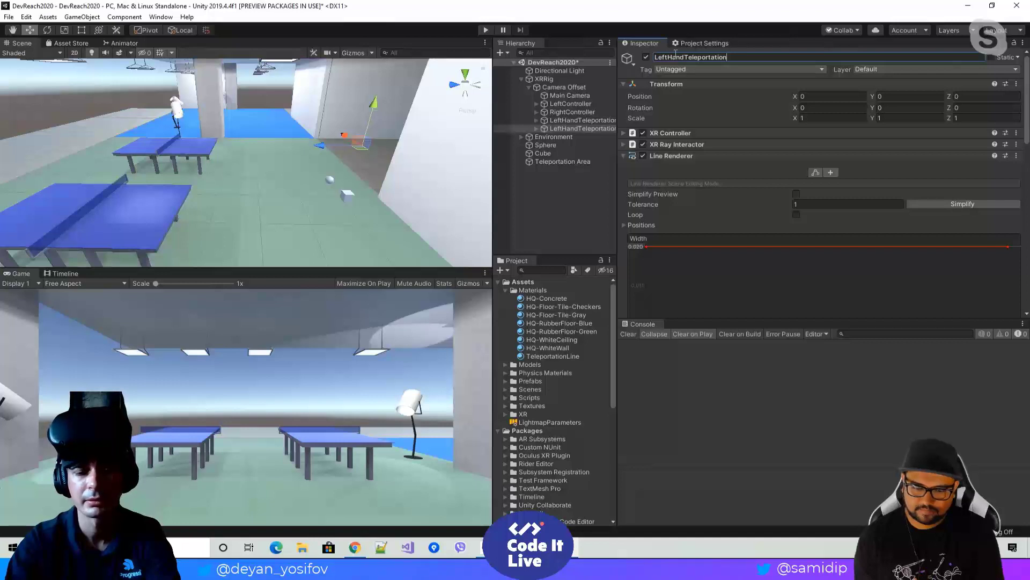
drag(668, 56, 656, 56)
text(Right)
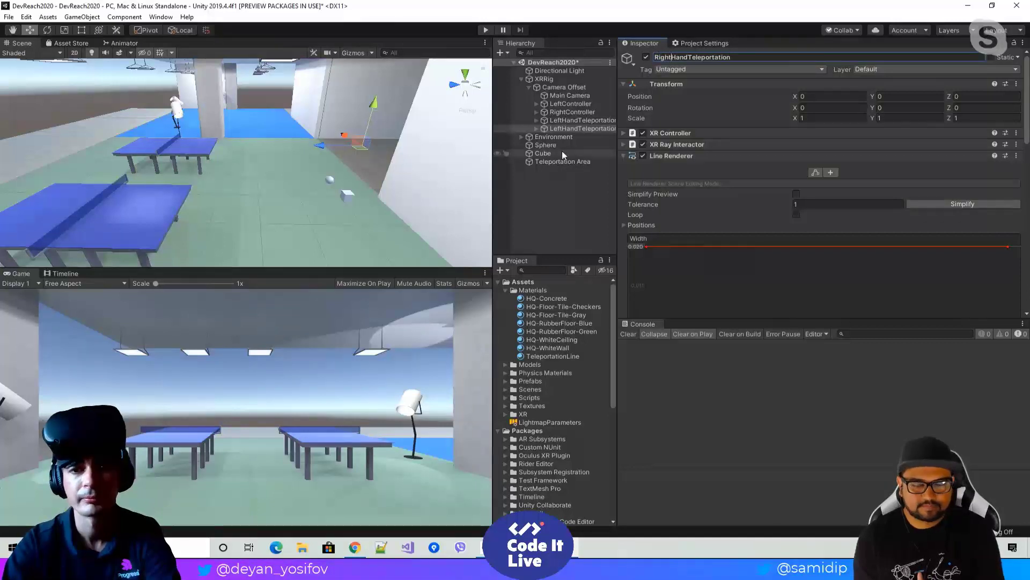
click(572, 129)
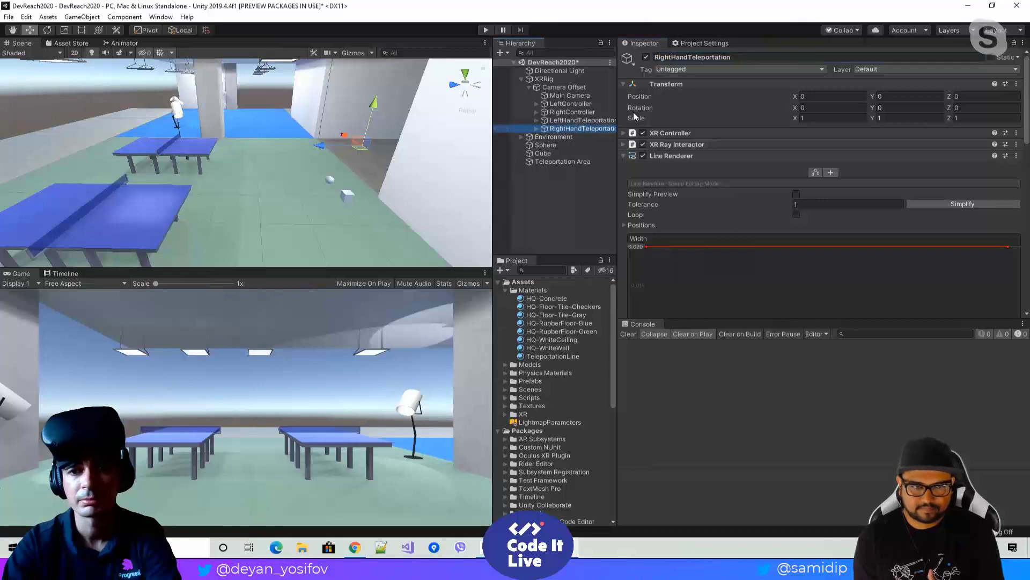
Step: Set the Controller Node of RightHandTeleportation's XR Controller to Right Hand and save the scene
click(626, 132)
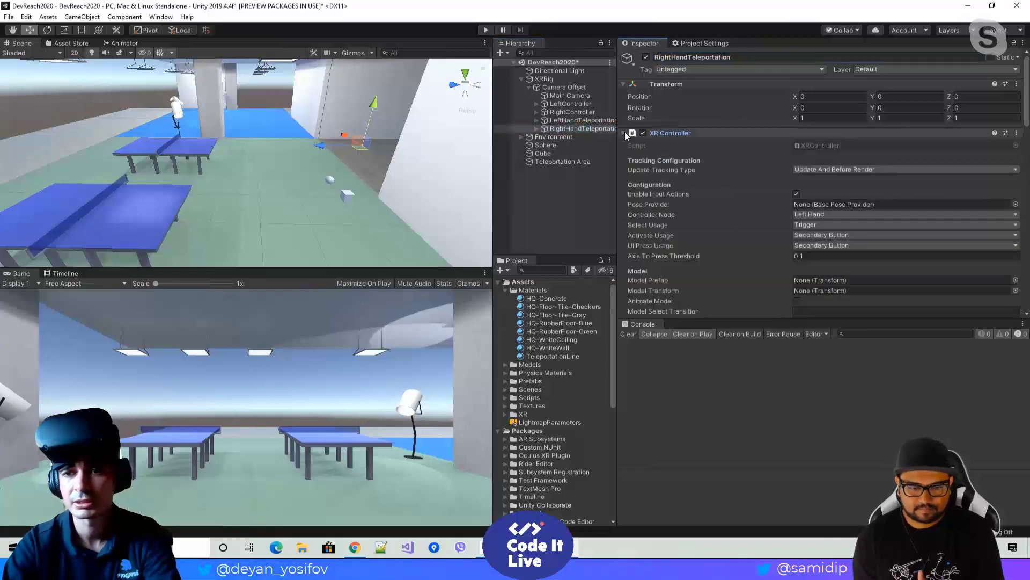
click(824, 213)
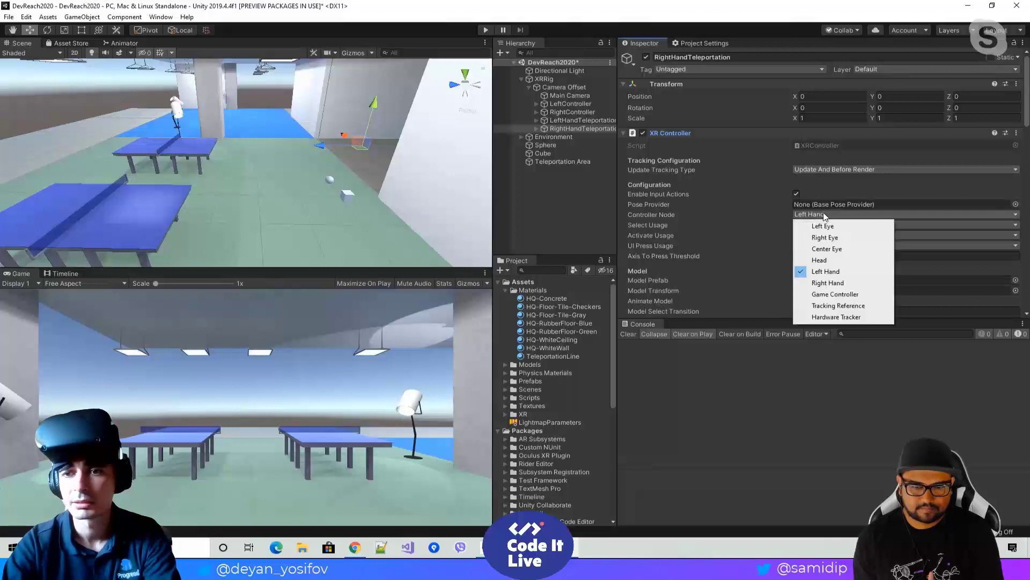
click(826, 282)
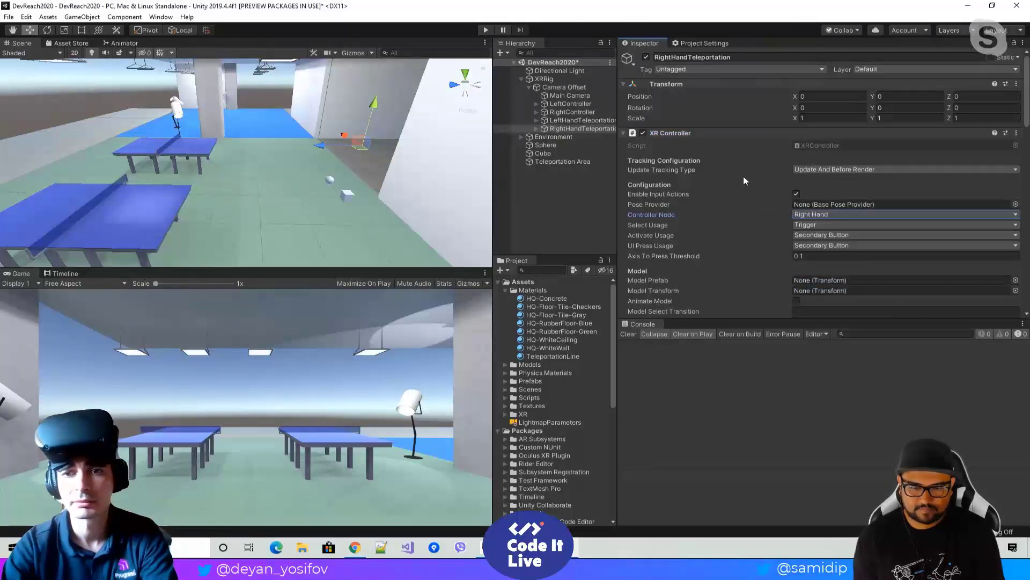
key(ctrl+s)
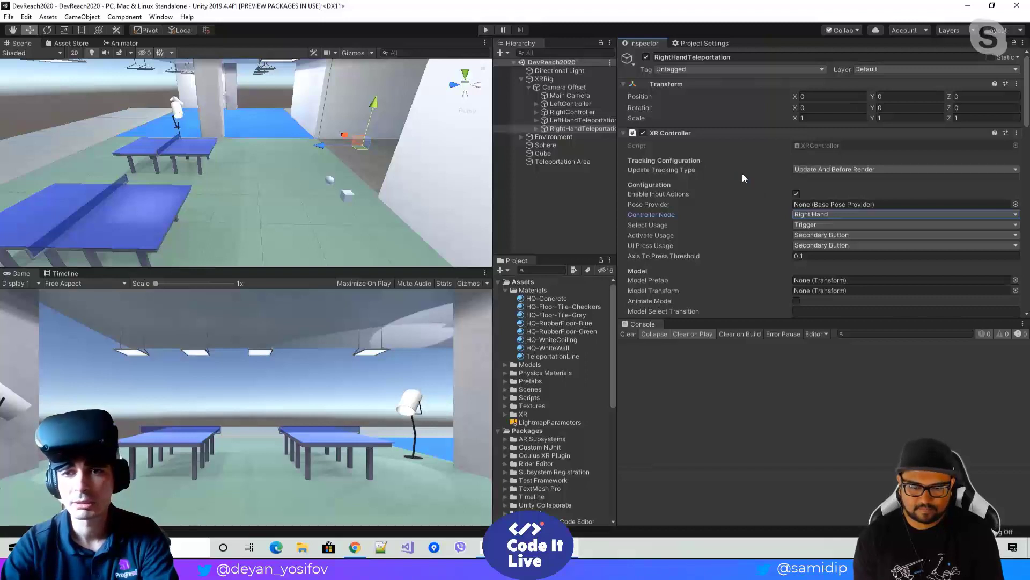